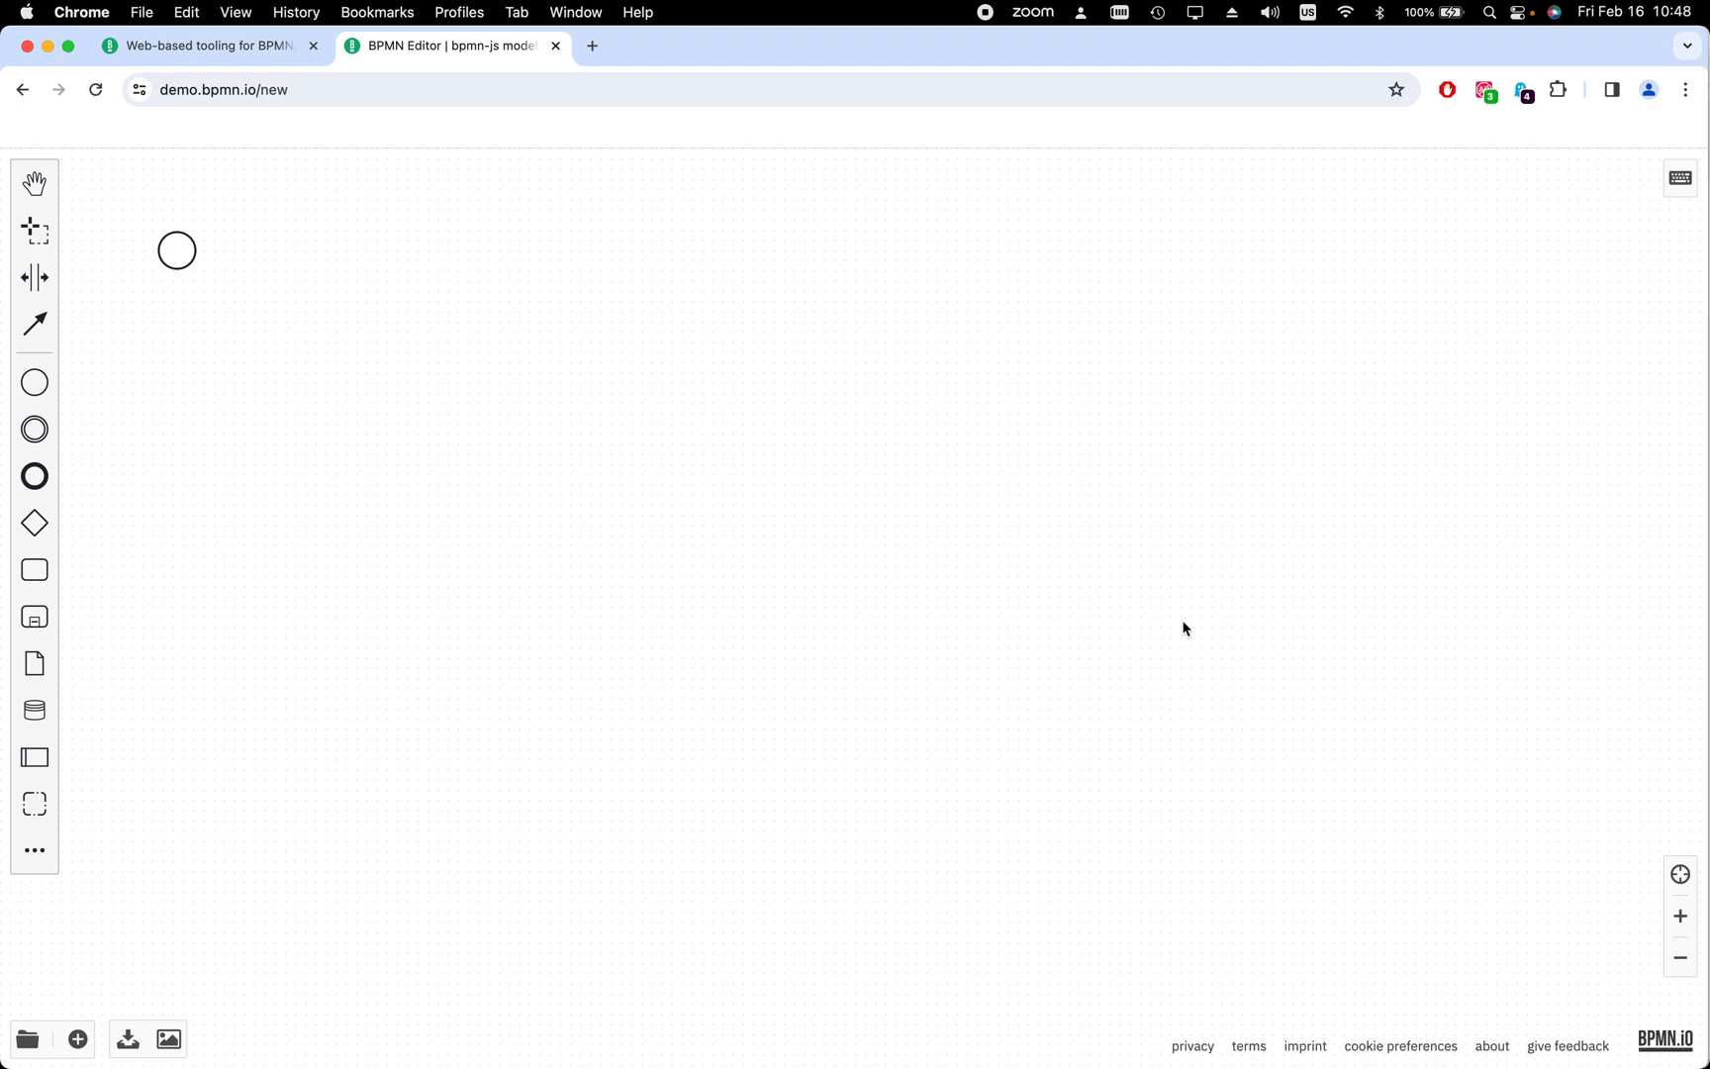
# Enclose the start event in a new pool, enlarged in width and height, and move the event down slightly inside it
pyautogui.moveTo(48, 577)
pyautogui.mouseDown()
pyautogui.moveTo(295, 295)
pyautogui.moveTo(51, 569)
pyautogui.mouseUp()
pyautogui.moveTo(33, 756); pyautogui.dragTo(715, 468)
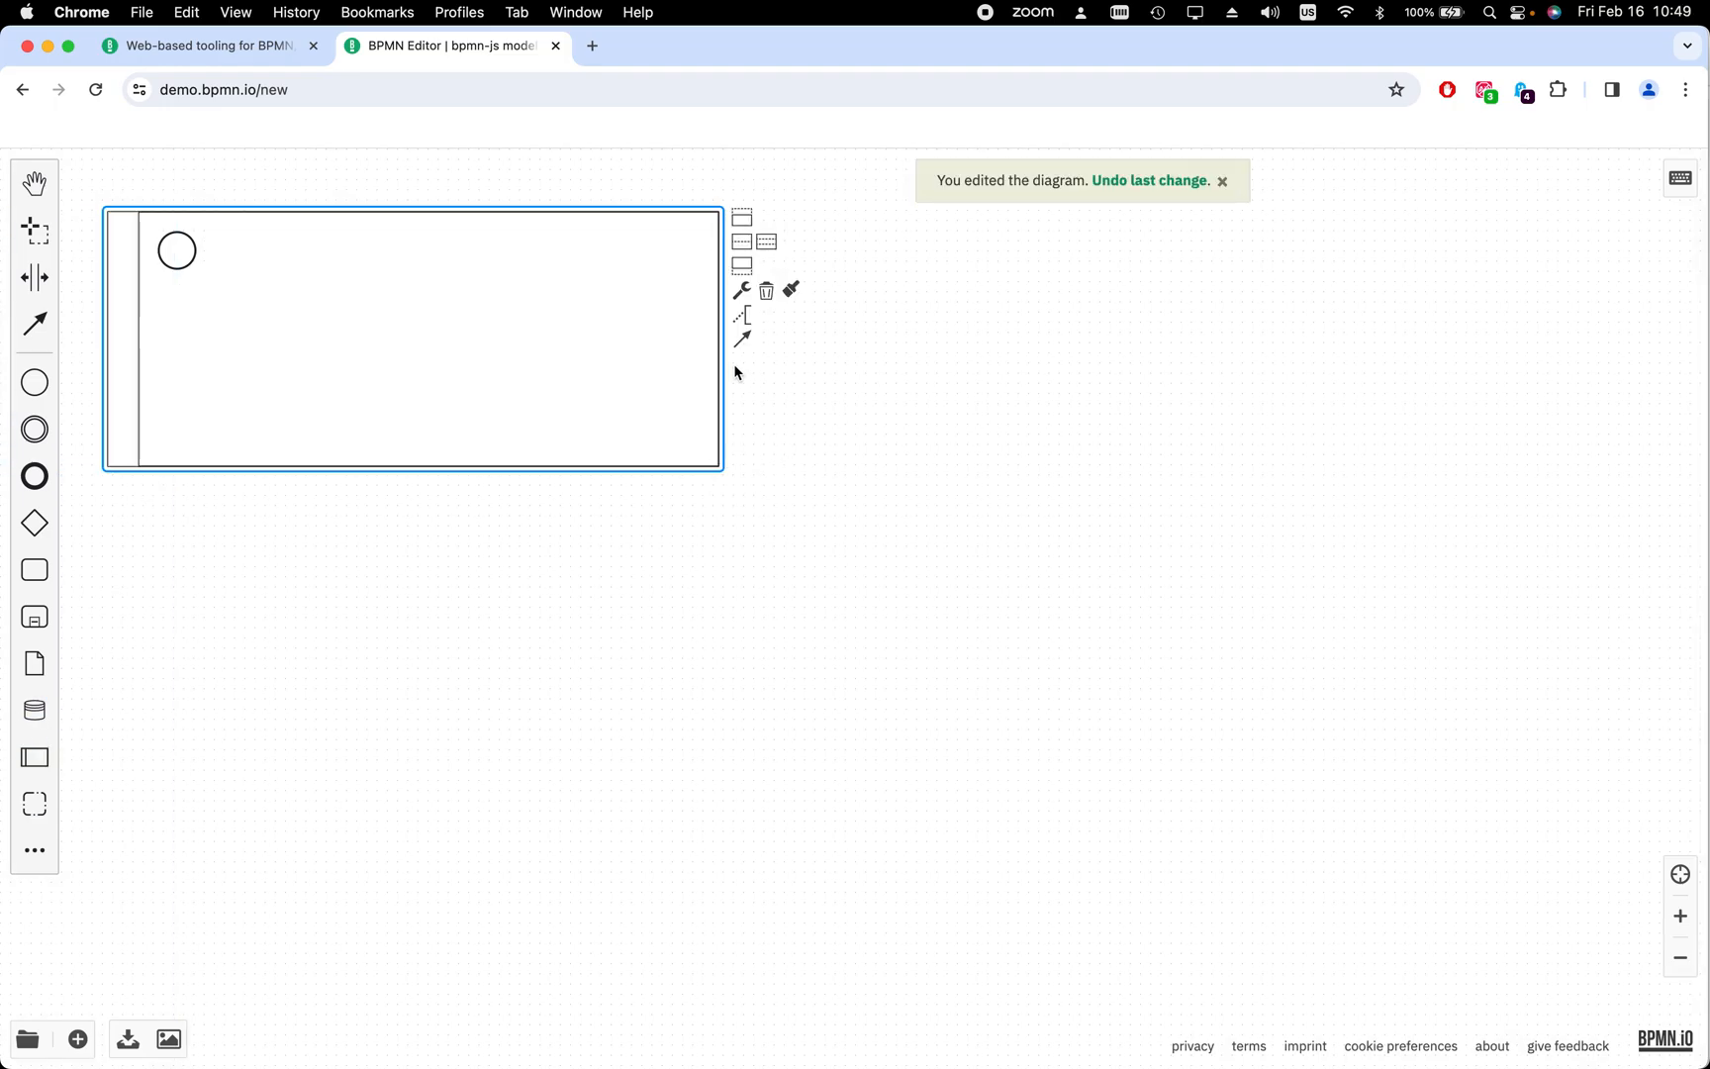
pyautogui.moveTo(717, 357); pyautogui.dragTo(1468, 368)
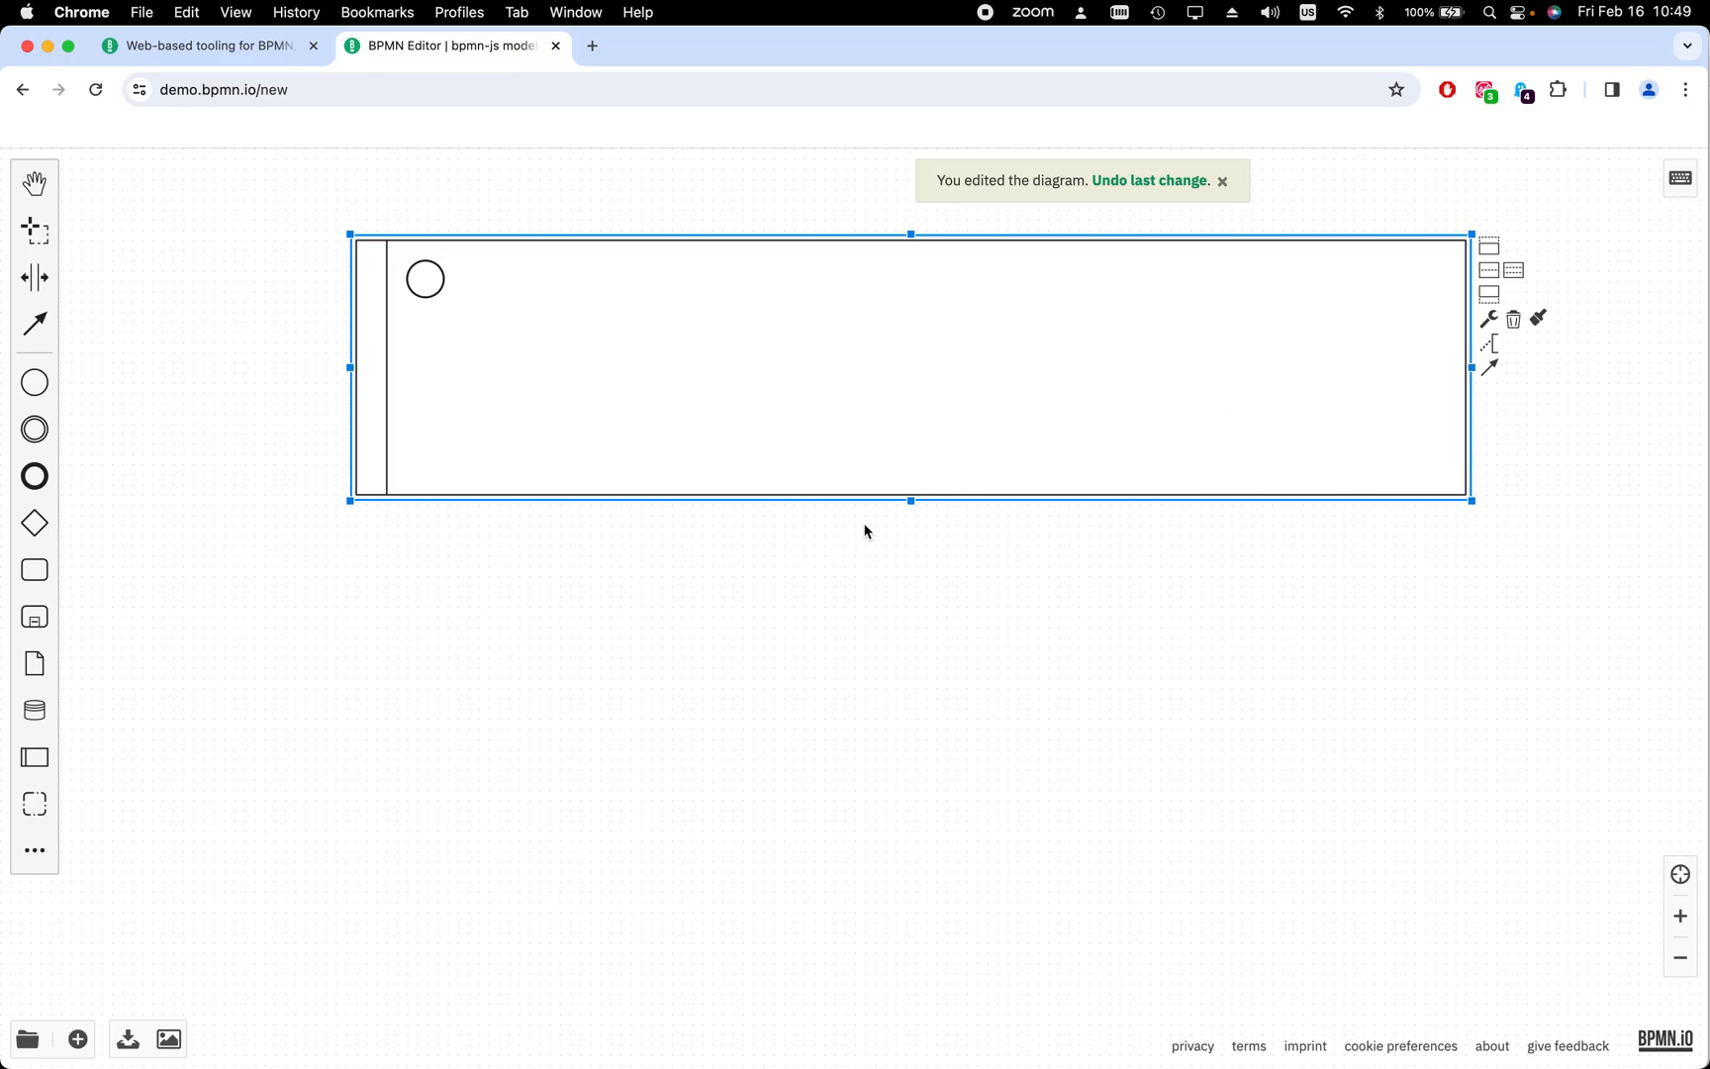
pyautogui.moveTo(909, 502); pyautogui.dragTo(890, 646)
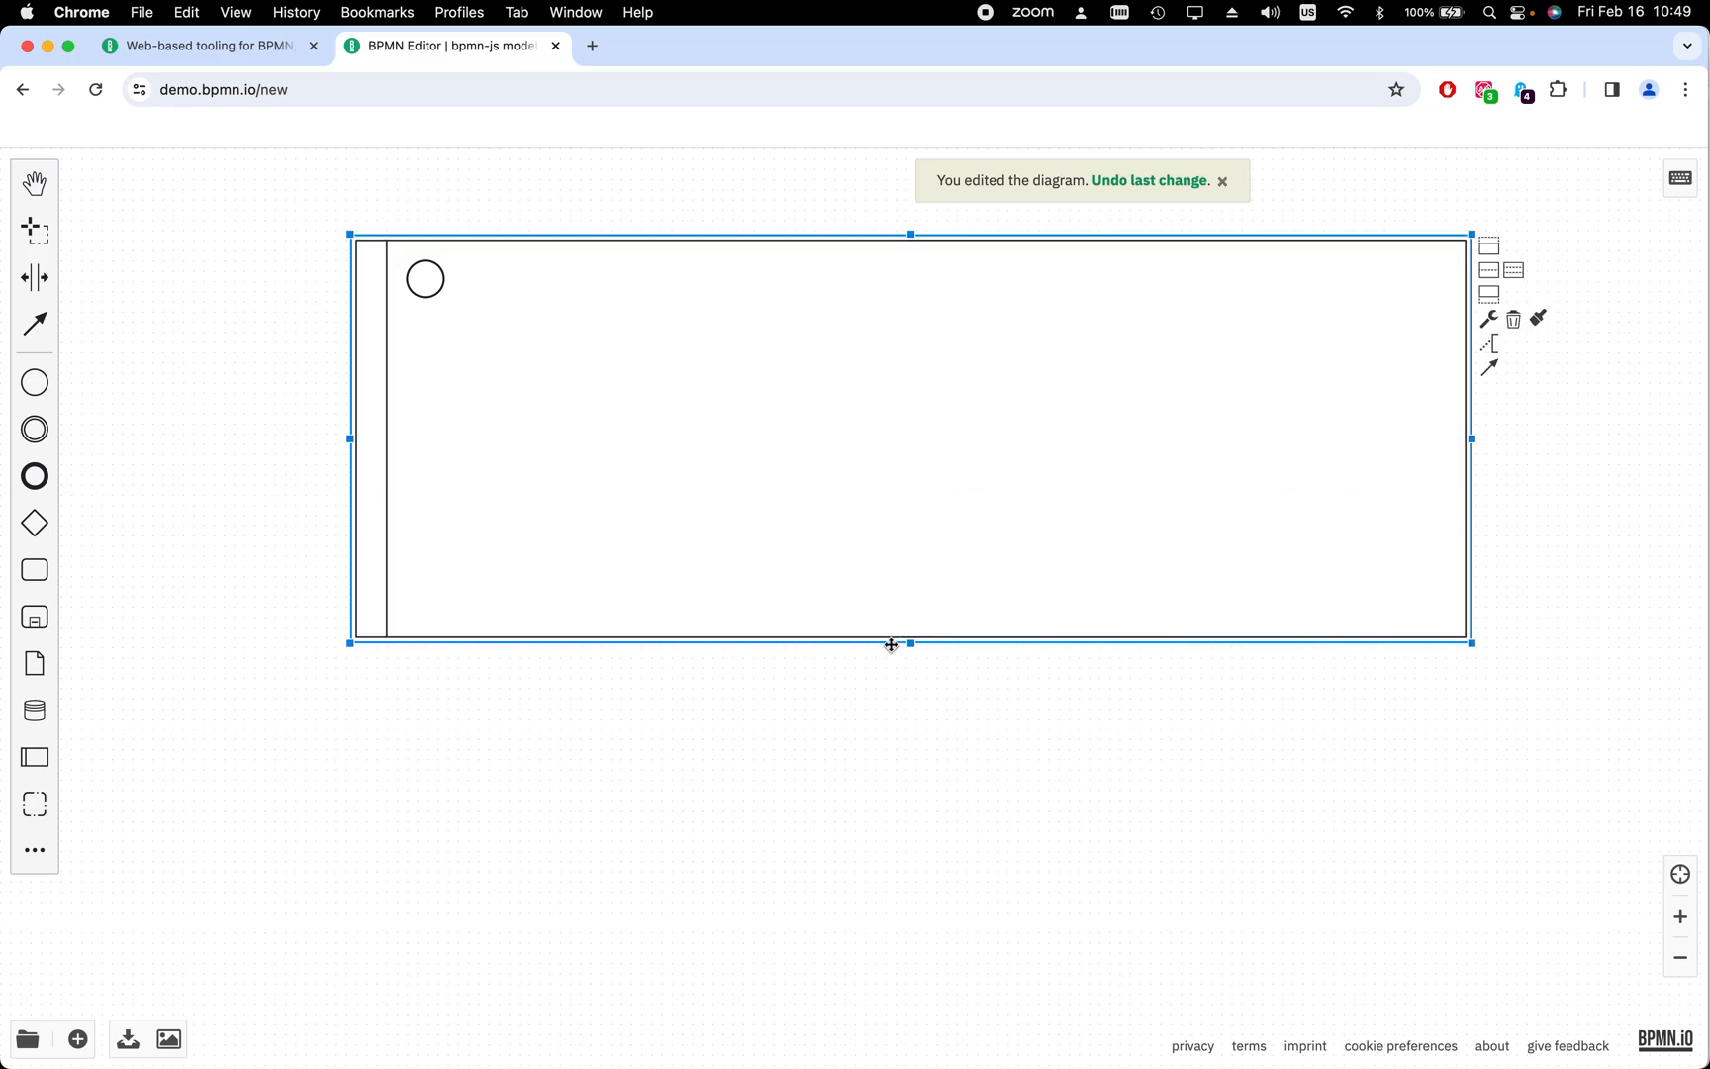
pyautogui.click(429, 297)
pyautogui.moveTo(429, 299); pyautogui.dragTo(422, 326)
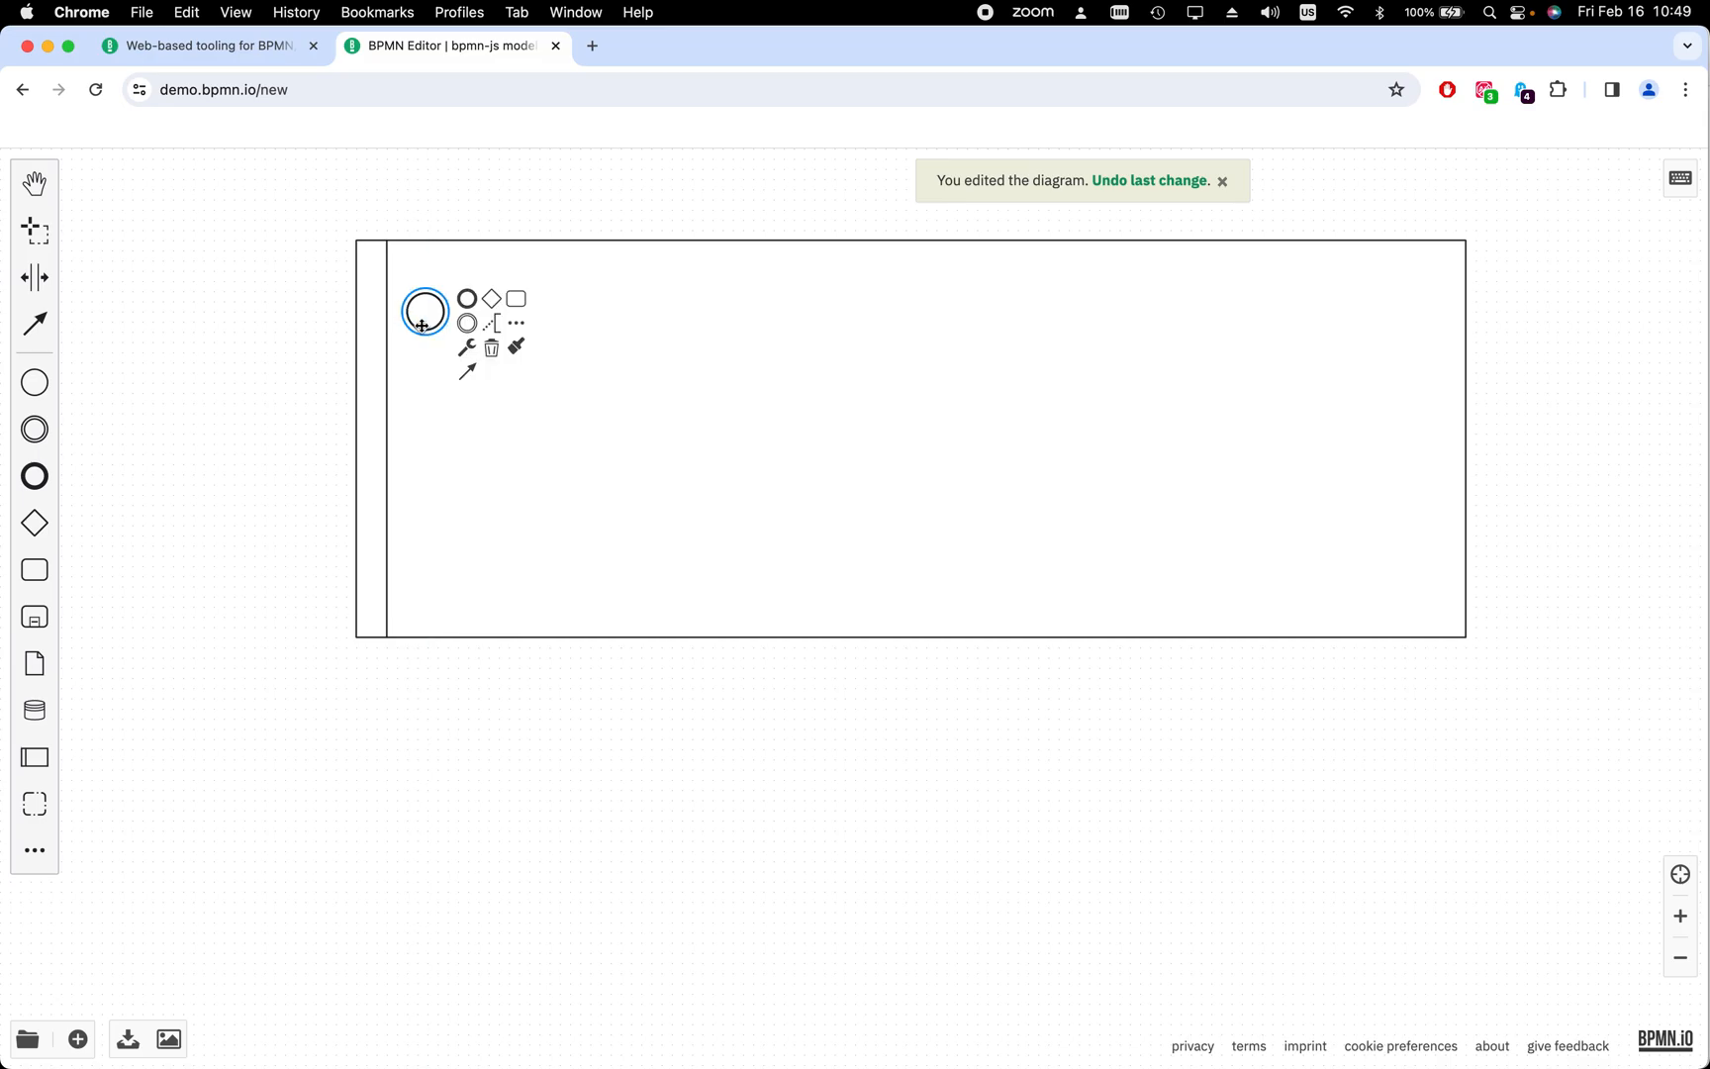
# Label the pool "Customer"
pyautogui.doubleClick(377, 425)
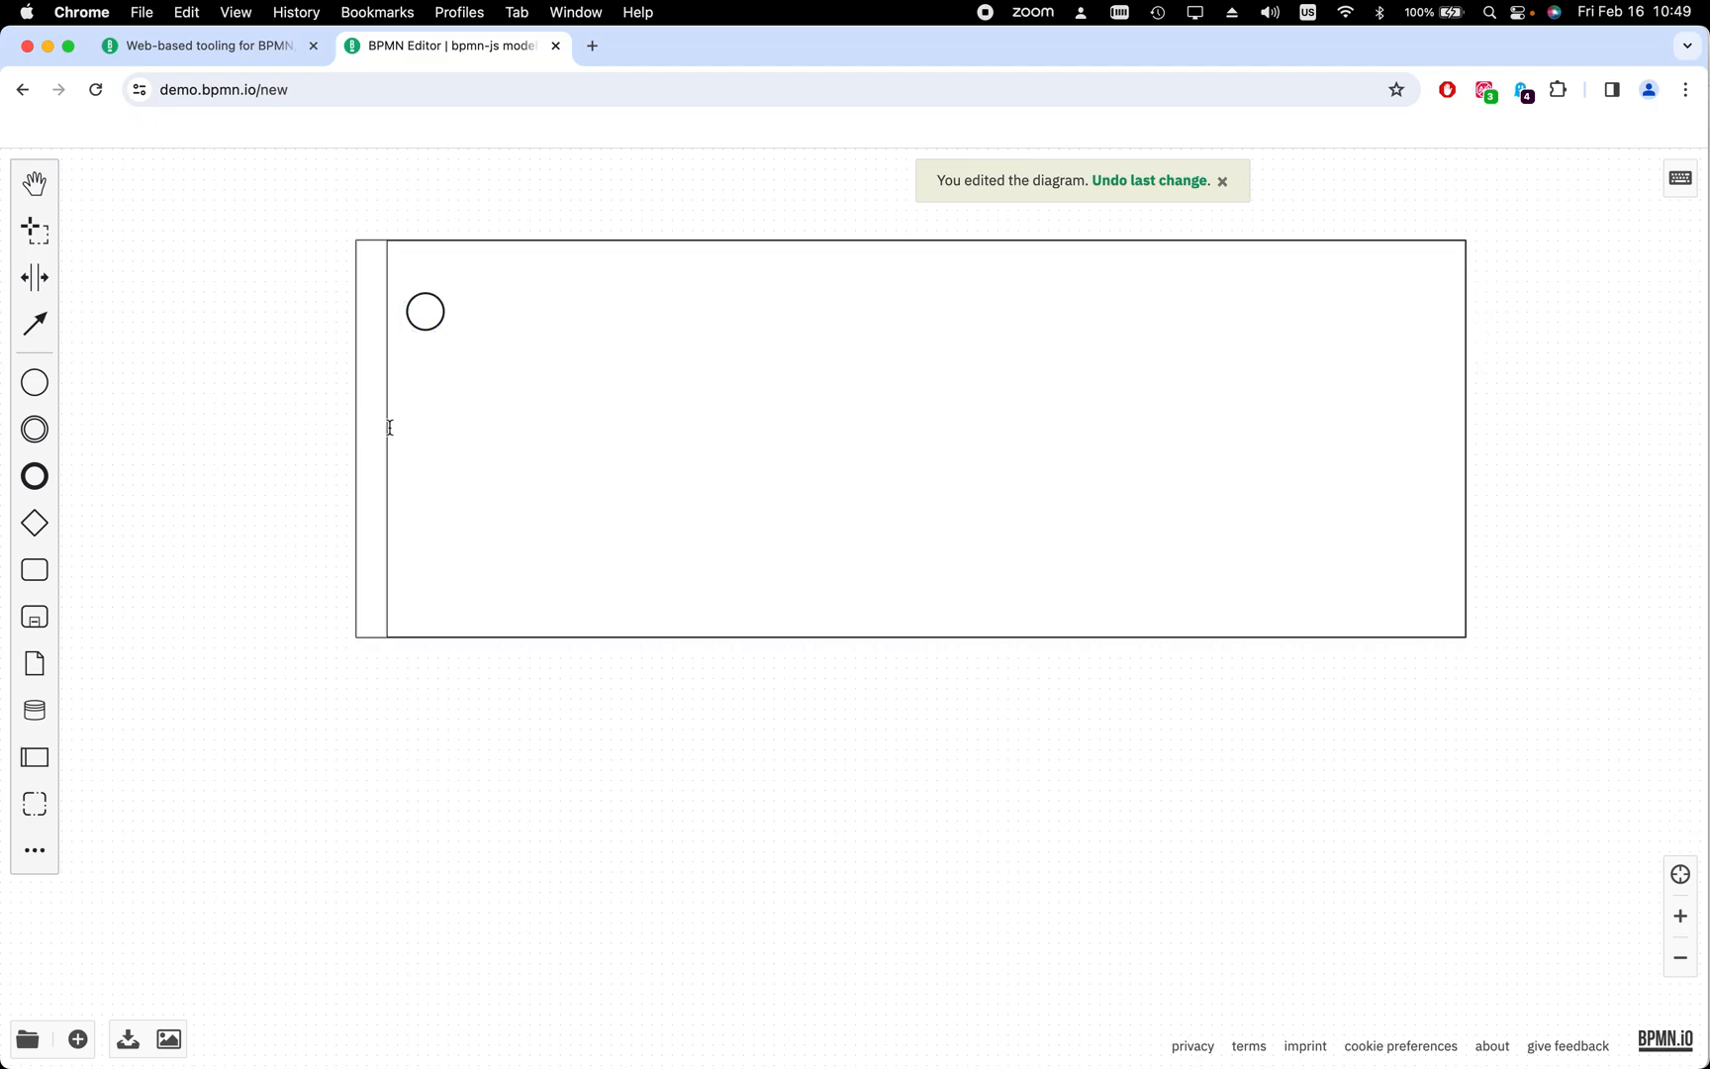
pyautogui.click(1679, 915)
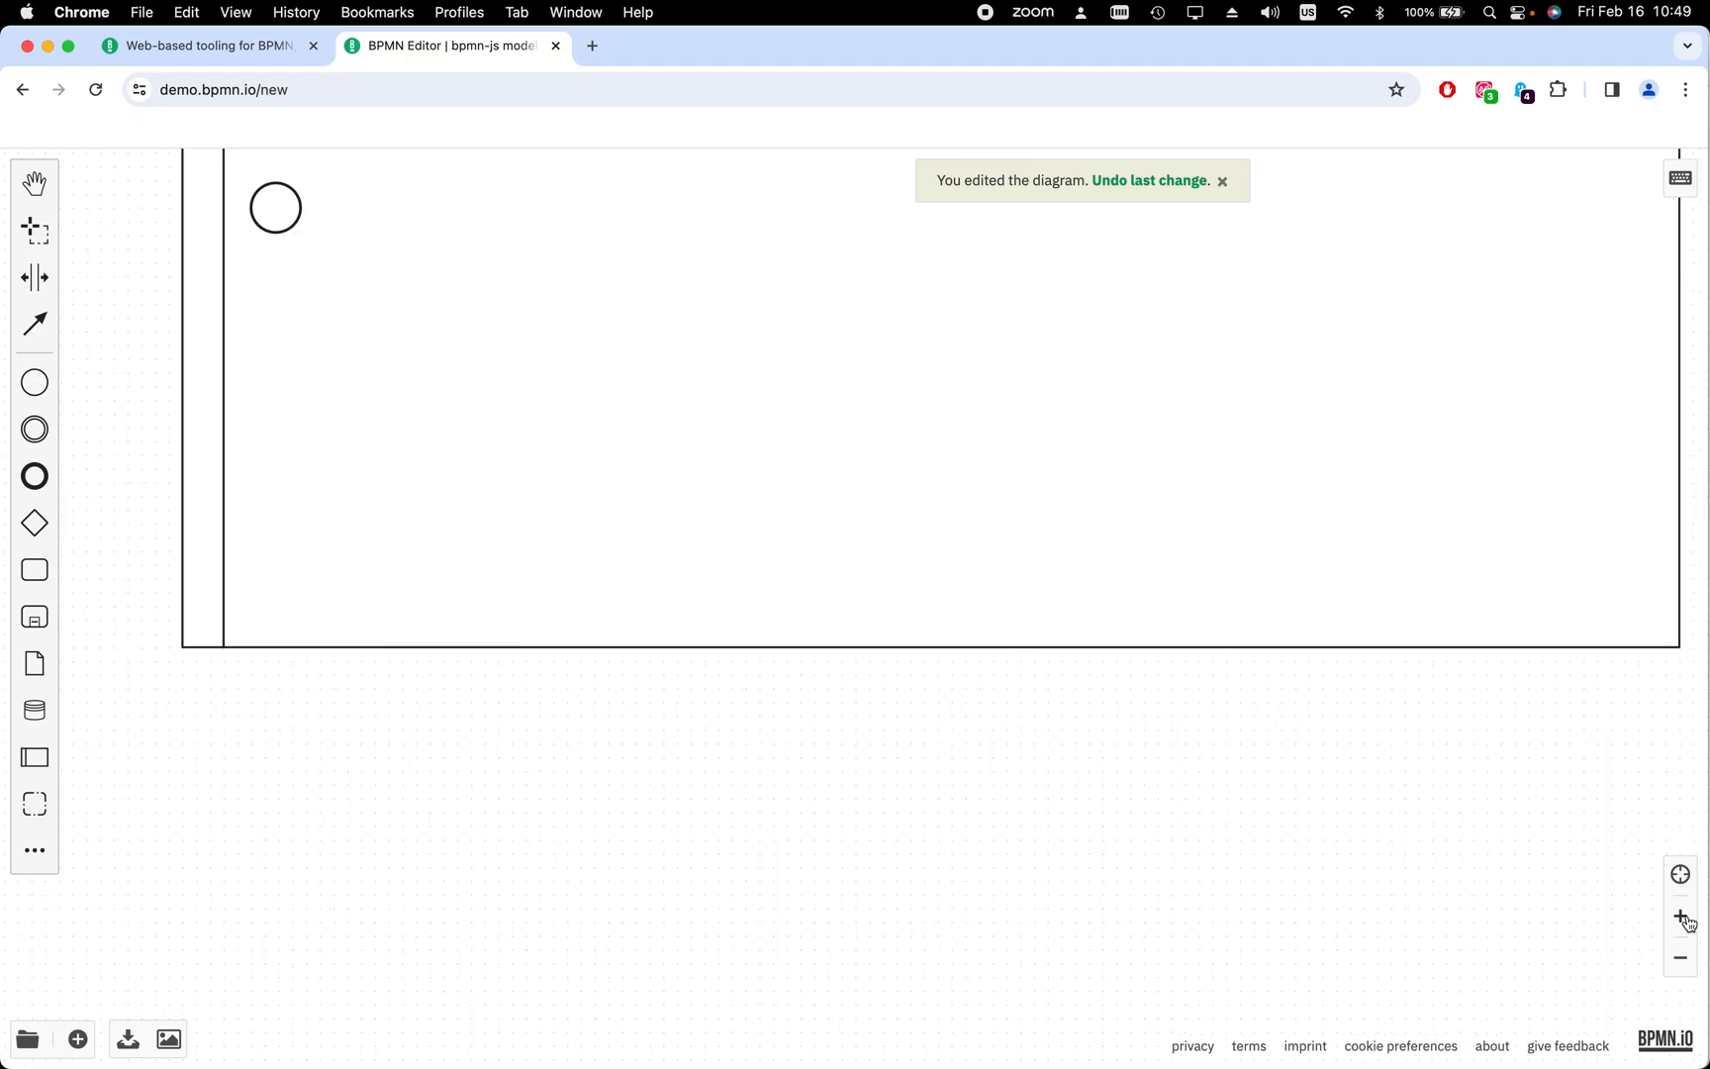
pyautogui.moveTo(1081, 454); pyautogui.dragTo(1034, 606)
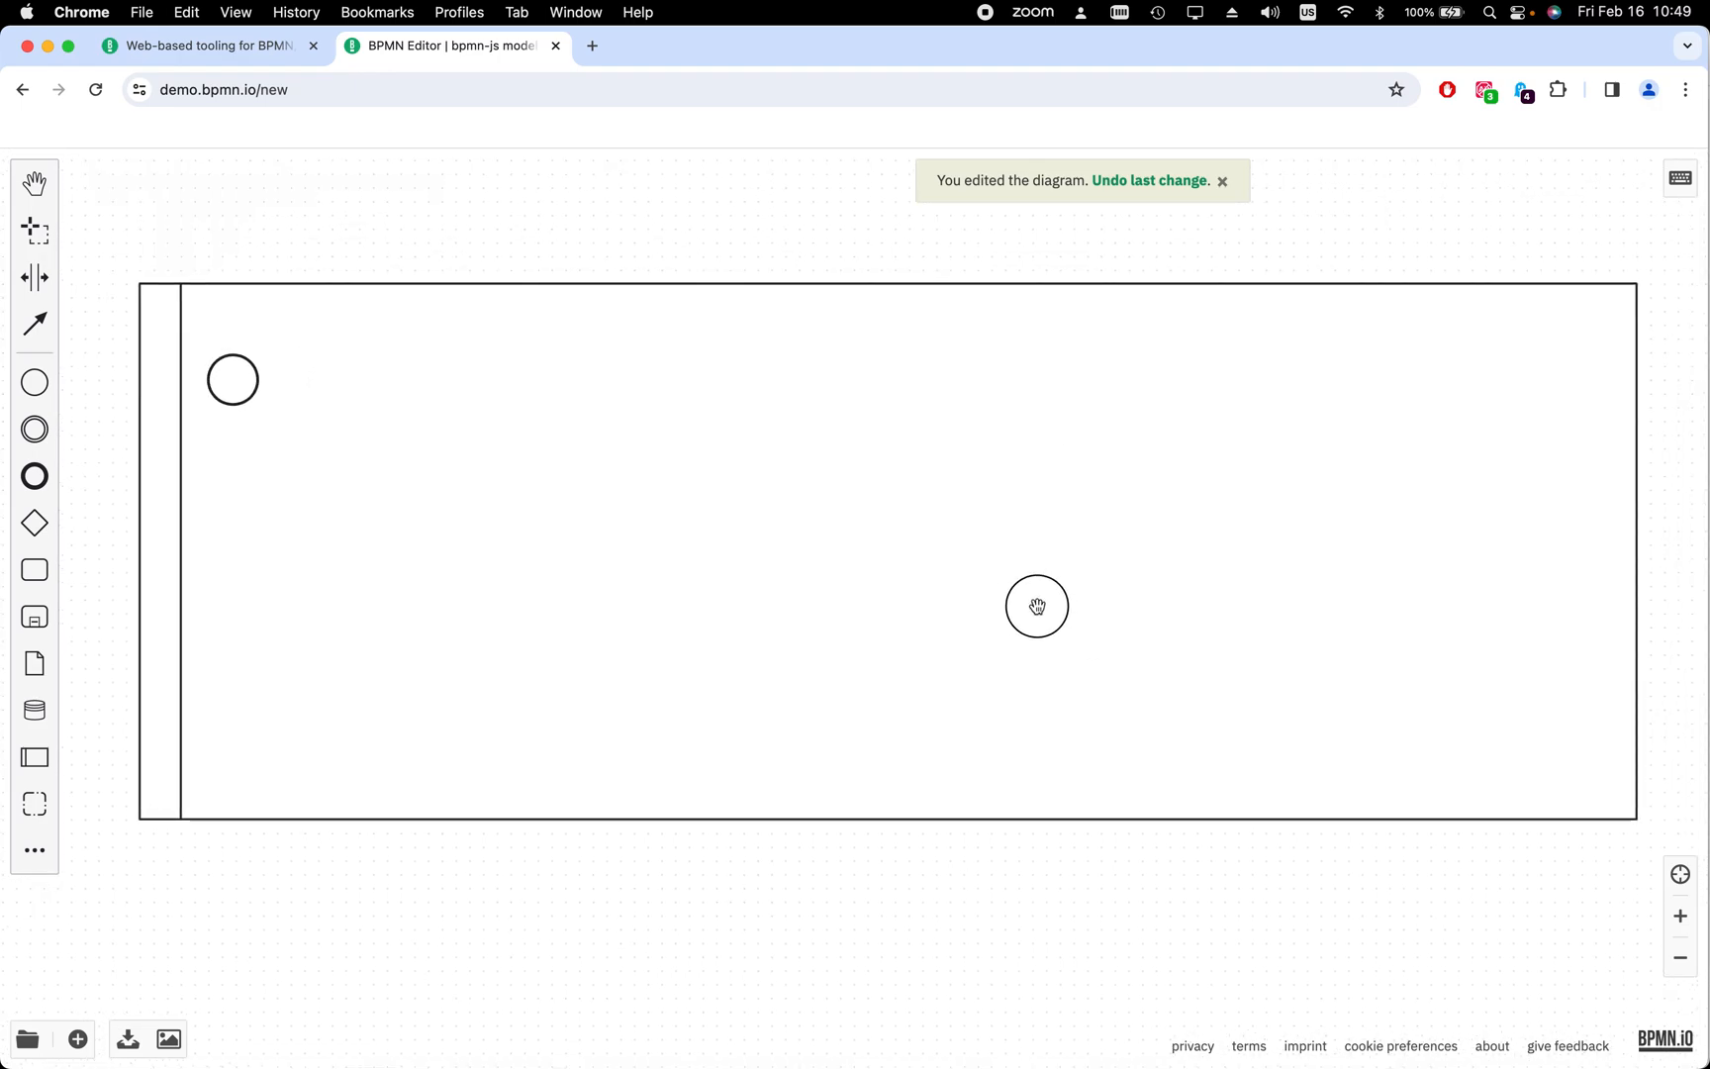
pyautogui.click(152, 637)
pyautogui.doubleClick(154, 633)
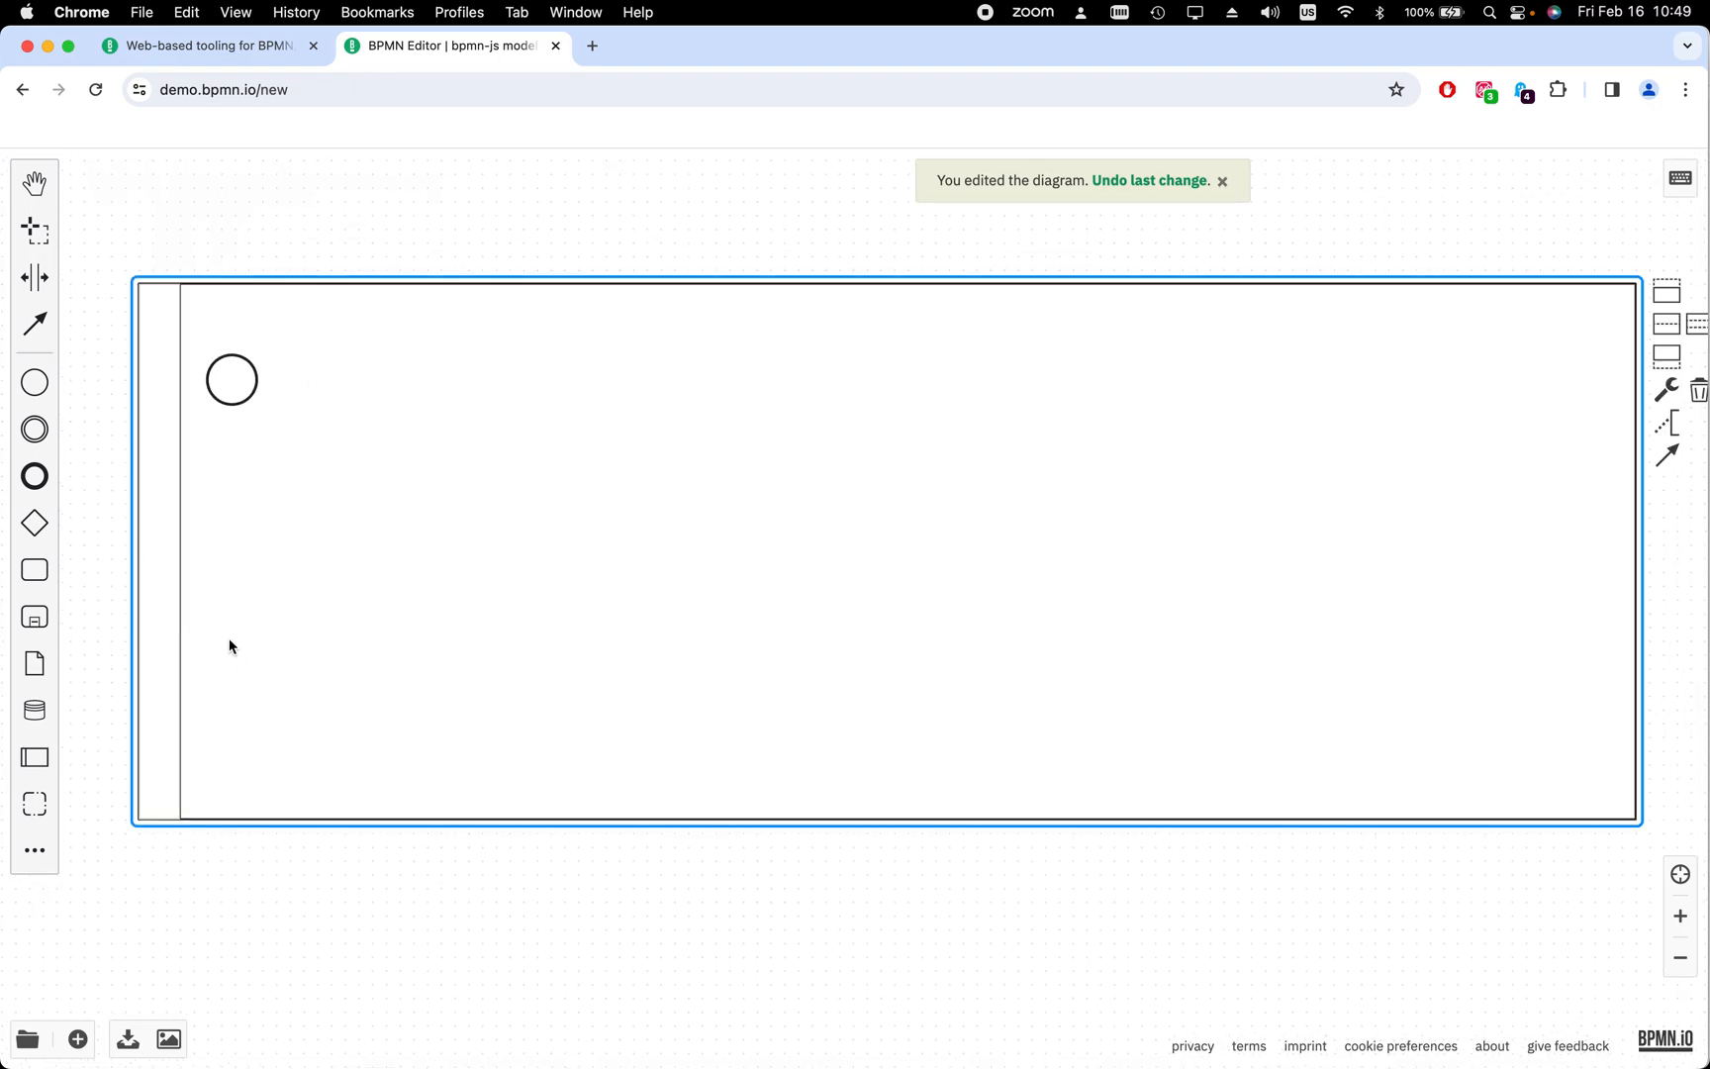
pyautogui.write('Customer')
pyautogui.click(269, 900)
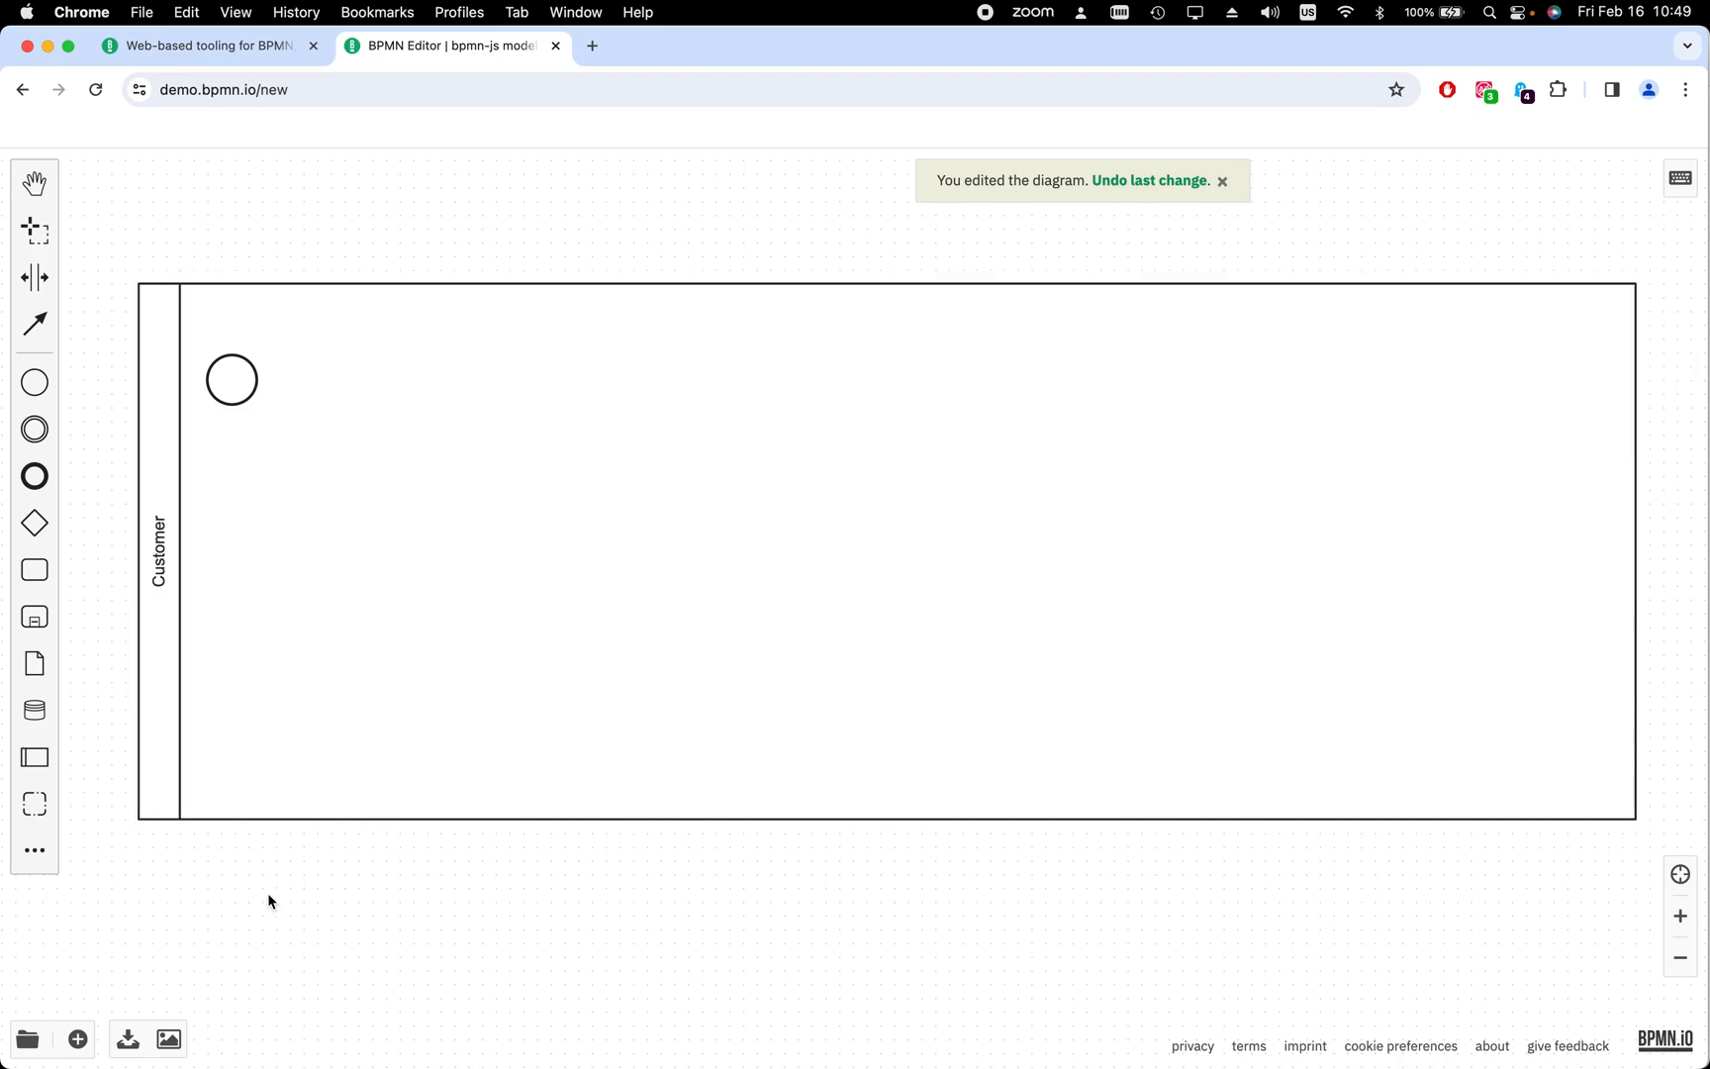
# Shift the start event slightly right and append a task named "Searching for a particular Movie"
pyautogui.moveTo(238, 395); pyautogui.dragTo(251, 410)
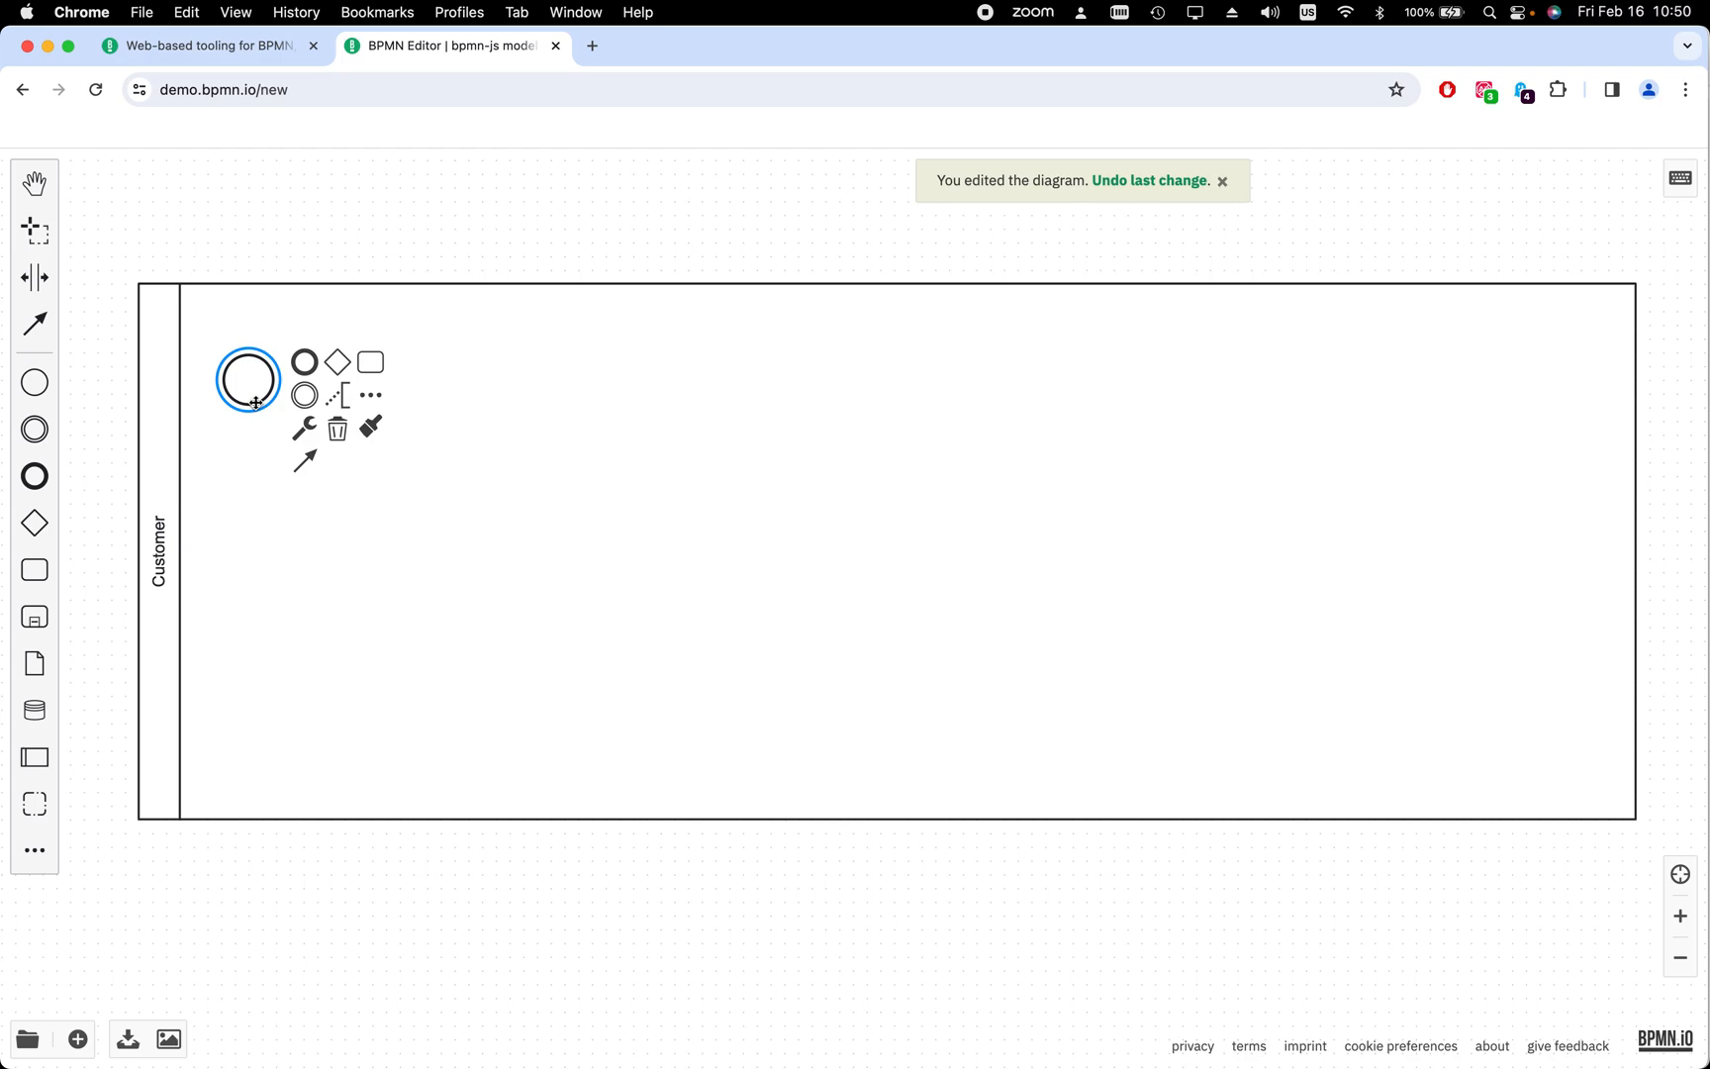
pyautogui.click(370, 362)
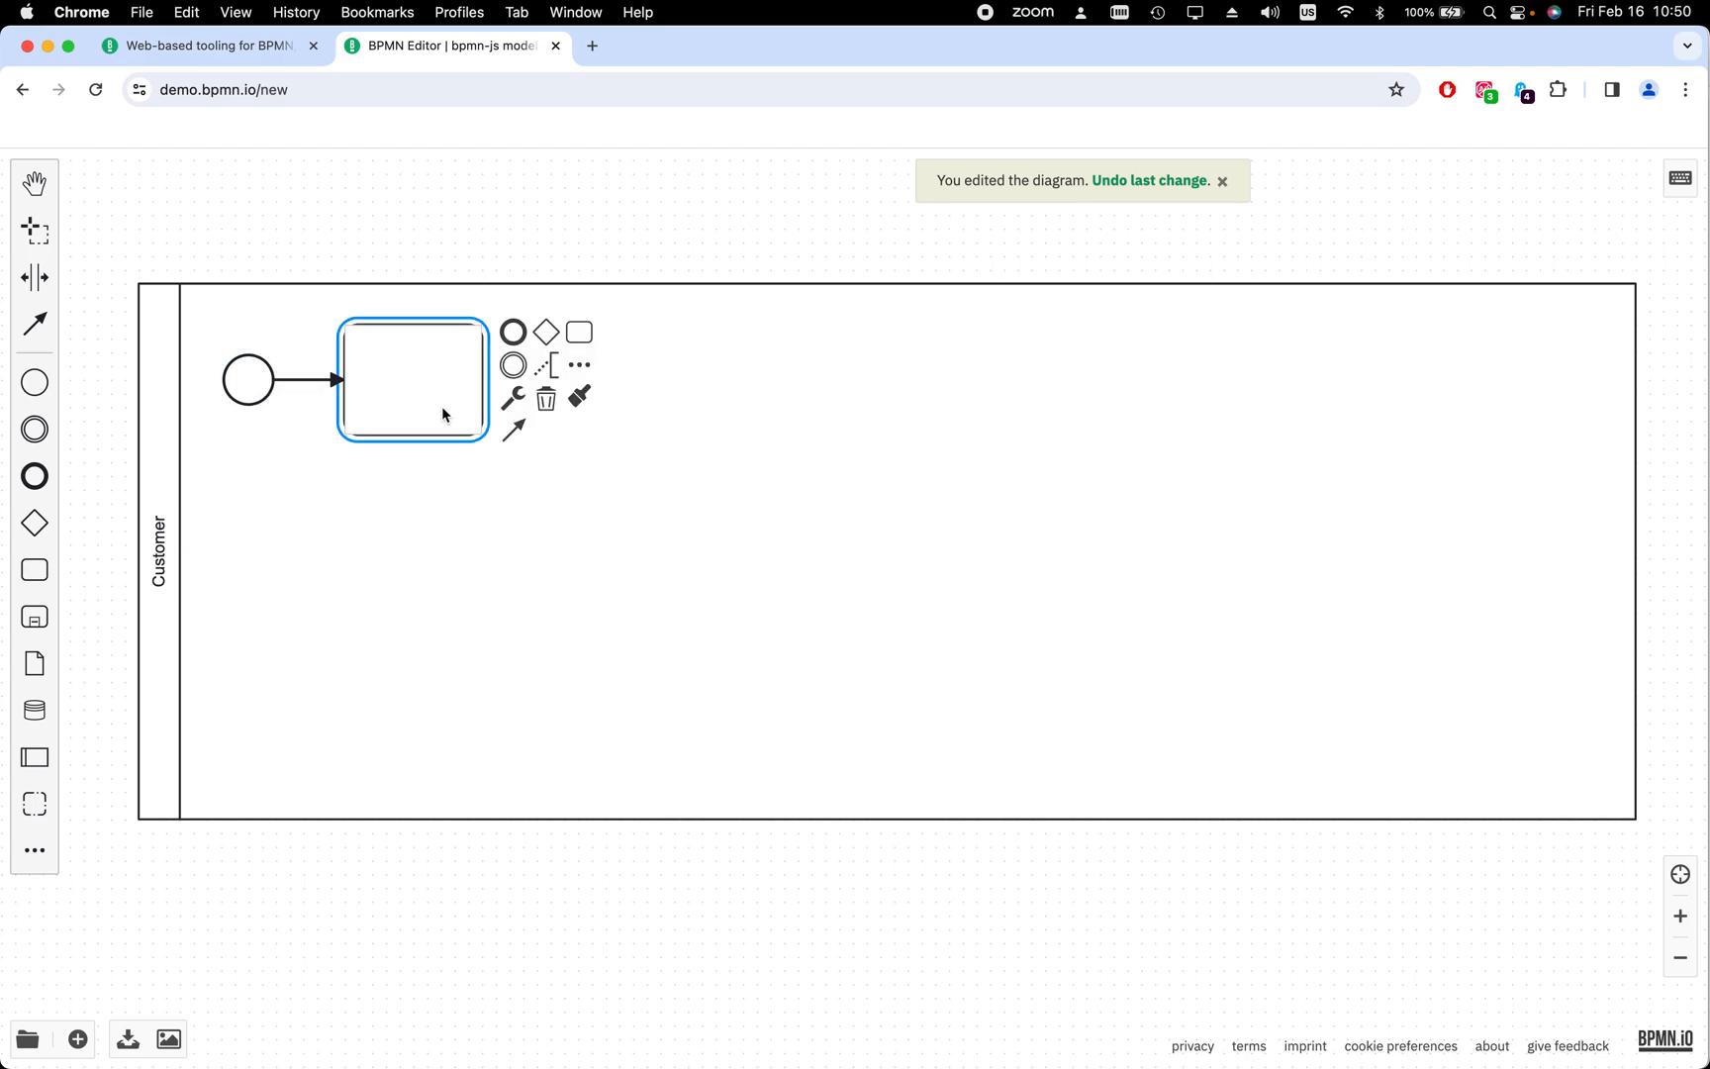
pyautogui.click(440, 333)
pyautogui.write('Searching for a particular Movie')
pyautogui.click(476, 478)
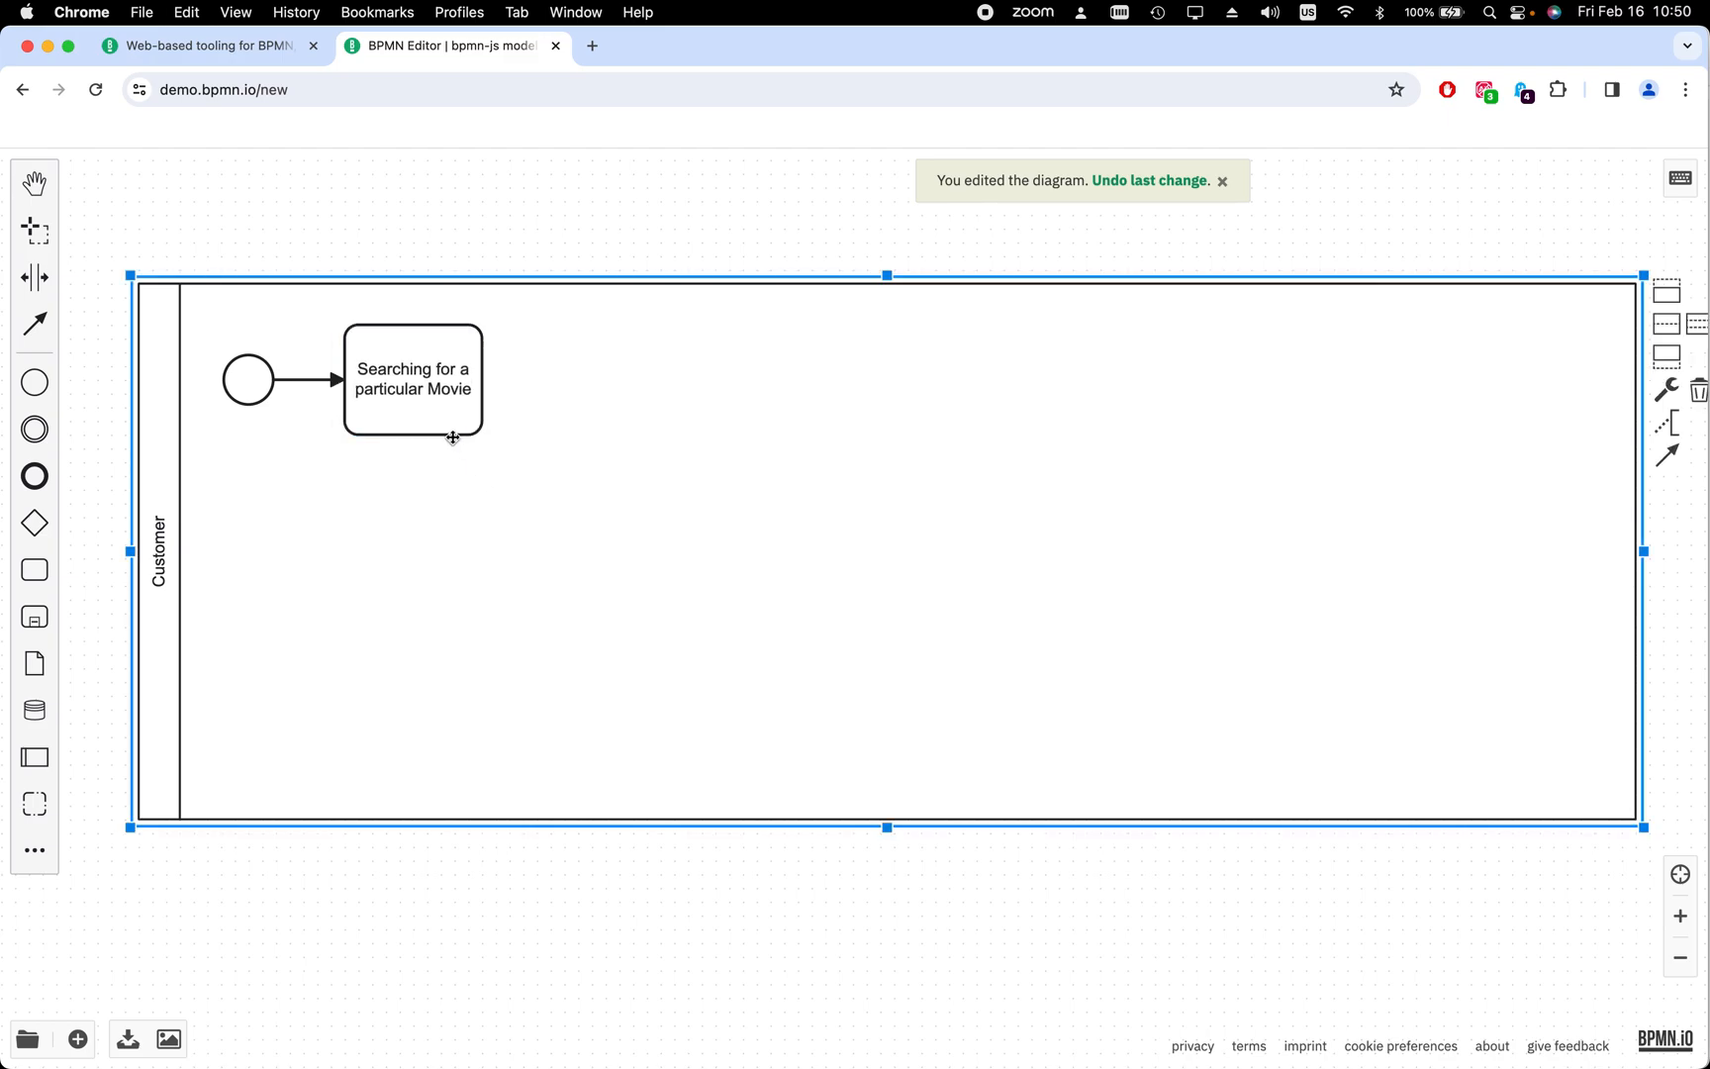
# Space the search task farther from the start event and shorten the Customer pool, moving it up slightly
pyautogui.click(451, 430)
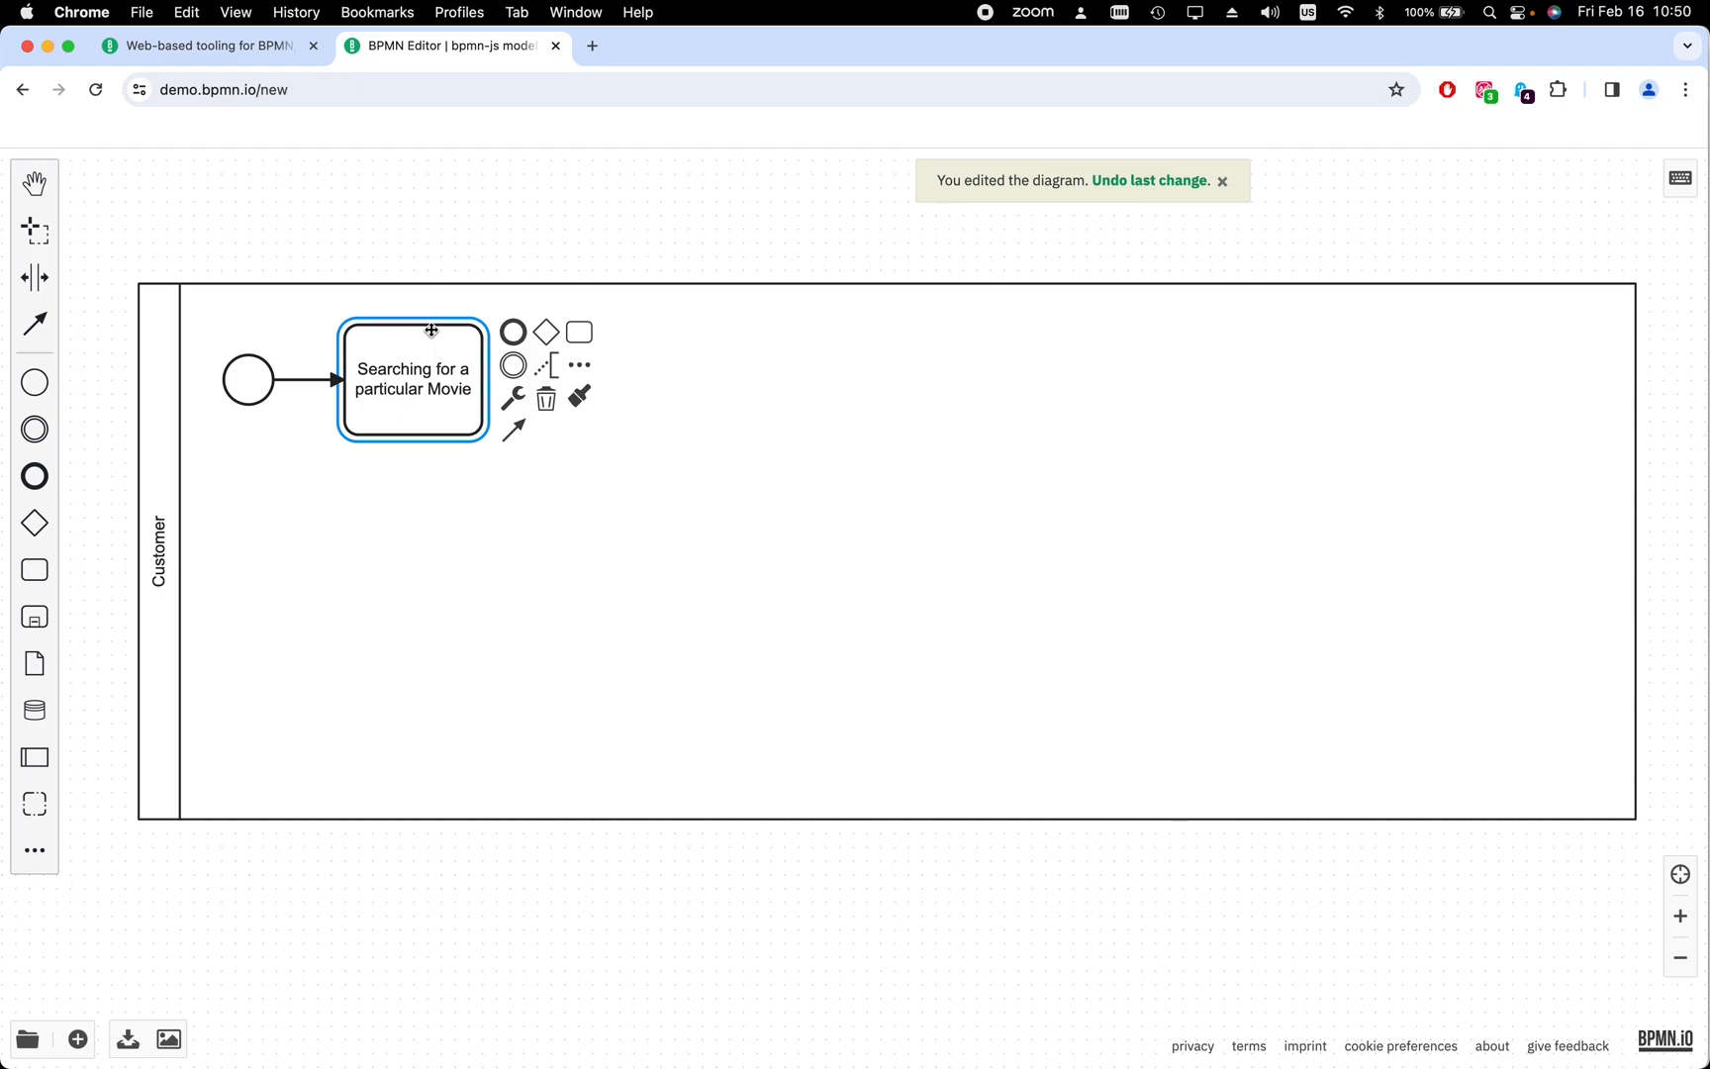
pyautogui.moveTo(428, 348); pyautogui.dragTo(480, 359)
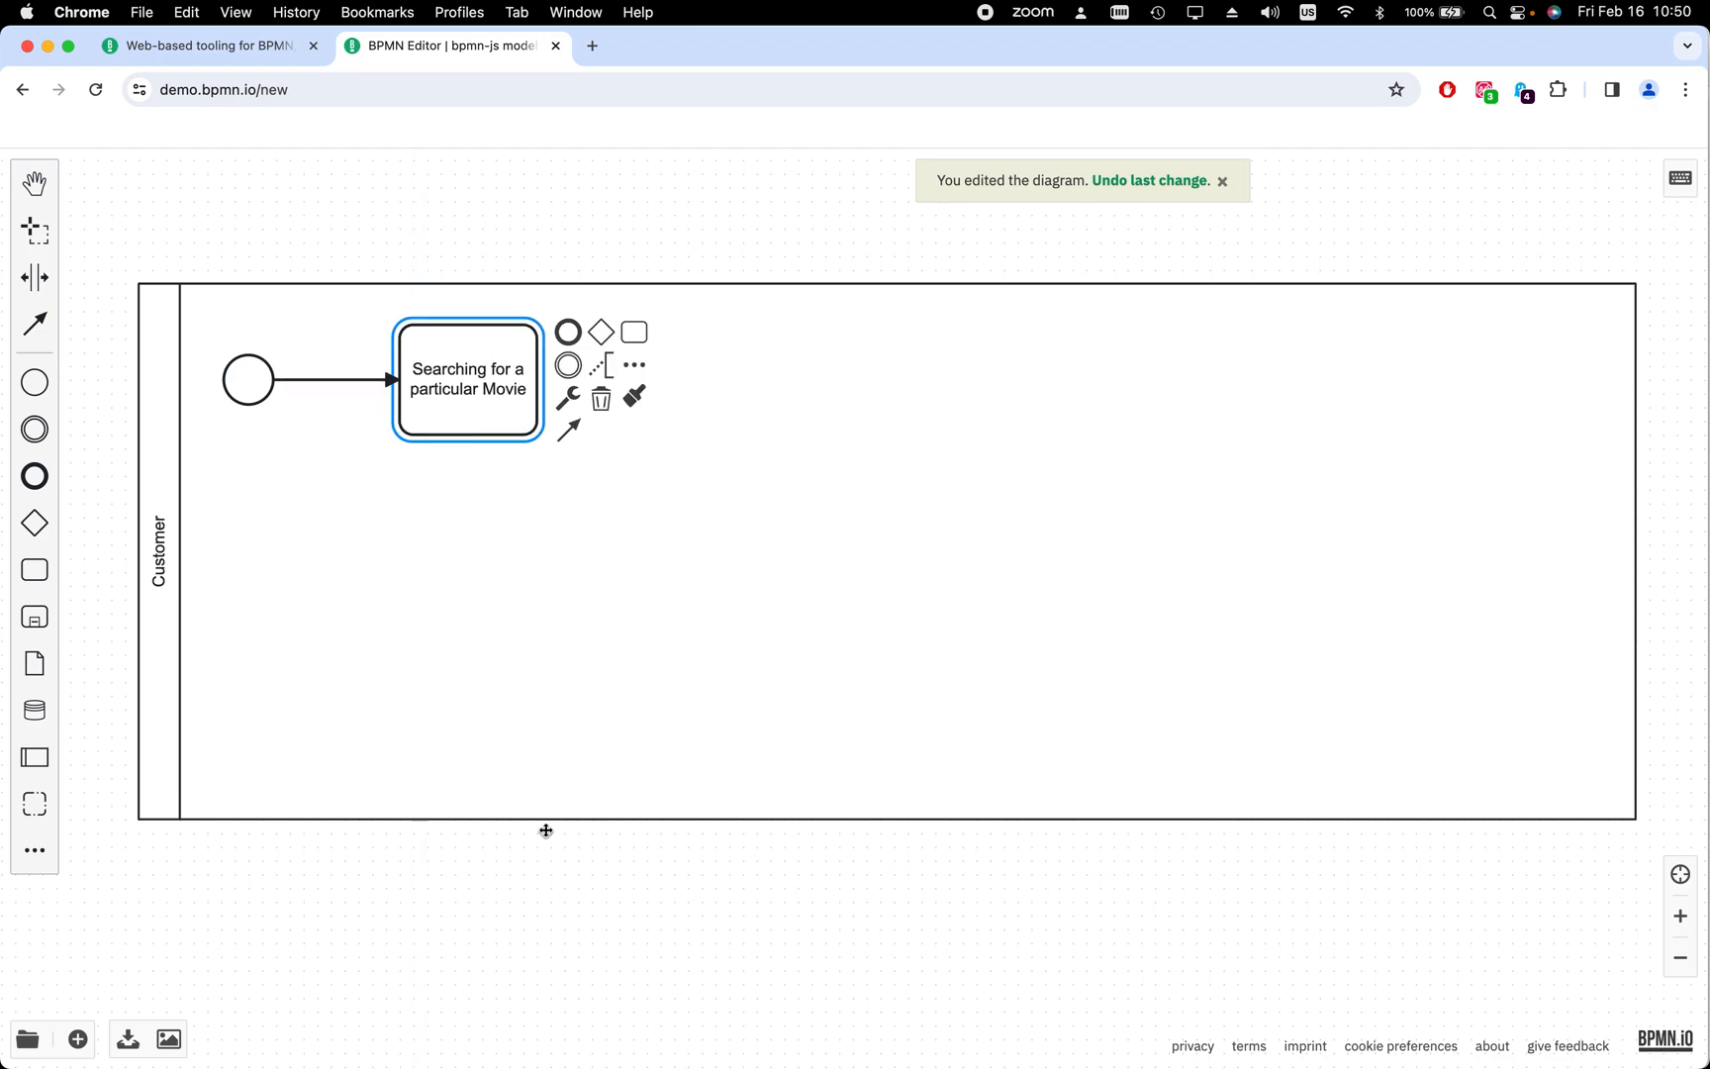
pyautogui.moveTo(545, 821); pyautogui.dragTo(550, 777)
pyautogui.moveTo(893, 789); pyautogui.dragTo(895, 637)
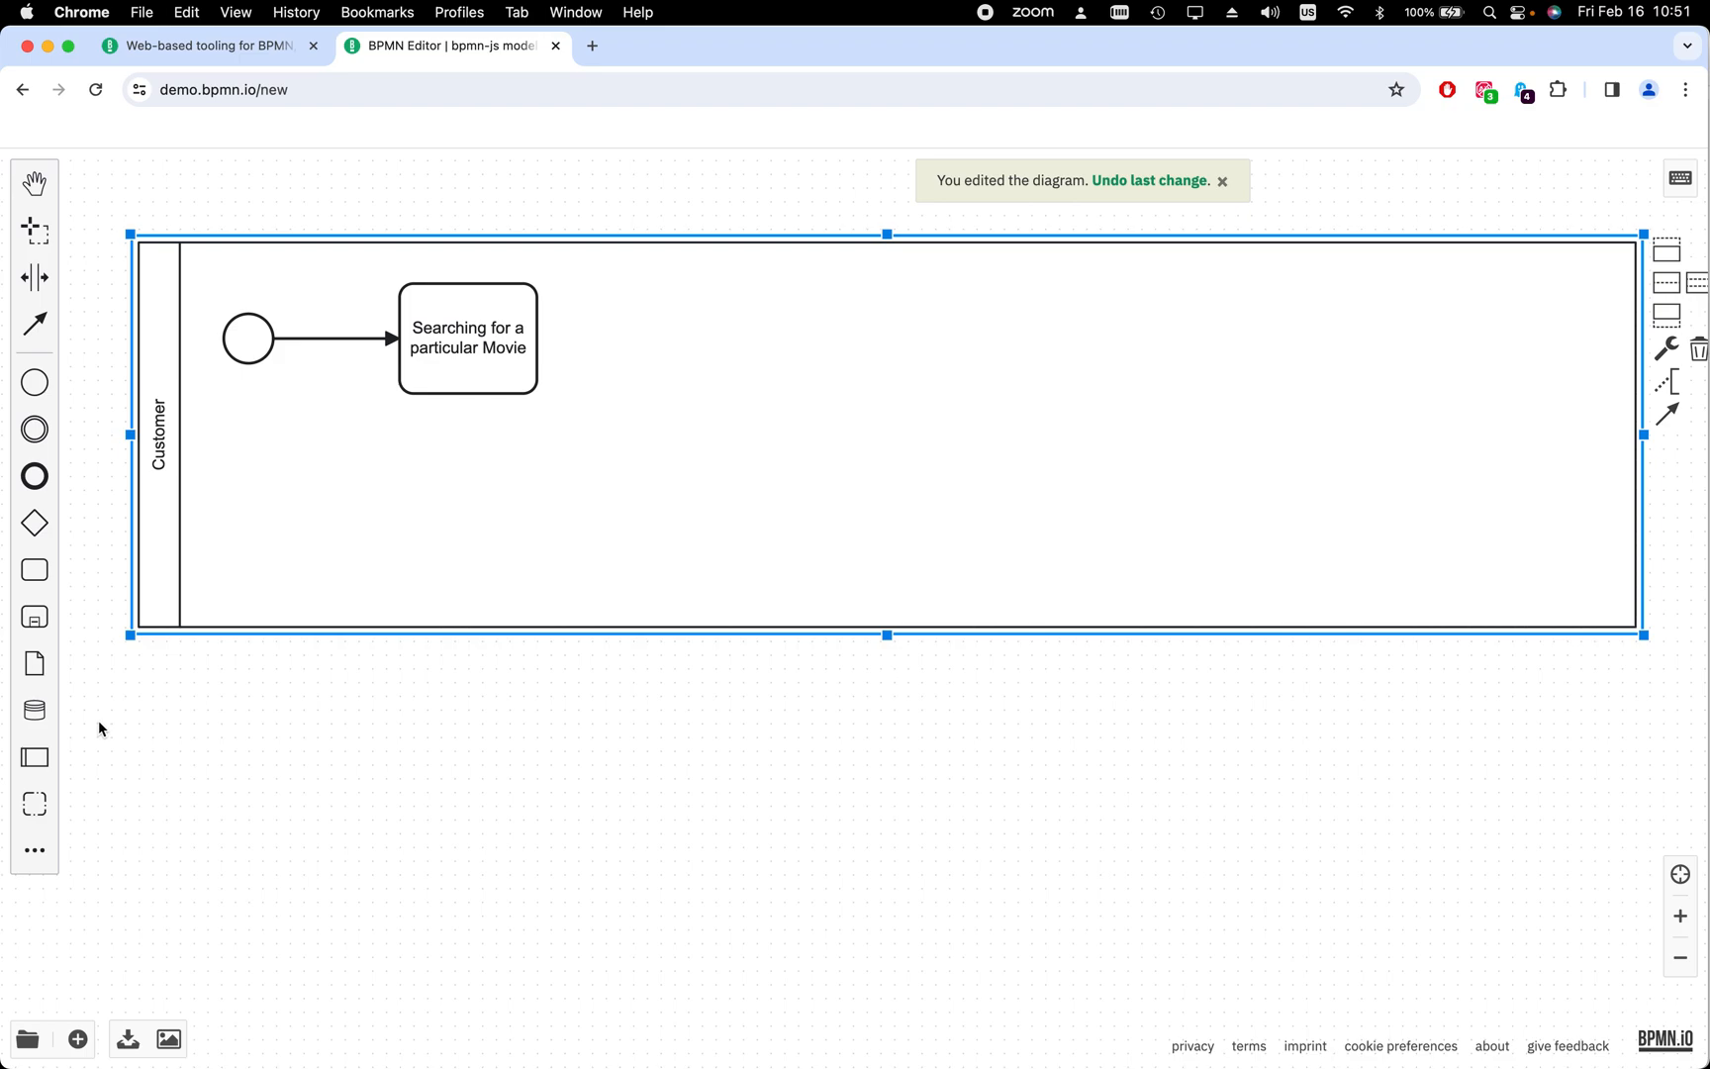
# Append an unnamed user task after the "Searching for a particular Movie" task
pyautogui.click(488, 298)
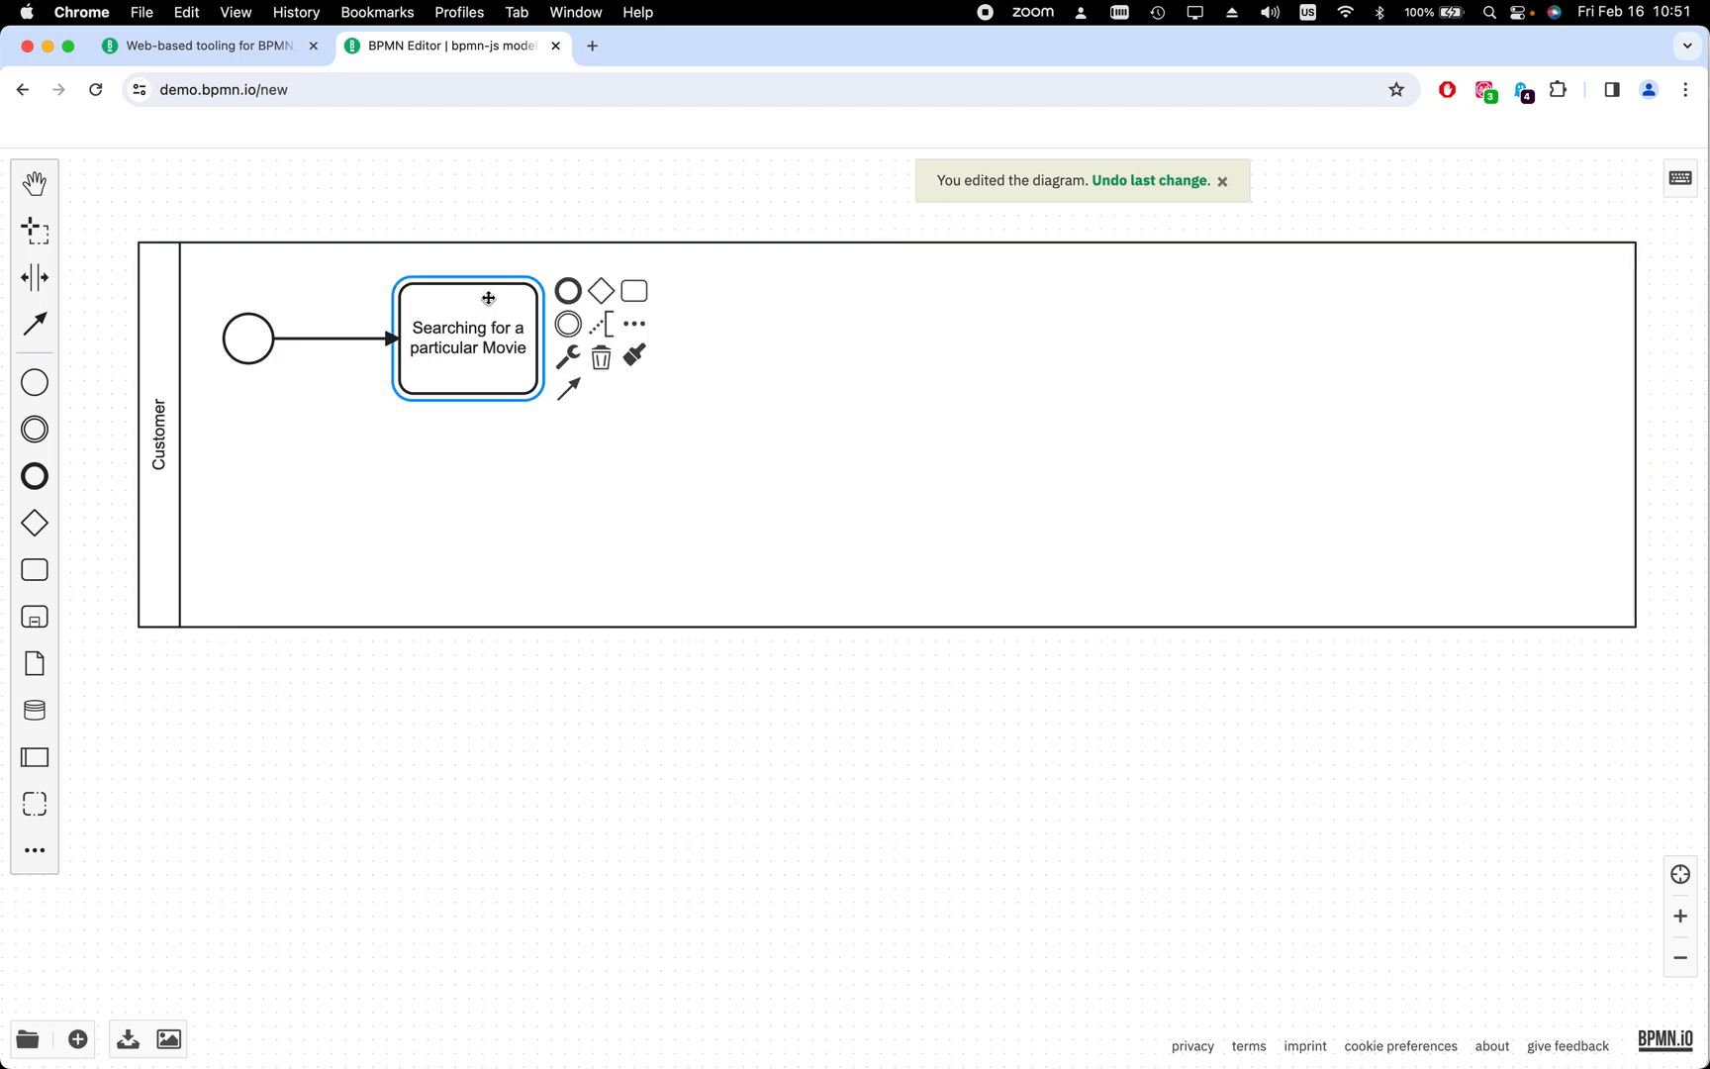
pyautogui.click(635, 323)
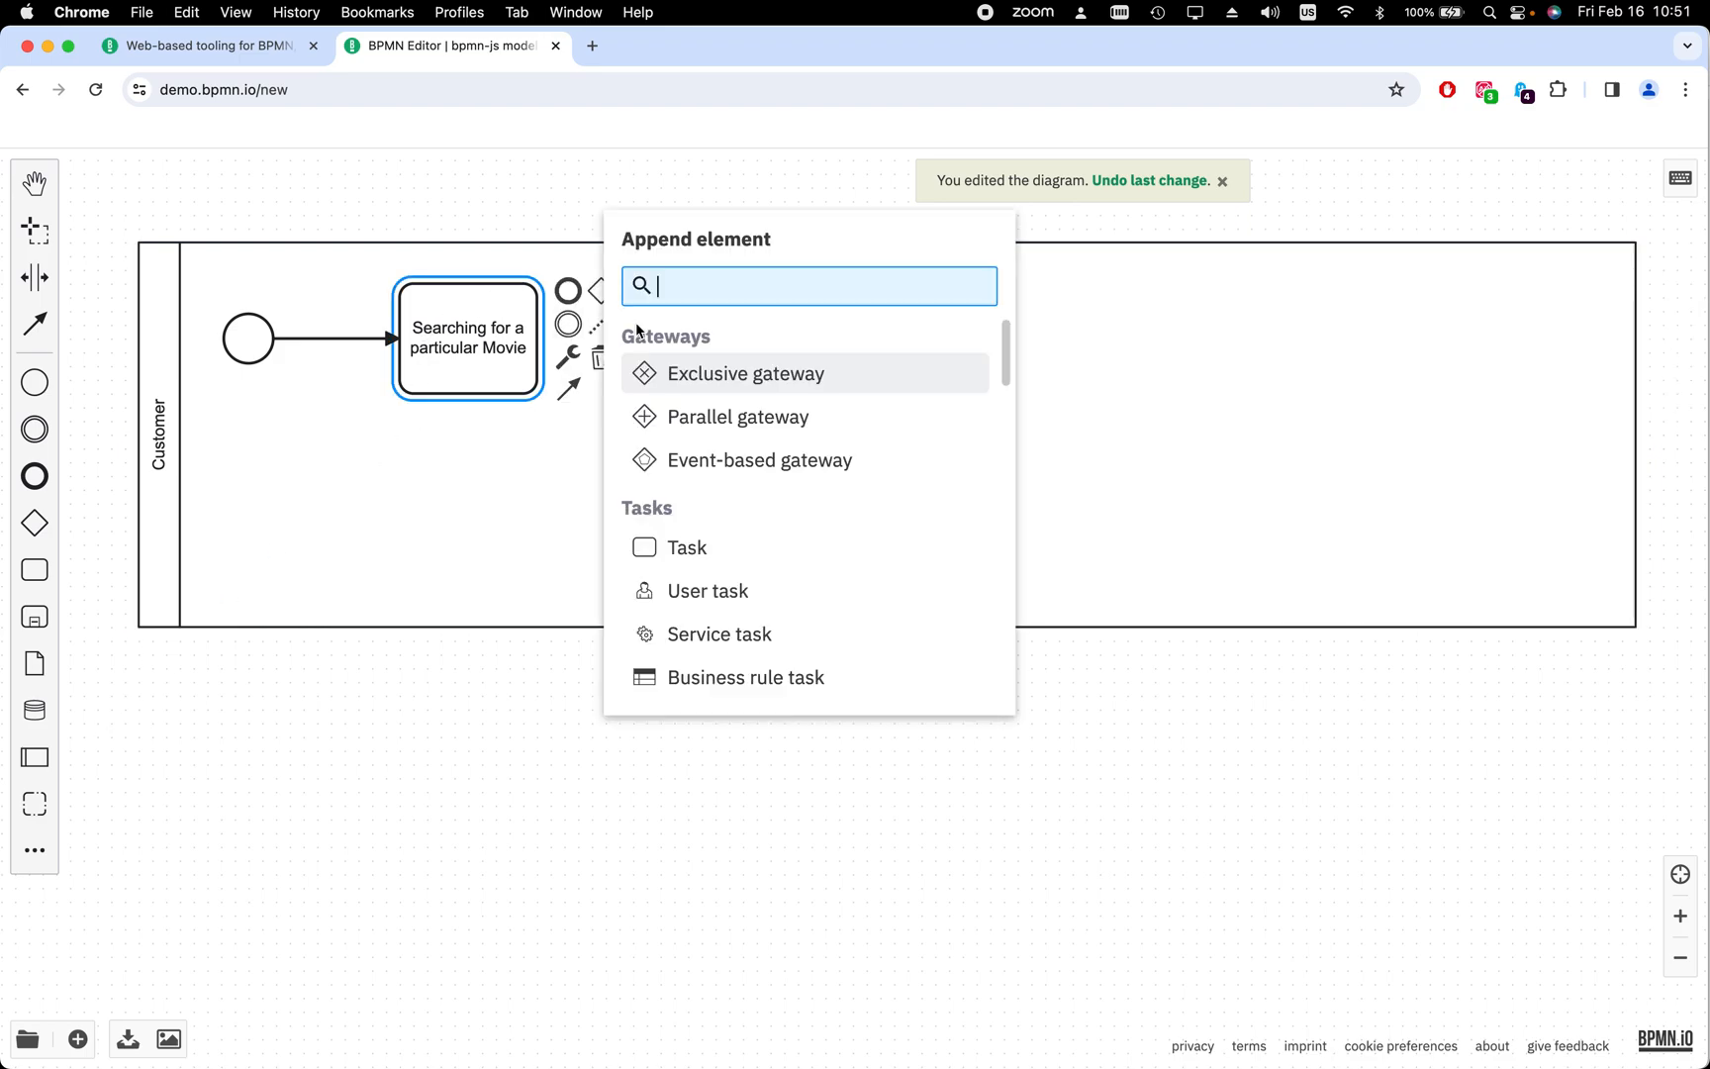
pyautogui.click(692, 602)
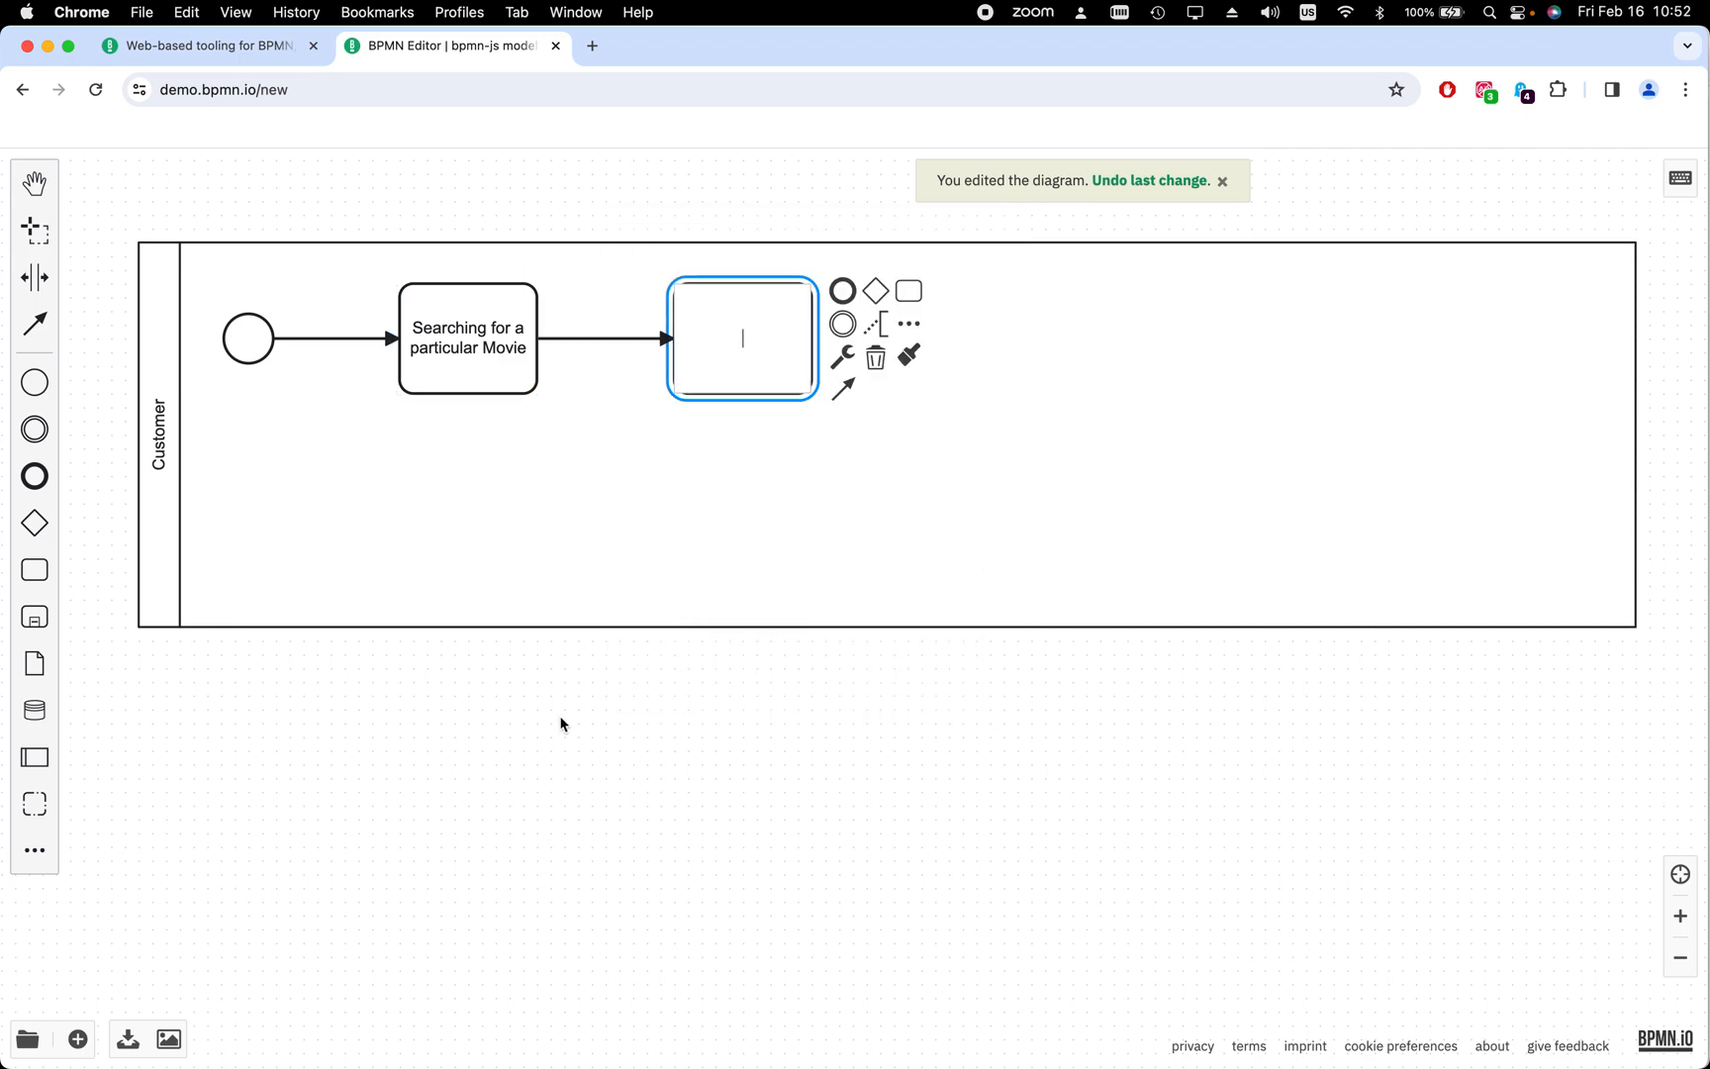
pyautogui.click(606, 546)
pyautogui.click(698, 374)
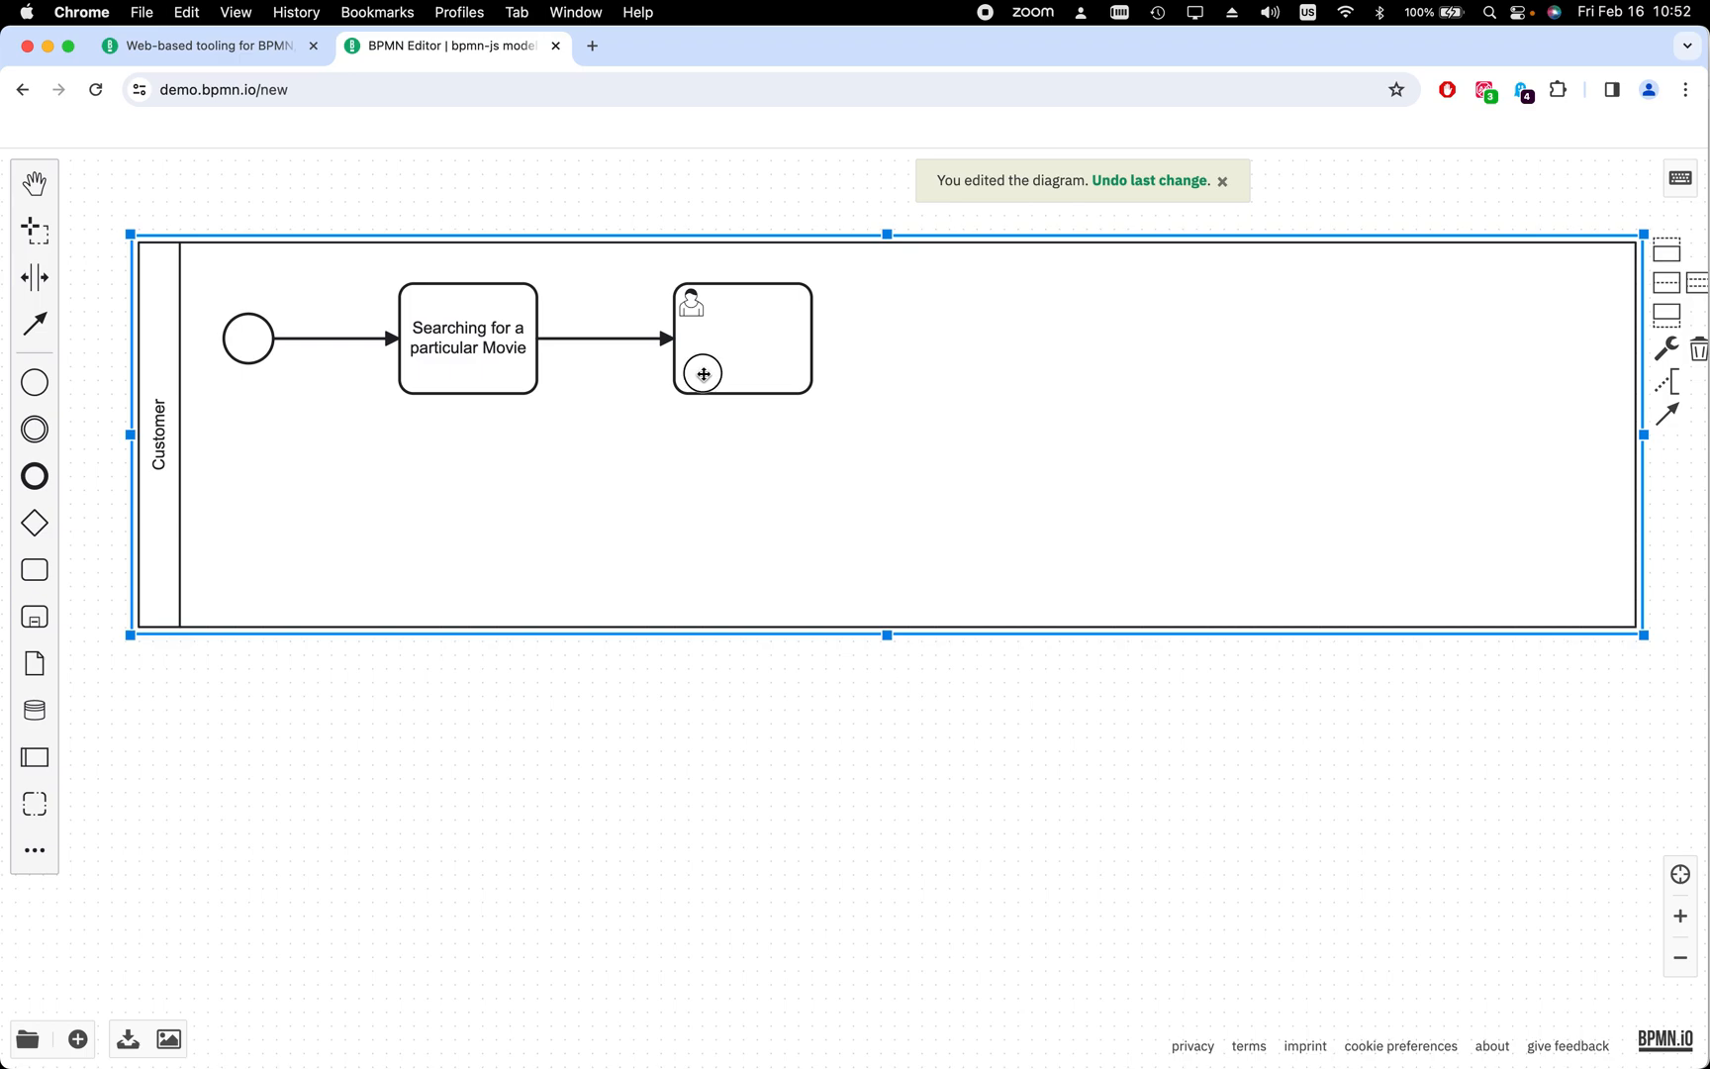
pyautogui.click(491, 384)
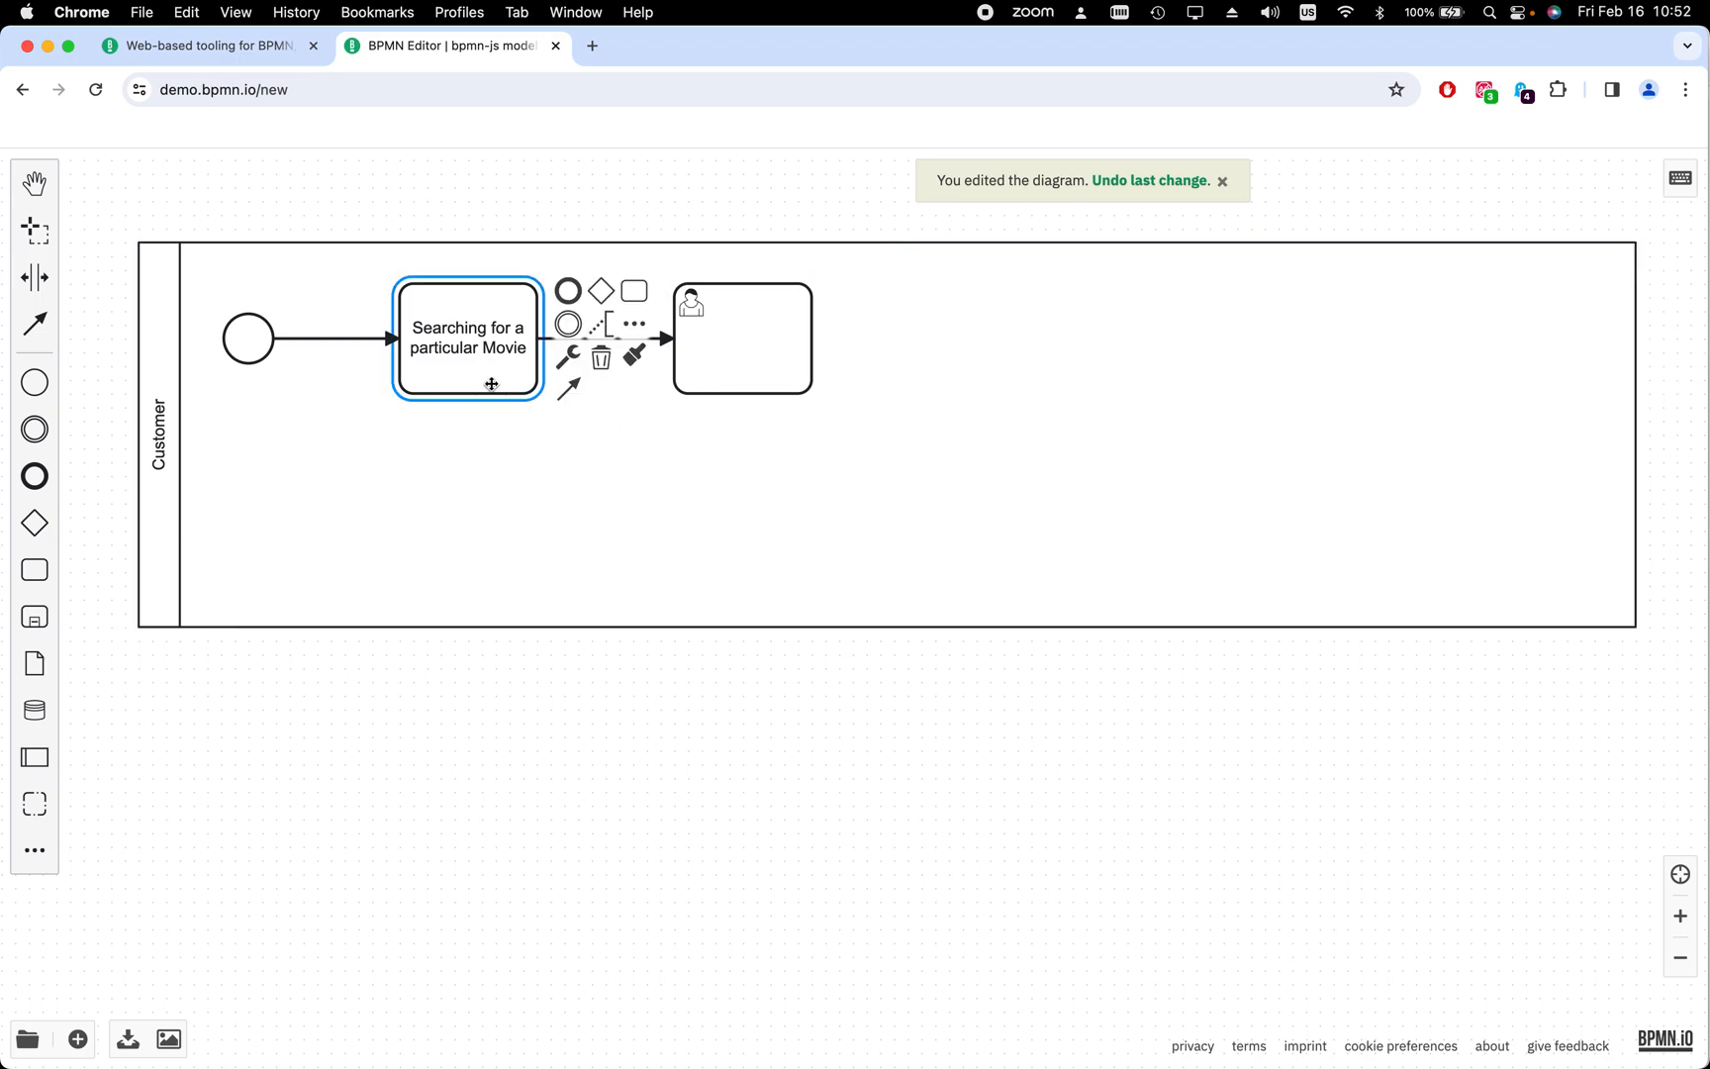
pyautogui.rightClick(491, 384)
pyautogui.click(465, 386)
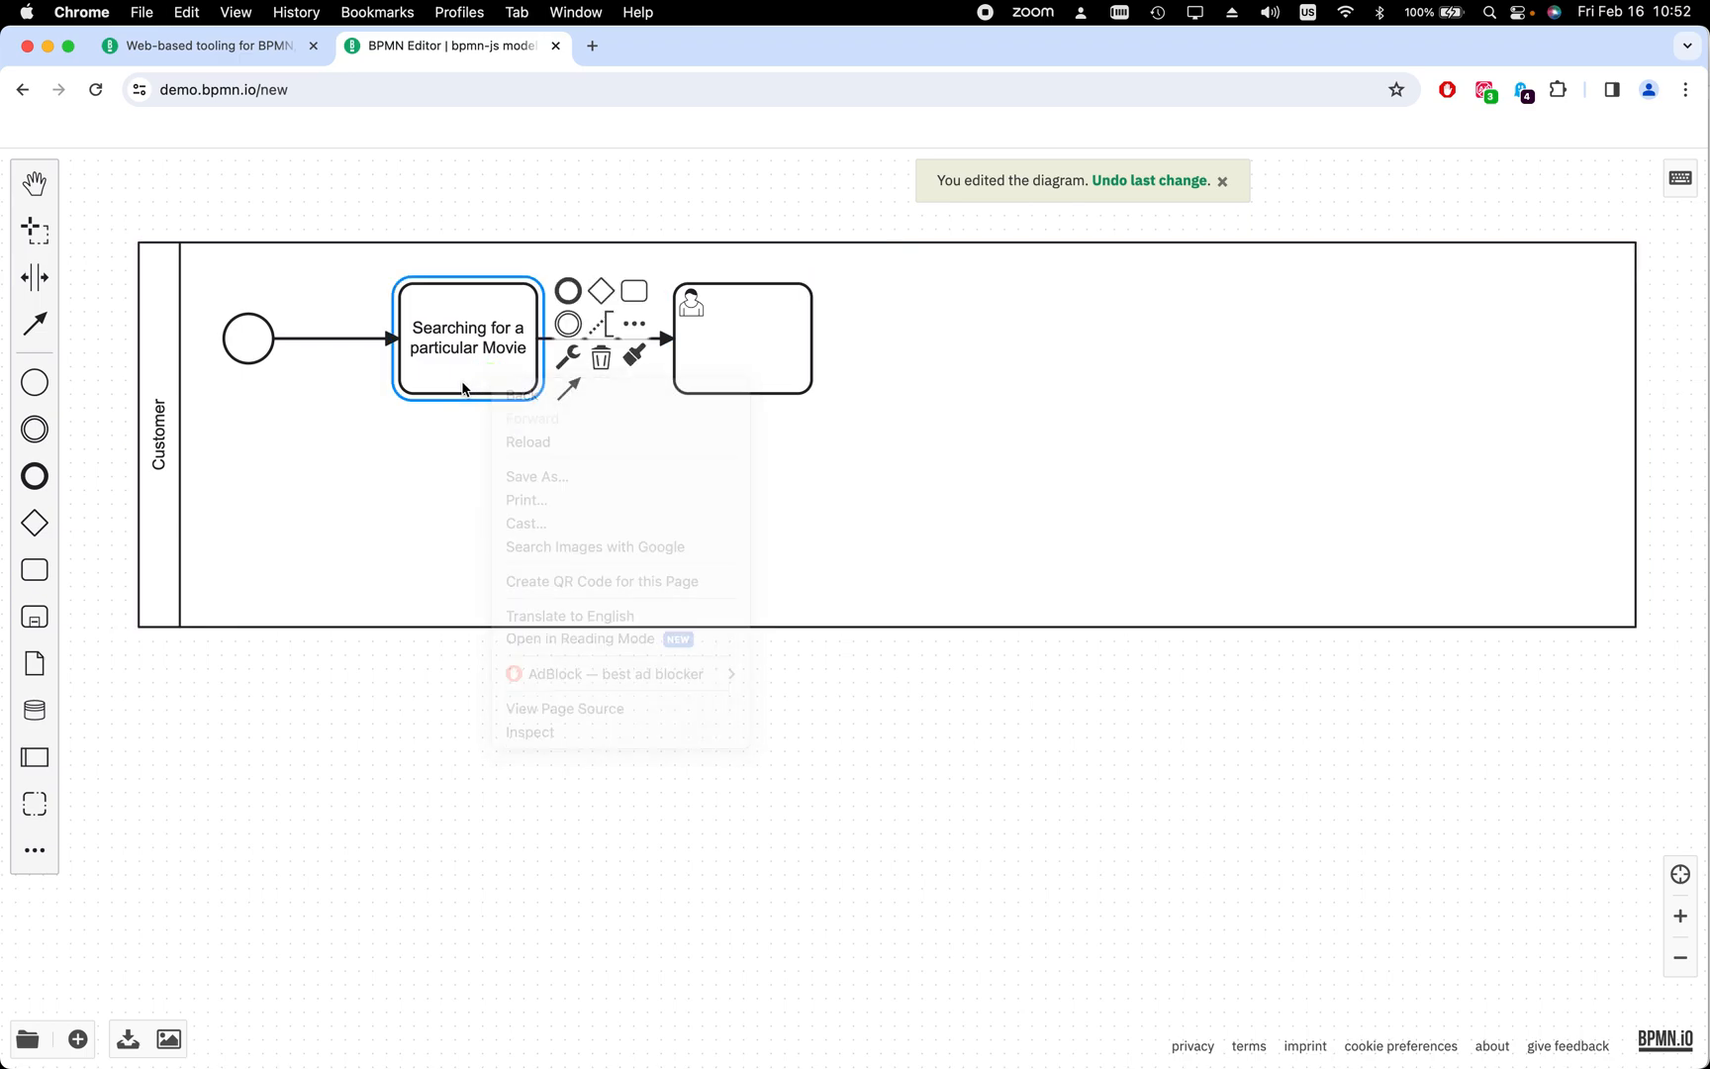
pyautogui.click(471, 282)
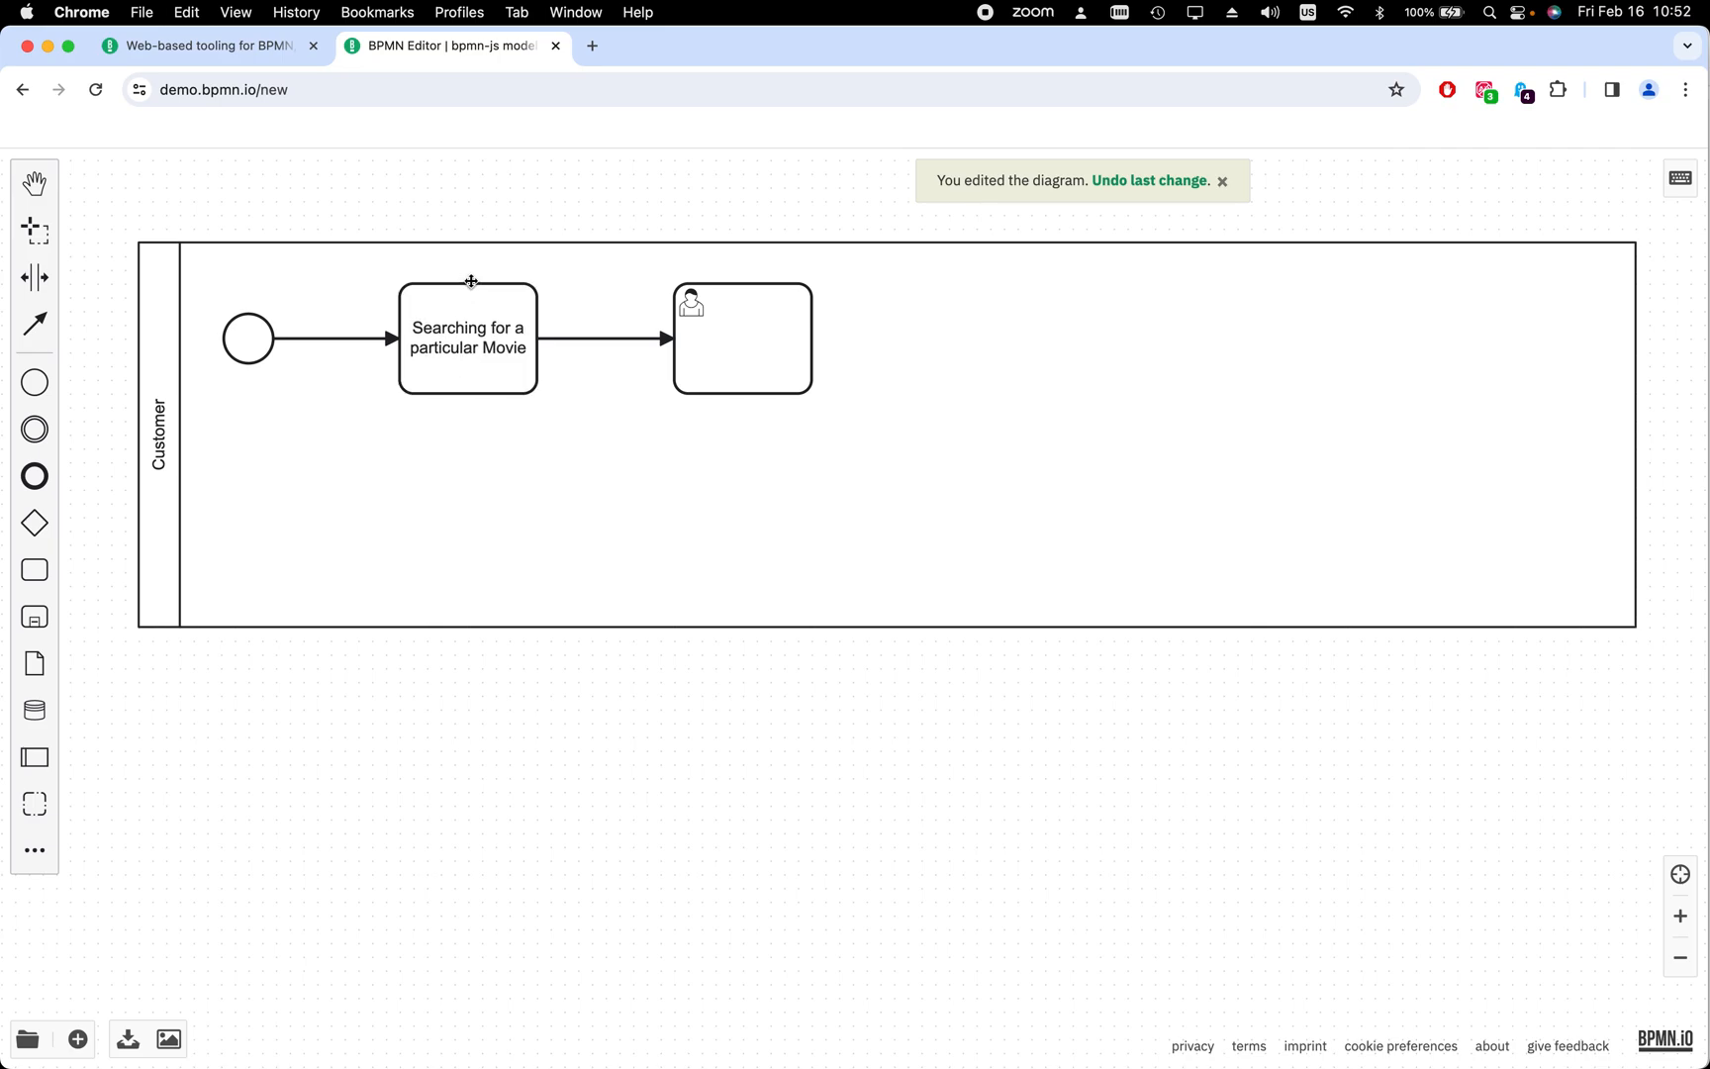
pyautogui.click(244, 320)
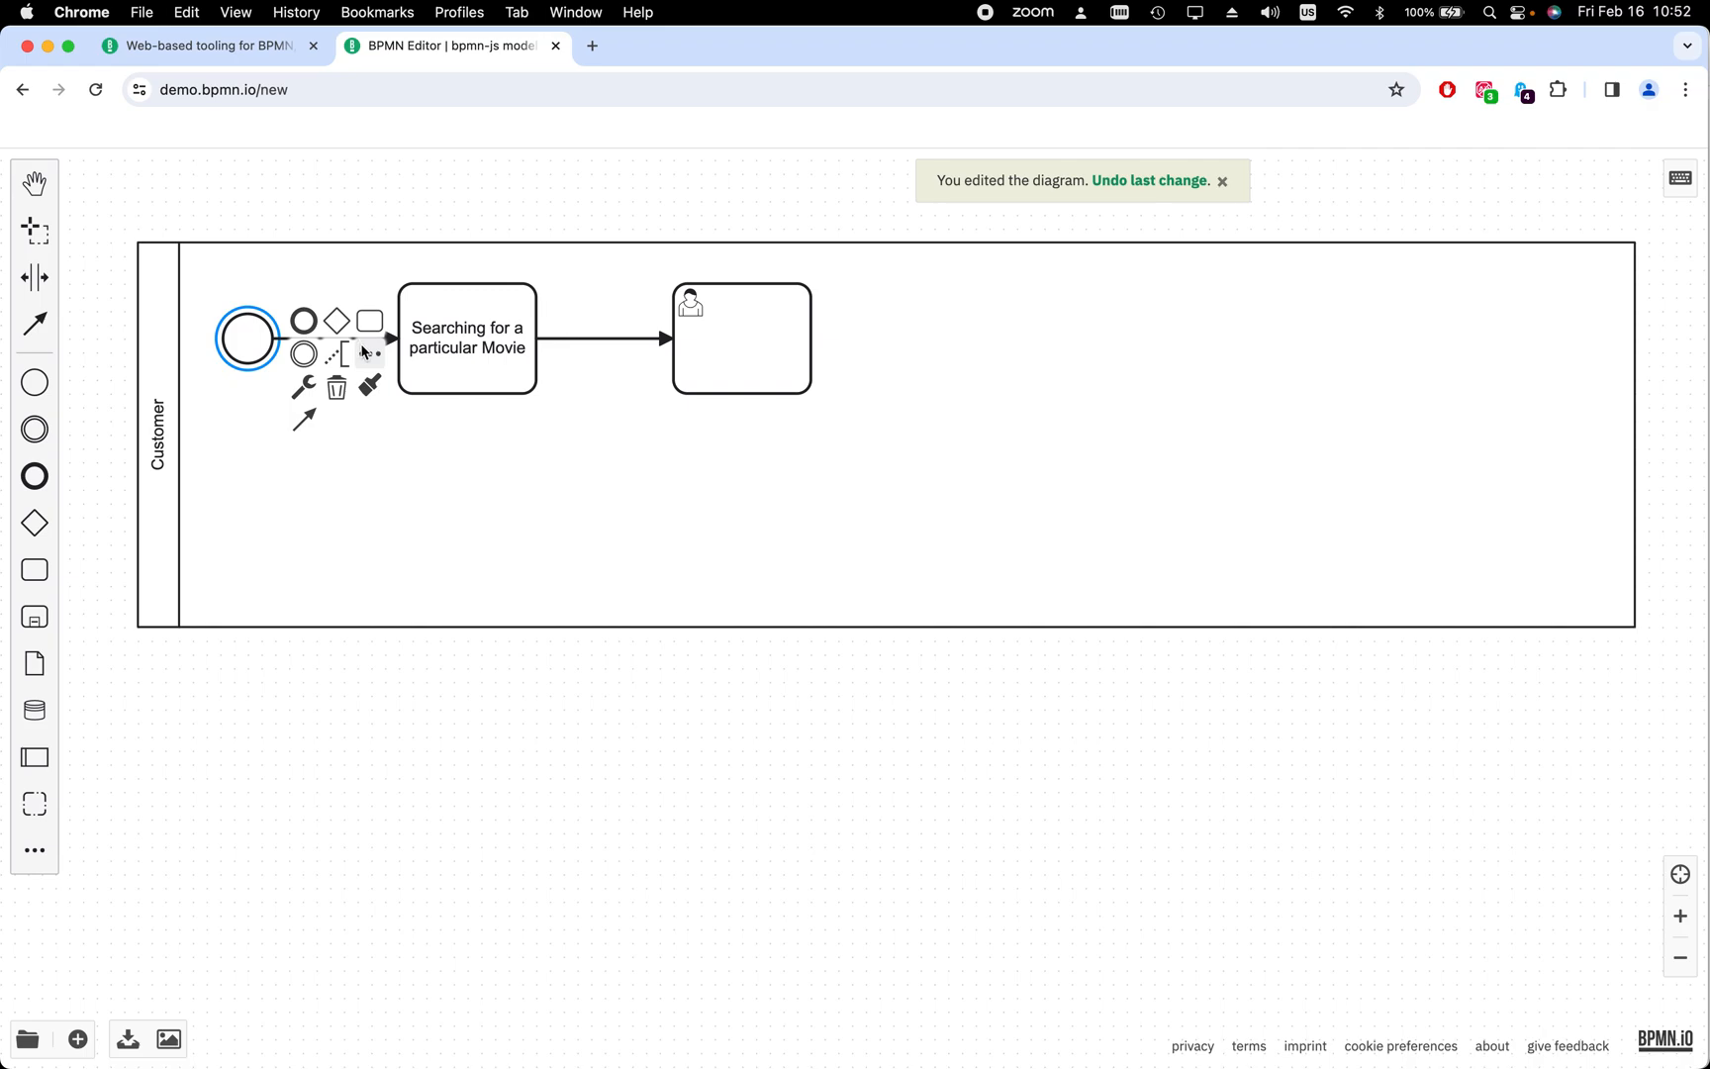
pyautogui.click(479, 461)
# Copy the label "Searching for a particular Movie" from the plain task into the empty user task
pyautogui.click(468, 386)
pyautogui.click(477, 344)
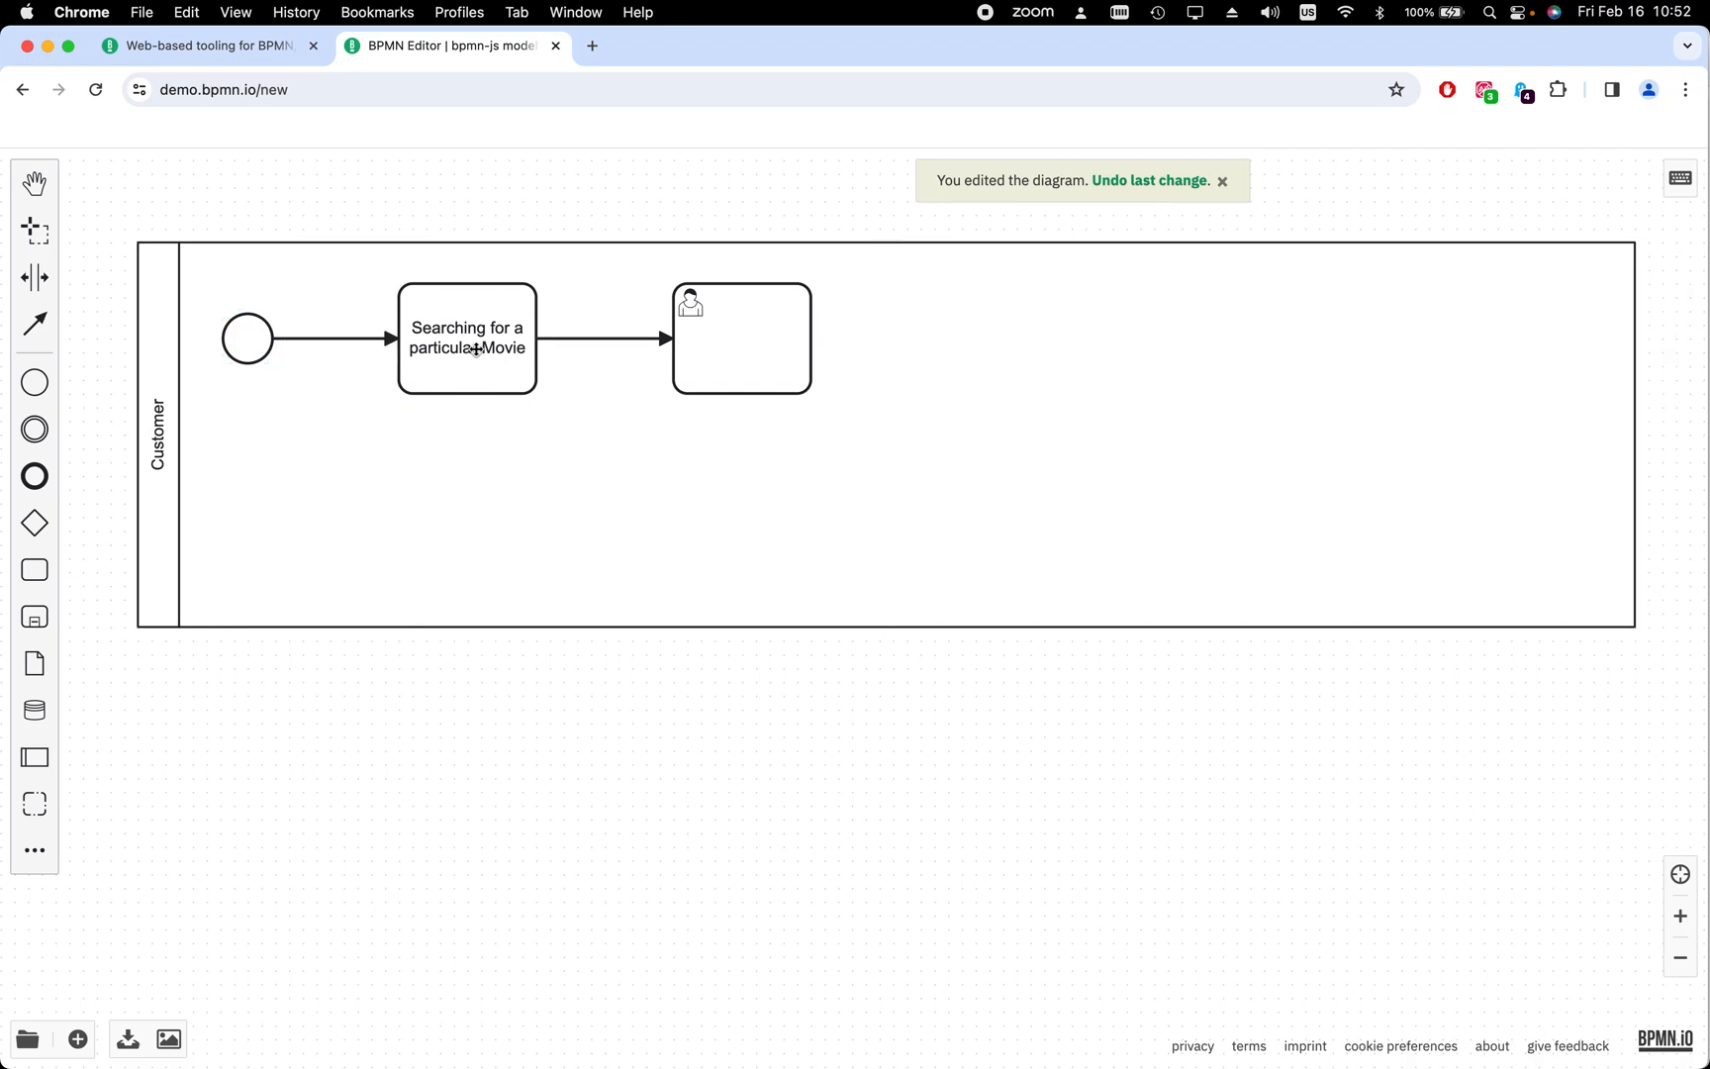
pyautogui.moveTo(516, 347); pyautogui.dragTo(400, 338)
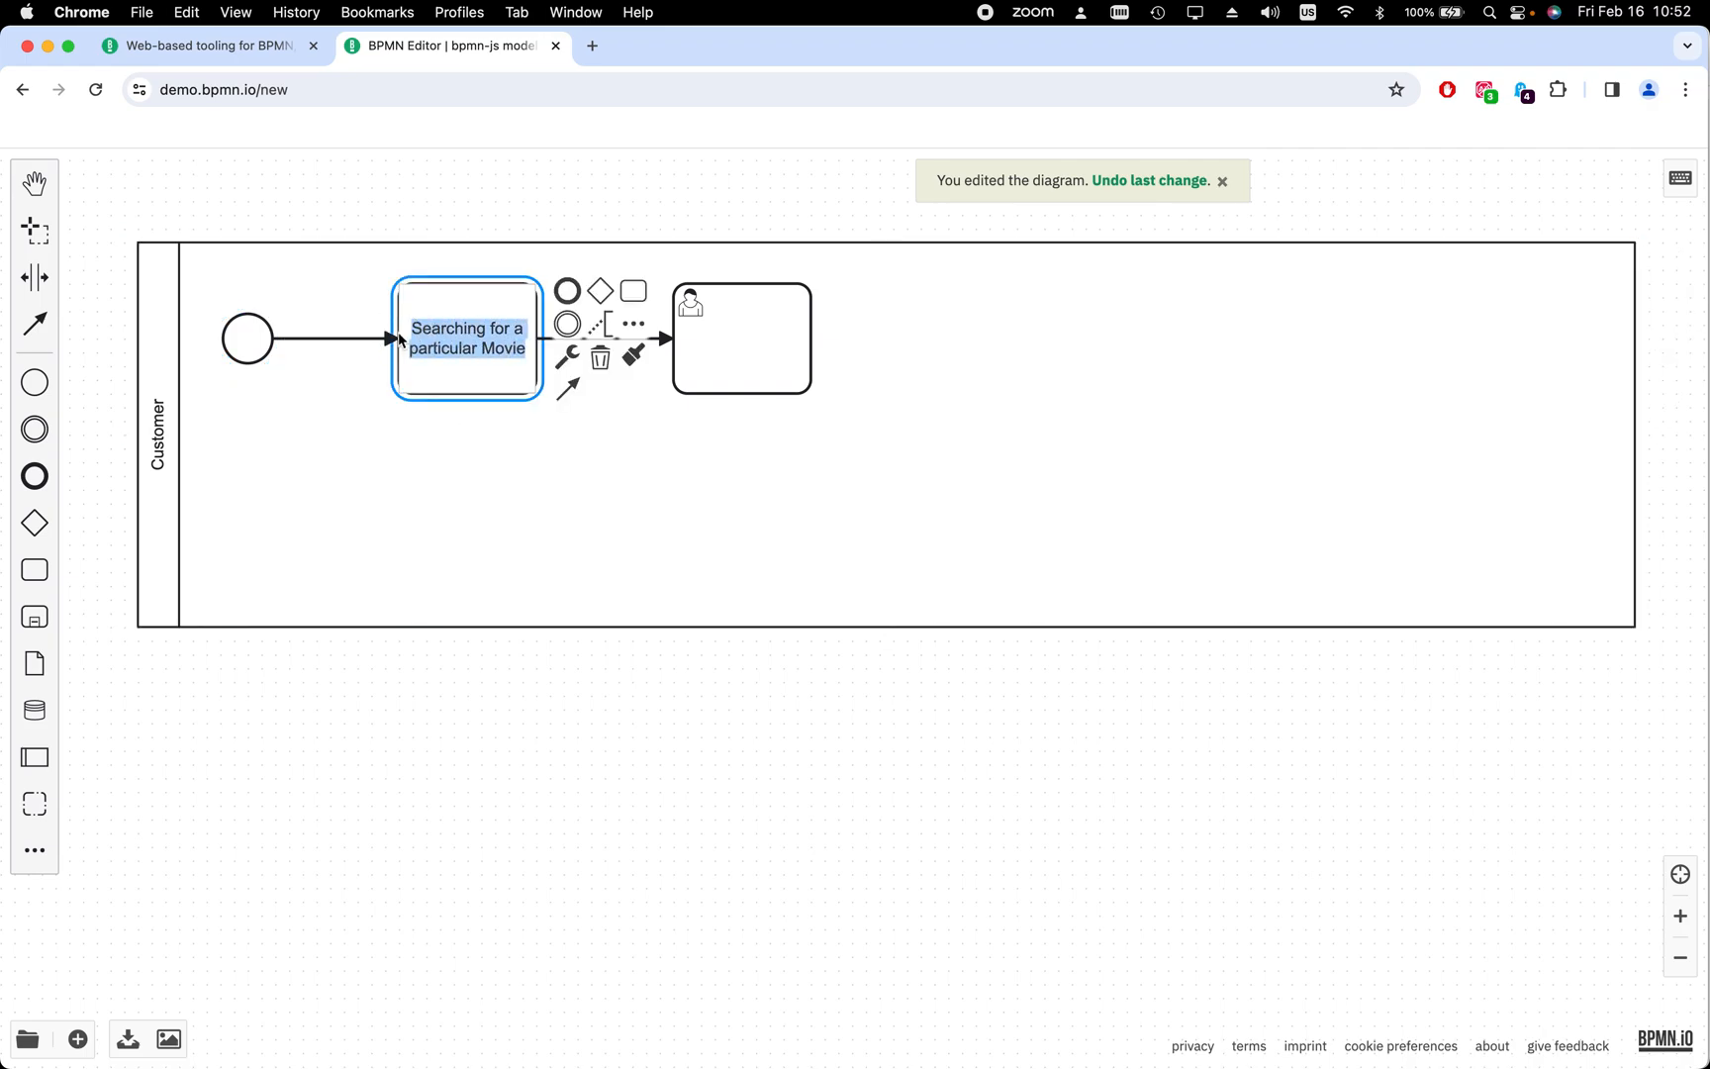
pyautogui.press('super+c')
pyautogui.doubleClick(702, 341)
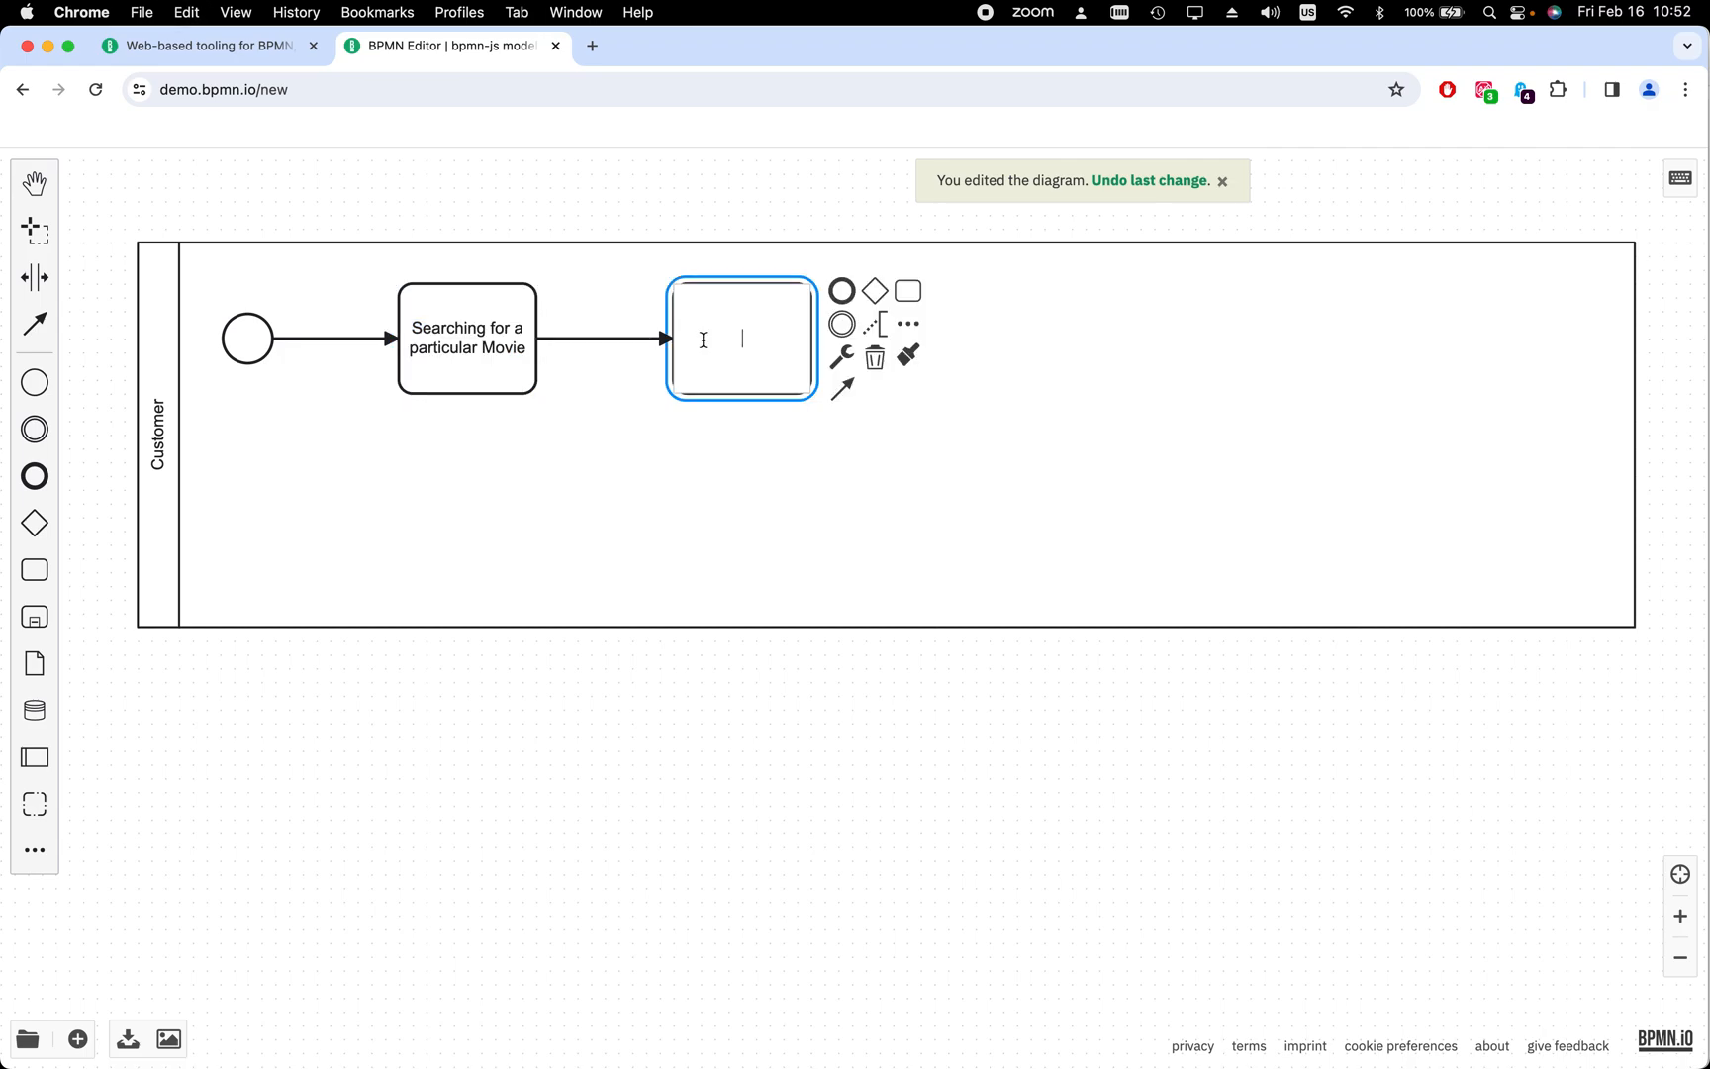
pyautogui.press('super+v')
pyautogui.click(801, 515)
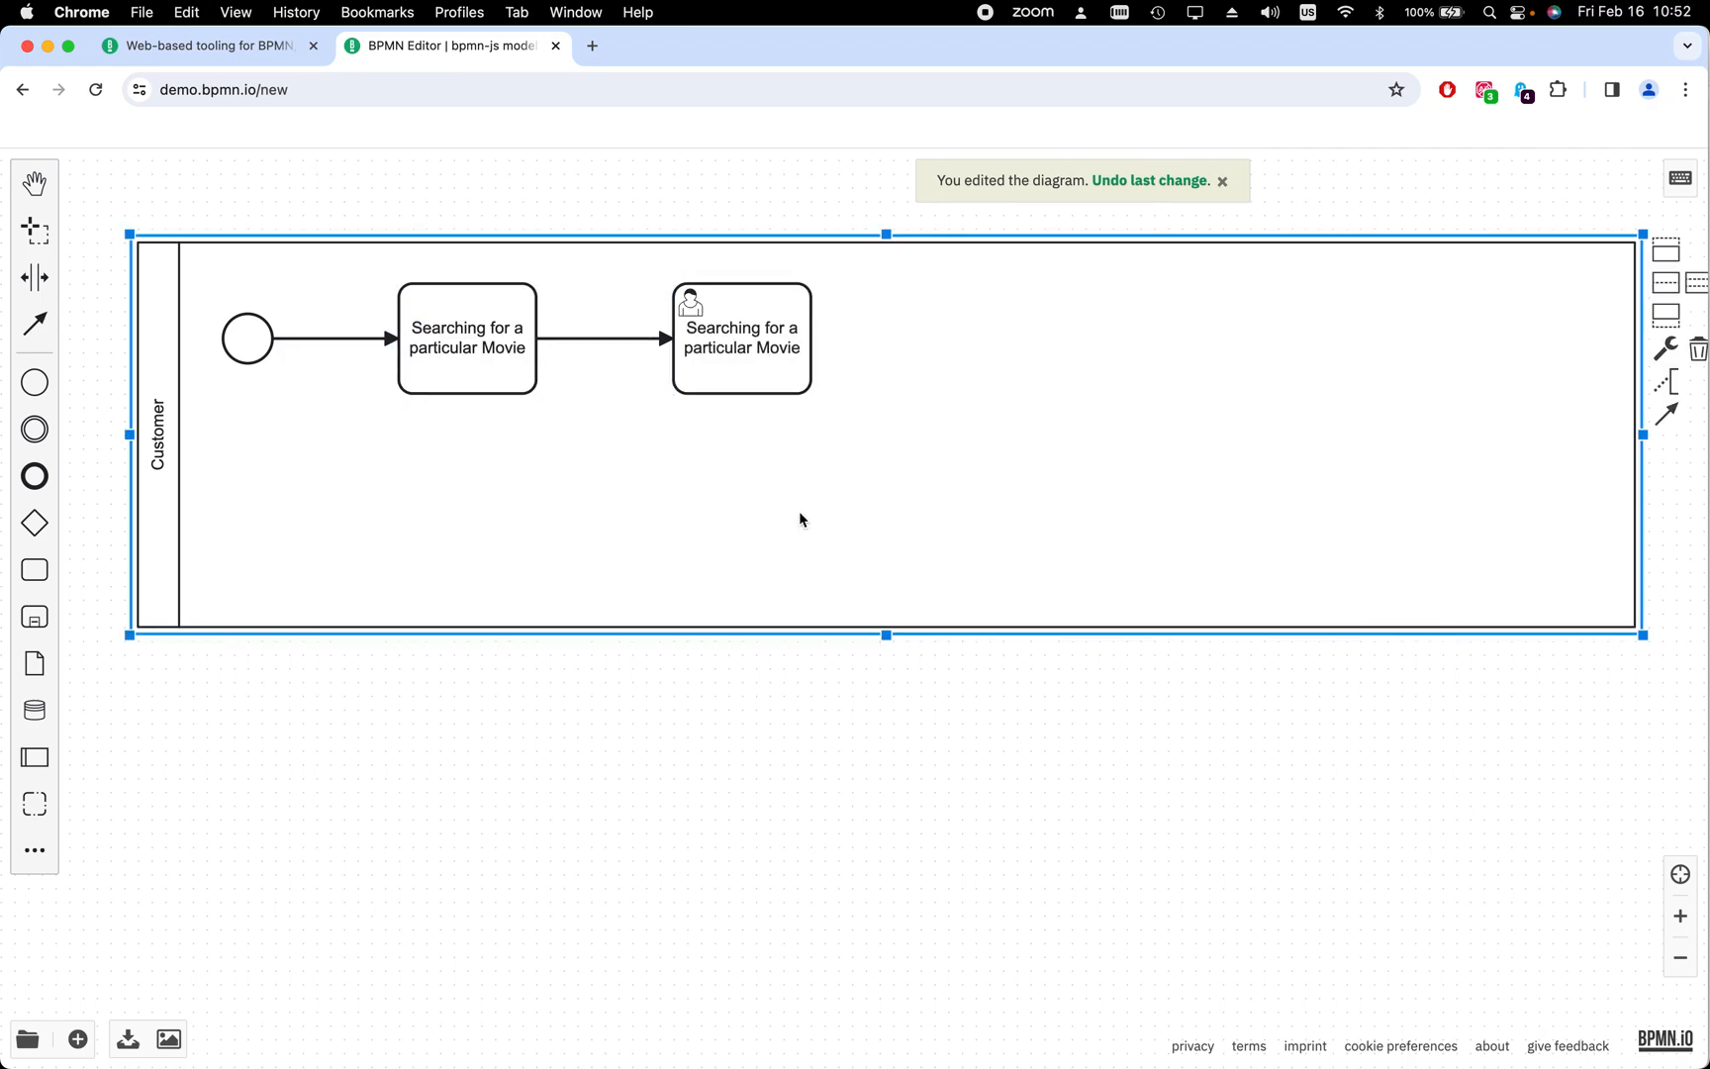
# Delete the plain search task and move the user task into its place next to the start event
pyautogui.click(500, 344)
pyautogui.press('BackSpace')
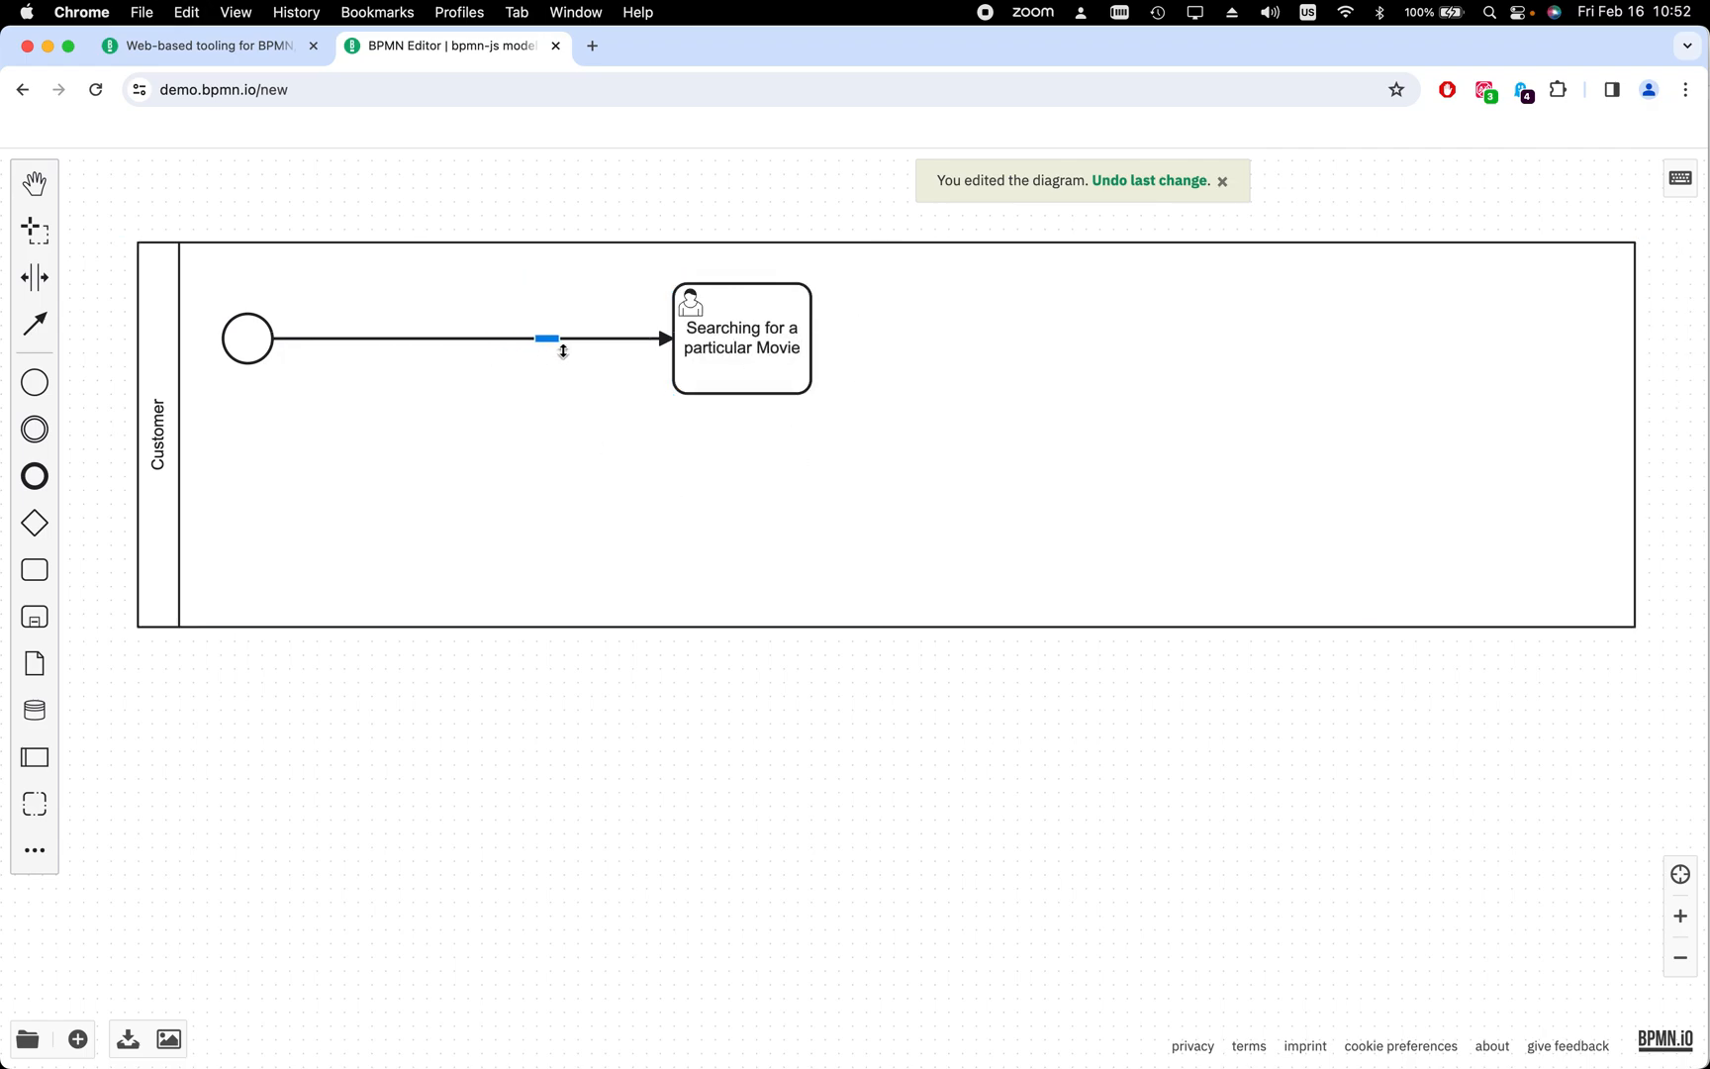
pyautogui.moveTo(726, 386); pyautogui.dragTo(471, 380)
pyautogui.click(623, 467)
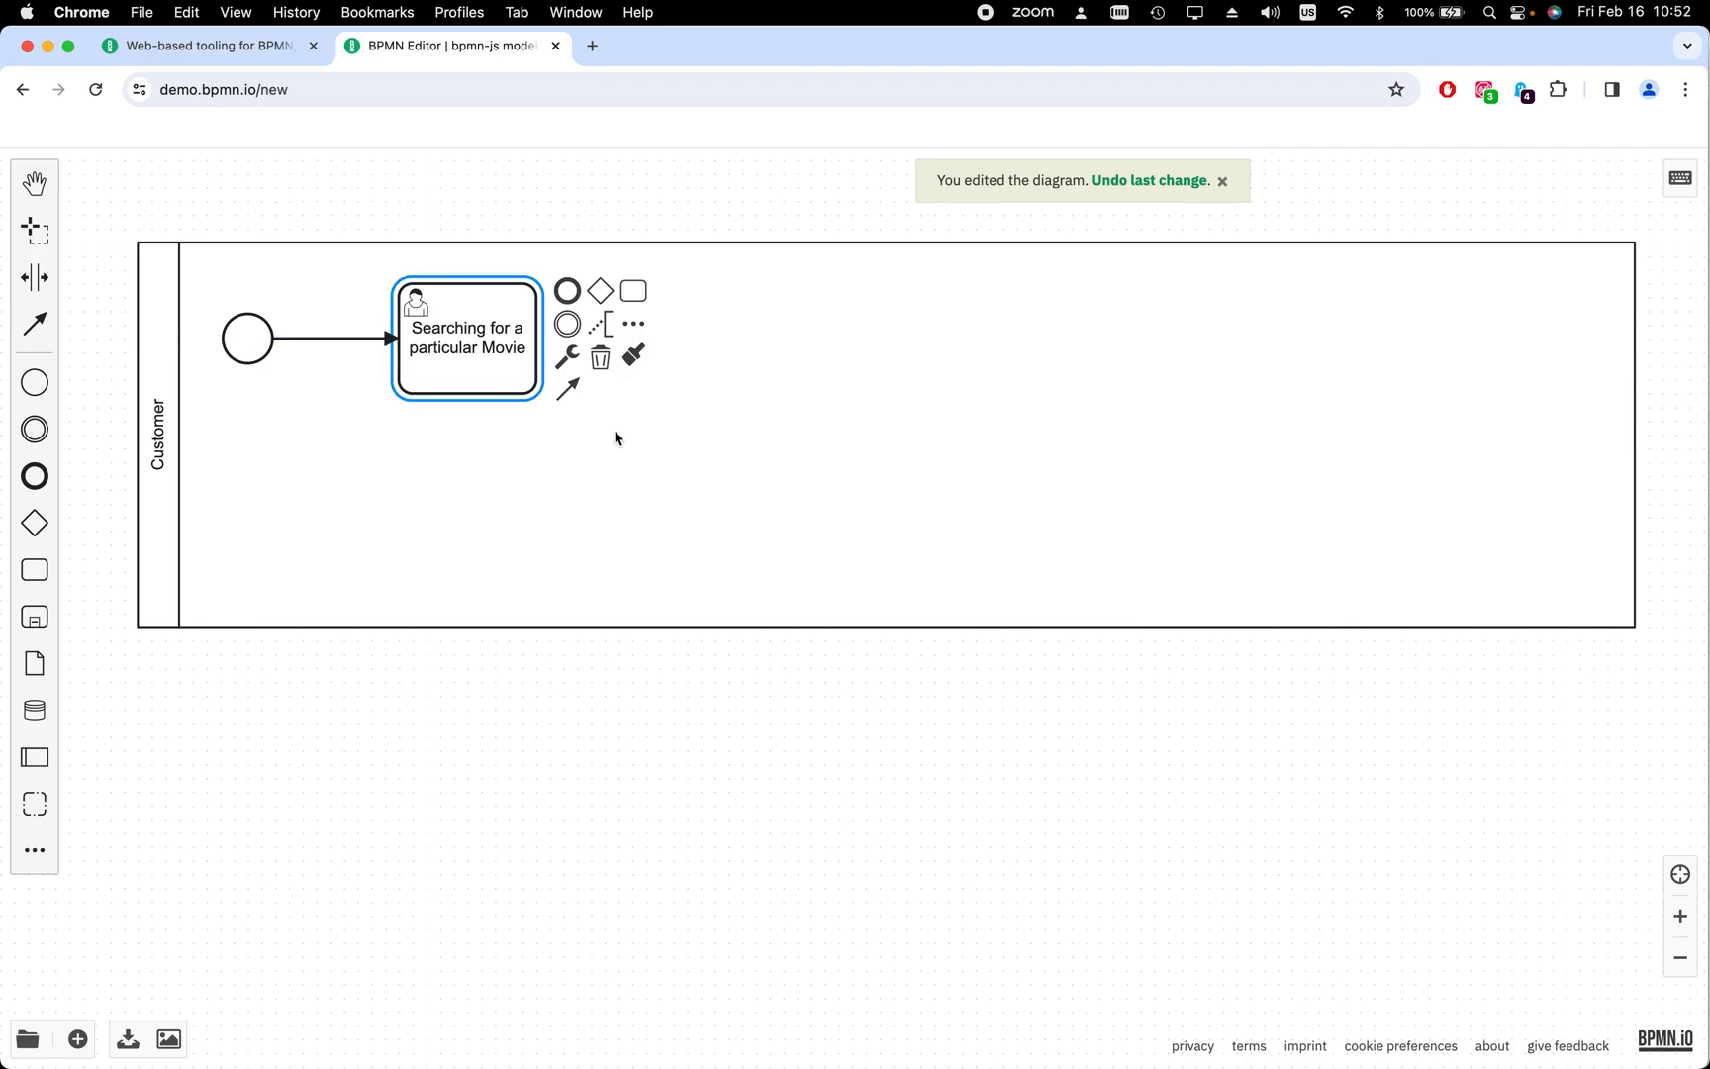
pyautogui.click(624, 443)
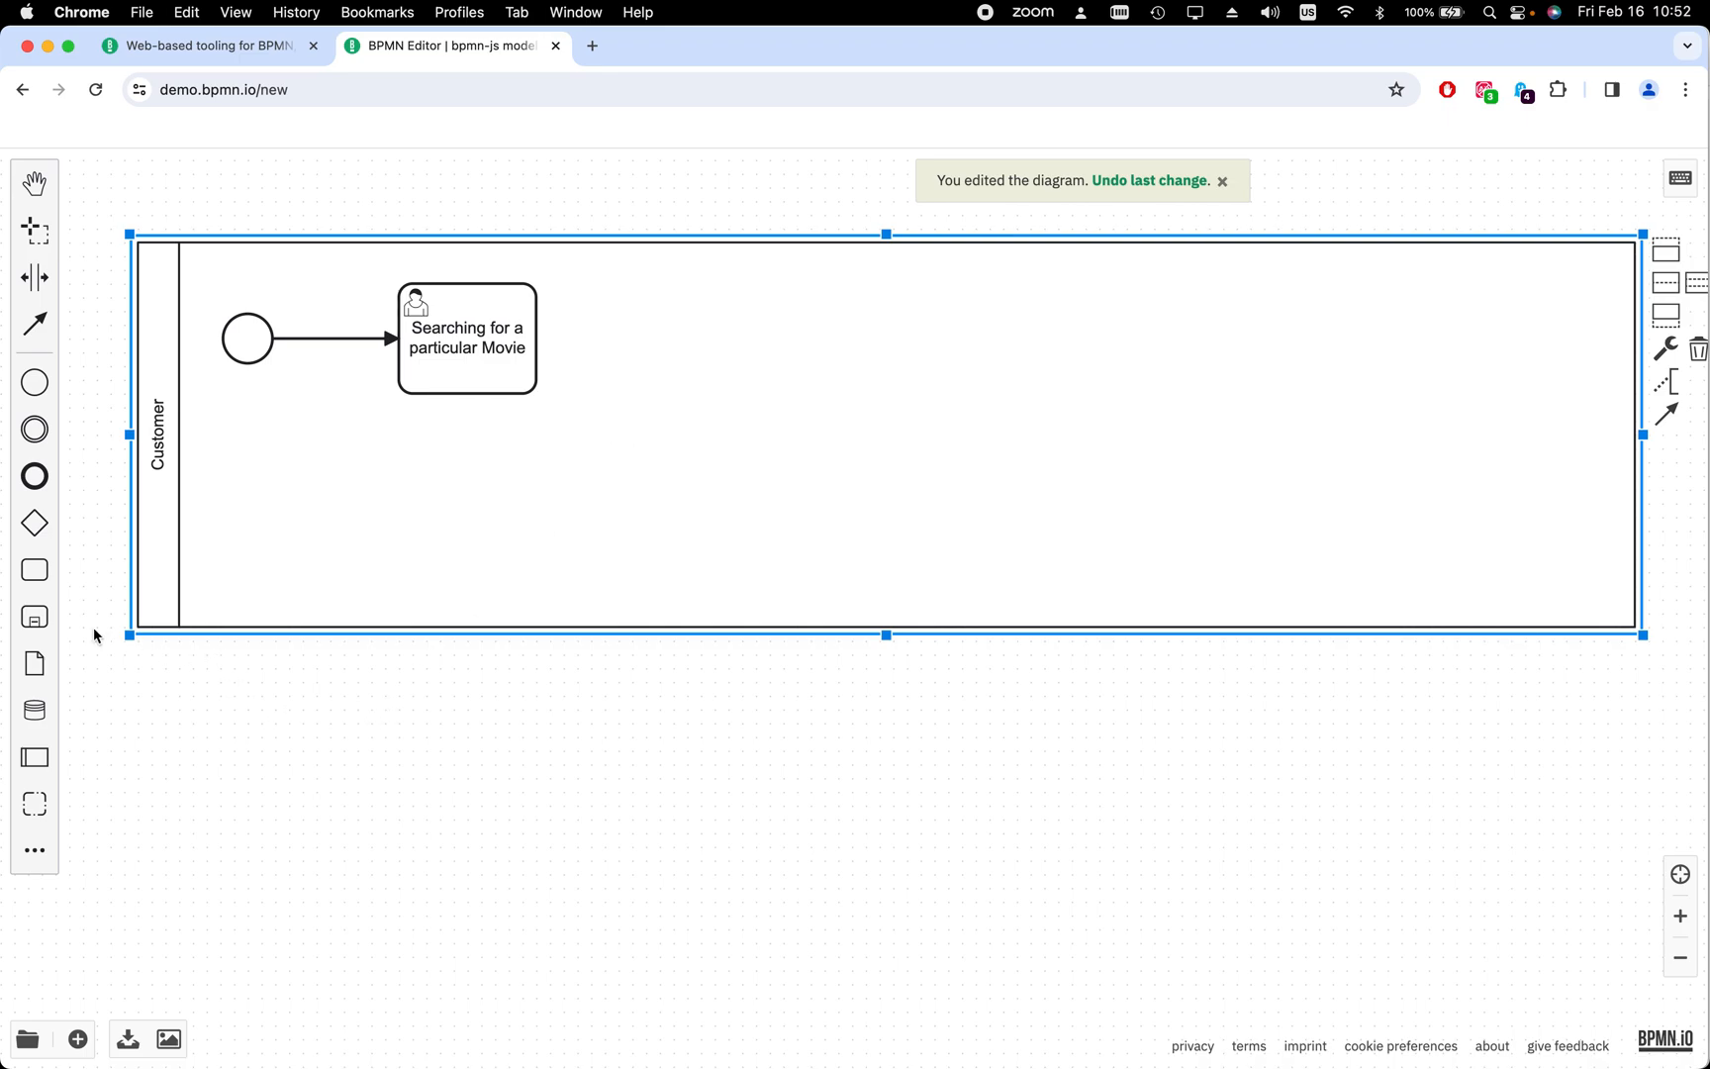
# Add a second pool directly beneath the Customer pool and widen it to the same width
pyautogui.moveTo(51, 764); pyautogui.dragTo(549, 801)
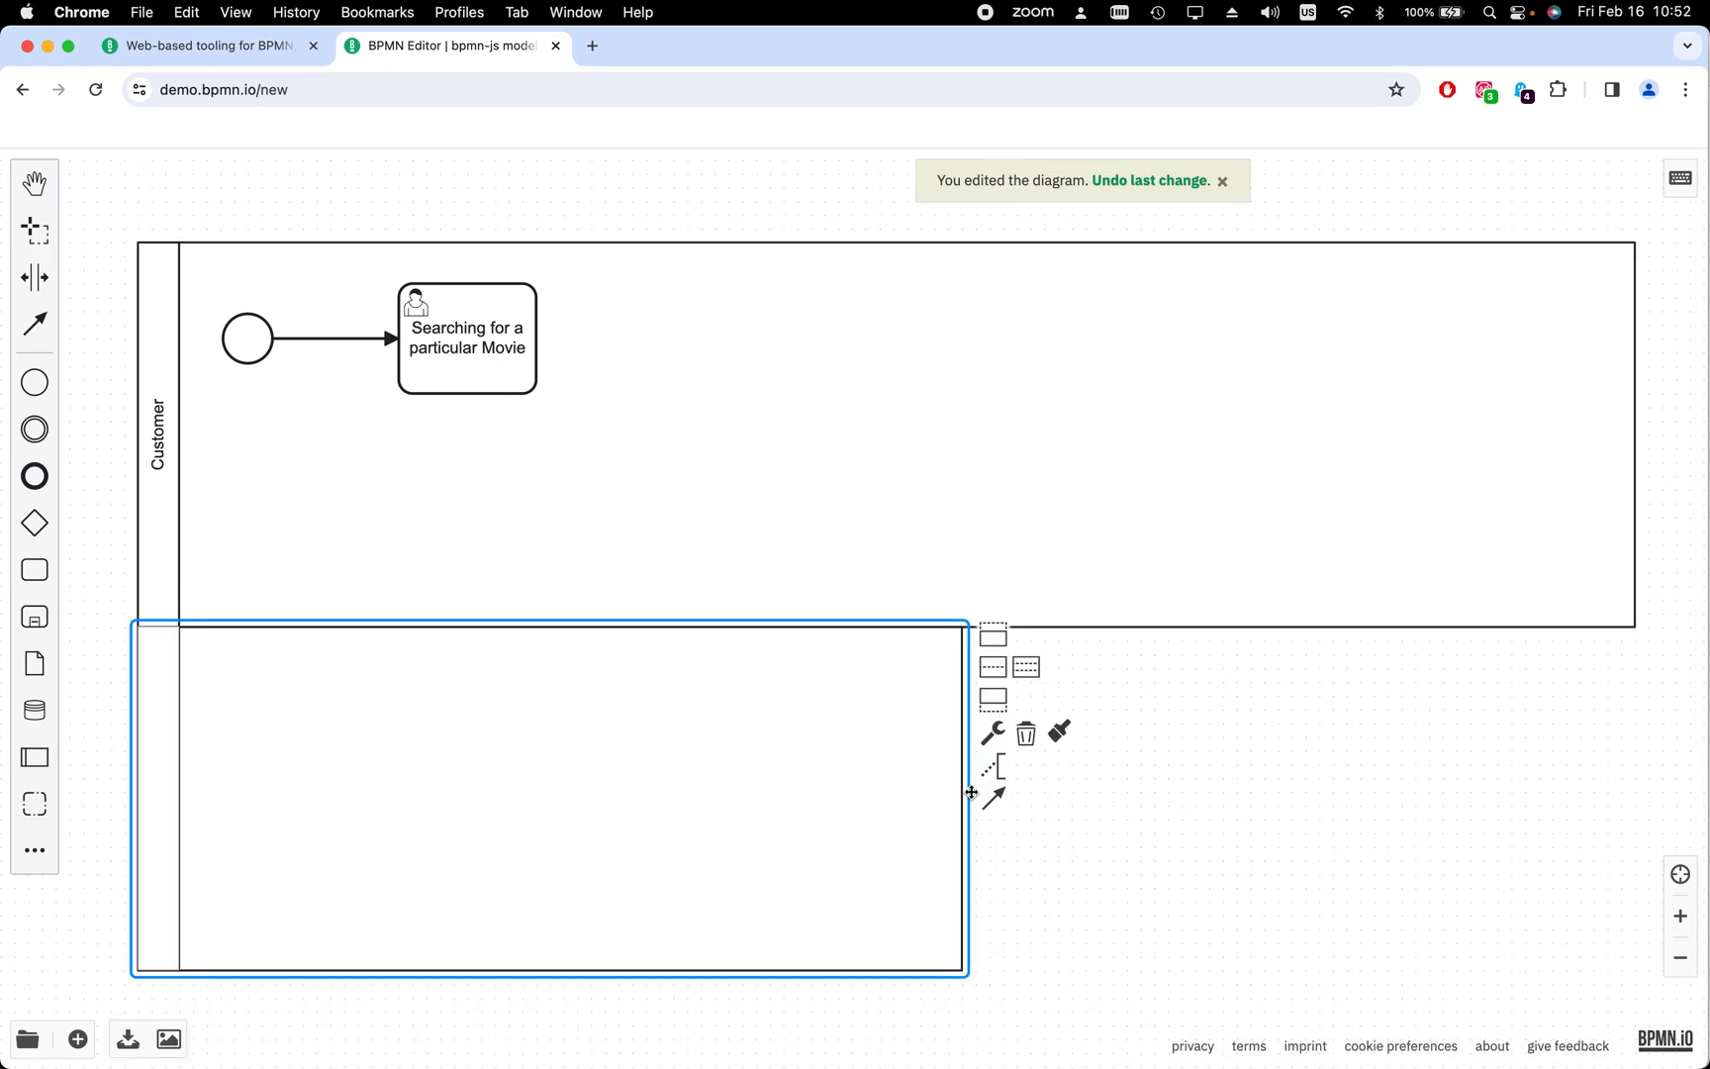
pyautogui.moveTo(967, 790); pyautogui.dragTo(1644, 762)
pyautogui.click(798, 821)
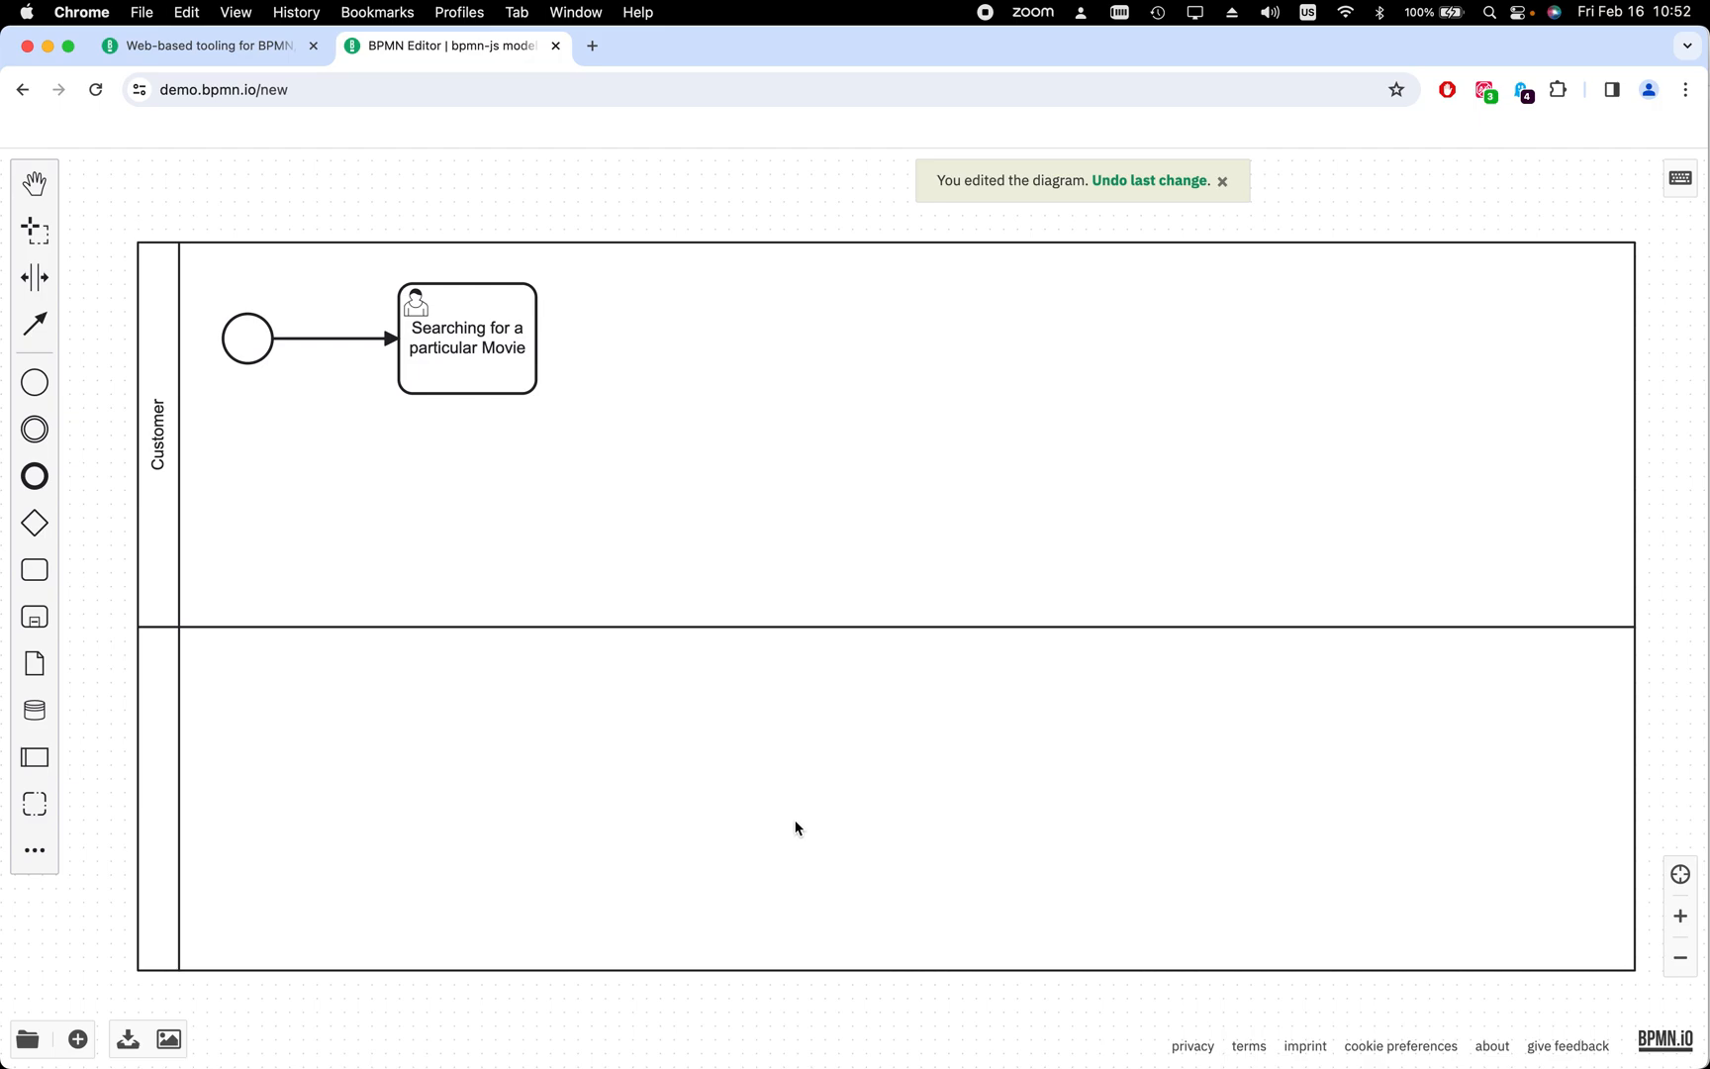
# Label the lower pool "Movie App"
pyautogui.doubleClick(165, 779)
pyautogui.write('Movie')
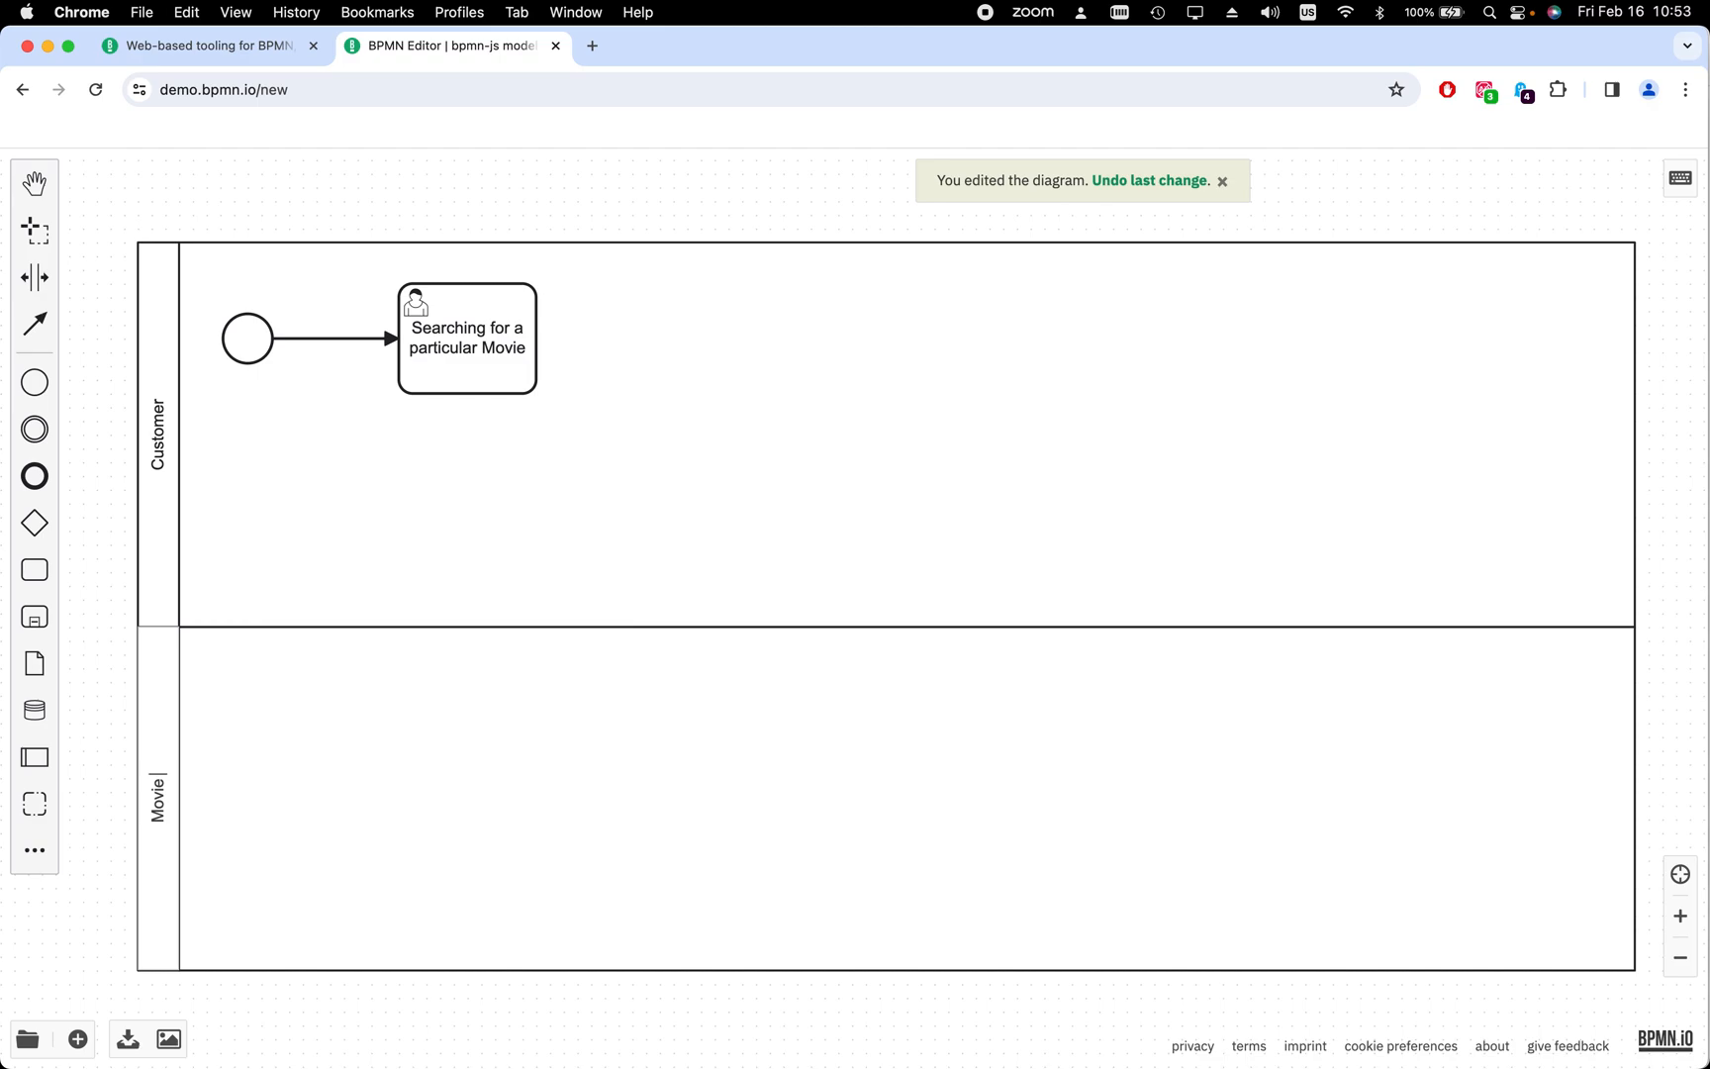
pyautogui.write(' We')
pyautogui.press('BackSpace')
pyautogui.write('We')
pyautogui.press('BackSpace')
pyautogui.press('BackSpace')
pyautogui.press('BackSpace')
pyautogui.write('App')
pyautogui.click(416, 870)
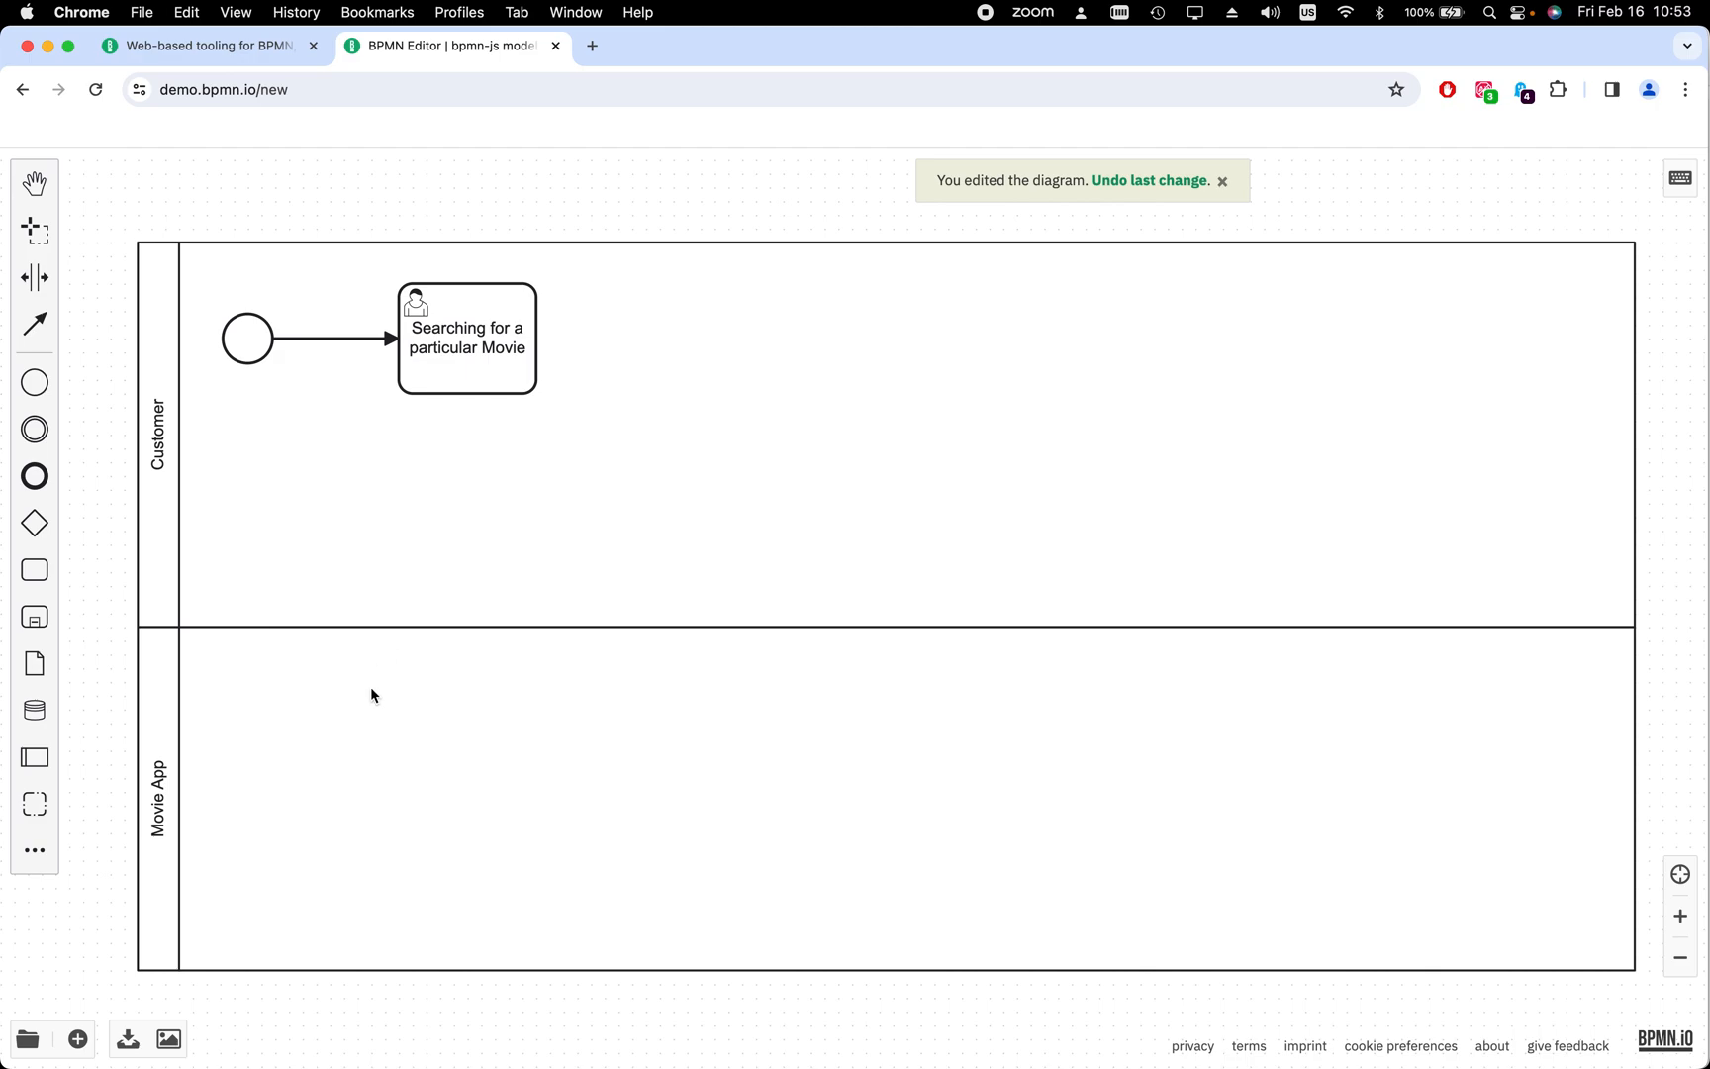
# Place a data store reference near the left end of the Movie App pool
pyautogui.moveTo(35, 710); pyautogui.dragTo(261, 779)
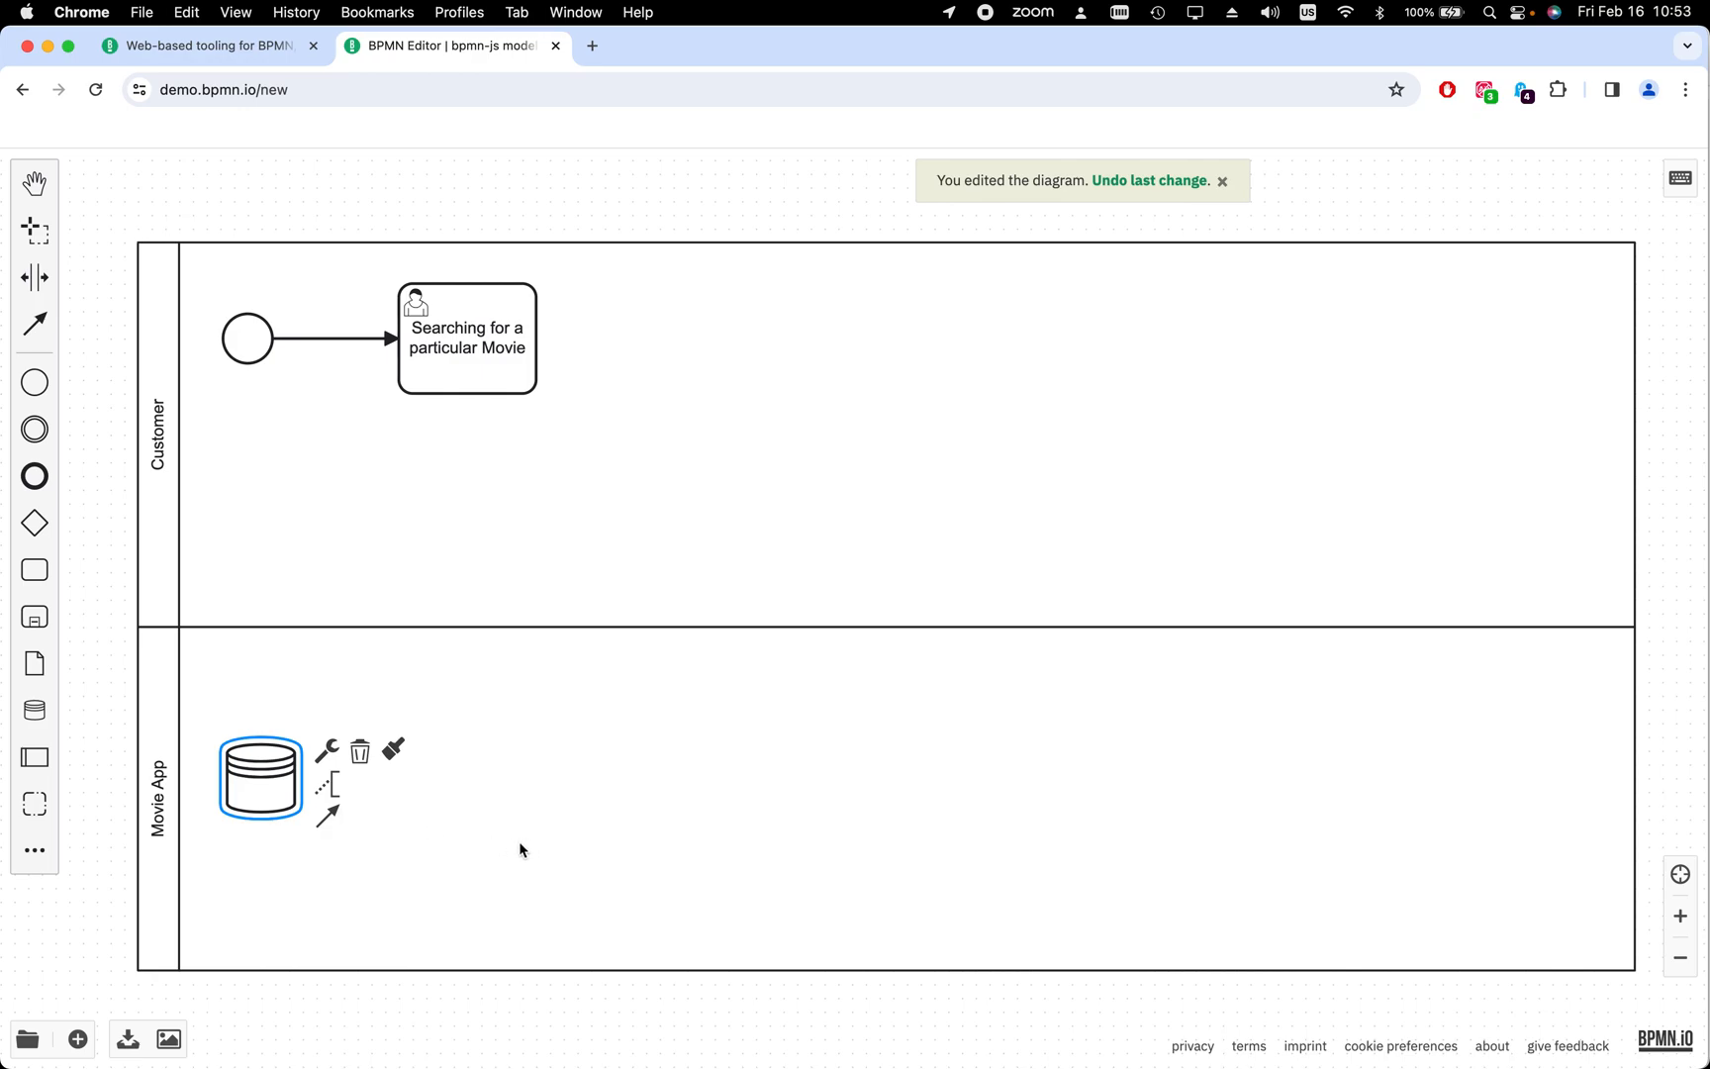
# Attach a text annotation reading "Movie Database" to the data store in the Movie App pool
pyautogui.click(332, 787)
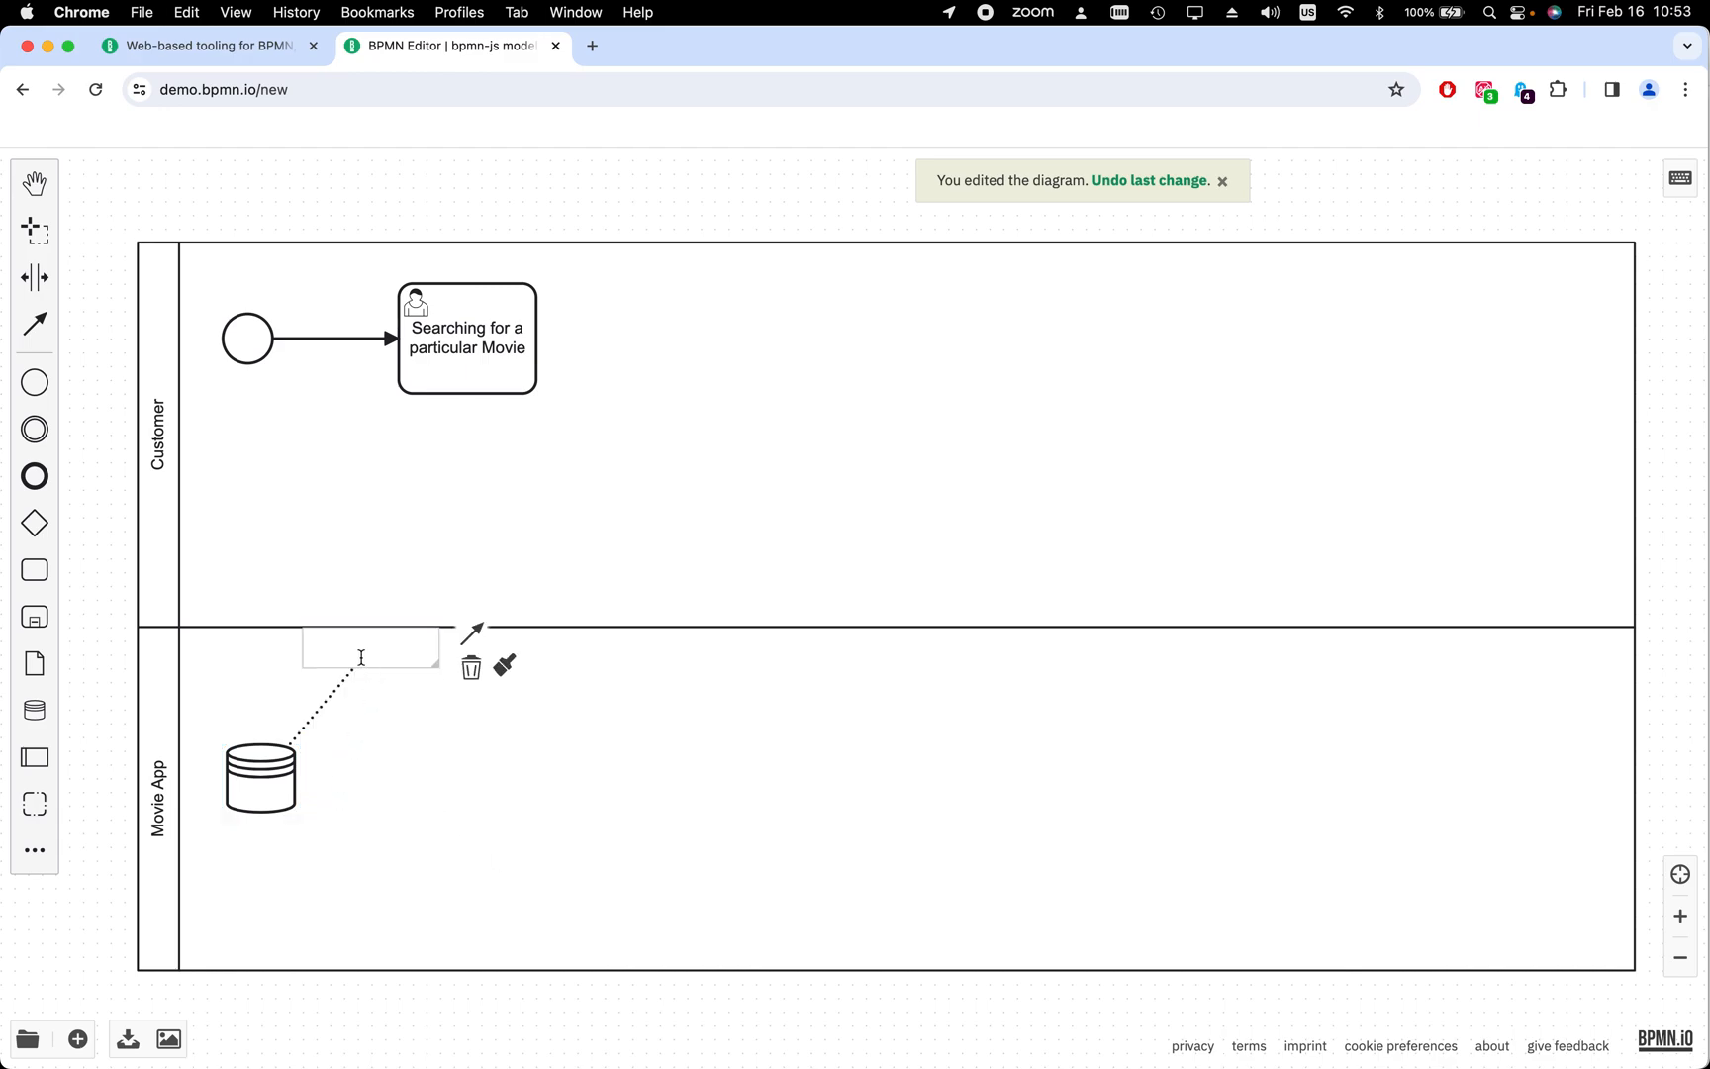
pyautogui.write('Movie Database')
pyautogui.press('Return')
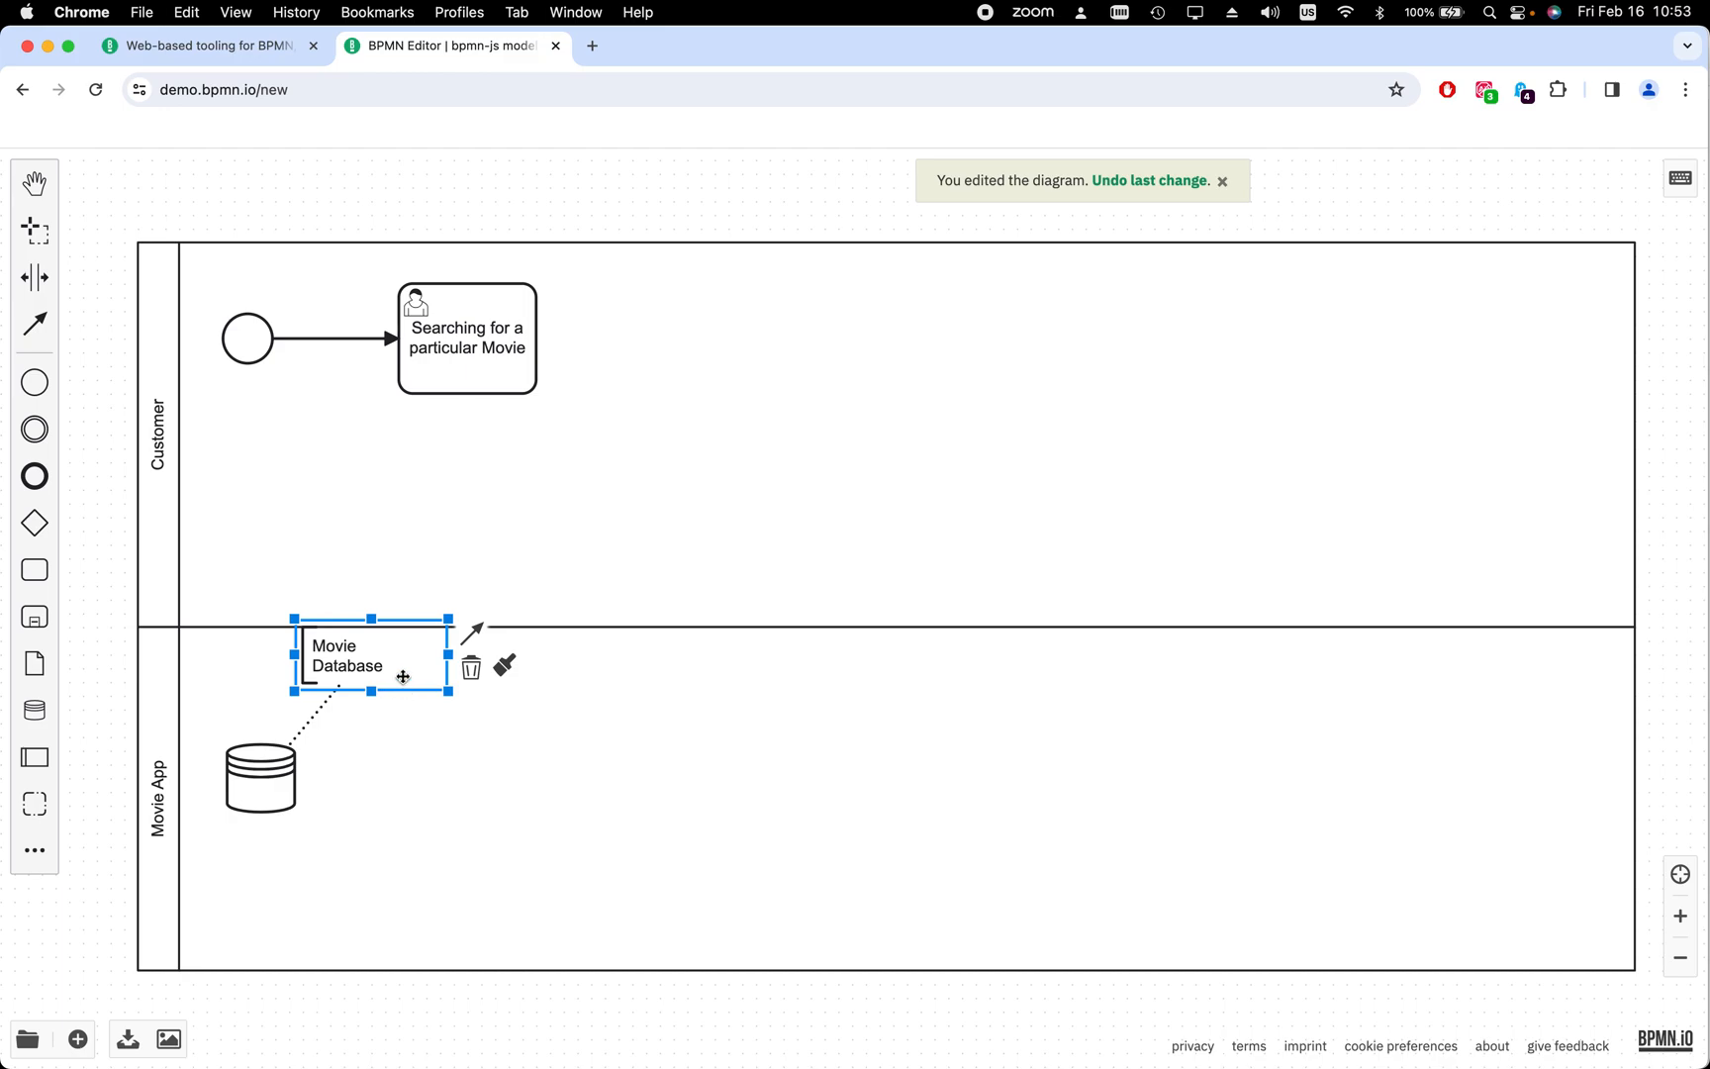
# Move the Movie Database annotation fully inside the Movie App pool and shift the data store slightly down beneath it
pyautogui.moveTo(393, 642); pyautogui.dragTo(295, 669)
pyautogui.click(404, 763)
pyautogui.moveTo(262, 794); pyautogui.dragTo(288, 828)
pyautogui.click(472, 803)
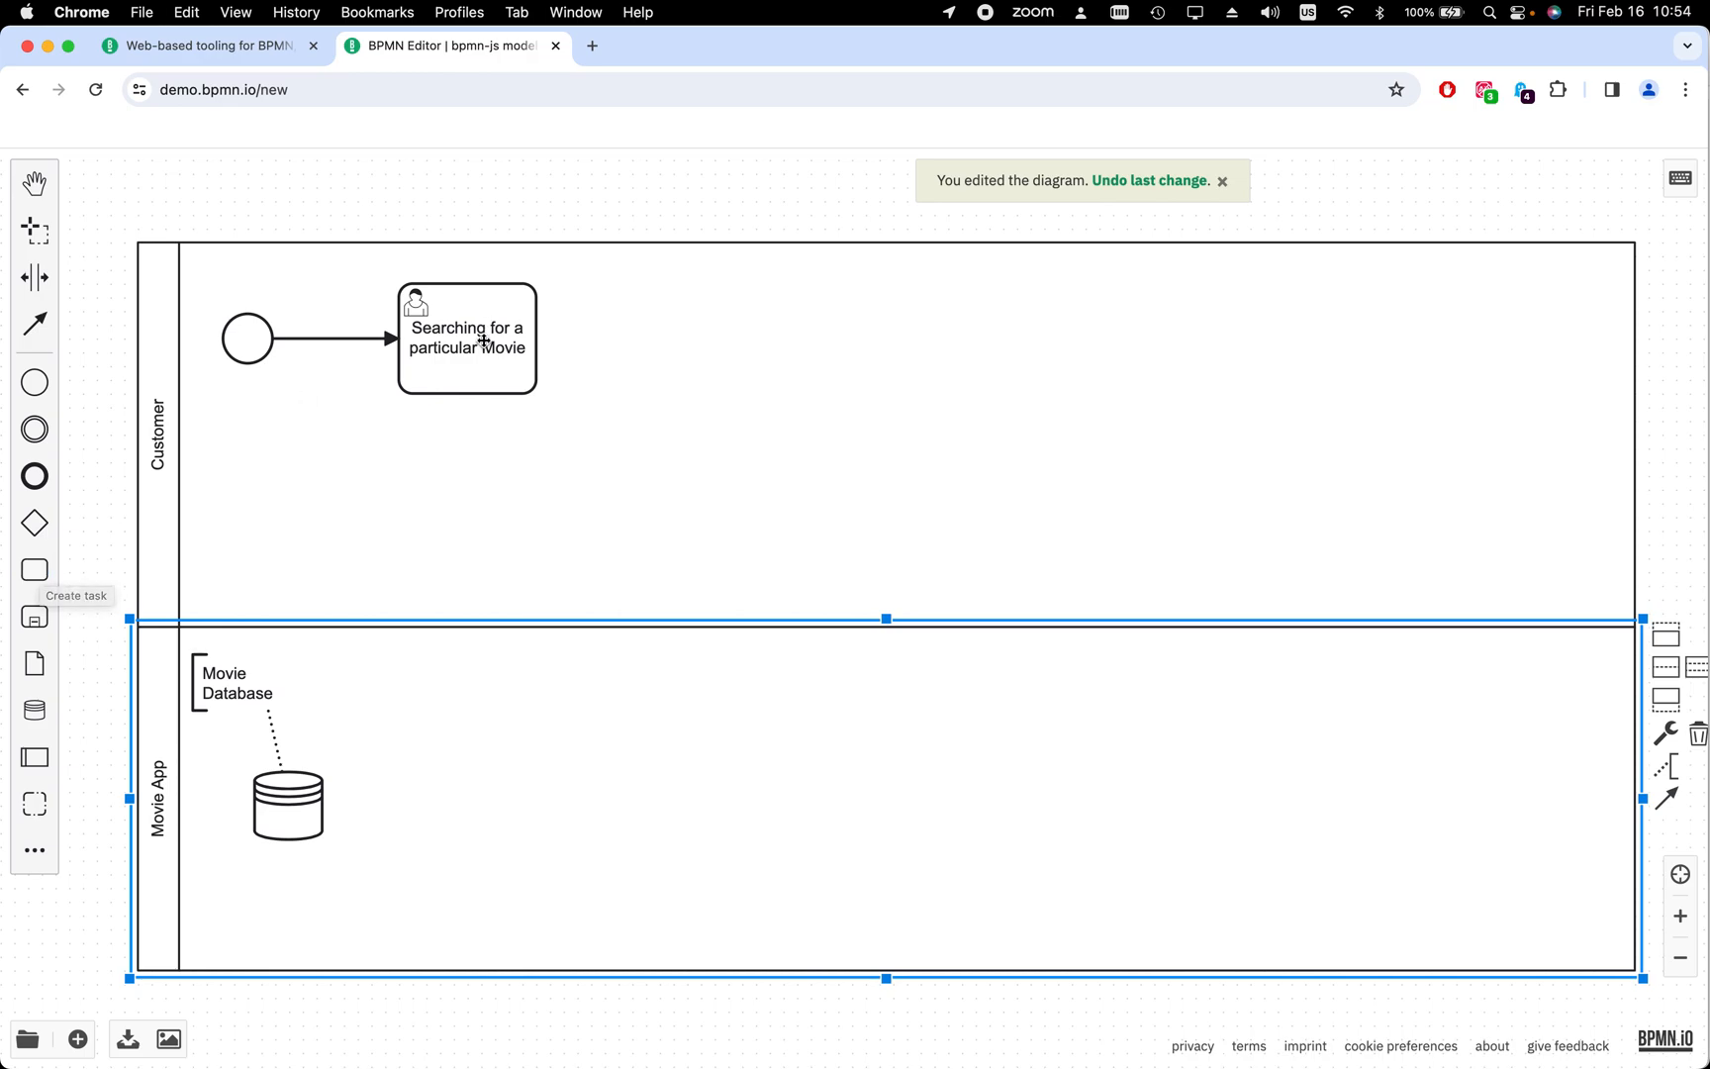
# Append a service task to the movie search task and move it into the Movie App pool directly below
pyautogui.click(475, 378)
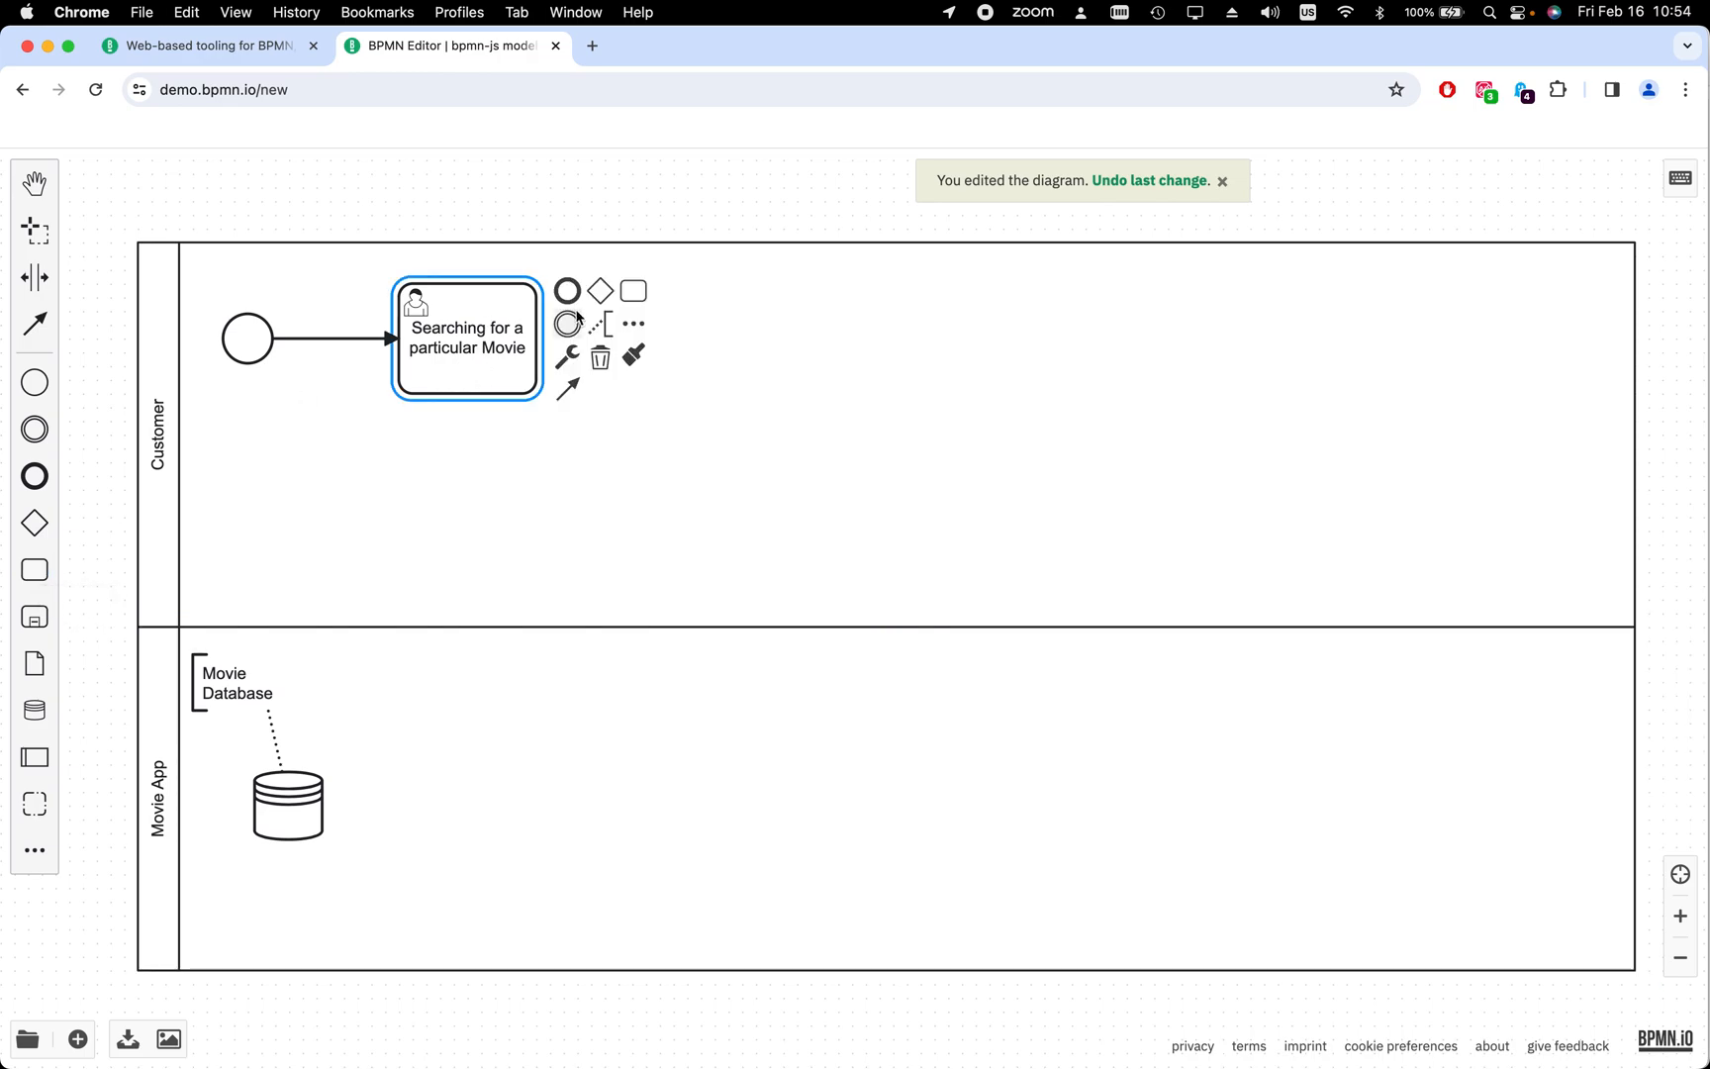
pyautogui.click(634, 325)
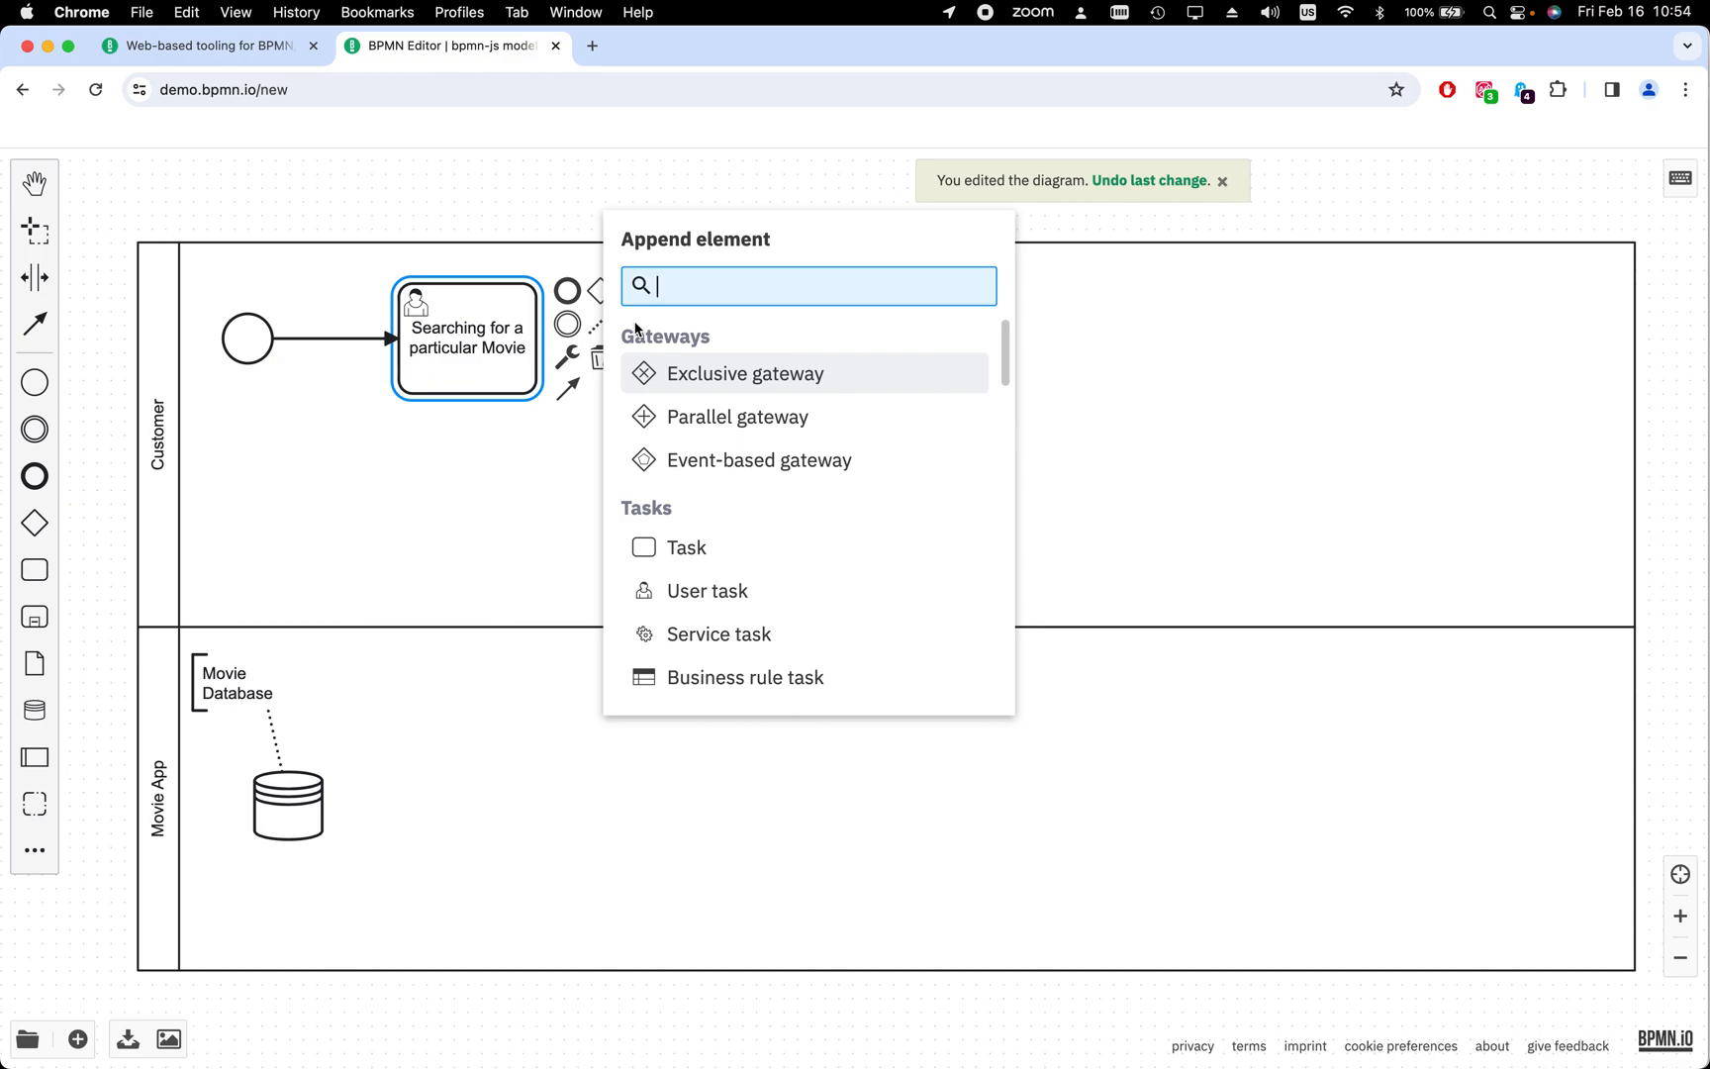
pyautogui.click(747, 633)
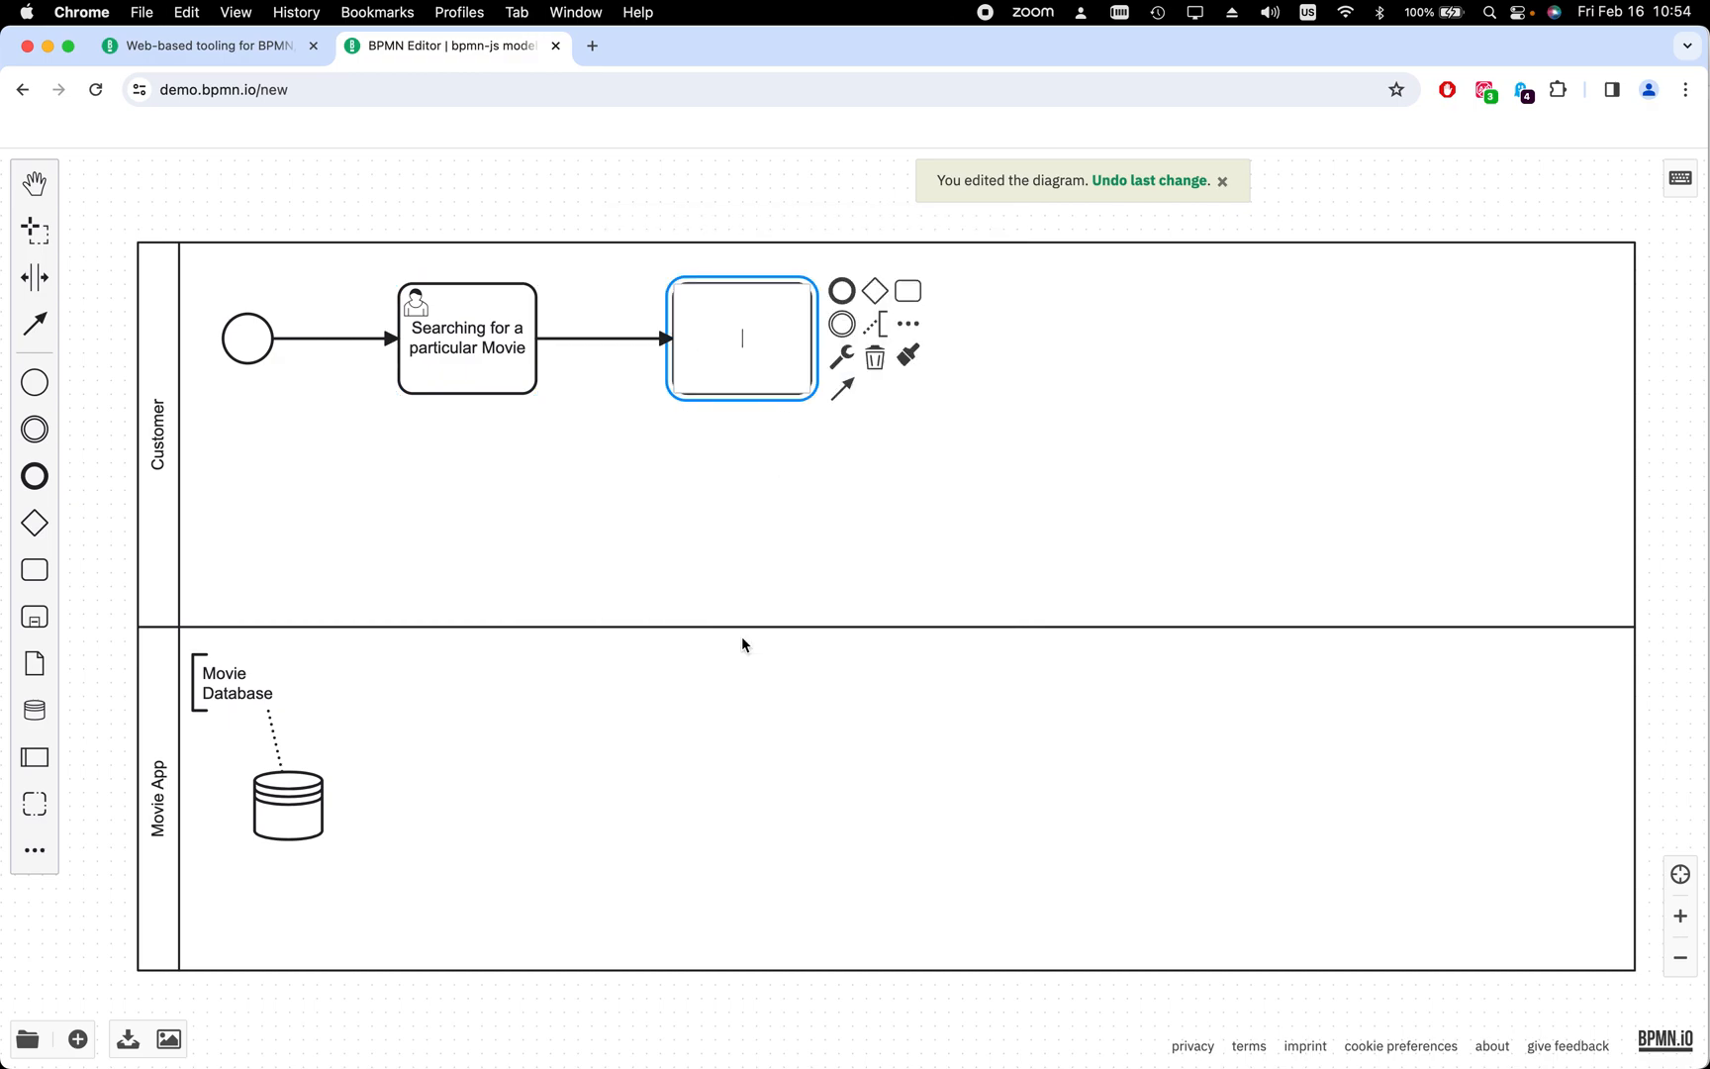
pyautogui.click(831, 435)
pyautogui.moveTo(779, 370); pyautogui.dragTo(484, 747)
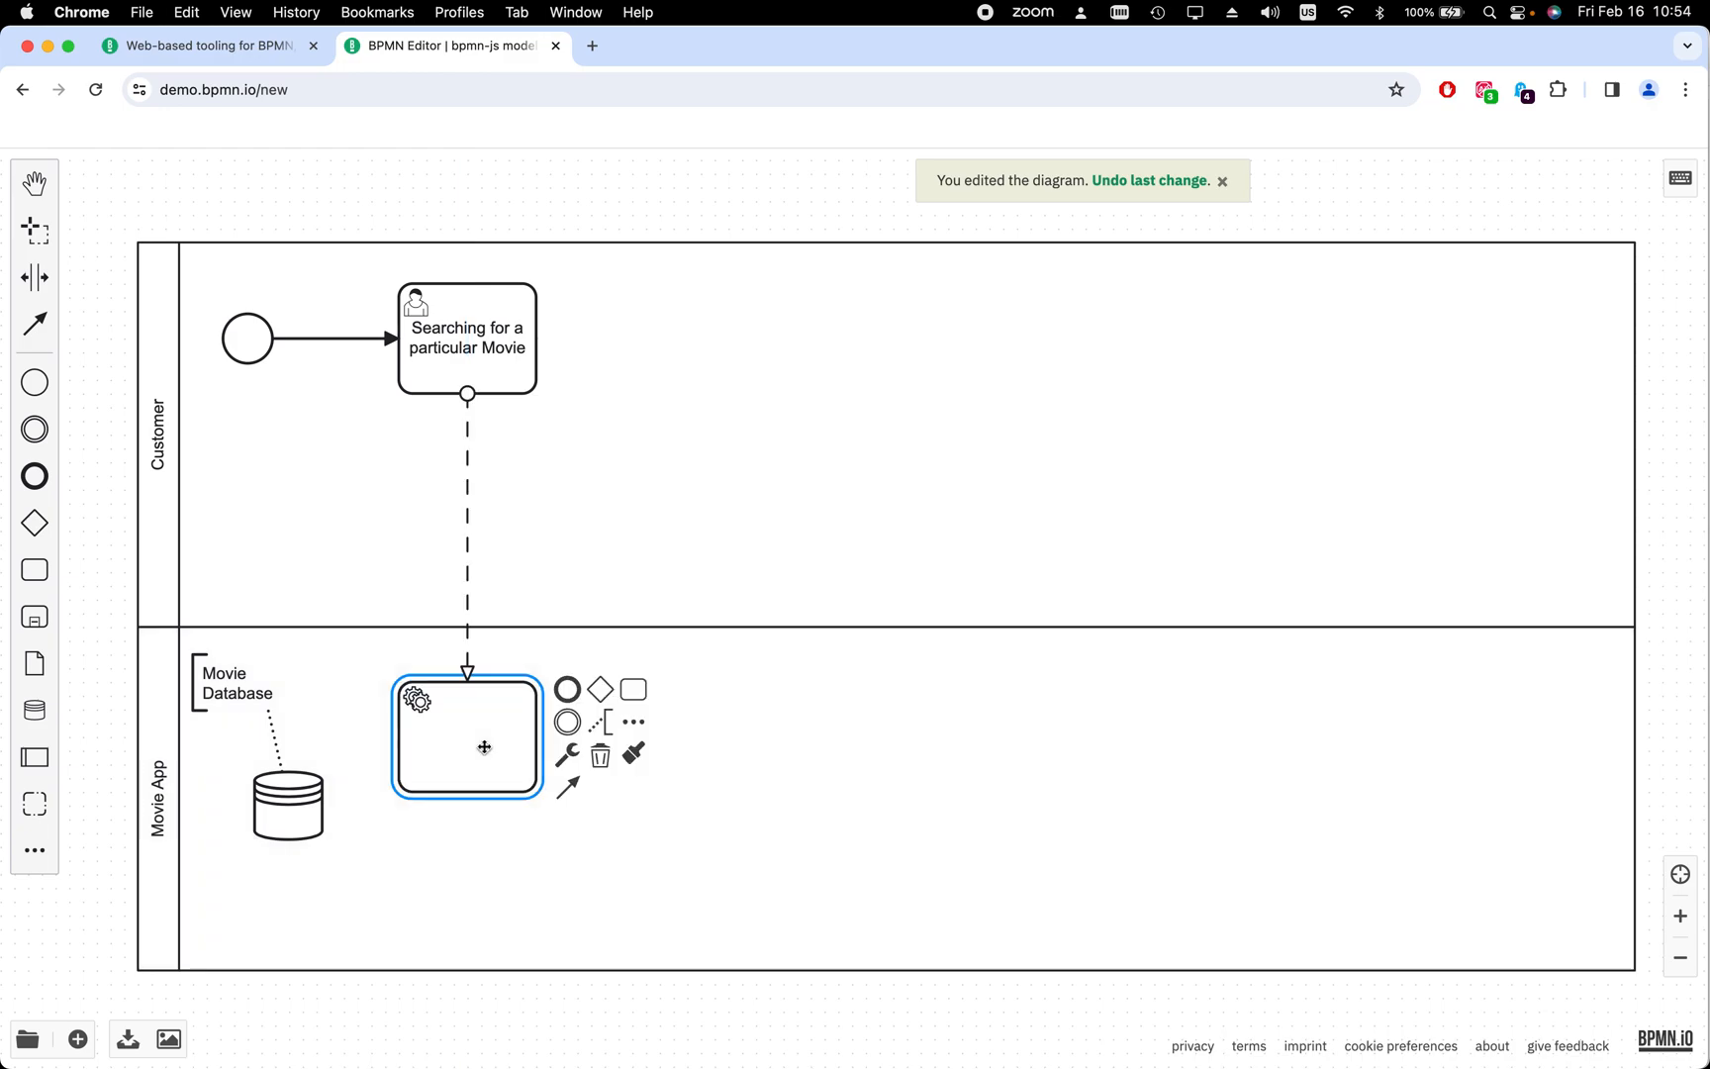
# Label the service task in the Movie App pool "Retrieve Movie Info"
pyautogui.click(805, 745)
pyautogui.click(500, 737)
pyautogui.moveTo(490, 757); pyautogui.dragTo(489, 763)
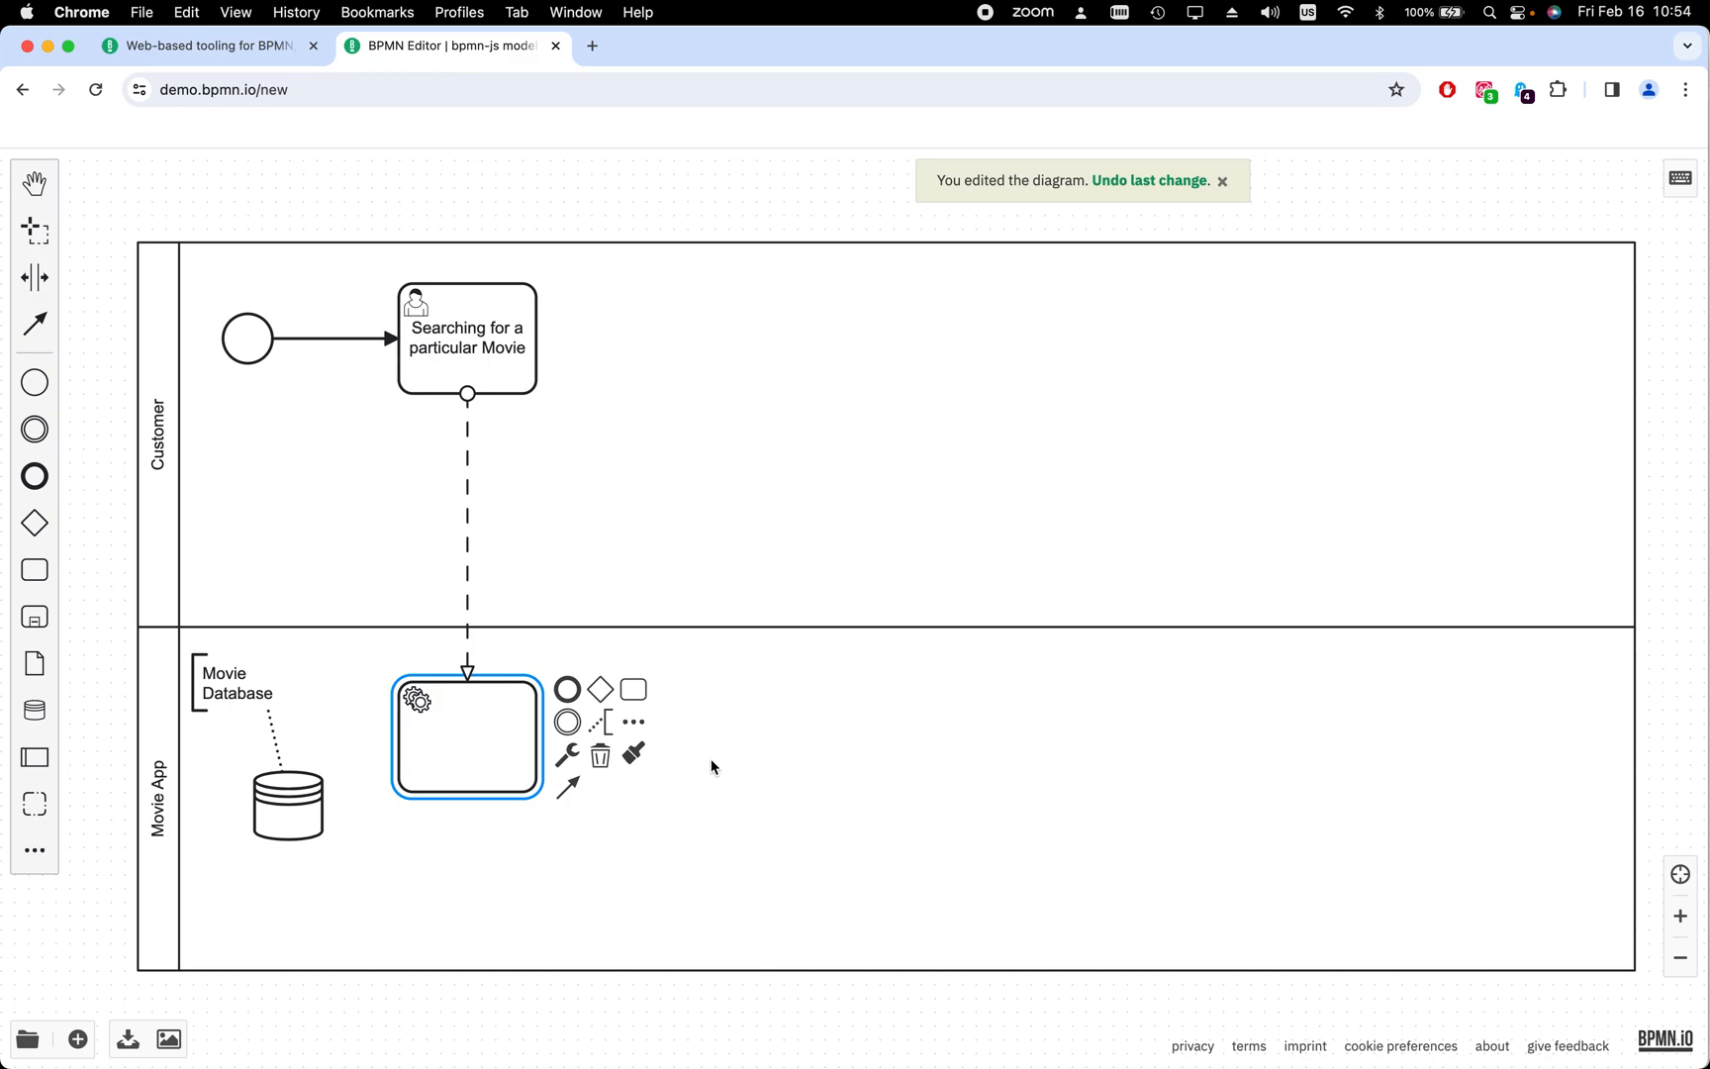
pyautogui.doubleClick(499, 742)
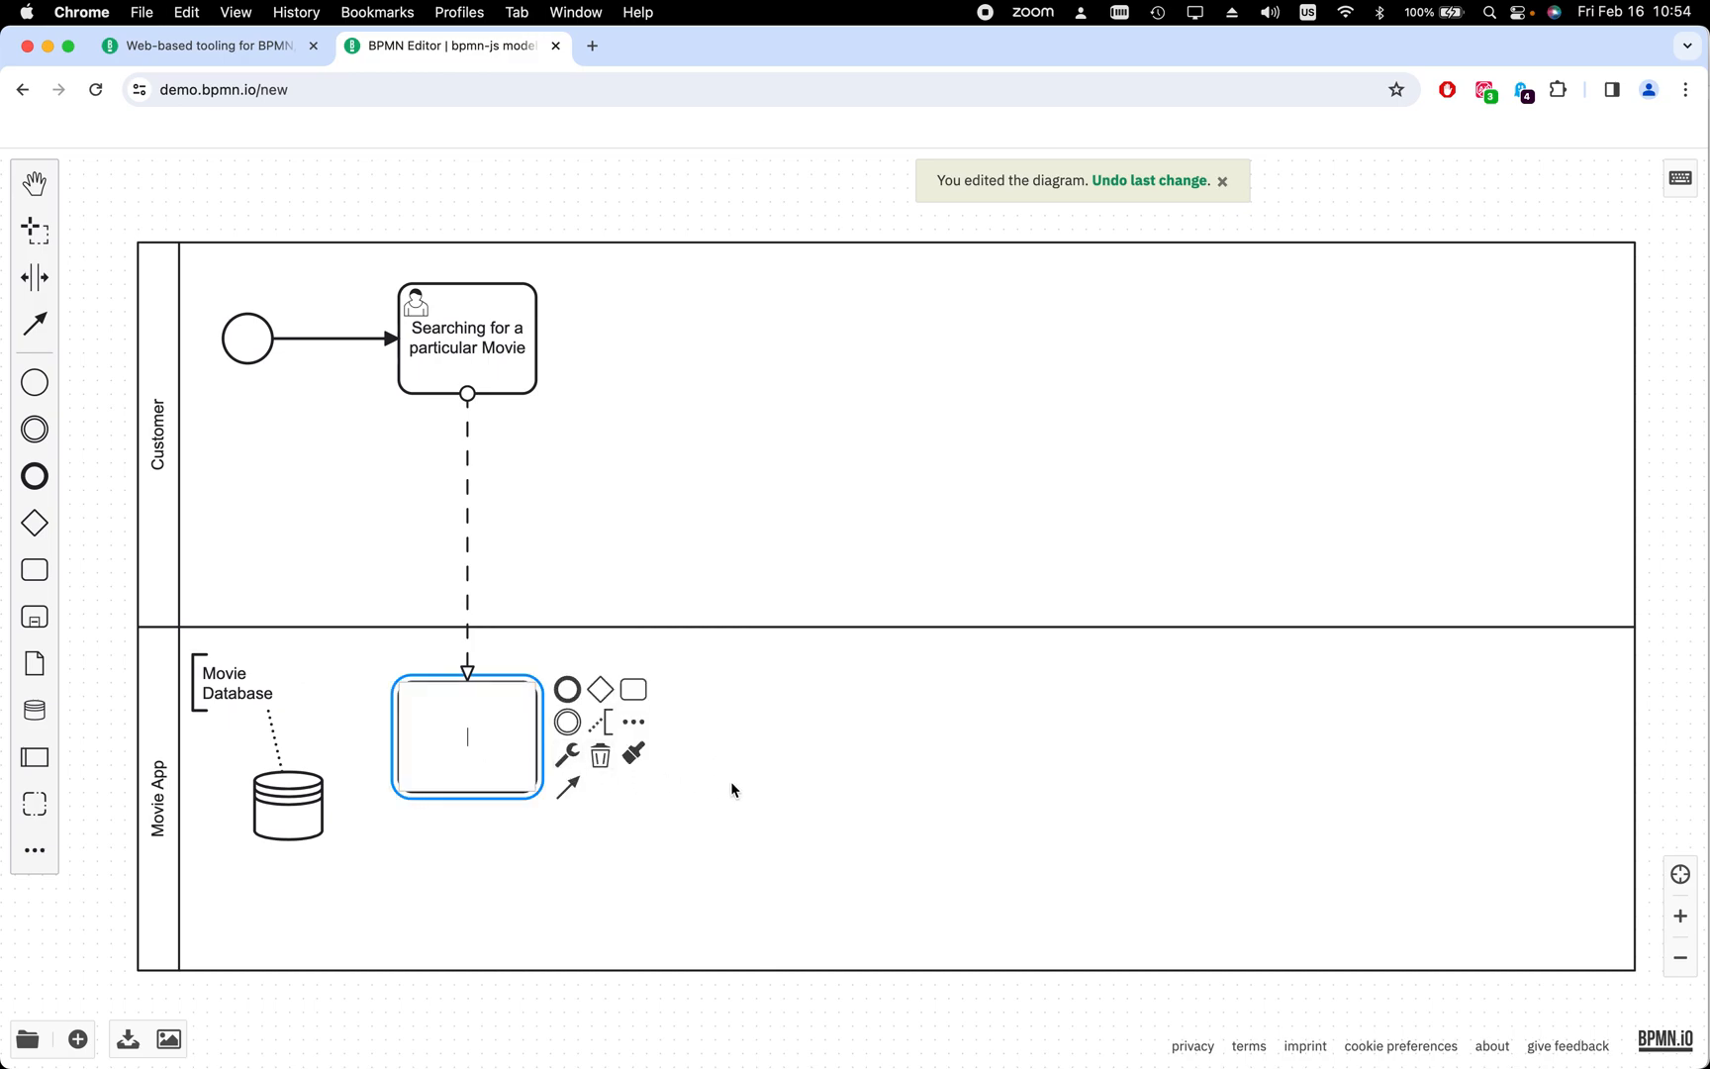
pyautogui.write('Retrieve Movie Info')
pyautogui.click(743, 875)
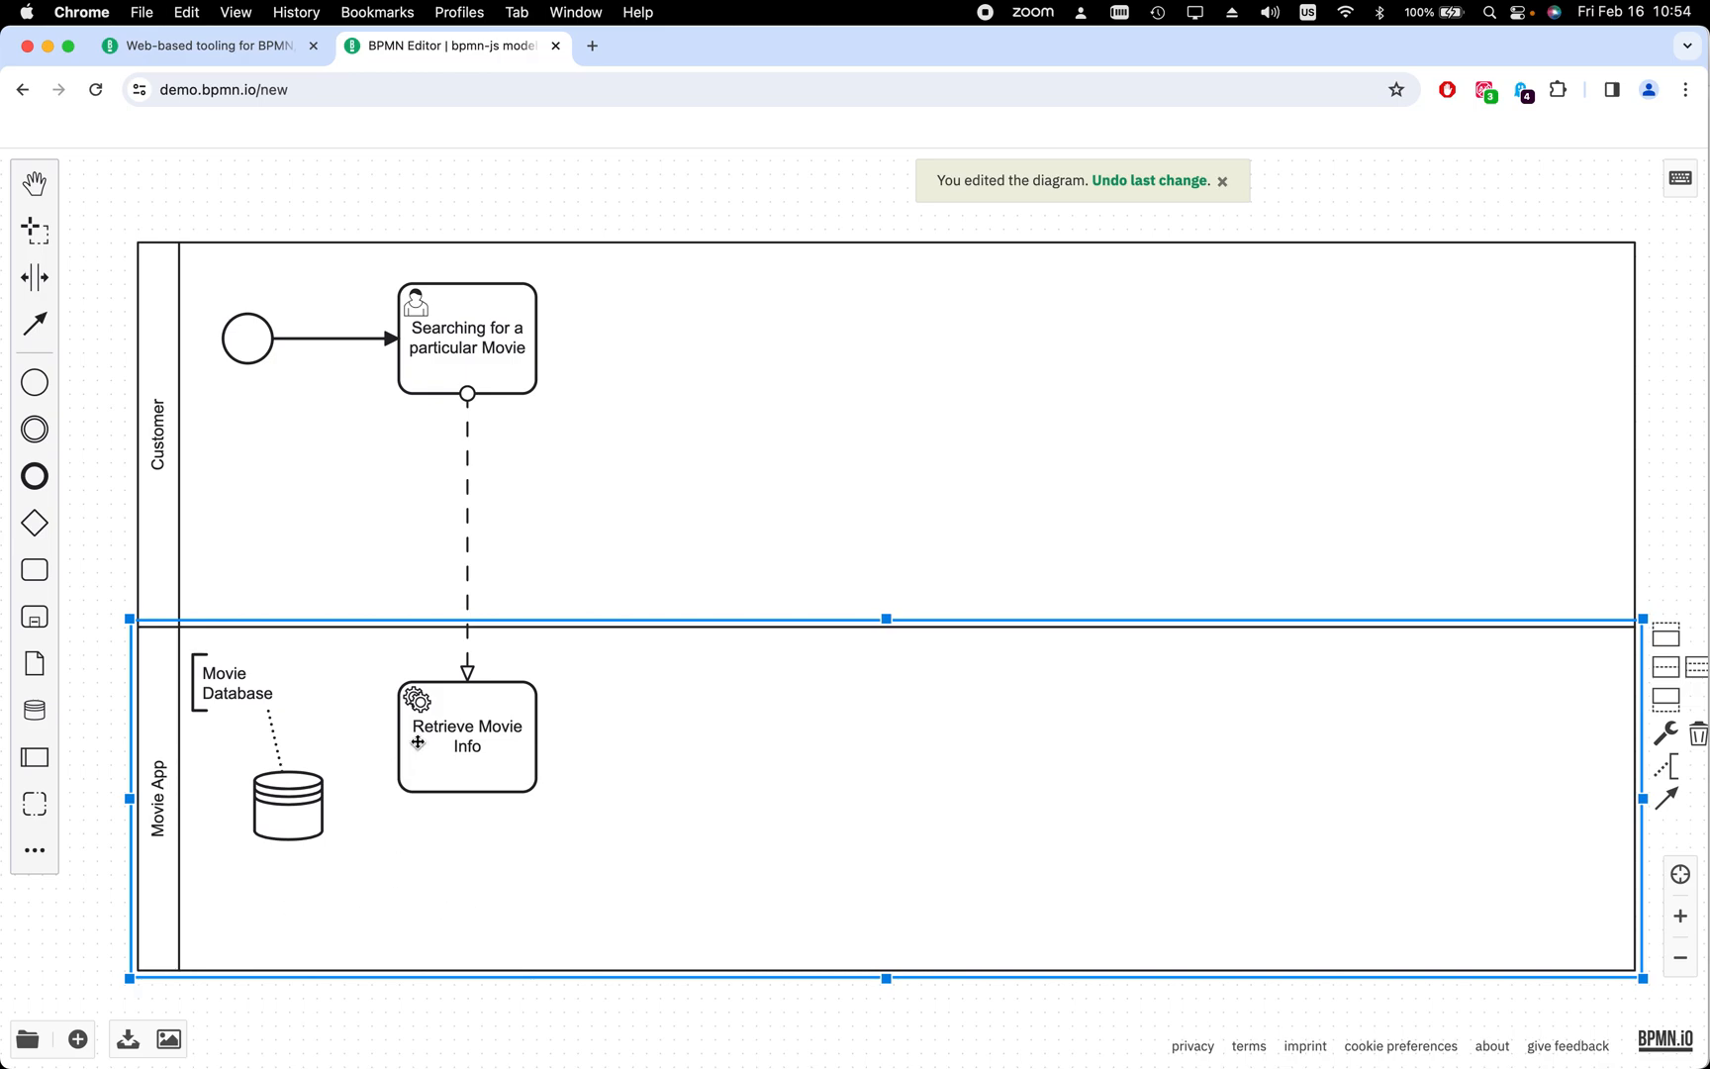
# Shift the data store slightly left under its annotation and connect the Retrieve Movie Info task to it
pyautogui.moveTo(305, 806); pyautogui.dragTo(273, 816)
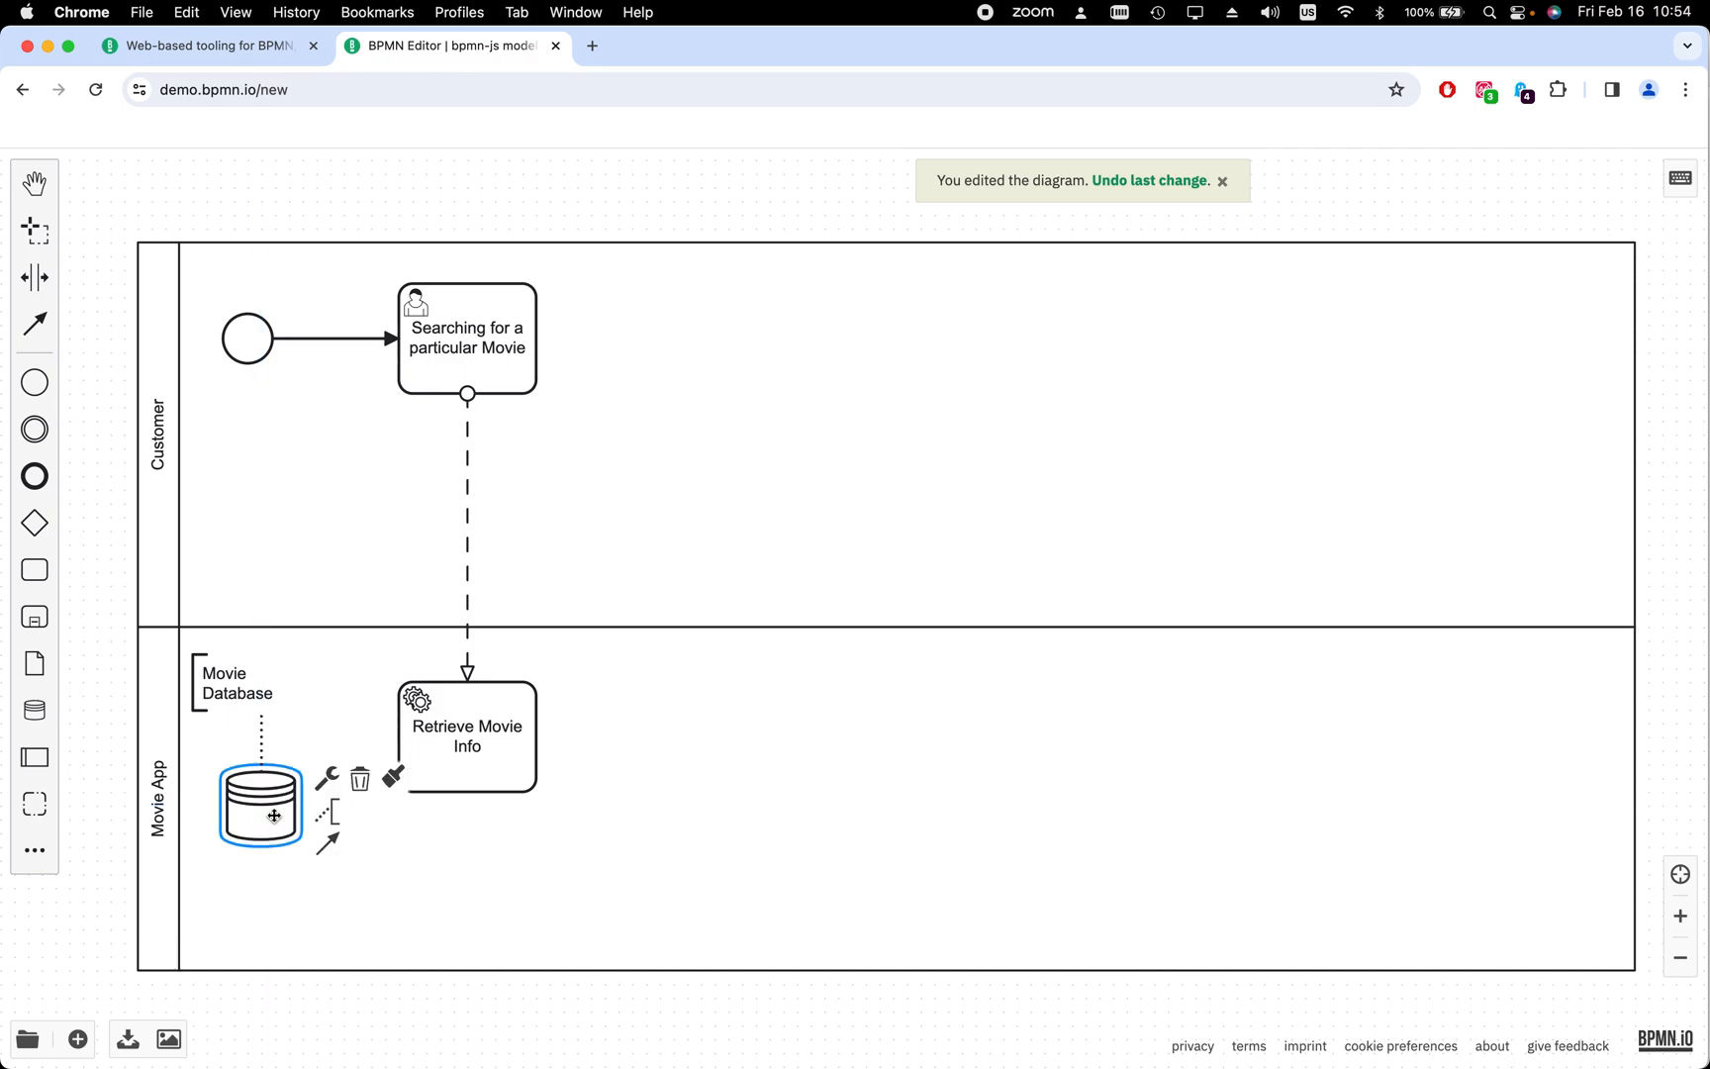
pyautogui.click(387, 847)
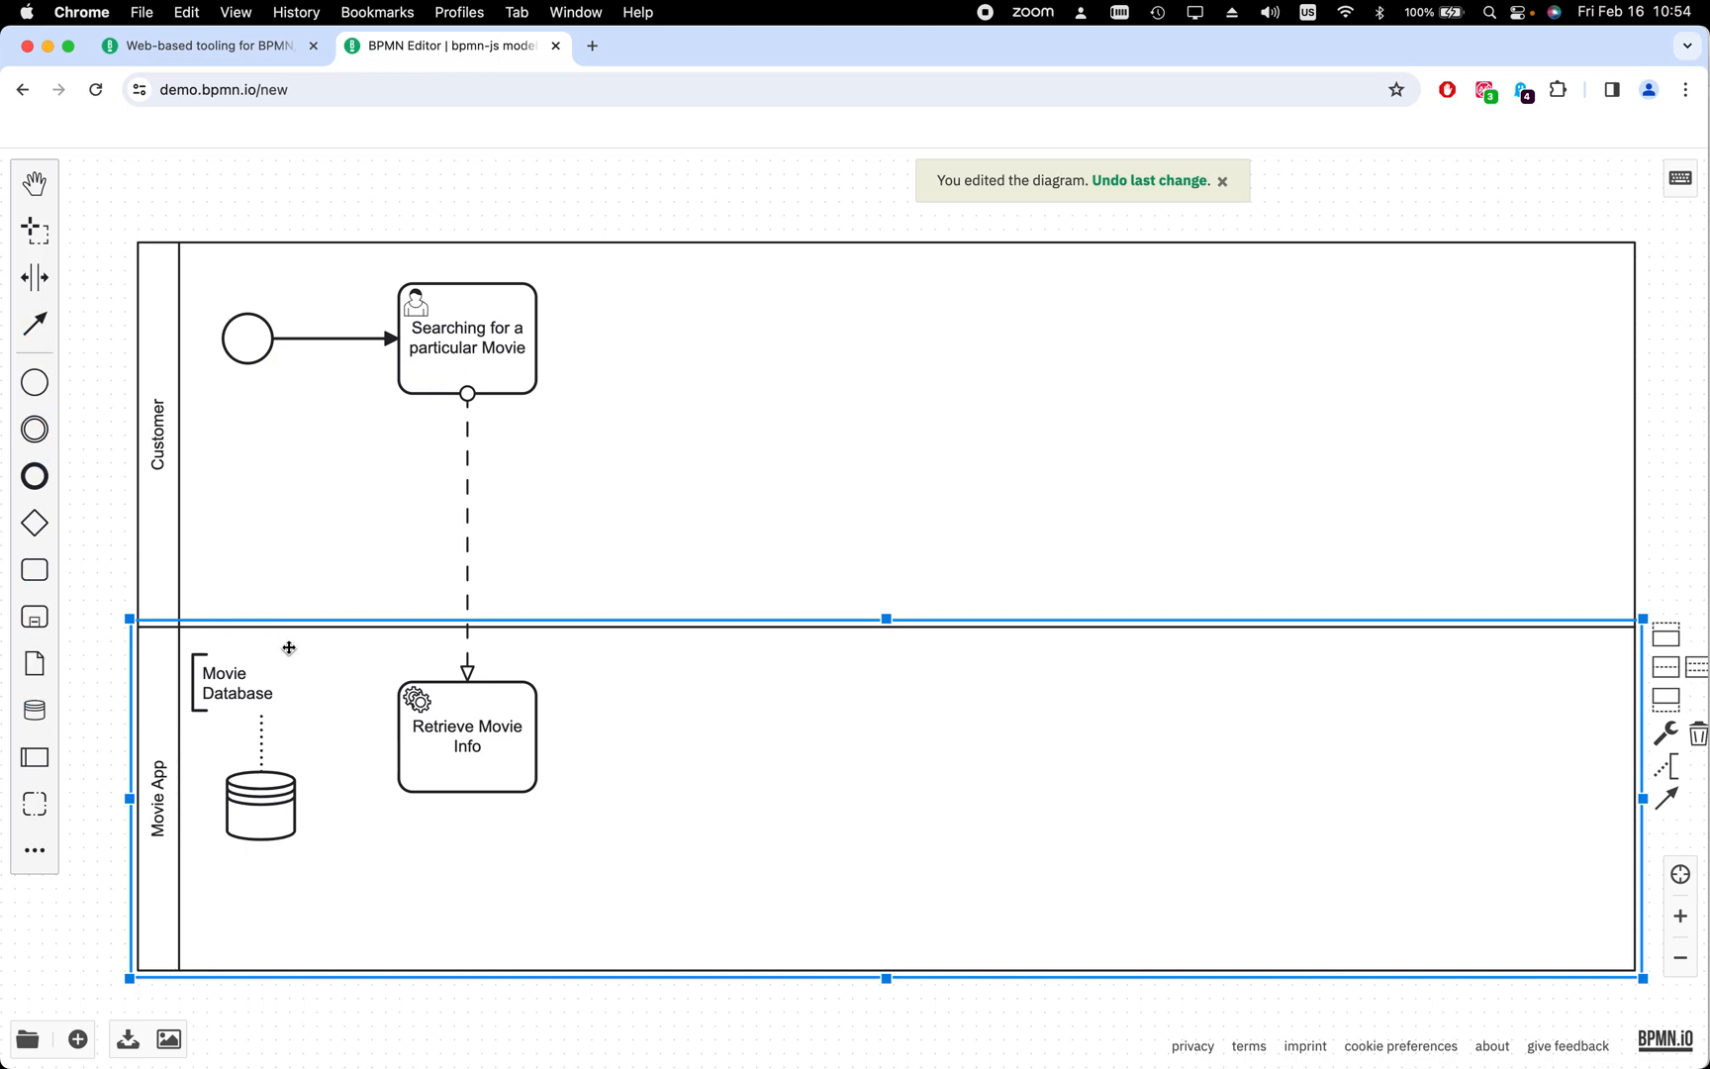
pyautogui.click(450, 754)
pyautogui.click(572, 791)
pyautogui.click(569, 788)
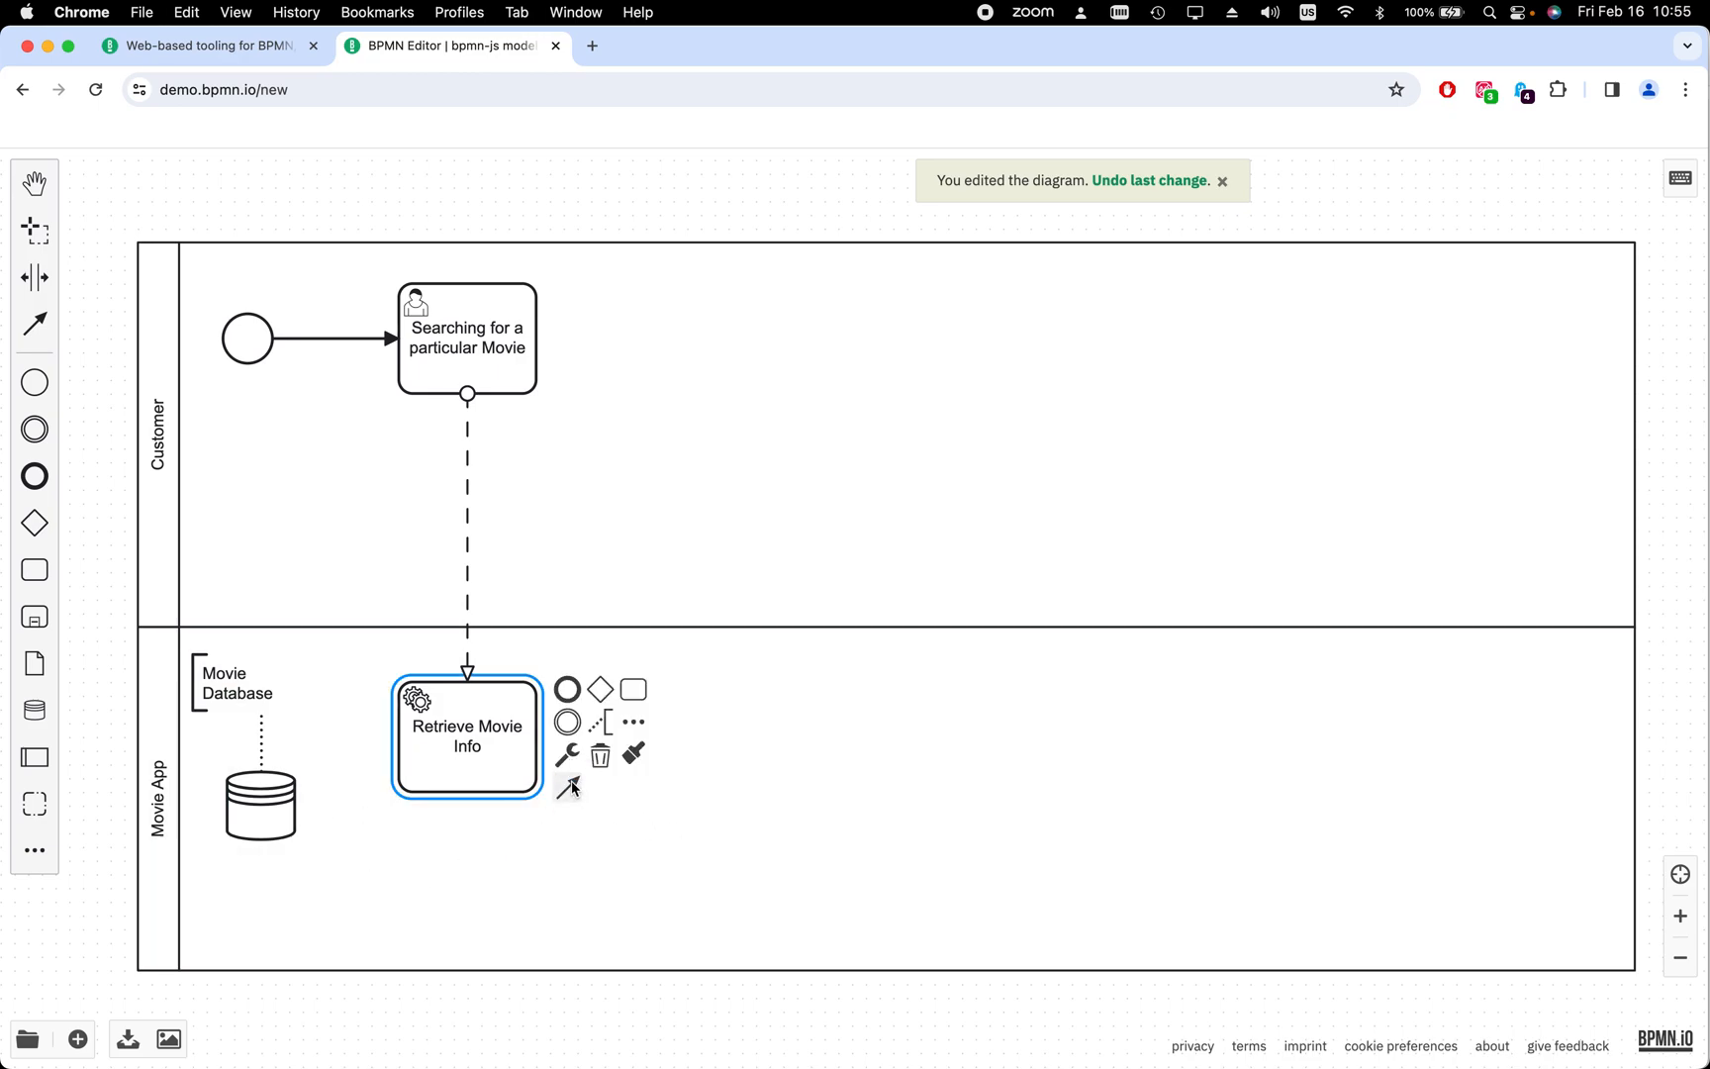
pyautogui.moveTo(572, 789)
pyautogui.mouseDown()
pyautogui.moveTo(260, 792)
pyautogui.moveTo(299, 802)
pyautogui.mouseUp()
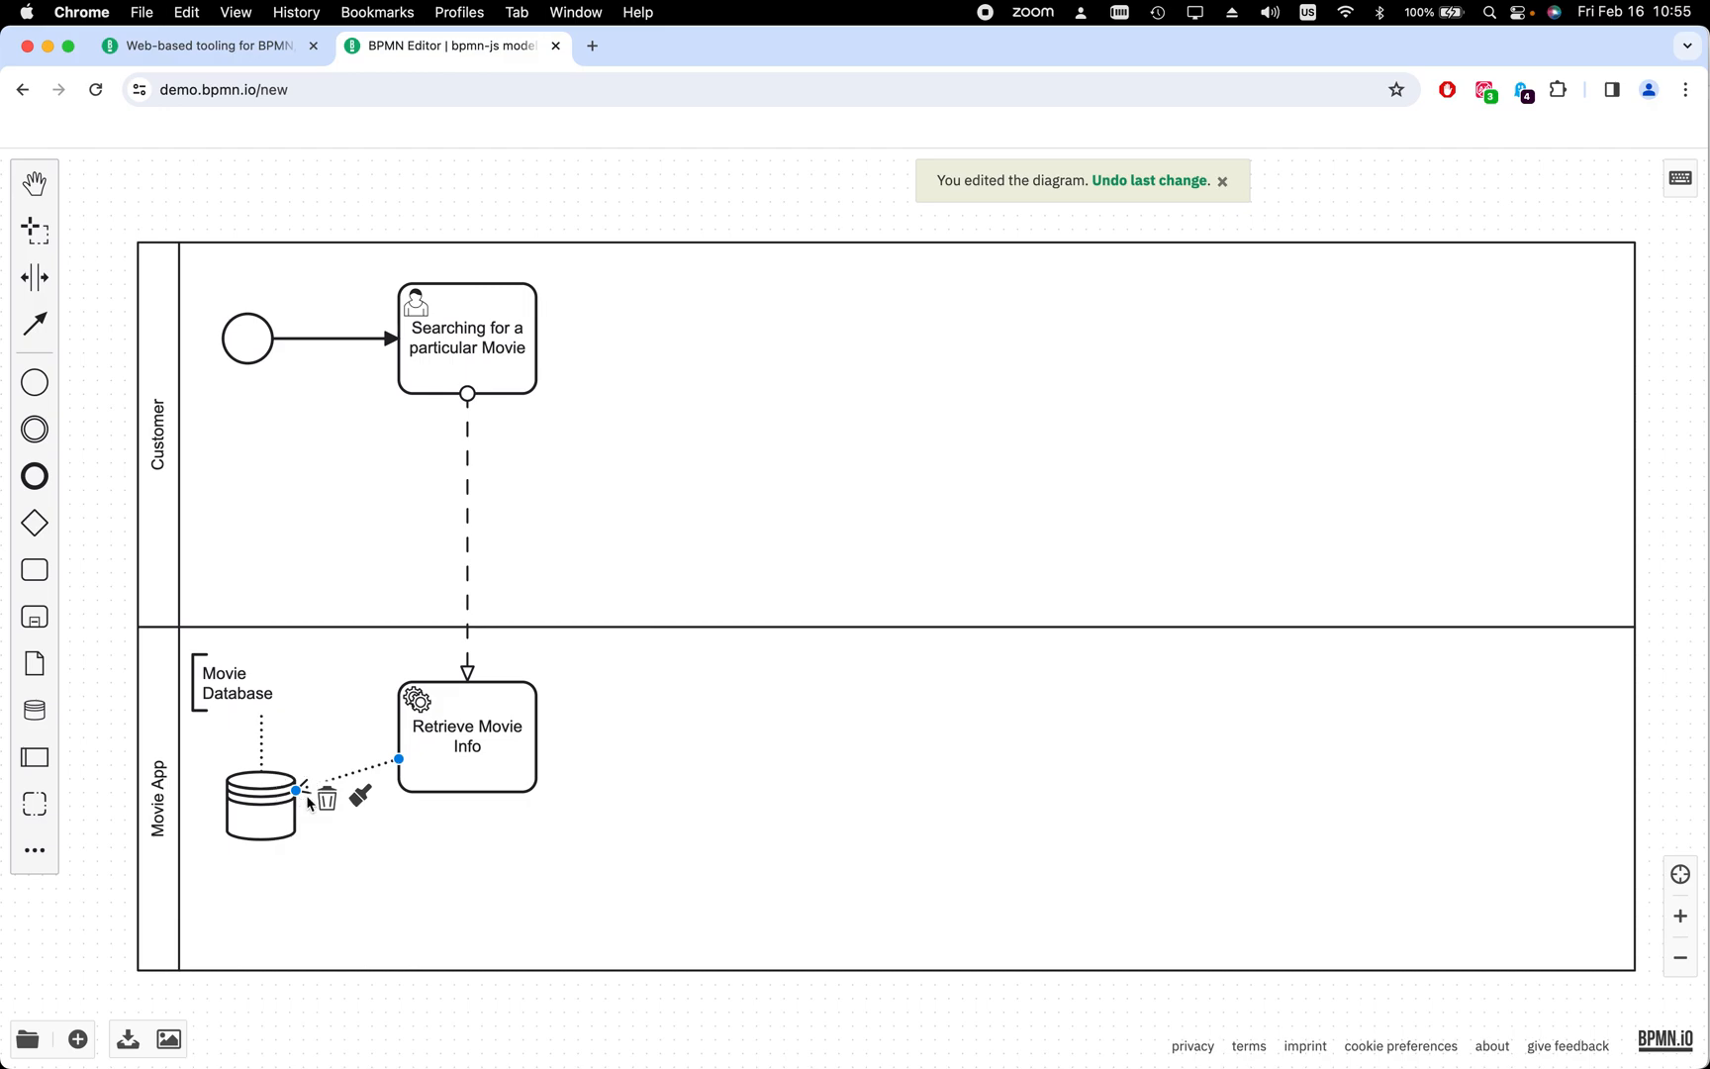
pyautogui.click(502, 889)
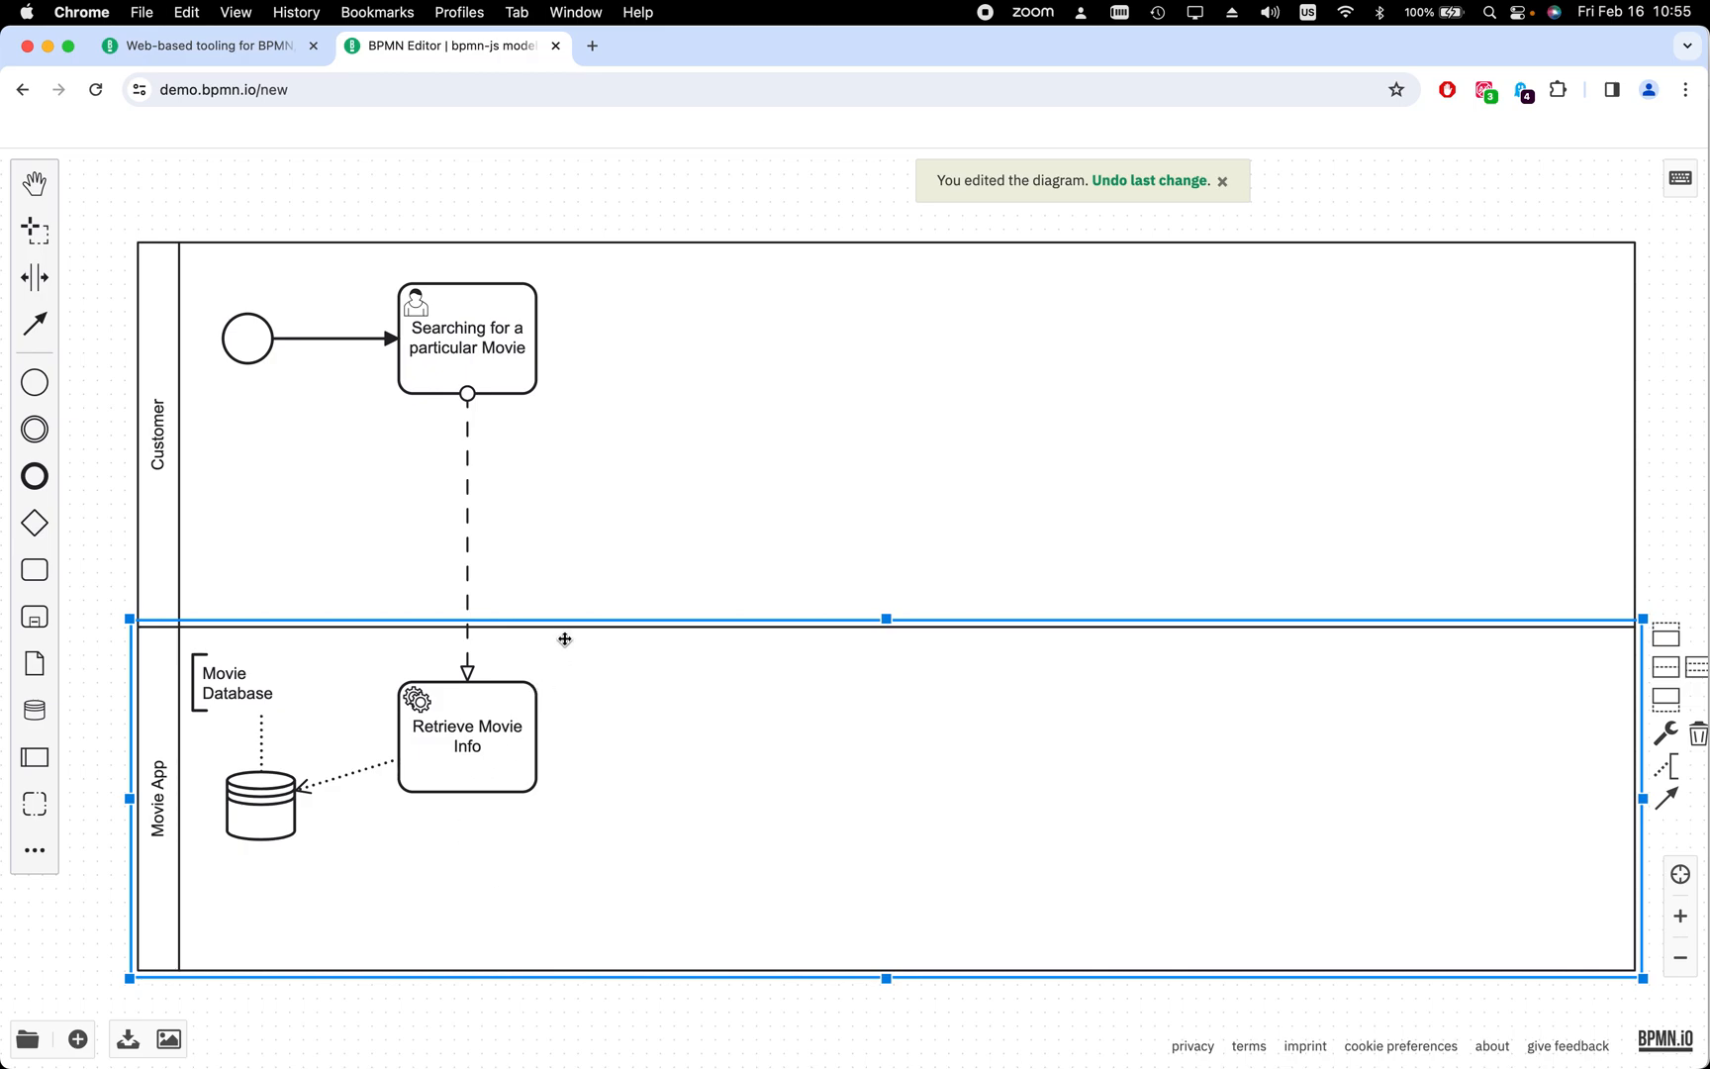
# Move the Retrieve Movie Info task slightly up, closer to the upper edge of the Movie App pool
pyautogui.click(509, 767)
pyautogui.moveTo(509, 767)
pyautogui.mouseDown()
pyautogui.moveTo(506, 792)
pyautogui.moveTo(506, 741)
pyautogui.mouseUp()
pyautogui.click(475, 857)
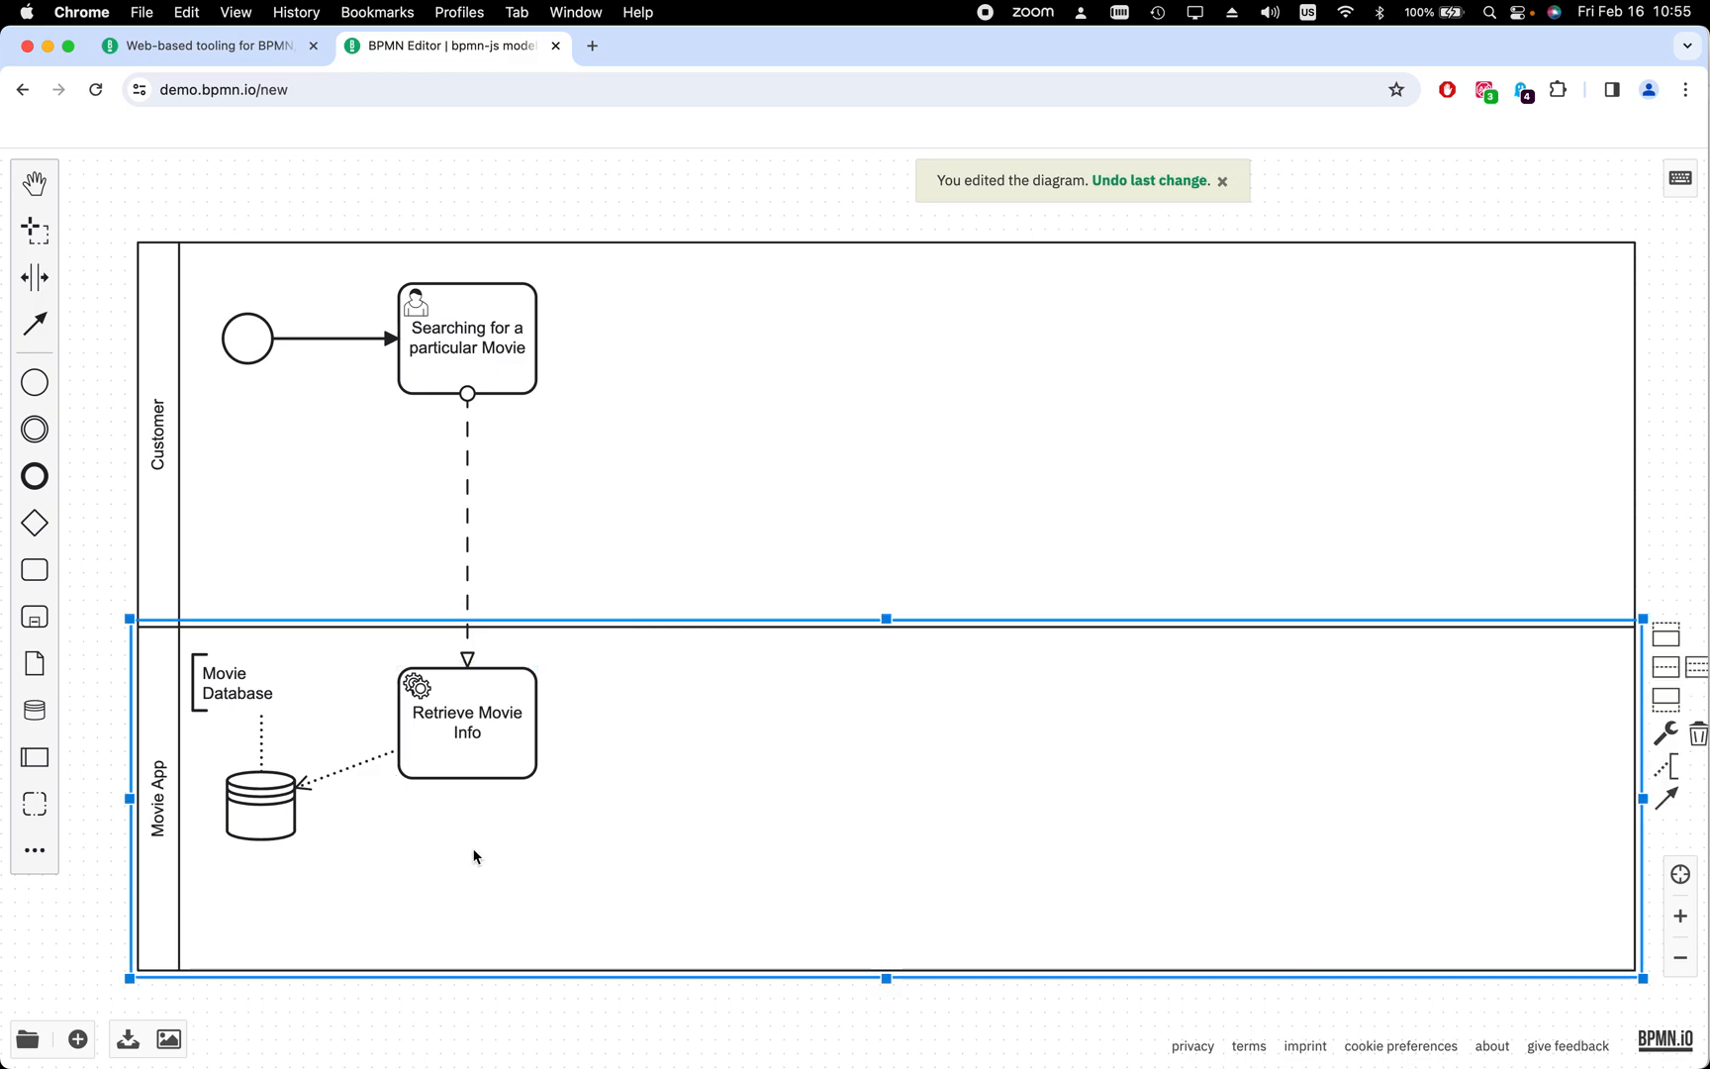
pyautogui.click(618, 697)
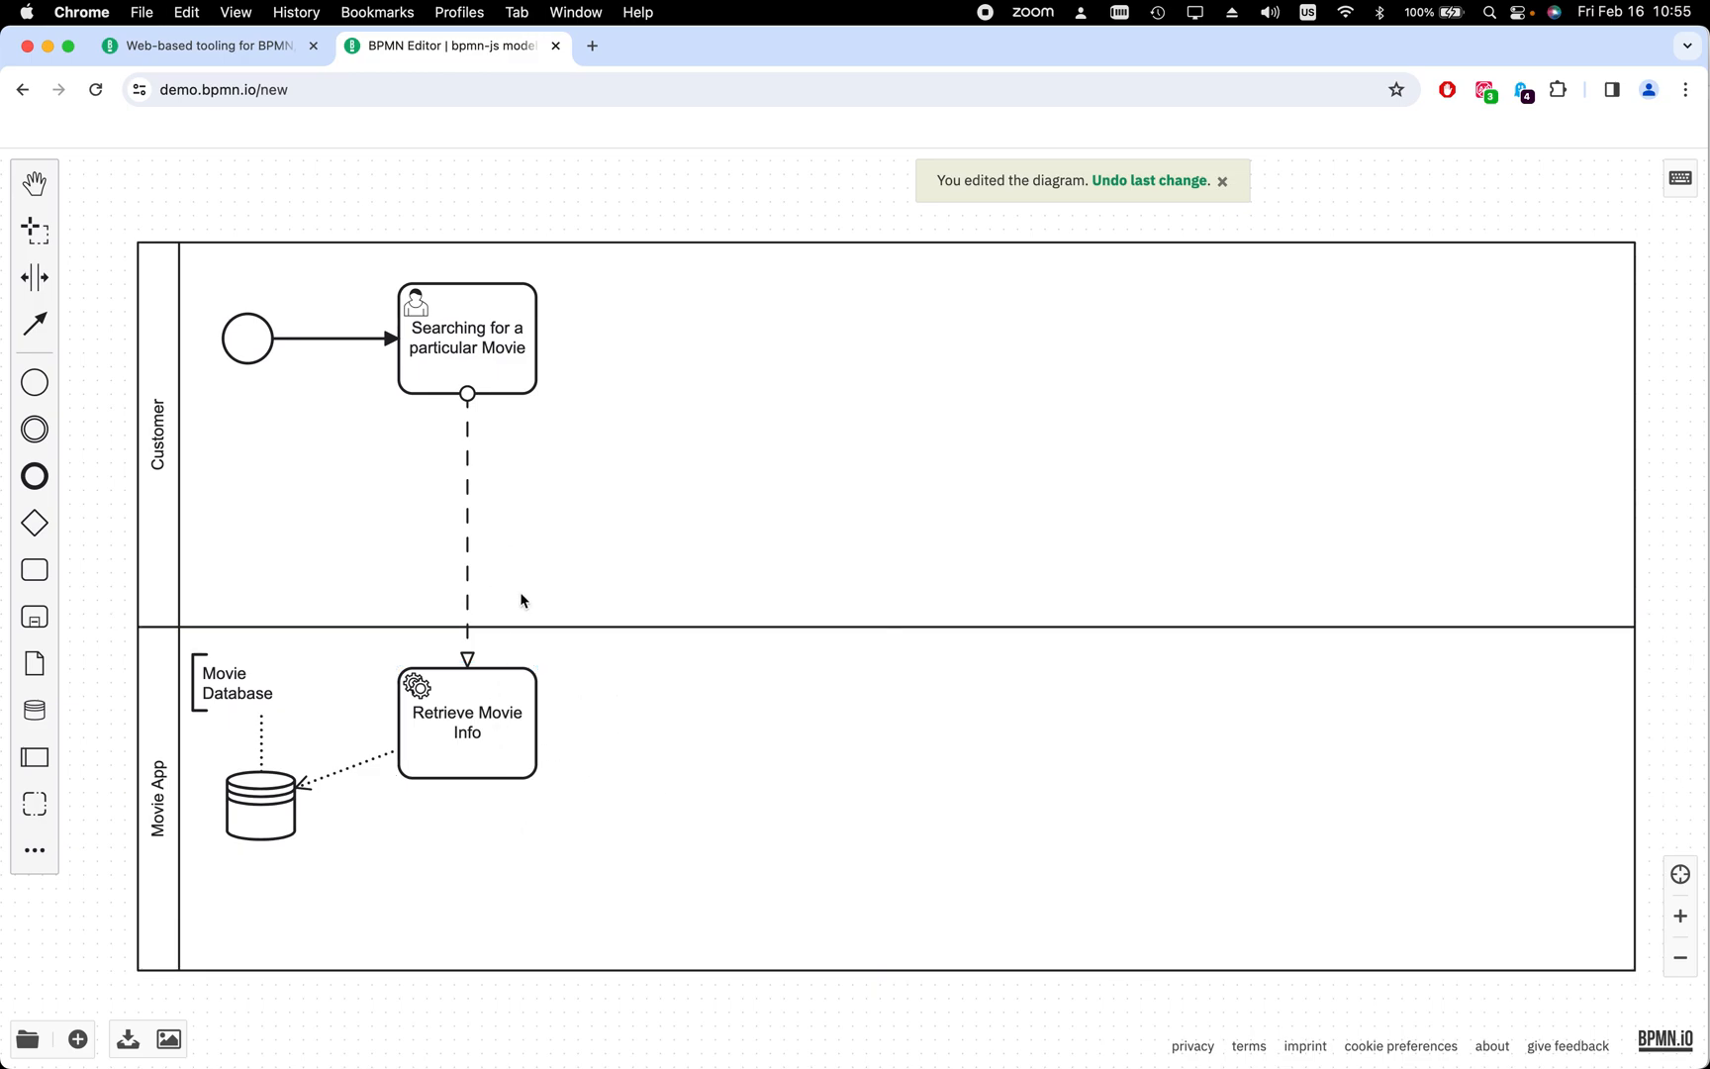
pyautogui.moveTo(519, 623)
pyautogui.mouseDown()
pyautogui.moveTo(524, 587)
pyautogui.moveTo(524, 633)
pyautogui.mouseUp()
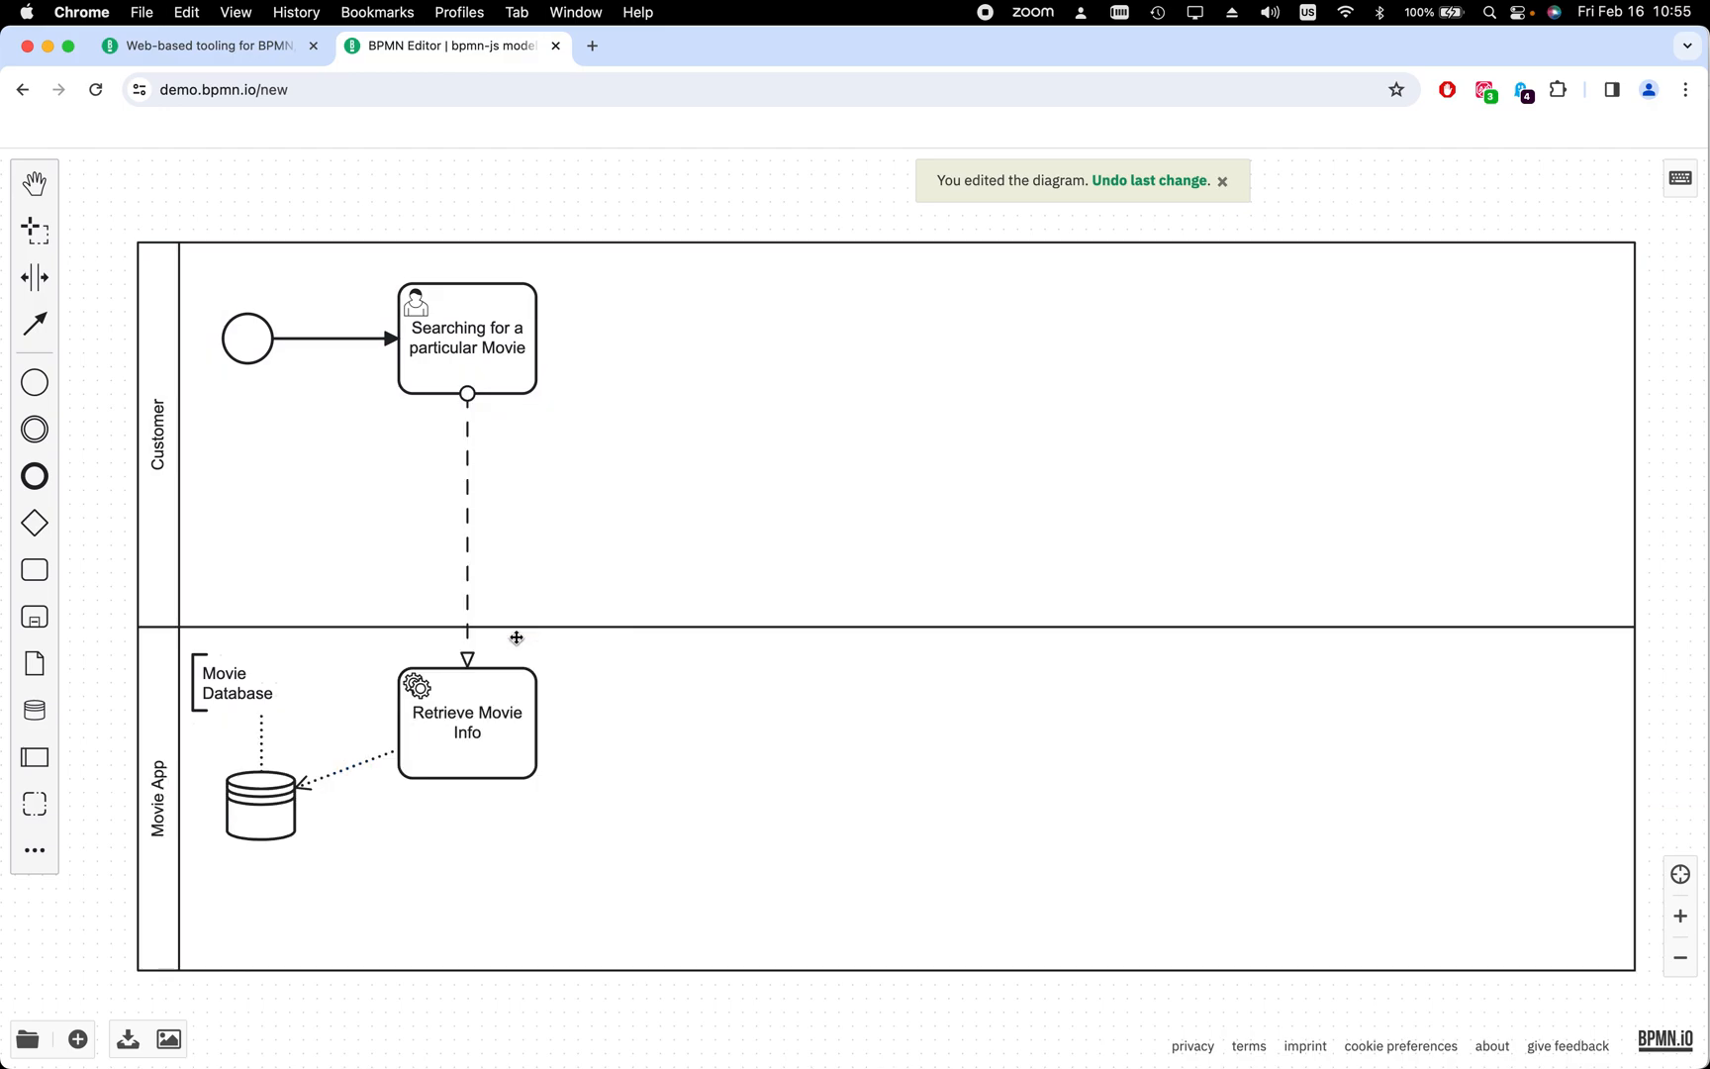
pyautogui.click(603, 681)
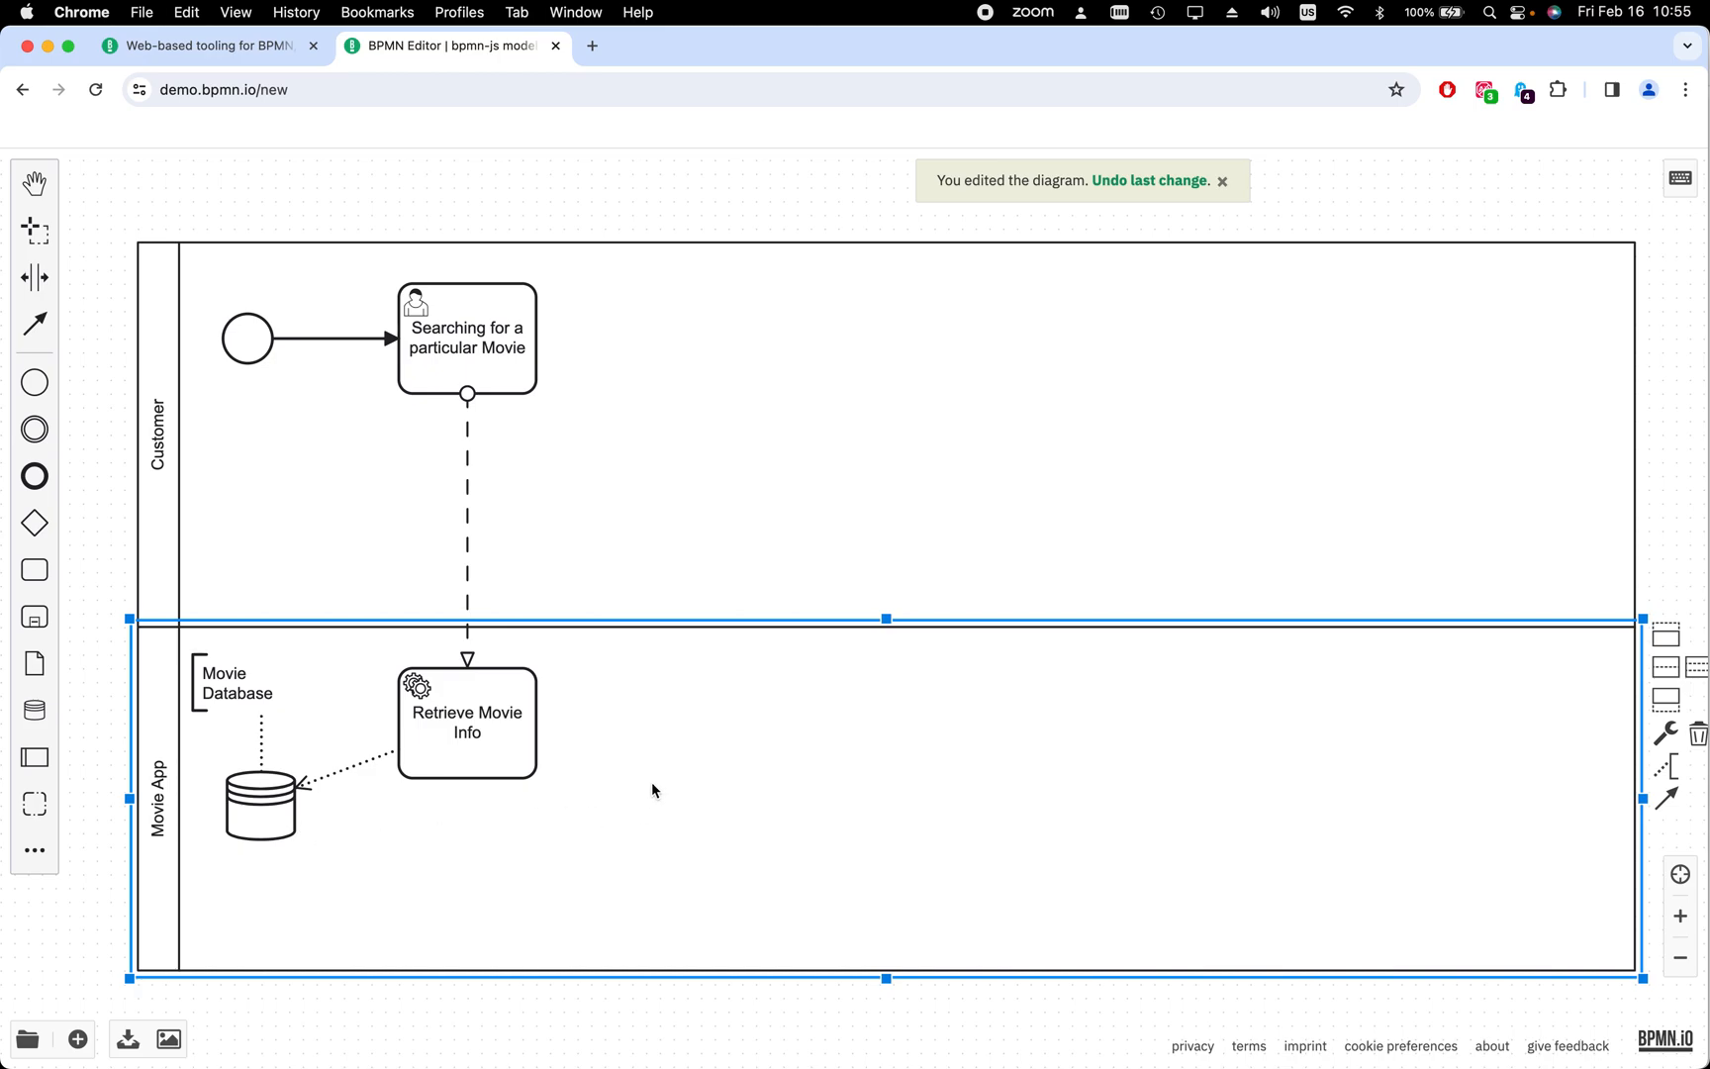
pyautogui.click(695, 727)
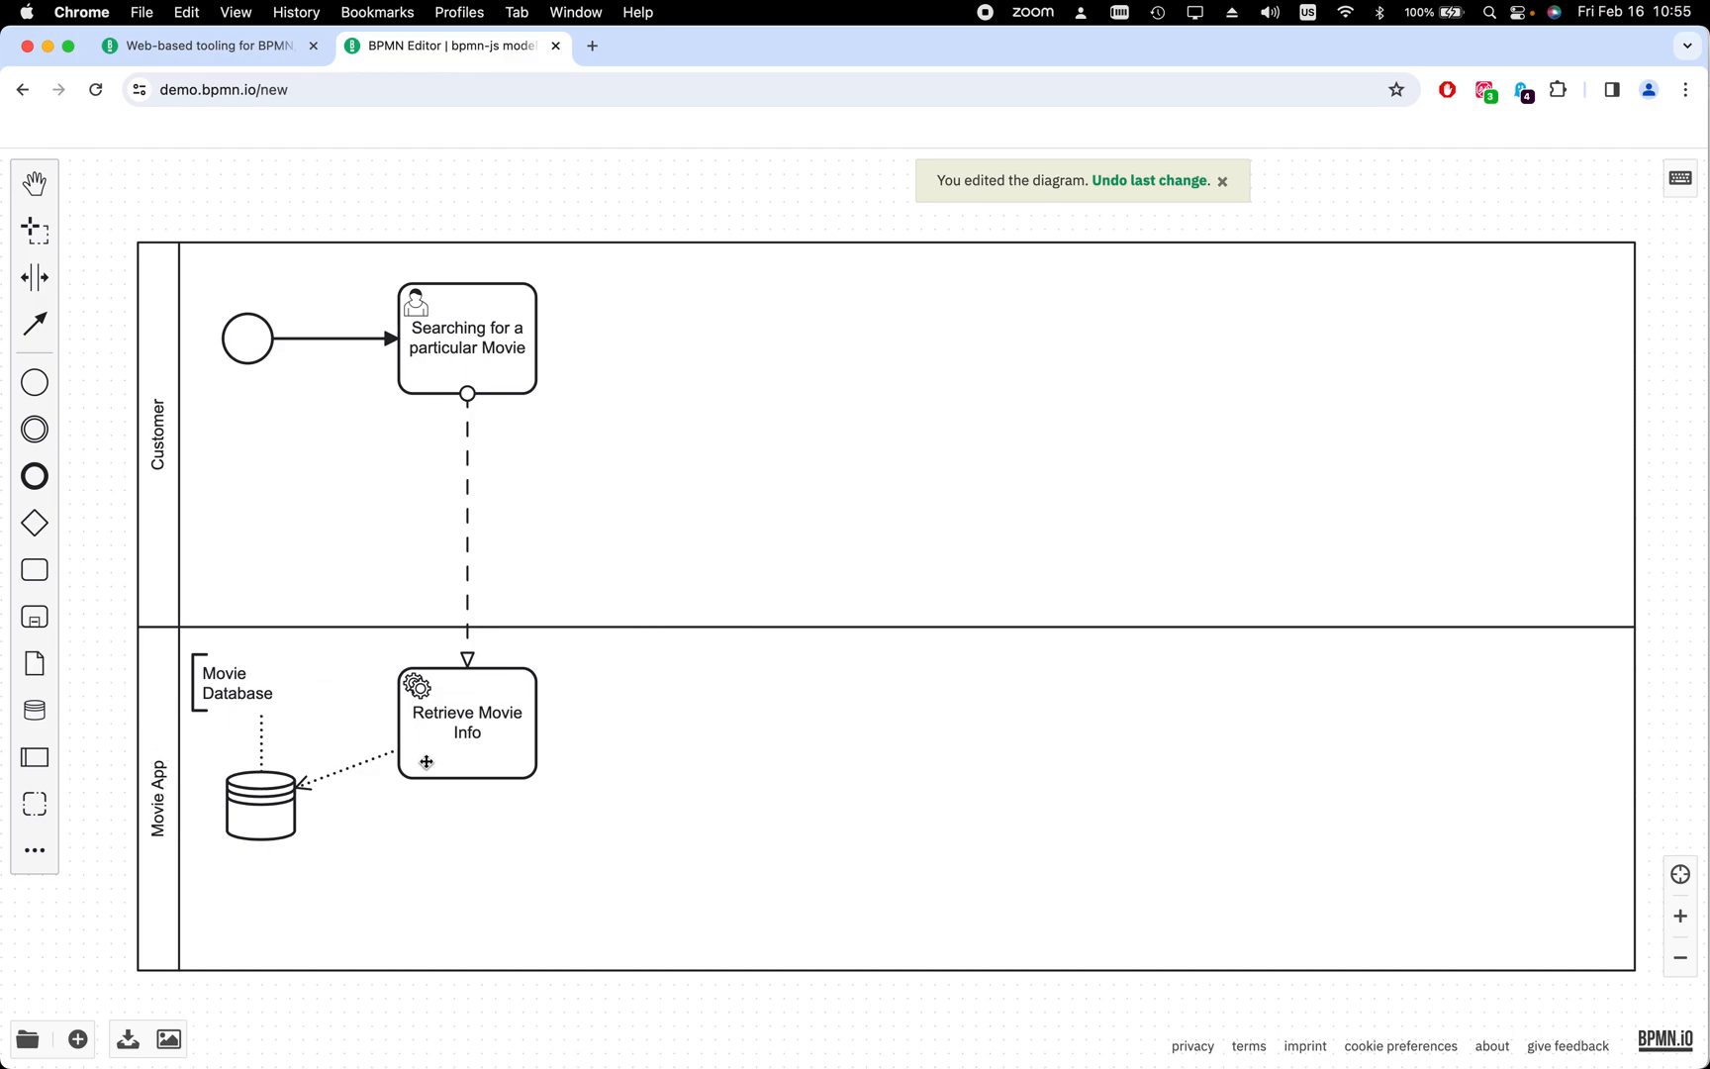
pyautogui.click(274, 822)
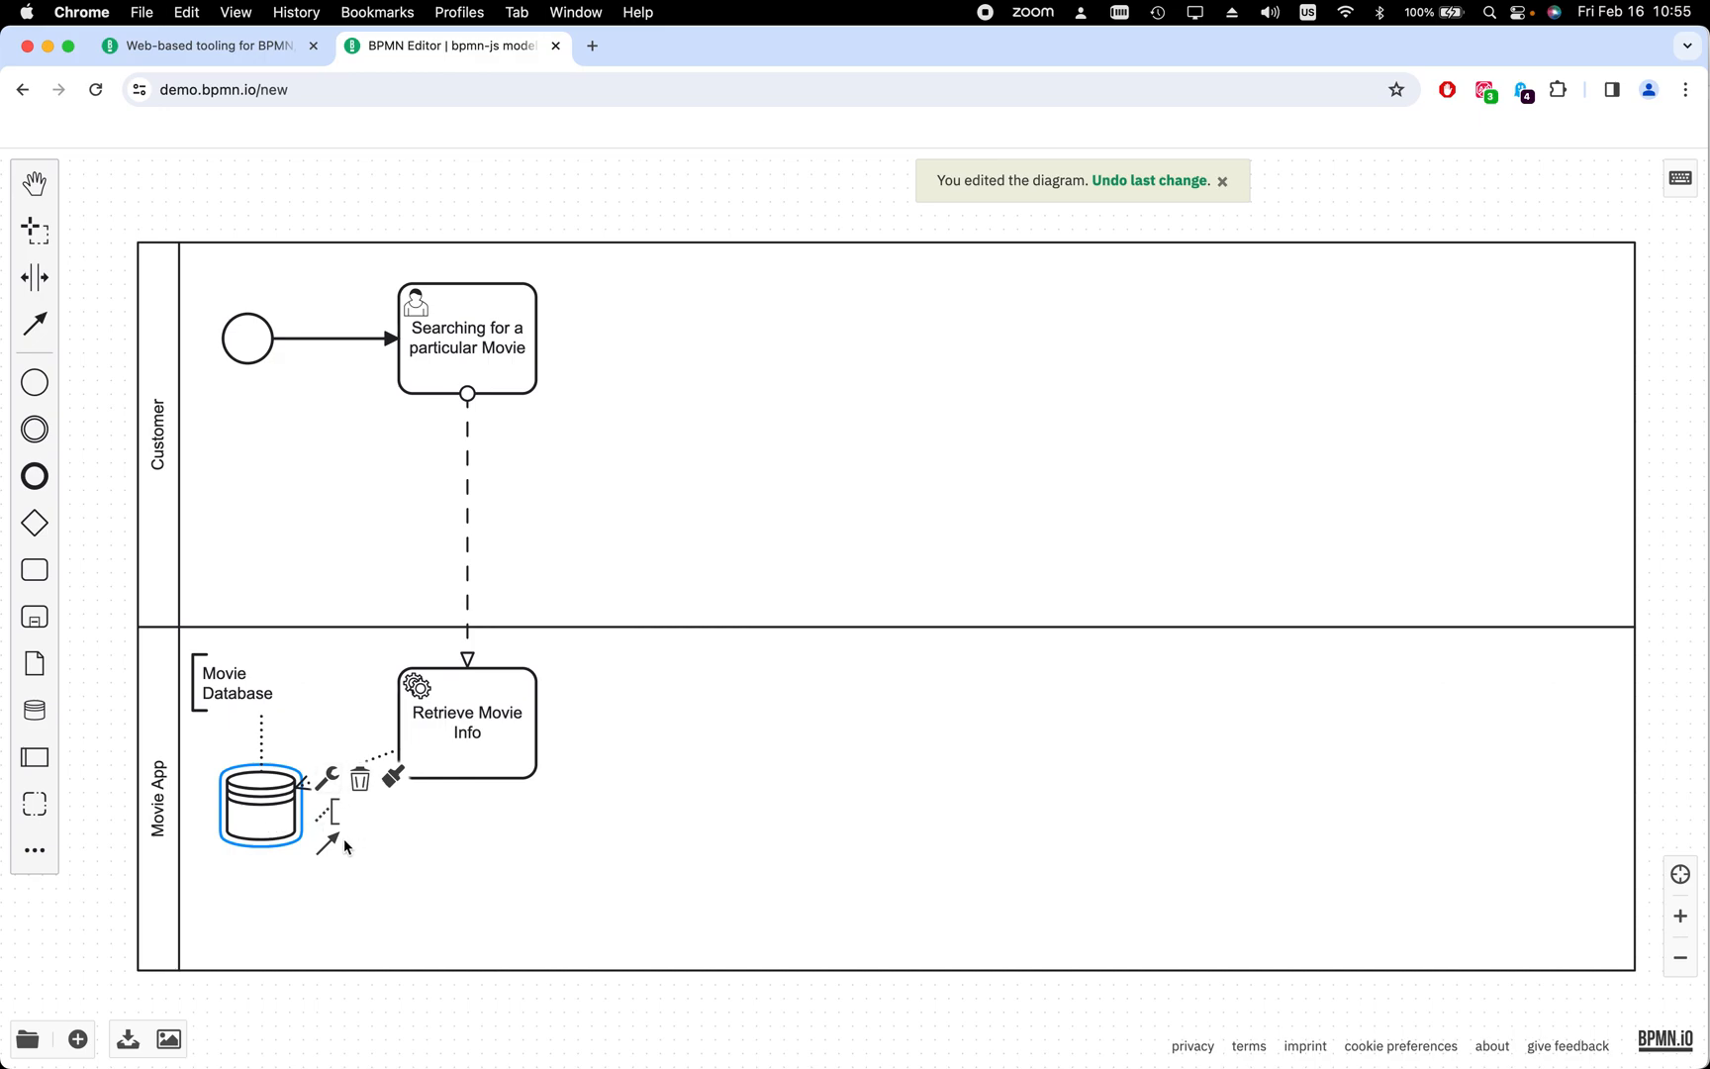
pyautogui.click(429, 848)
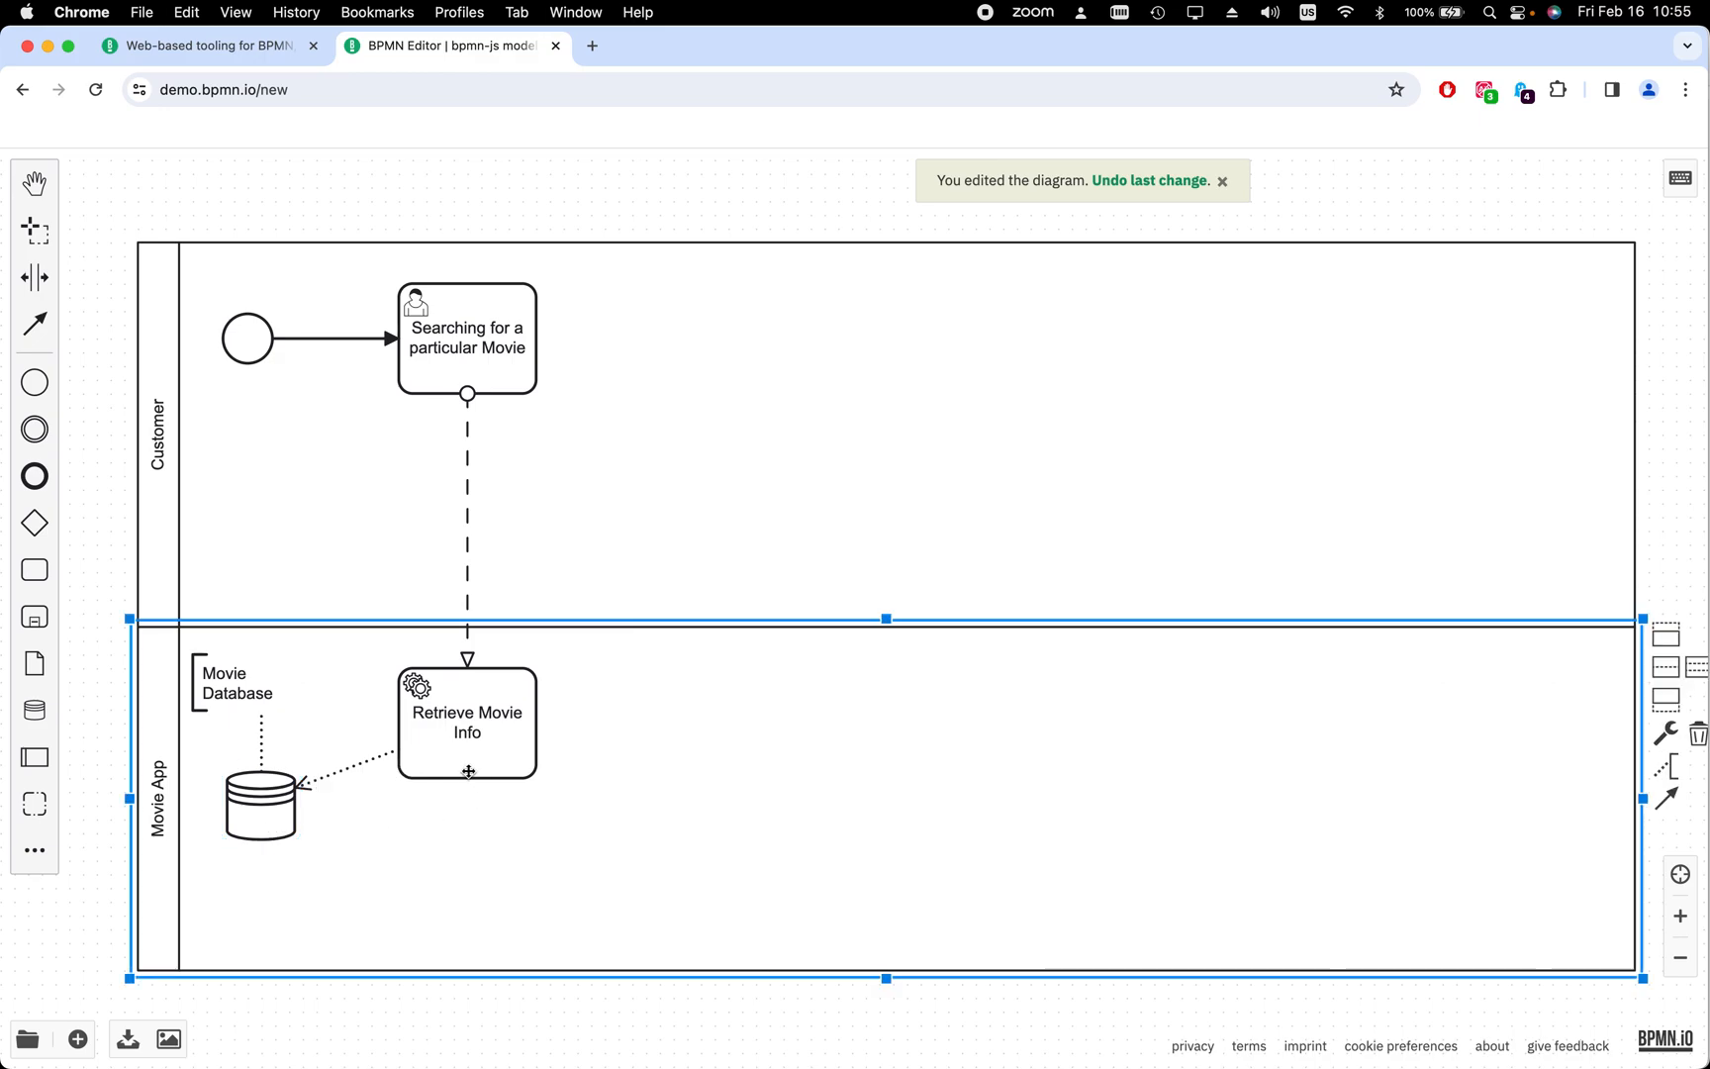
# Add a task labelled "Build Show Calendar" directly below the Retrieve Movie Info task
pyautogui.moveTo(35, 569); pyautogui.dragTo(465, 874)
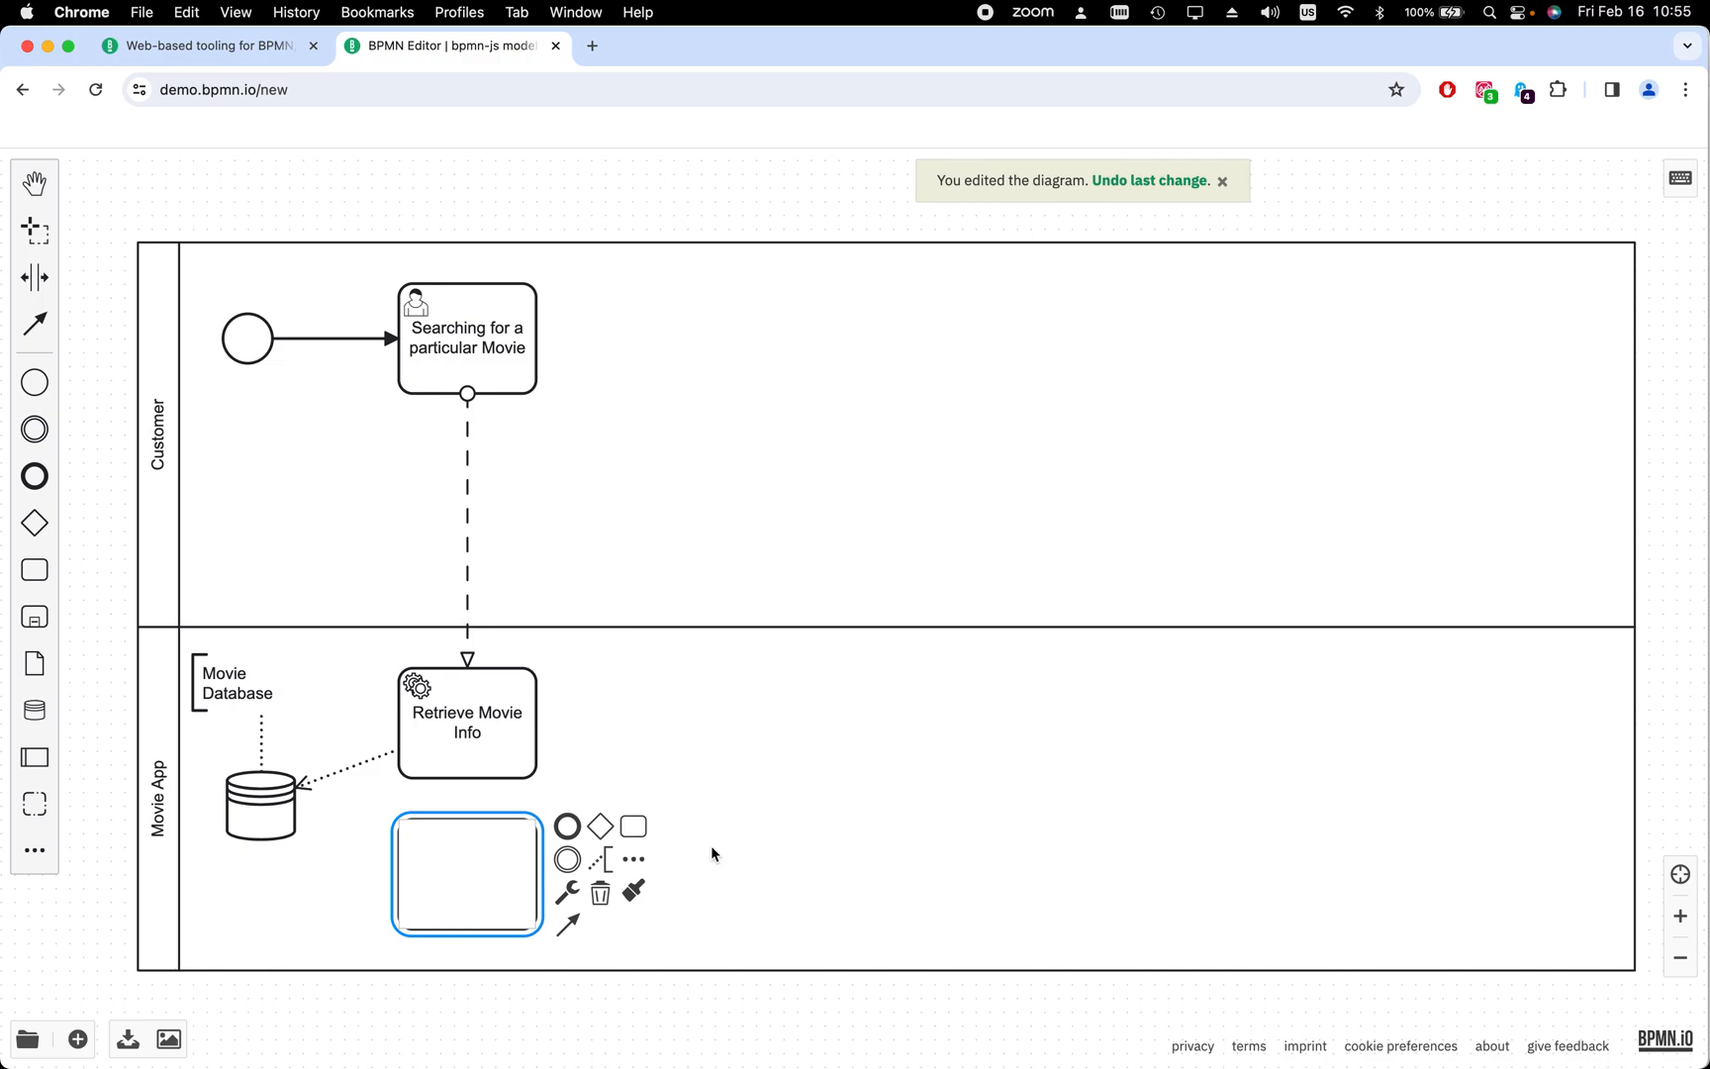
pyautogui.write('Build Show Calendar')
pyautogui.click(863, 819)
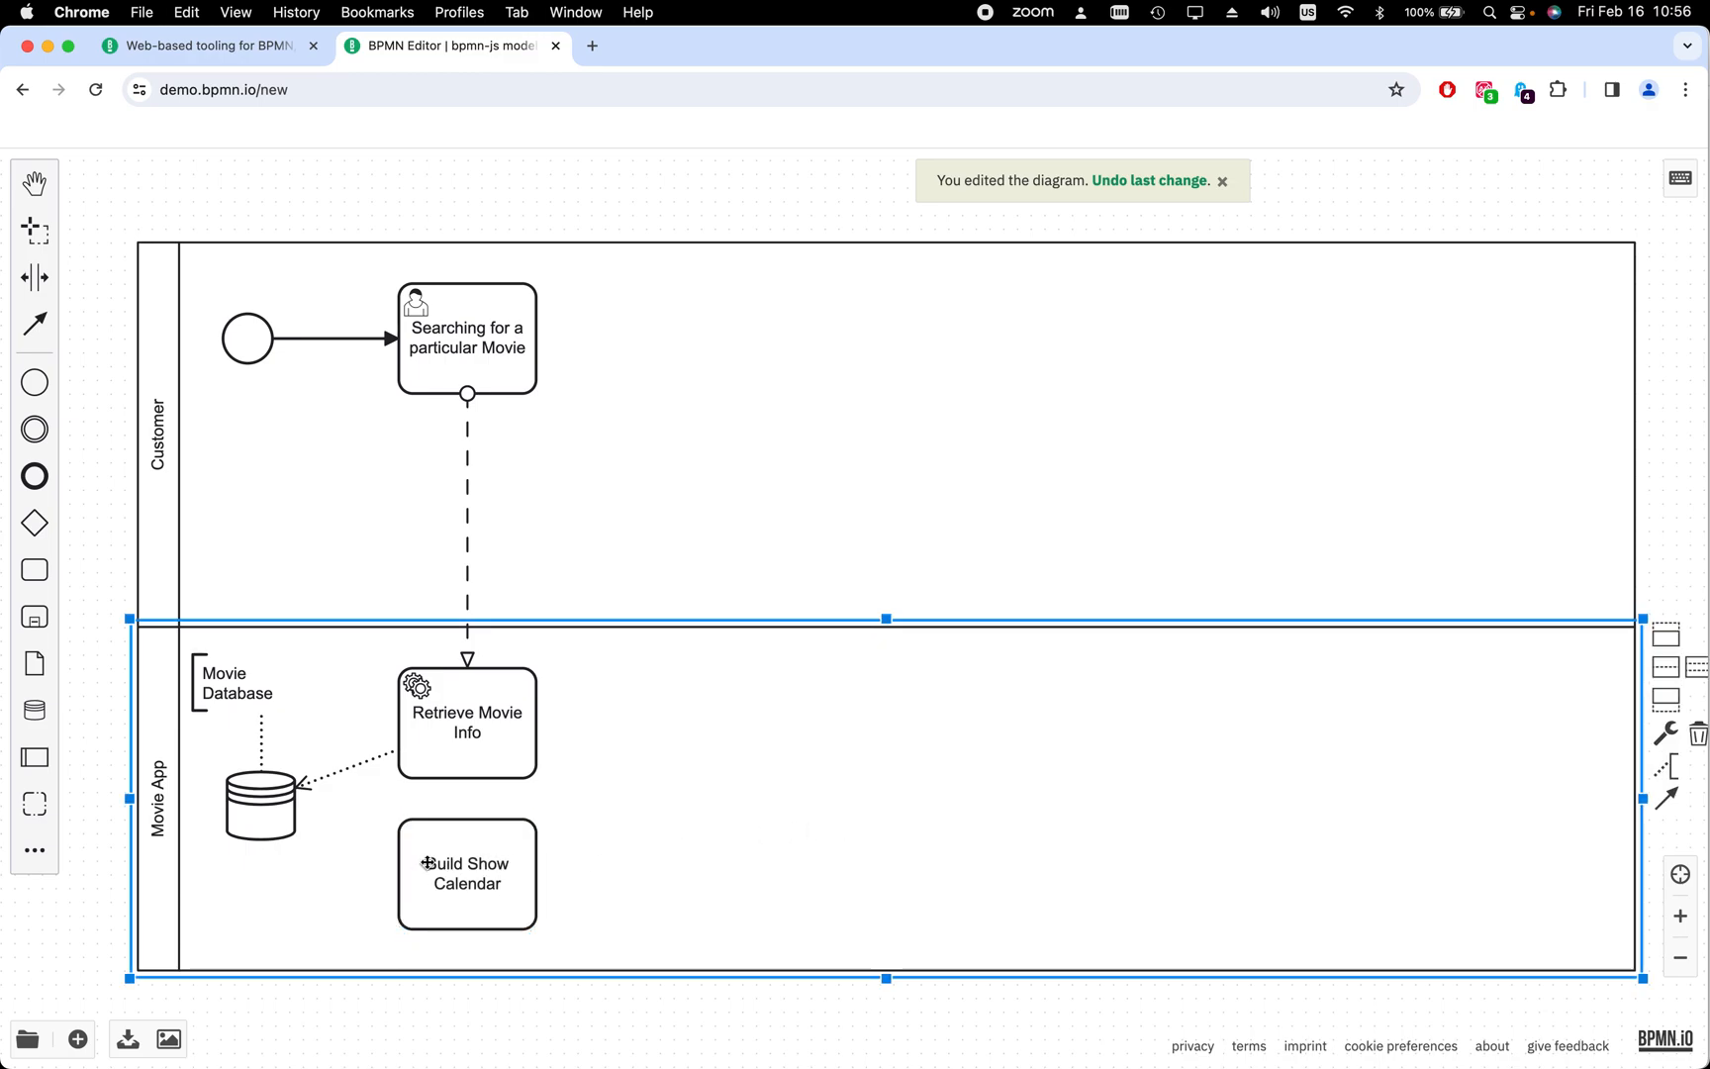
# Connect the data store to the Build Show Calendar task
pyautogui.click(289, 829)
pyautogui.moveTo(328, 843); pyautogui.dragTo(409, 888)
pyautogui.click(619, 904)
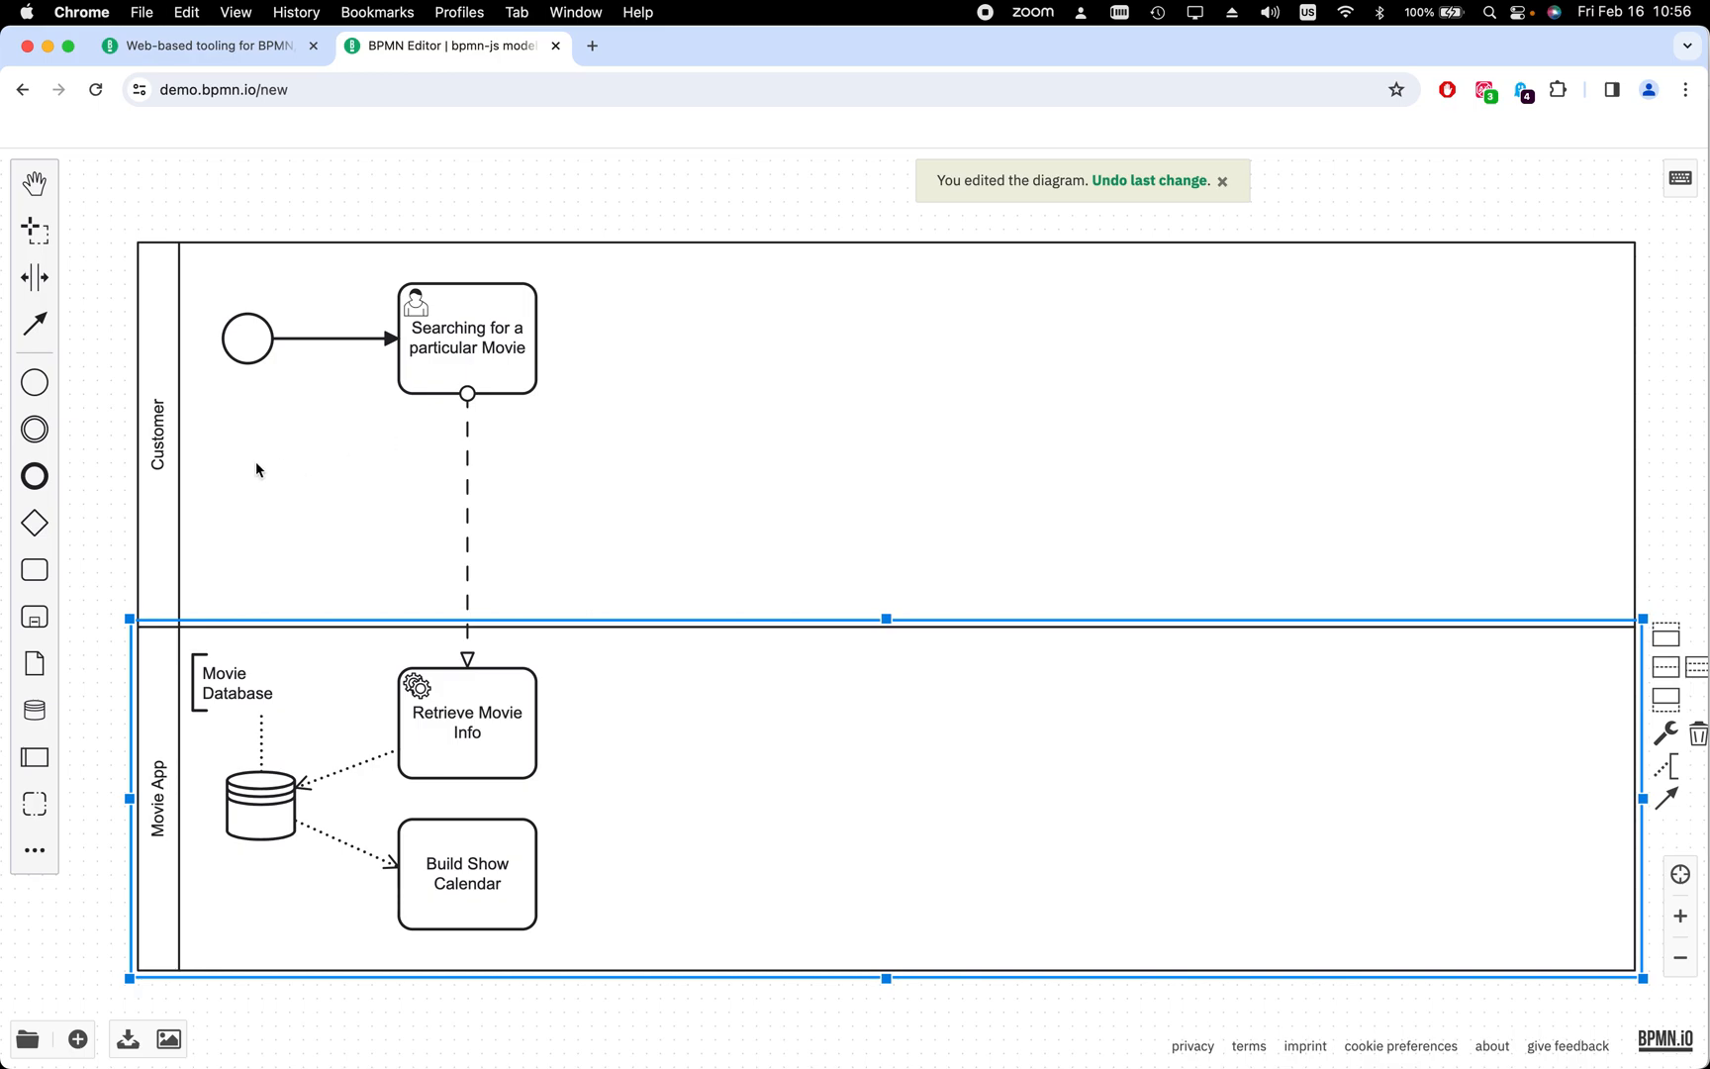
# Place a new task in the Customer pool to the right of the movie search task and leave its label empty
pyautogui.moveTo(34, 569); pyautogui.dragTo(752, 342)
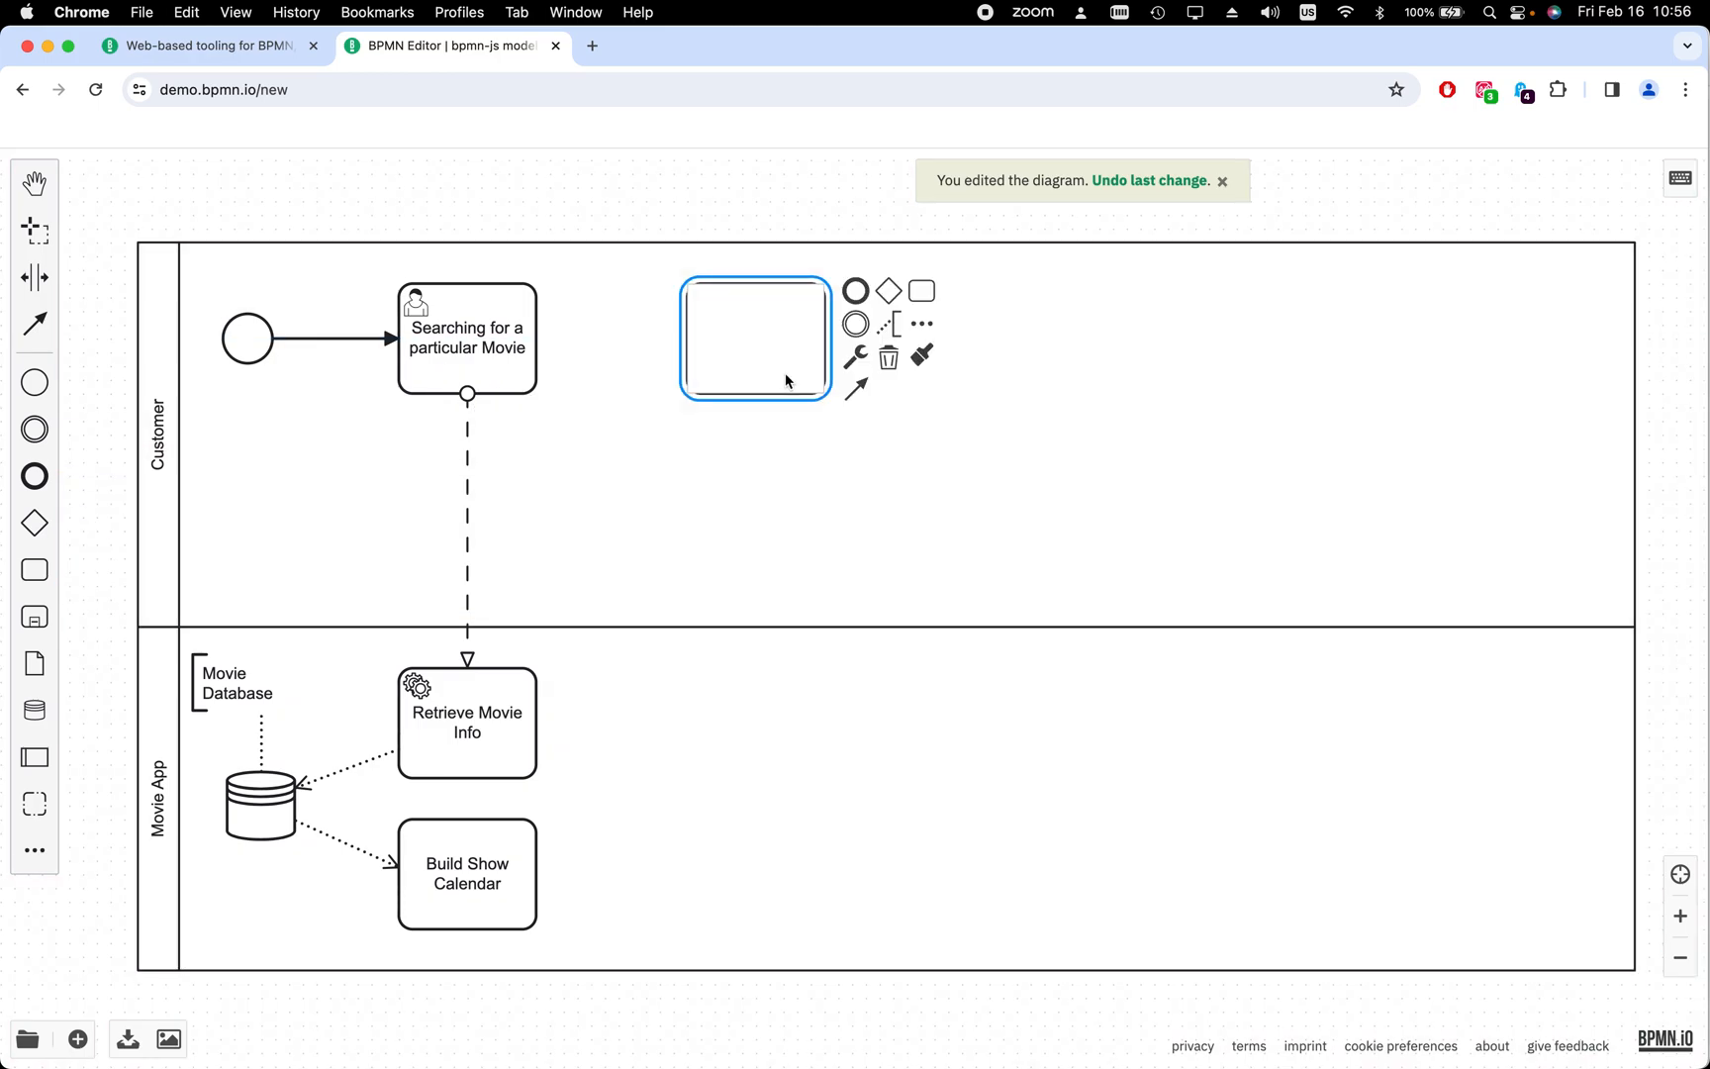
pyautogui.write('Select')
pyautogui.press('BackSpace')
pyautogui.press('BackSpace')
pyautogui.press('BackSpace')
pyautogui.press('BackSpace')
pyautogui.press('BackSpace')
pyautogui.press('BackSpace')
pyautogui.press('BackSpace')
# Rename the Build Show Calendar task as "Build Theater List"
pyautogui.click(496, 871)
pyautogui.doubleClick(500, 880)
pyautogui.moveTo(502, 884); pyautogui.dragTo(427, 864)
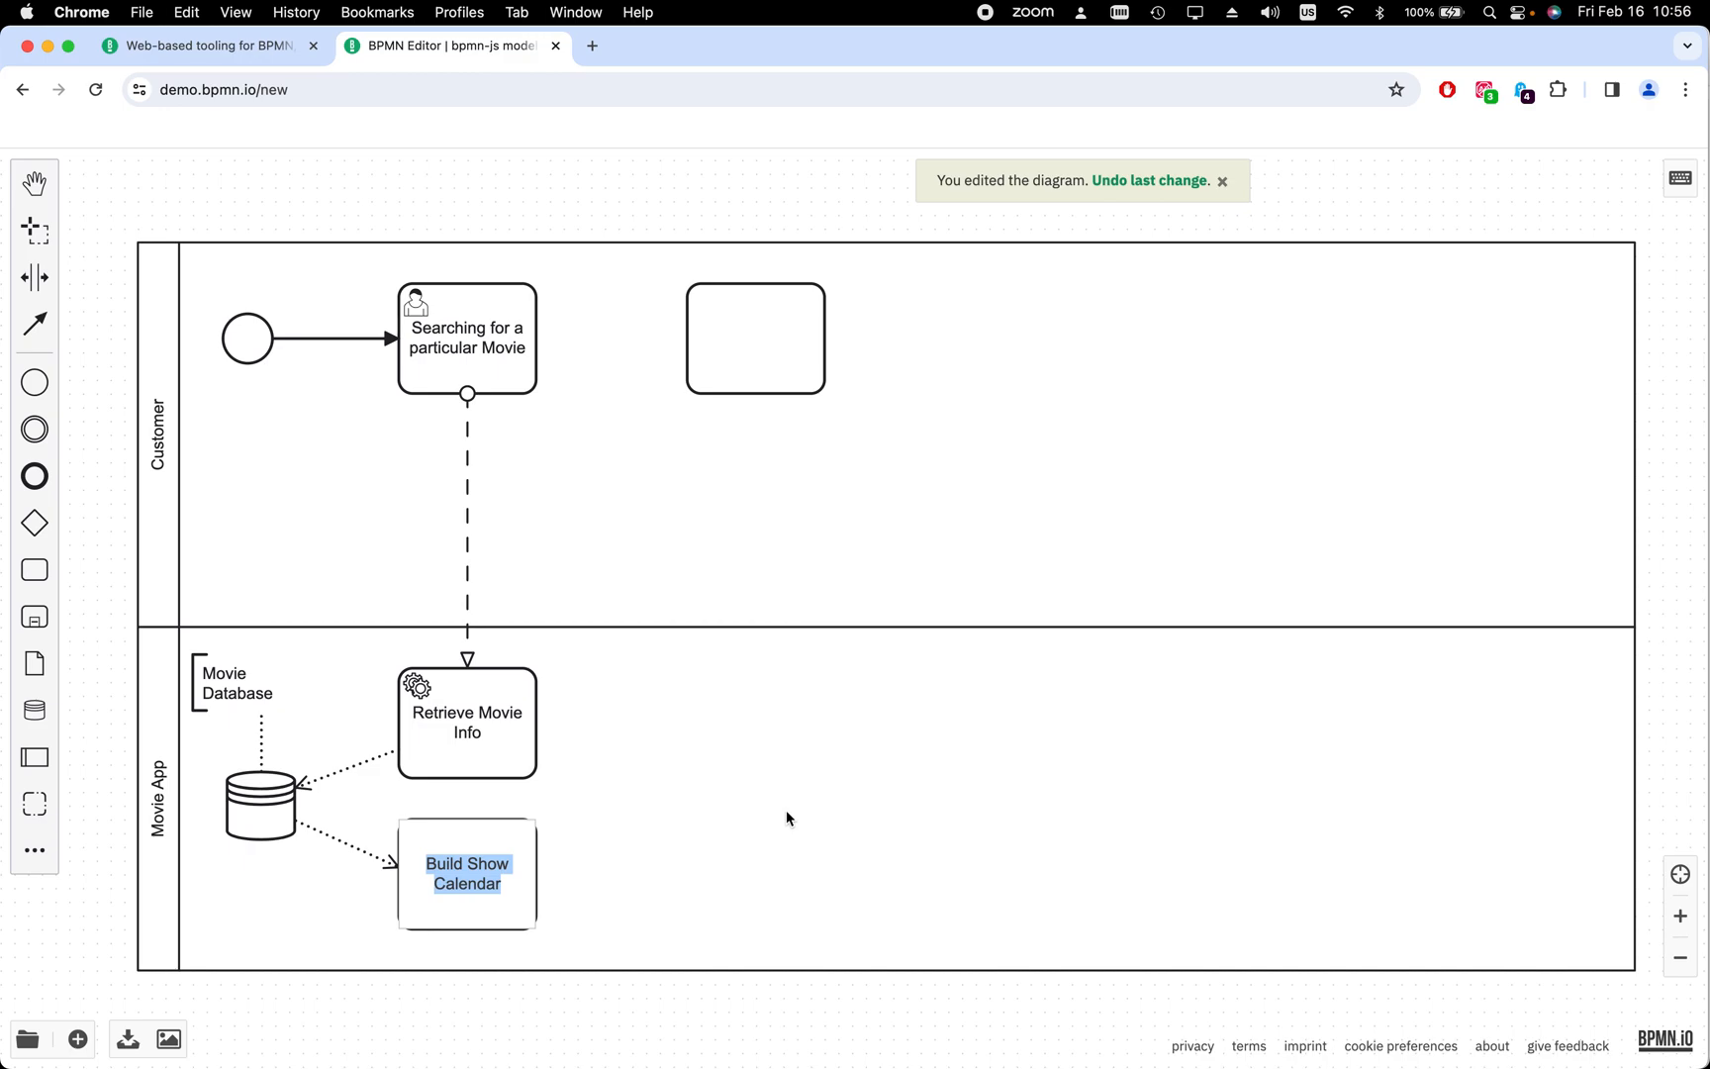
pyautogui.write('Buil')
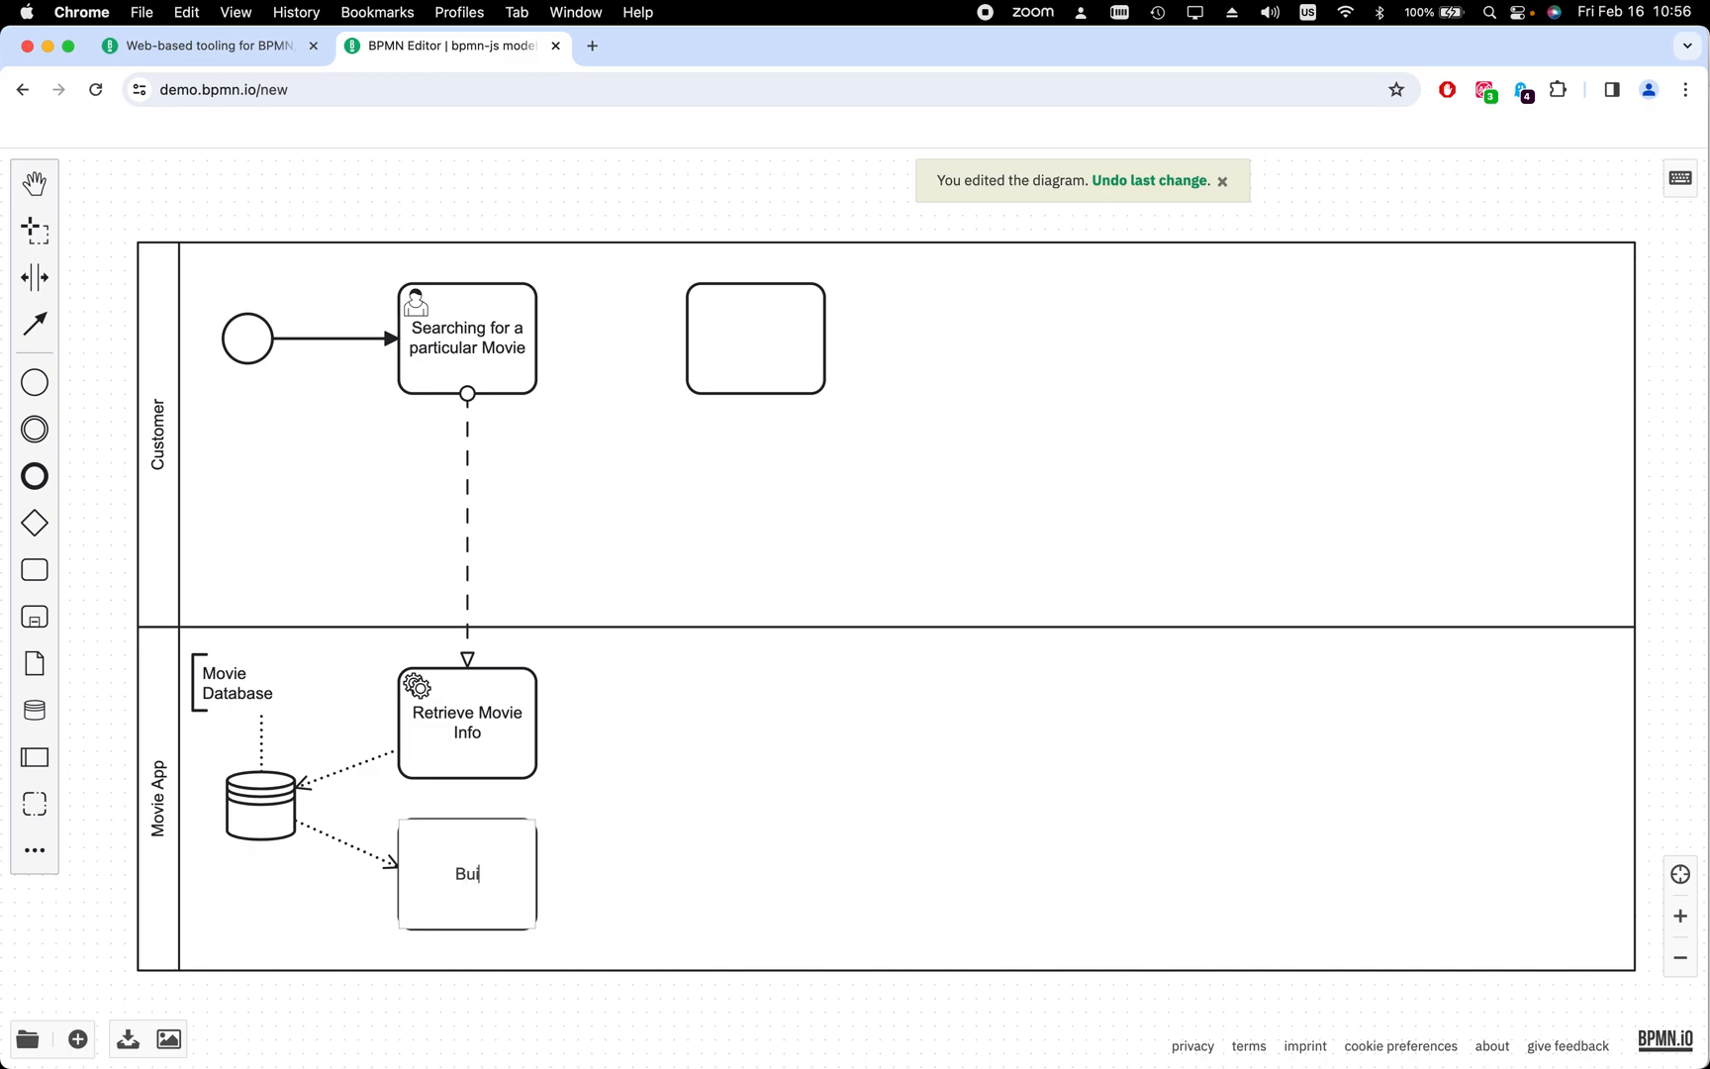
pyautogui.write('d Mo')
pyautogui.write('s')
pyautogui.press('BackSpace')
pyautogui.press('BackSpace')
pyautogui.press('BackSpace')
pyautogui.write('Theater List')
pyautogui.click(750, 869)
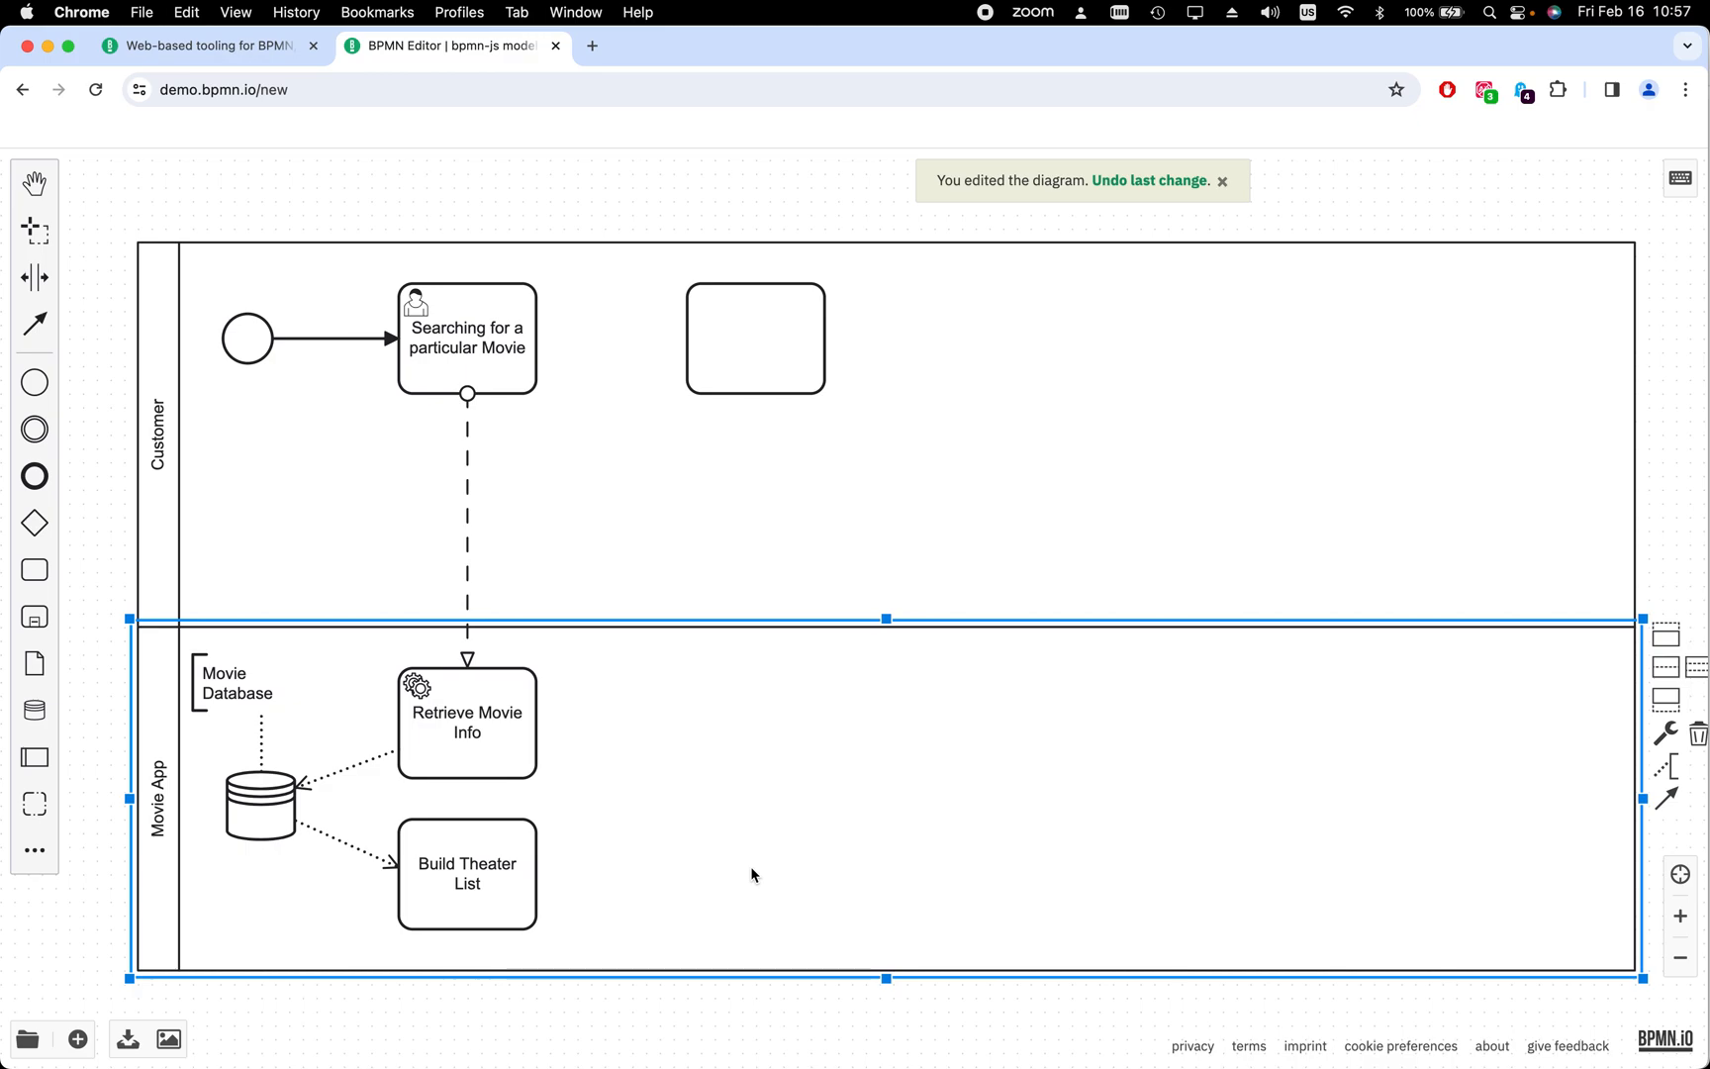
pyautogui.click(519, 890)
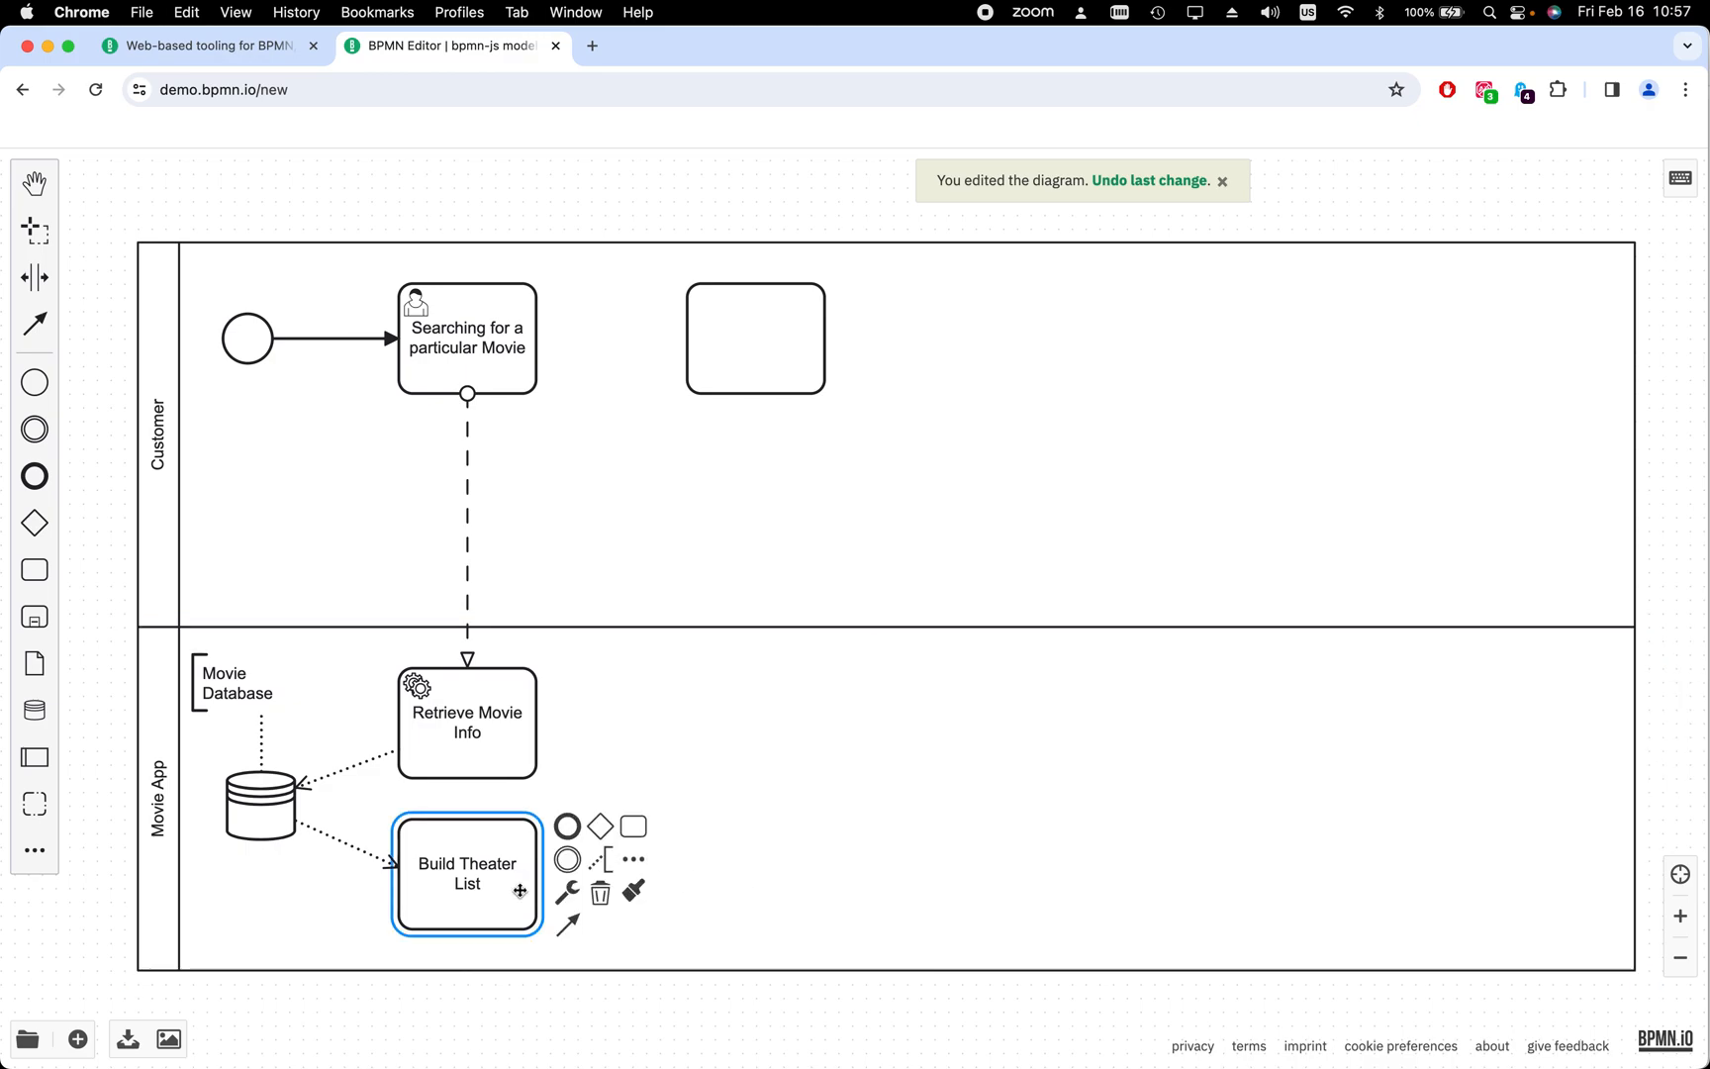
pyautogui.click(699, 760)
pyautogui.click(512, 871)
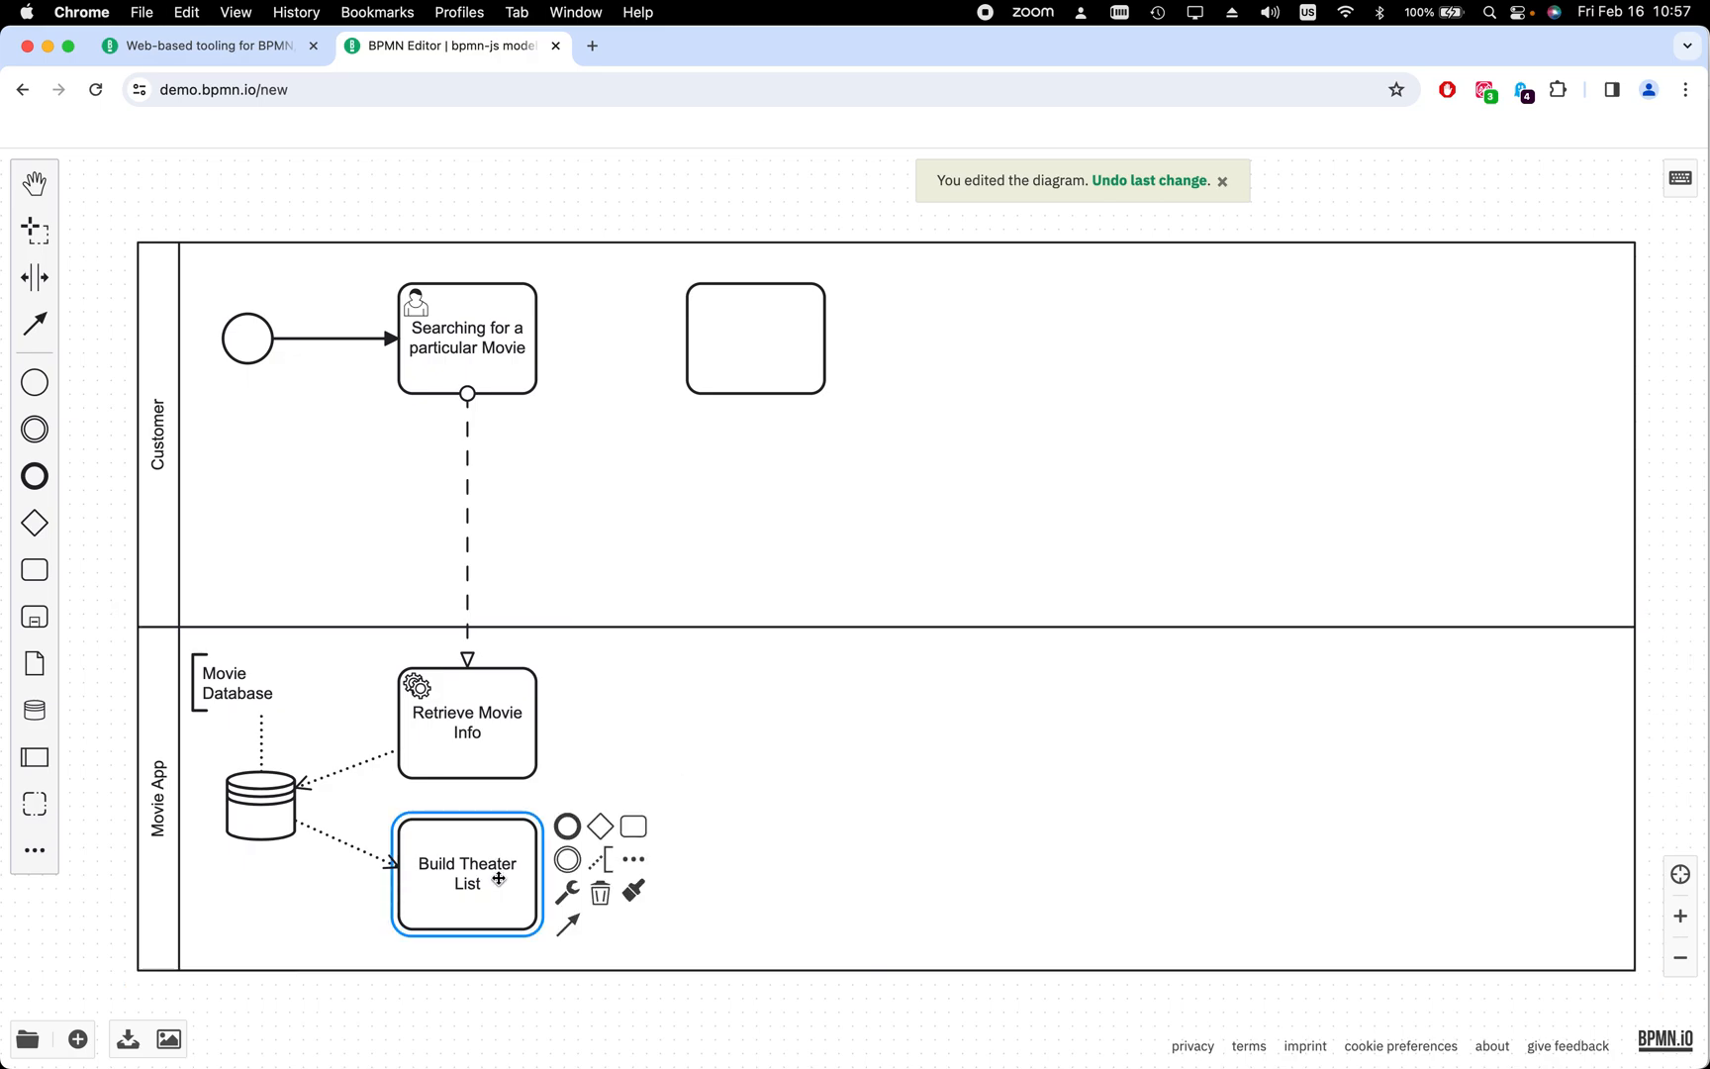
pyautogui.click(639, 734)
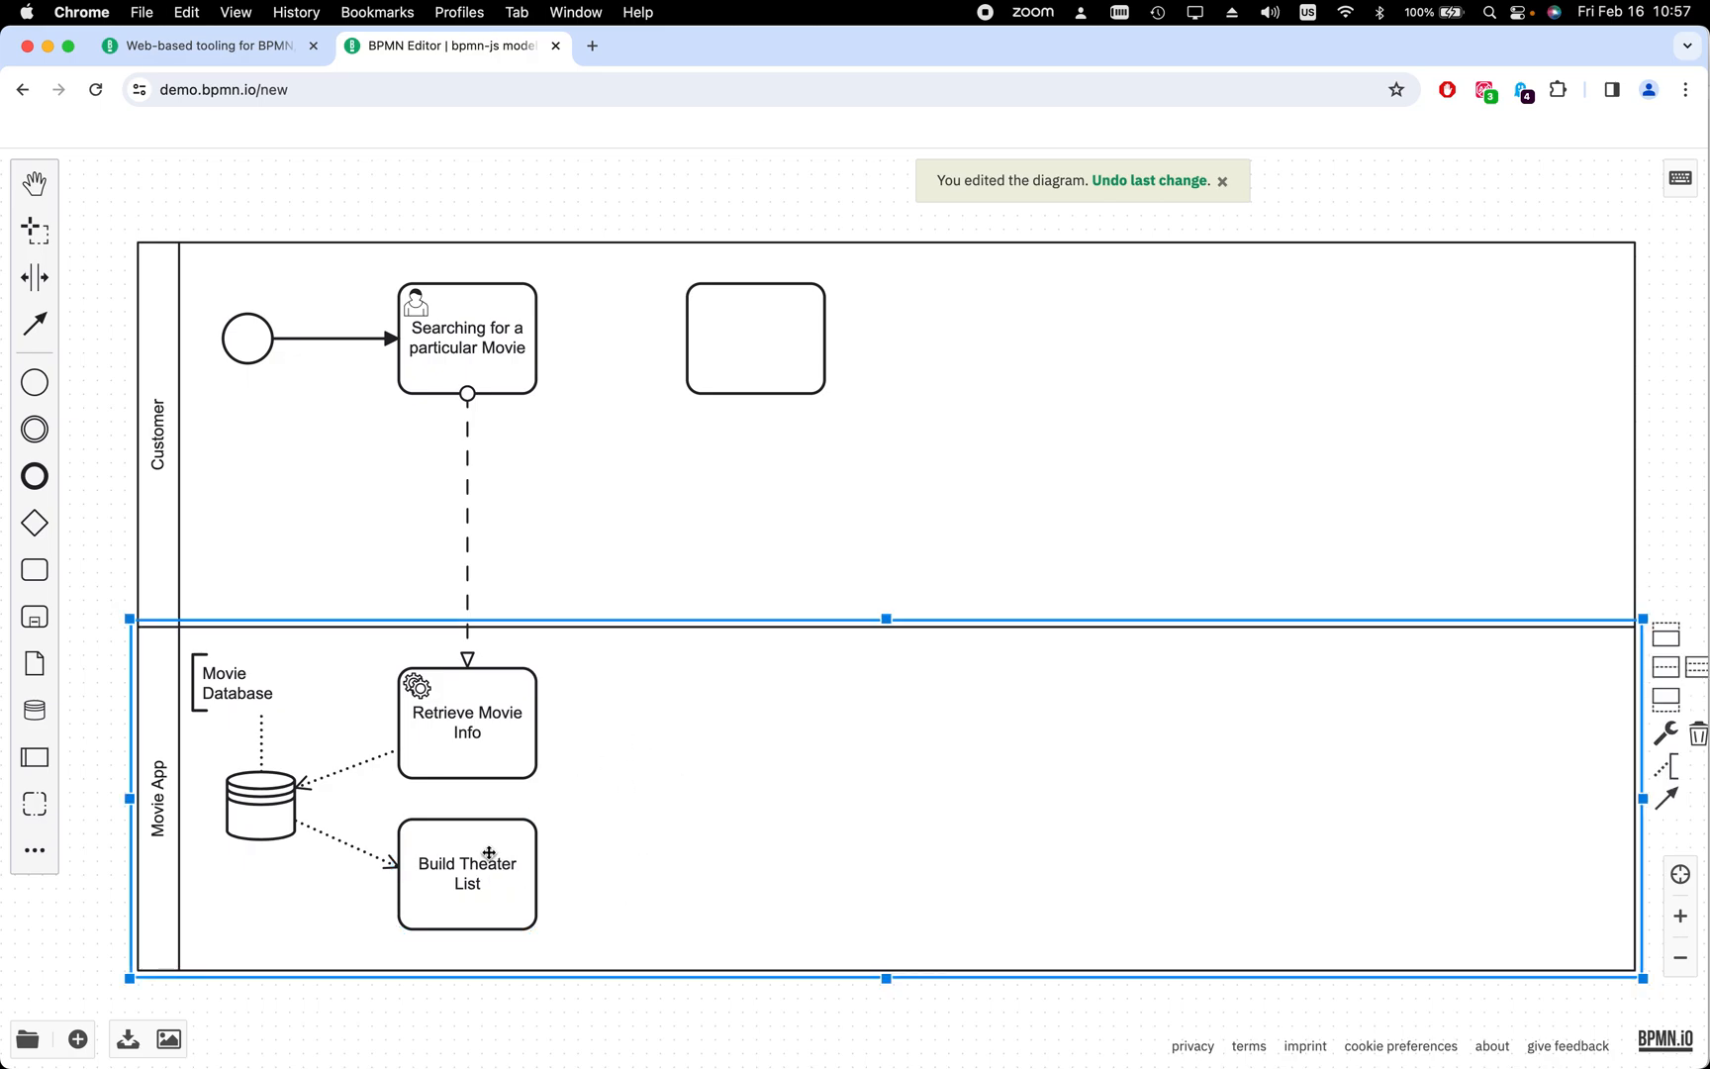
# Extend the Build Theater List task's label to "Build Theater List and schedule"
pyautogui.click(482, 864)
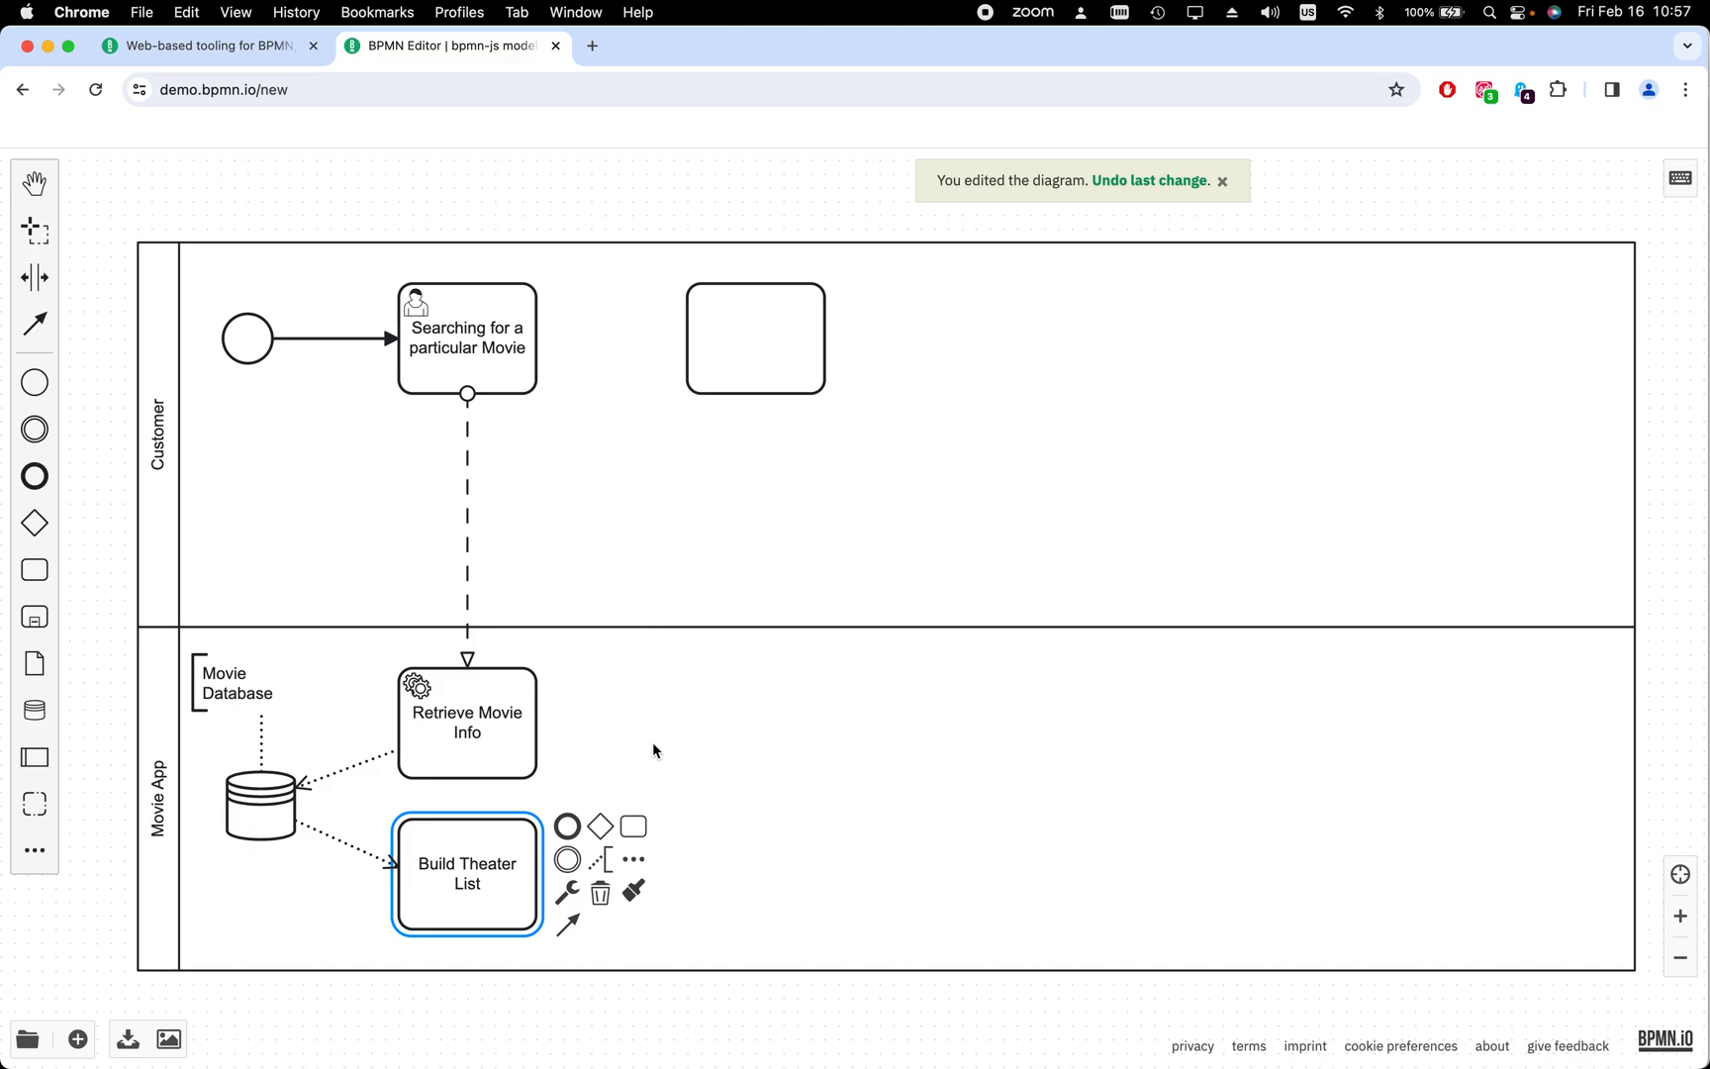
pyautogui.doubleClick(462, 888)
pyautogui.write('and ')
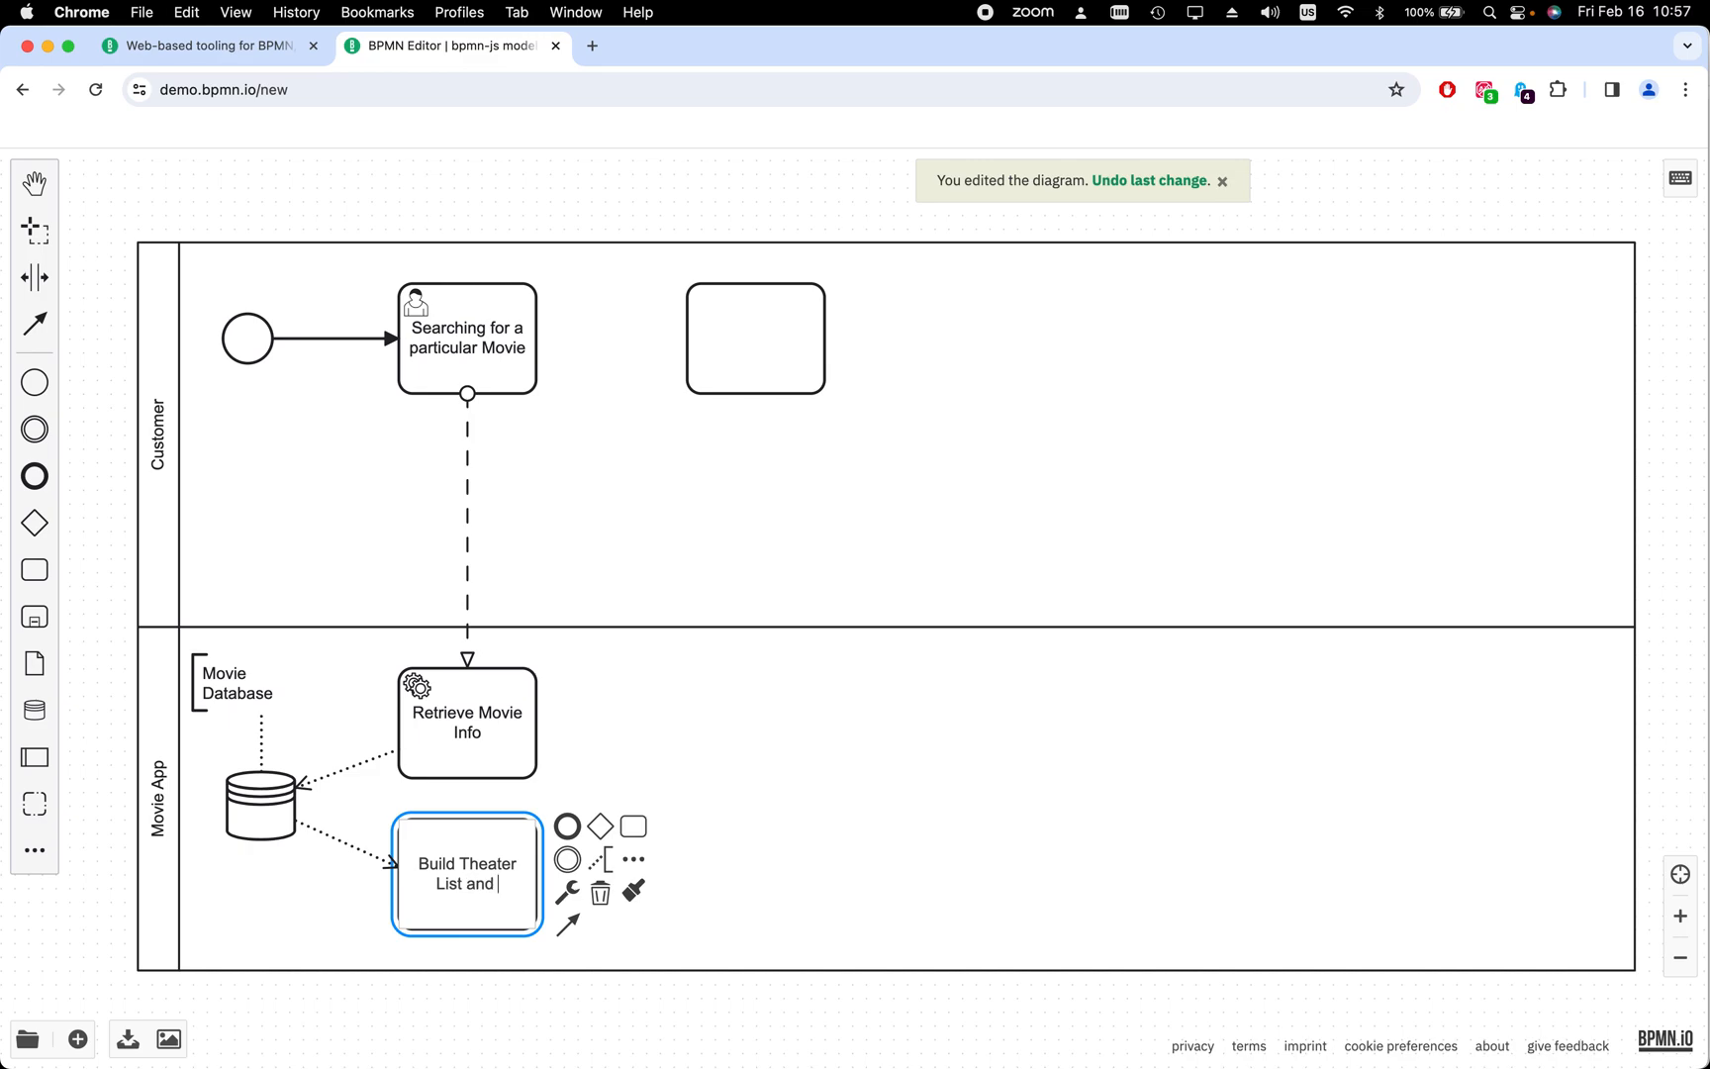
pyautogui.write('schedule')
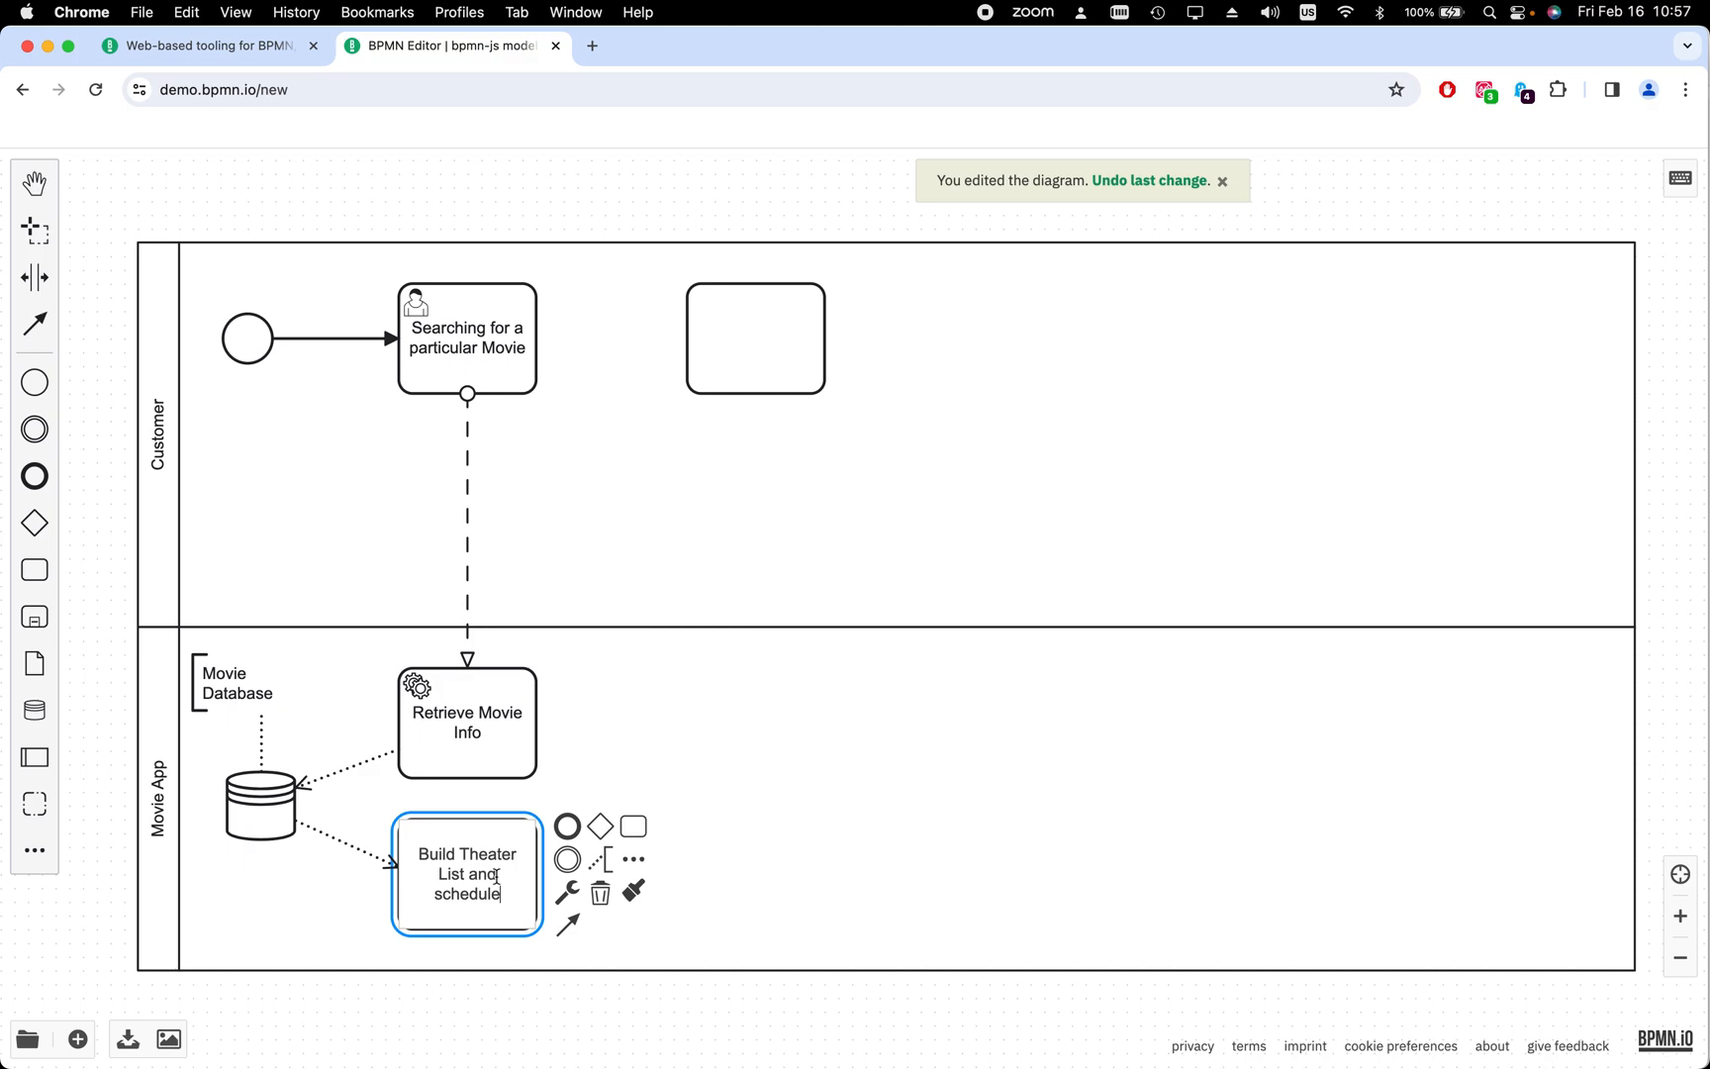
# Label the empty task in the Customer pool "Select Theatre and Schedule"
pyautogui.click(745, 744)
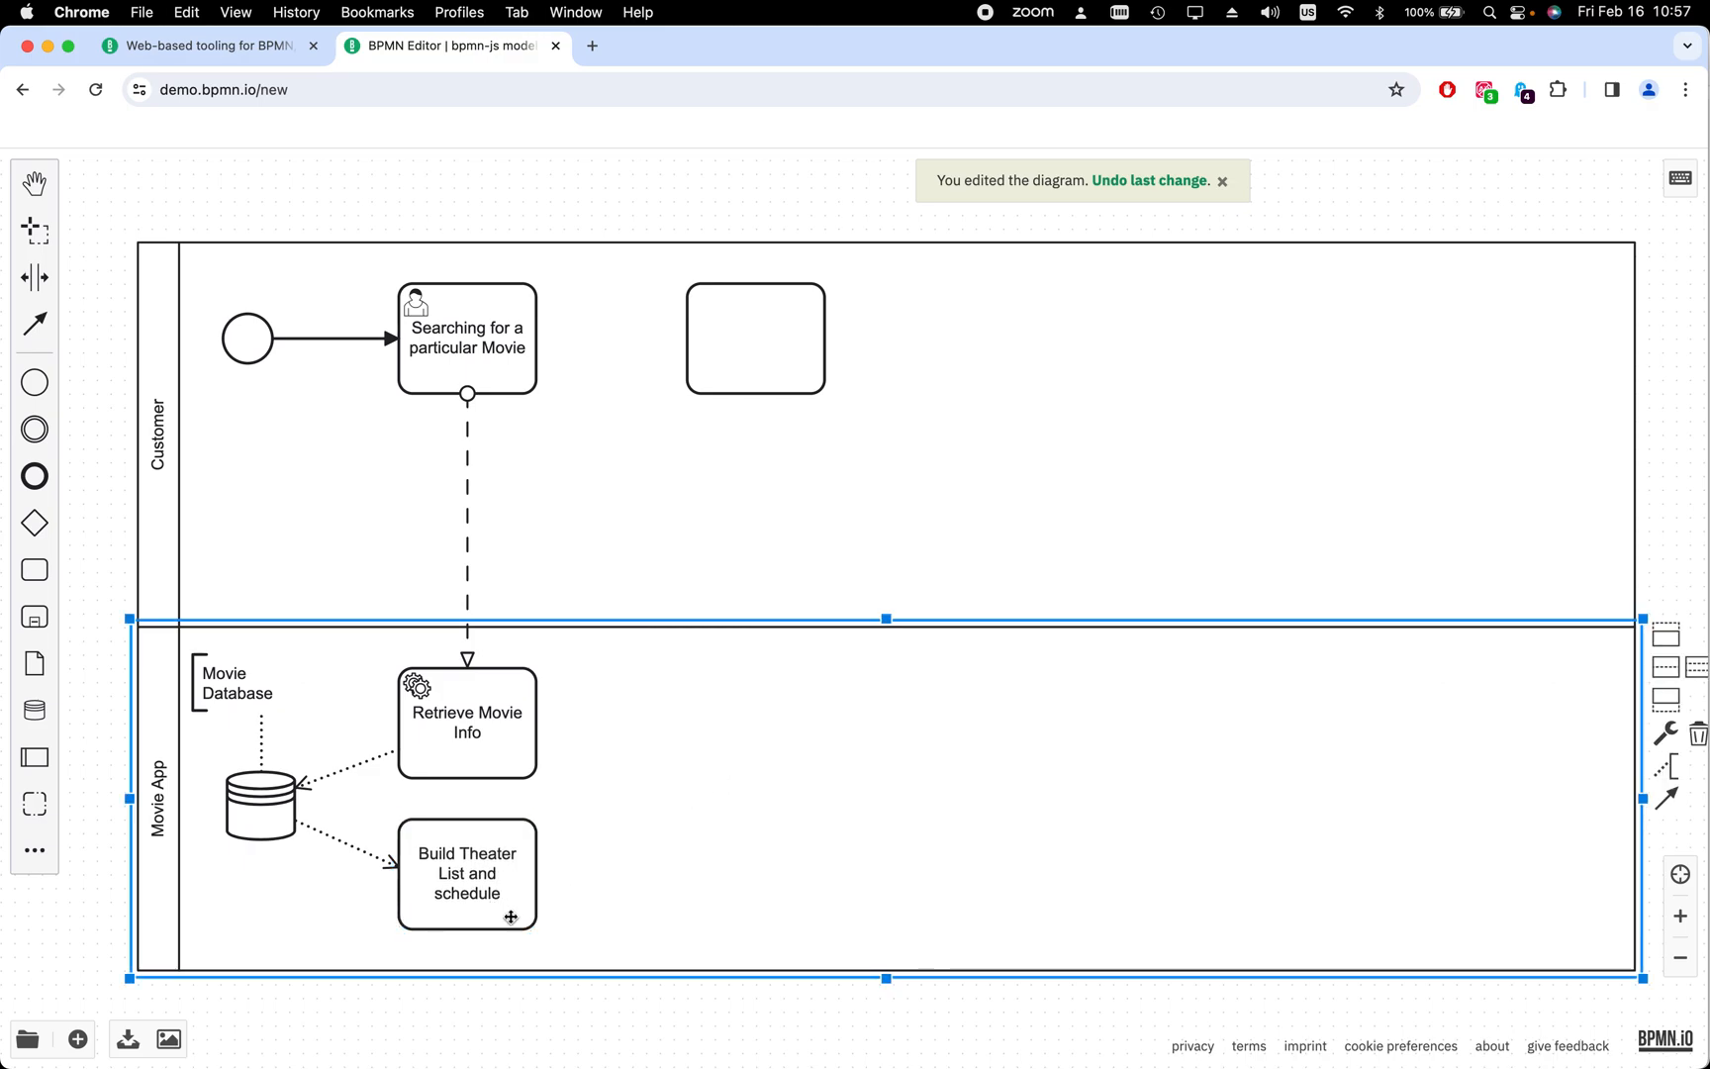
pyautogui.click(95, 754)
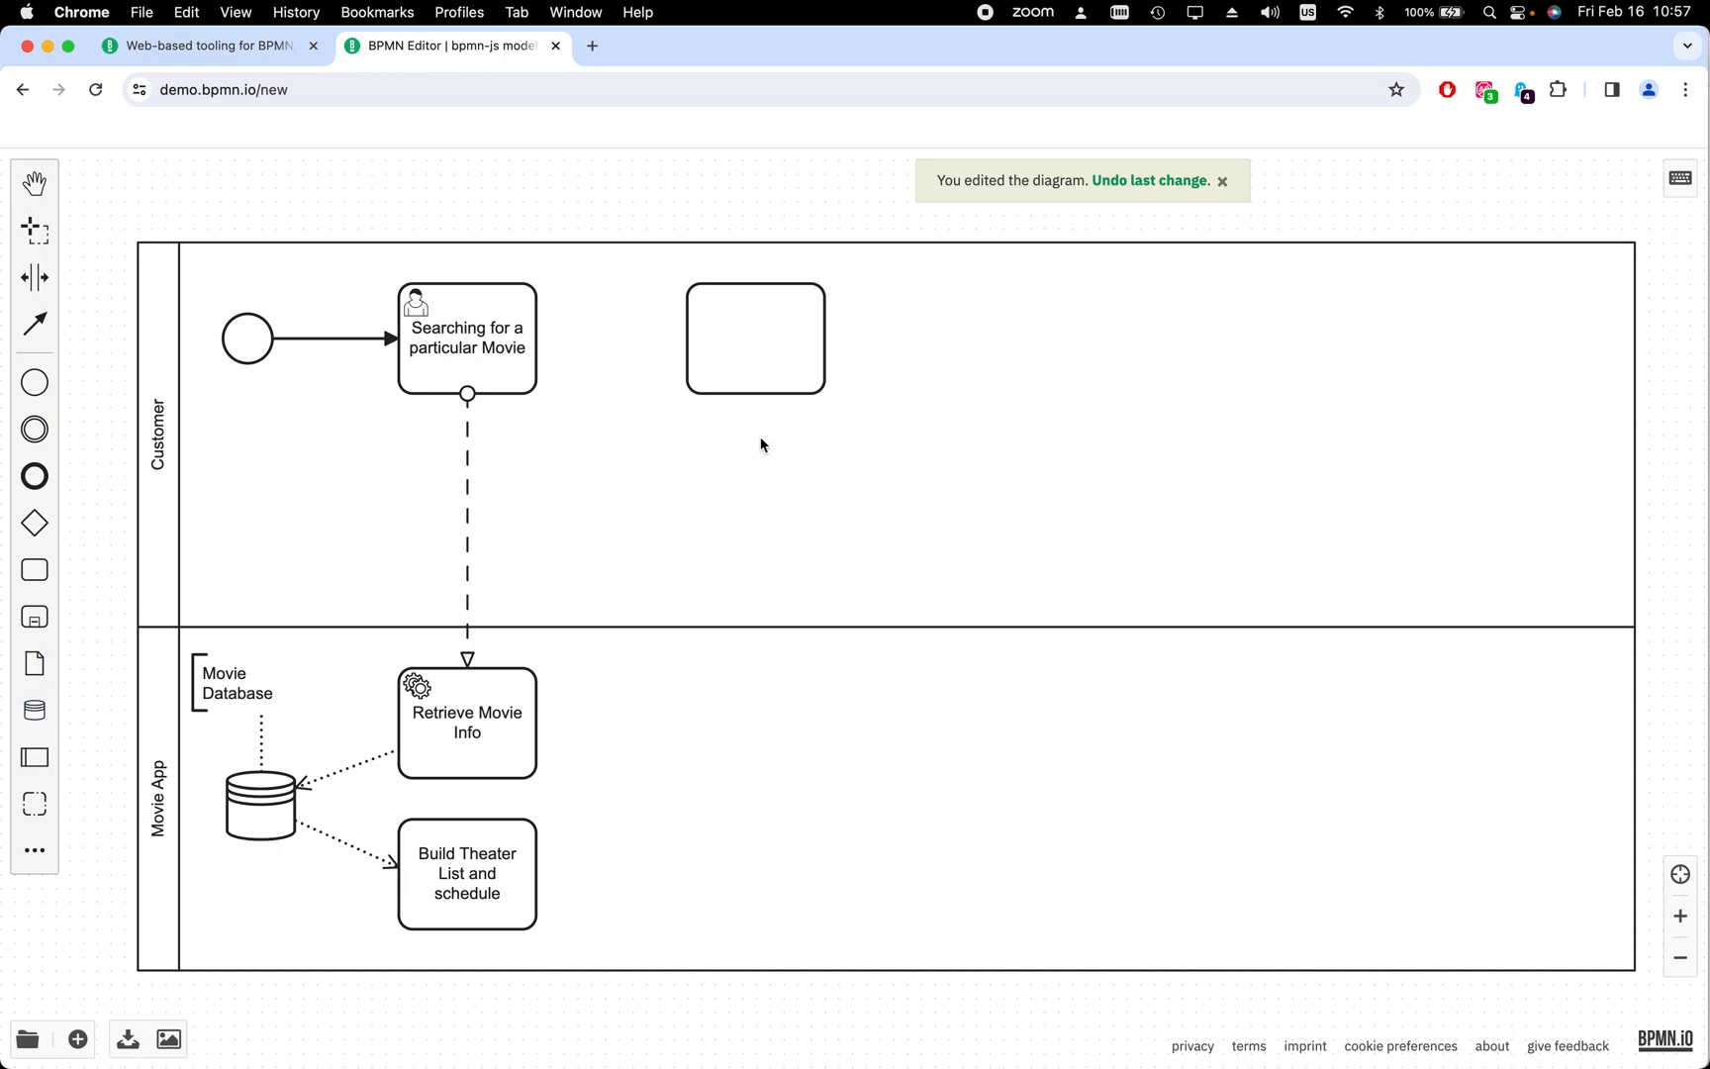
pyautogui.doubleClick(749, 361)
pyautogui.write('Select T')
pyautogui.write('heatre and')
pyautogui.write(' Sc')
pyautogui.write('heu')
pyautogui.write('ule')
pyautogui.click(906, 460)
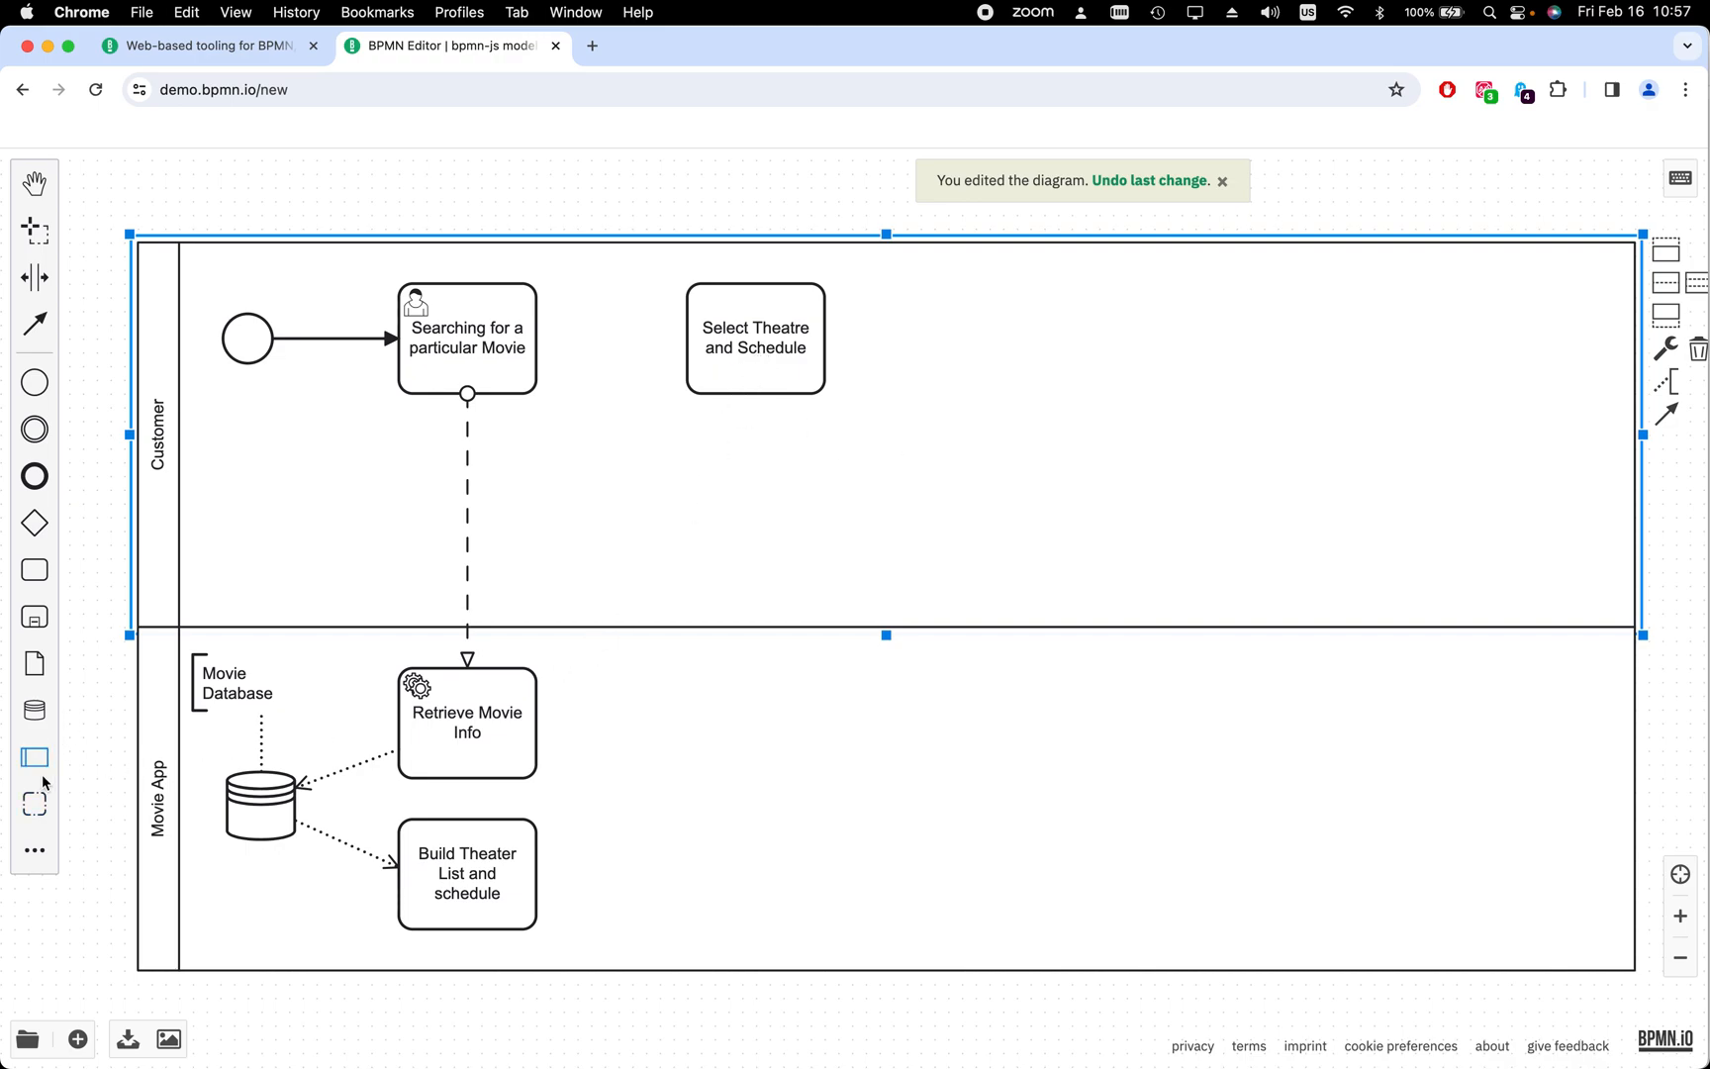
pyautogui.click(41, 327)
pyautogui.moveTo(416, 881); pyautogui.dragTo(662, 594)
pyautogui.moveTo(676, 726); pyautogui.dragTo(540, 869)
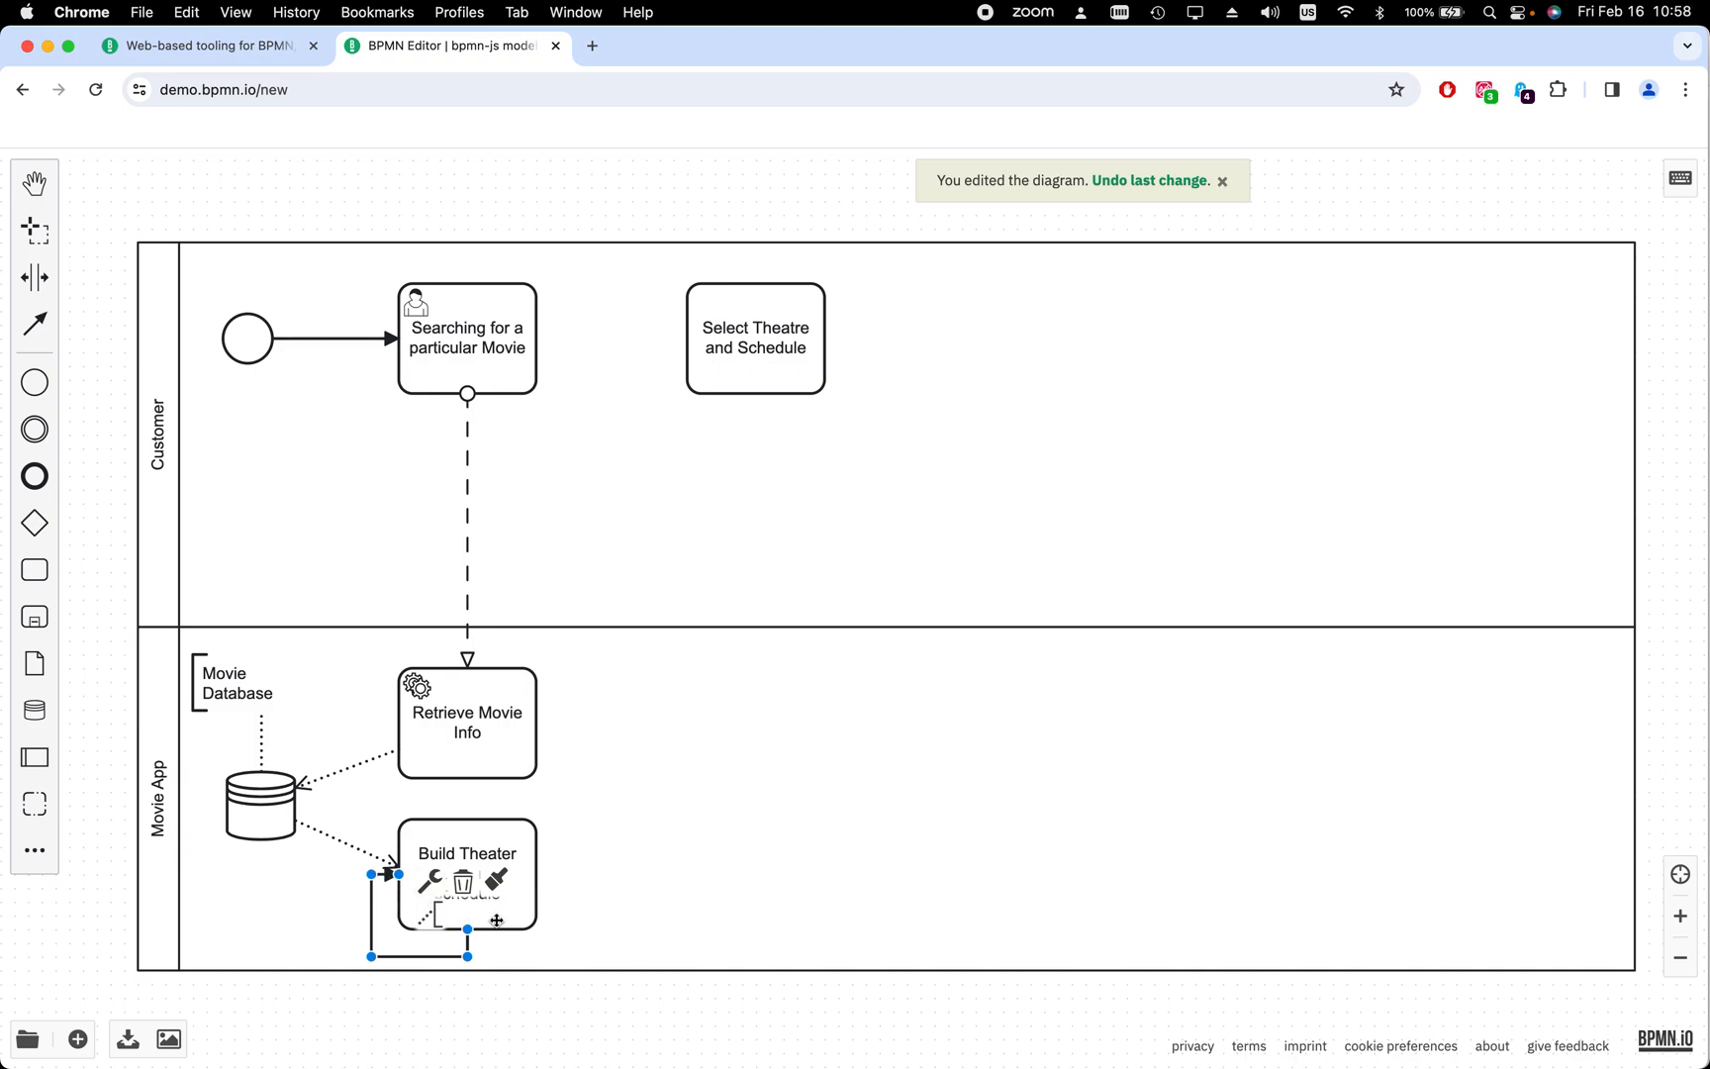
pyautogui.press('Delete')
# Connect Build Theater List and schedule to Select Theatre and Schedule with a message flow leaving from the source task's right edge
pyautogui.click(538, 871)
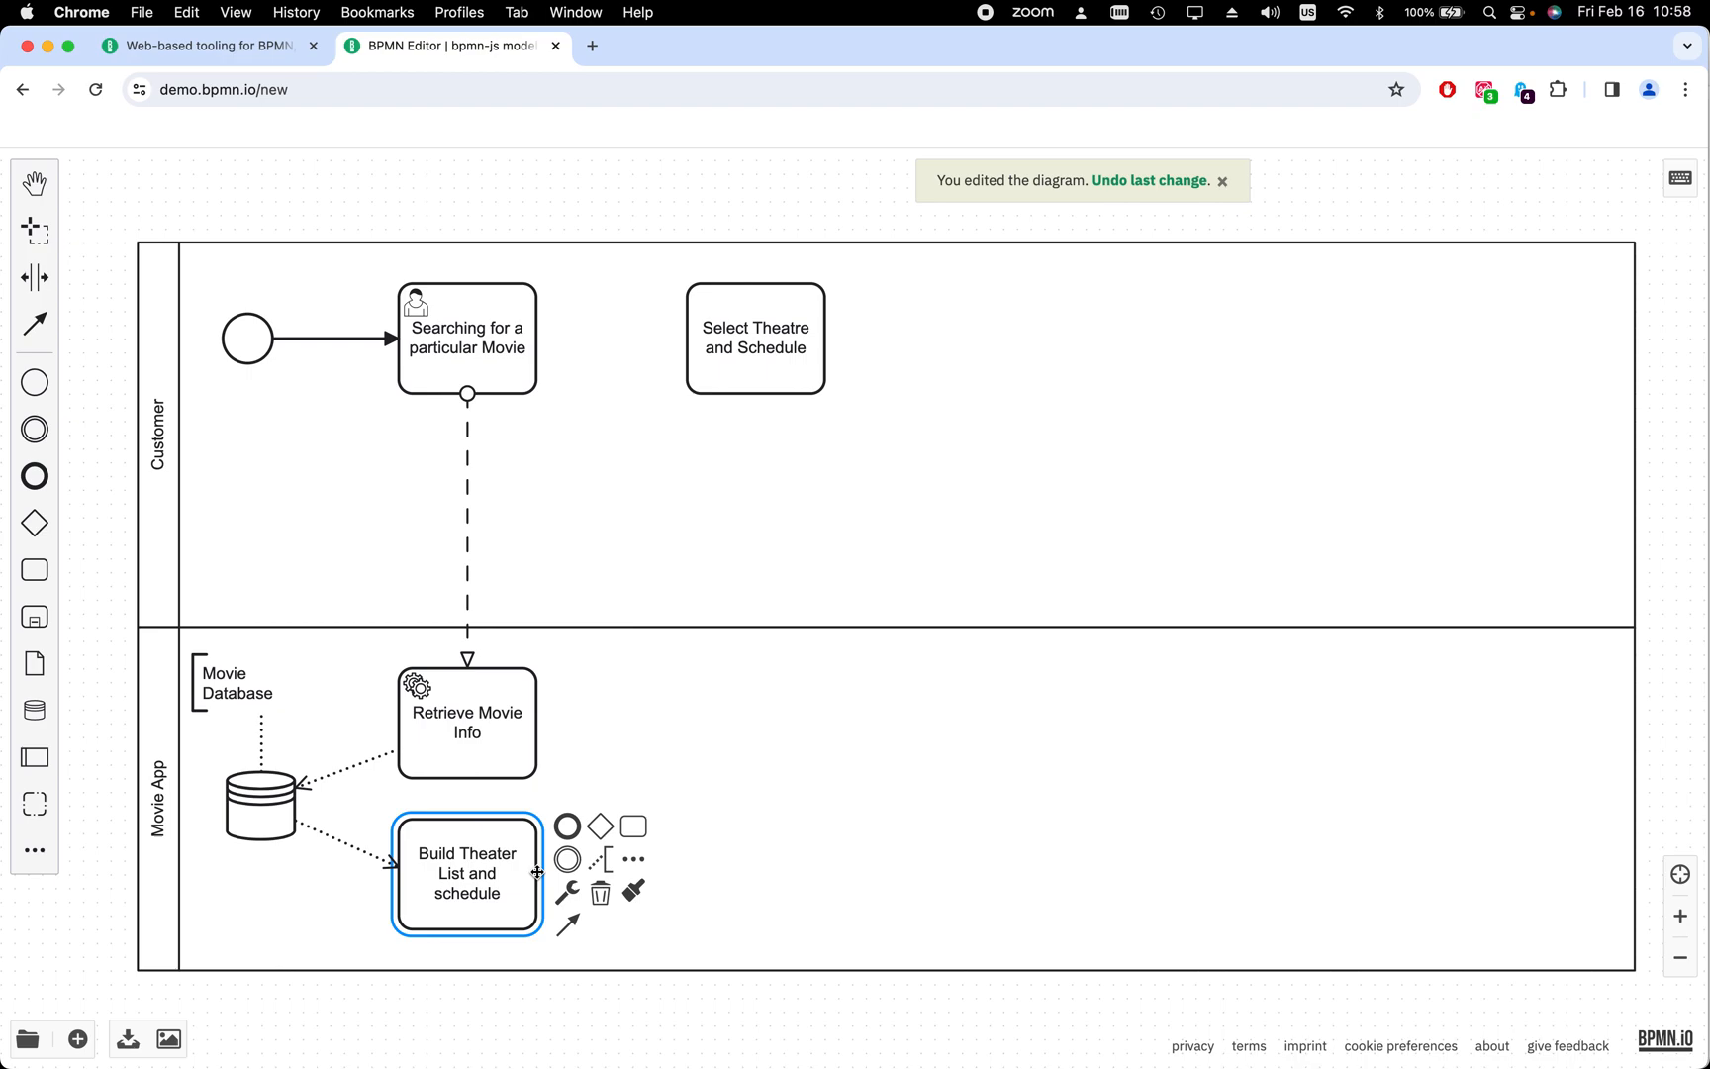
pyautogui.moveTo(574, 922); pyautogui.dragTo(771, 397)
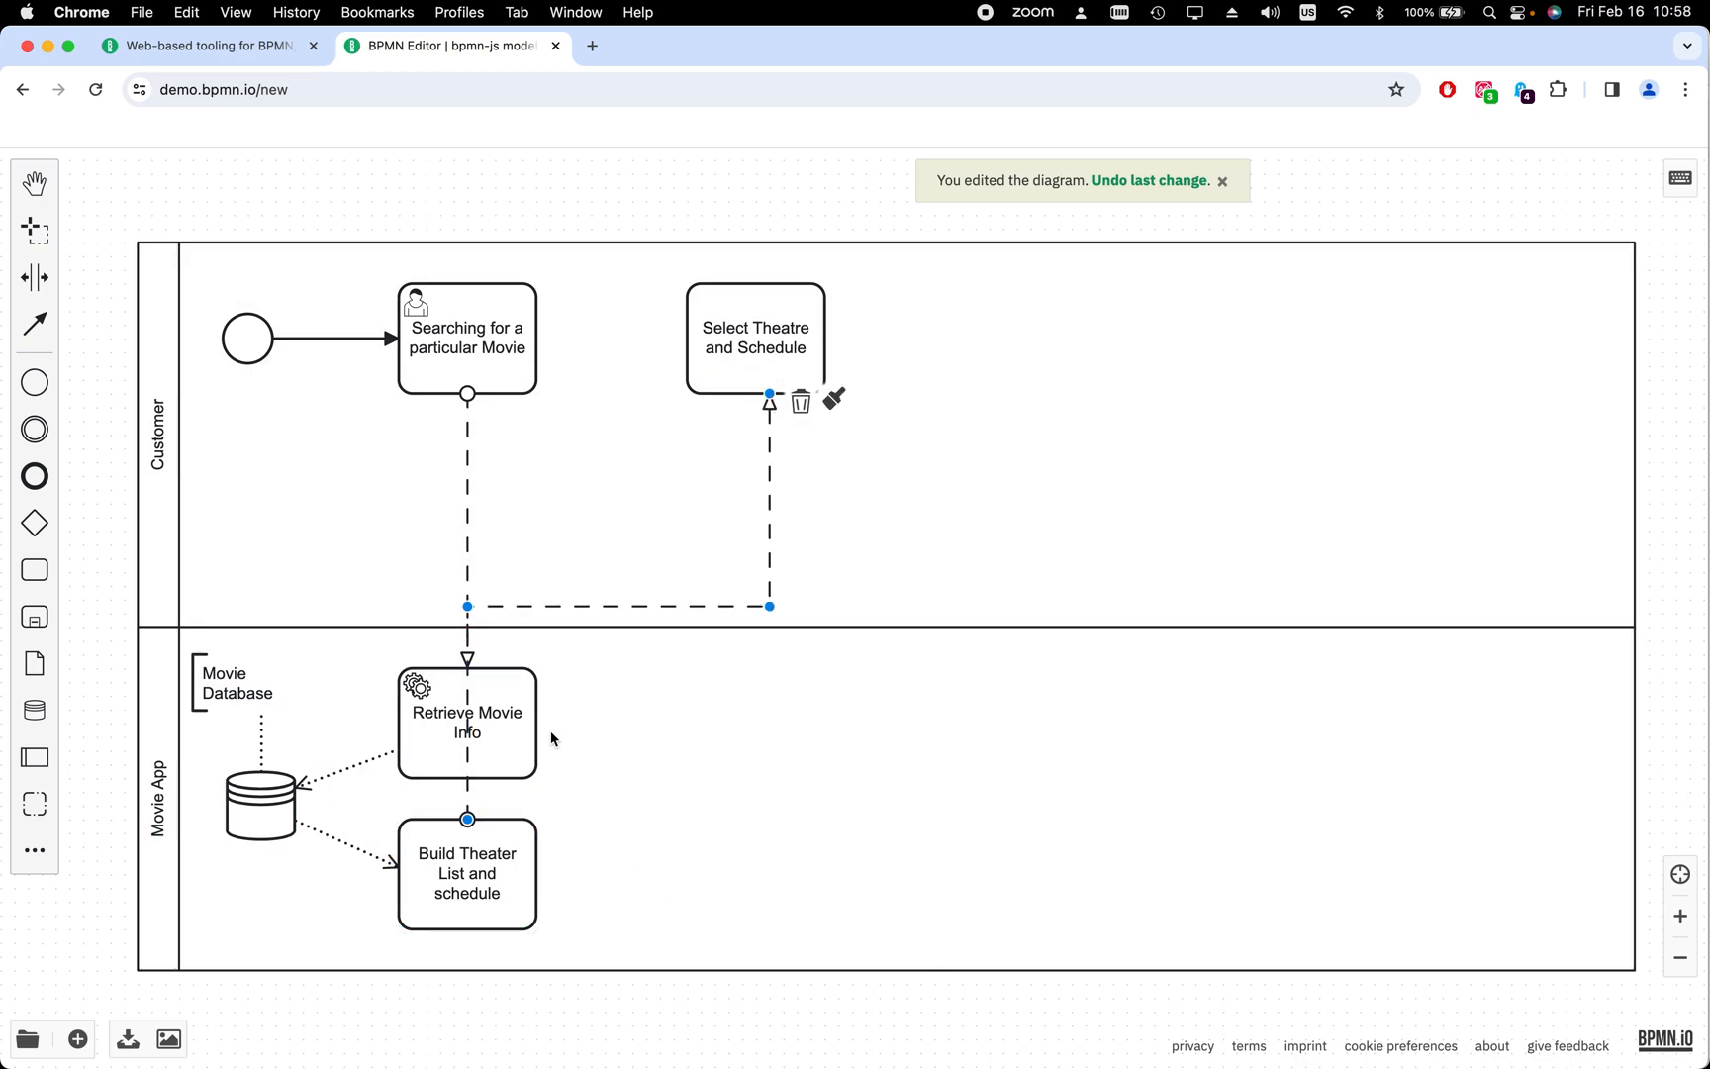
pyautogui.moveTo(472, 822); pyautogui.dragTo(539, 896)
pyautogui.moveTo(673, 605); pyautogui.dragTo(689, 877)
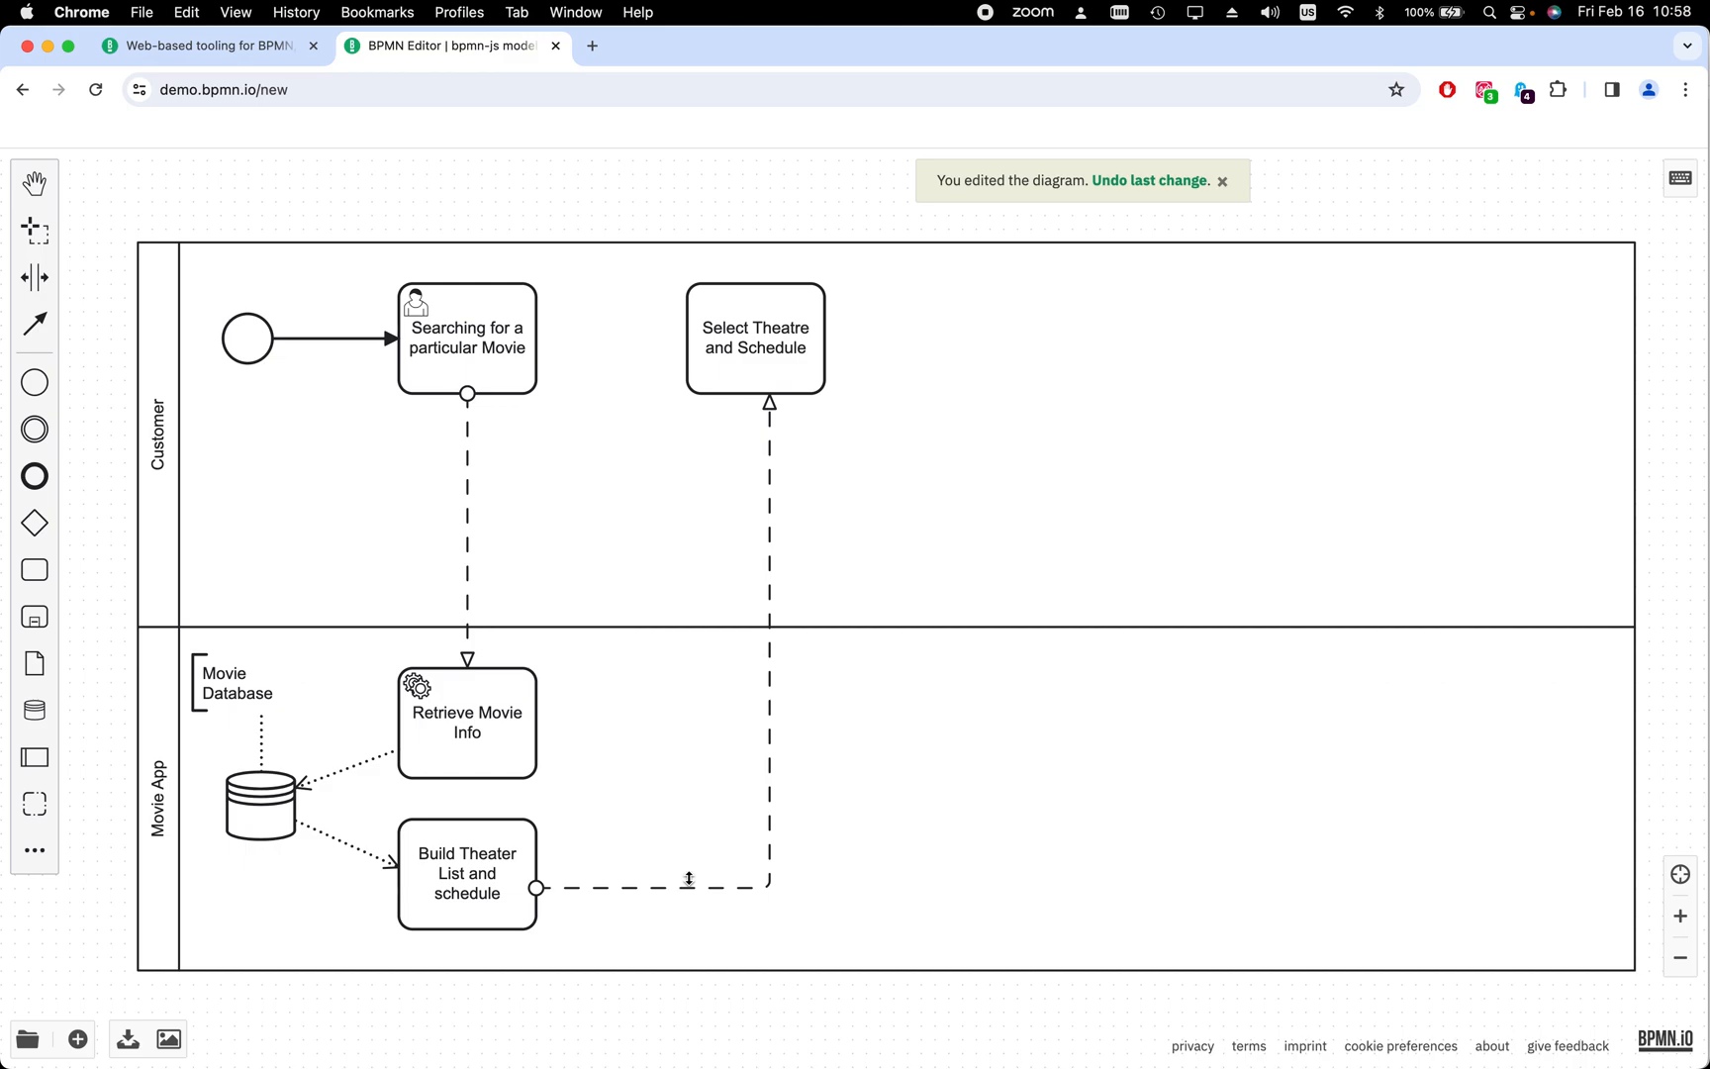
# Move the Select Theatre and Schedule task closer to the movie search task, keeping it on the same row
pyautogui.click(894, 805)
pyautogui.moveTo(796, 349); pyautogui.dragTo(749, 388)
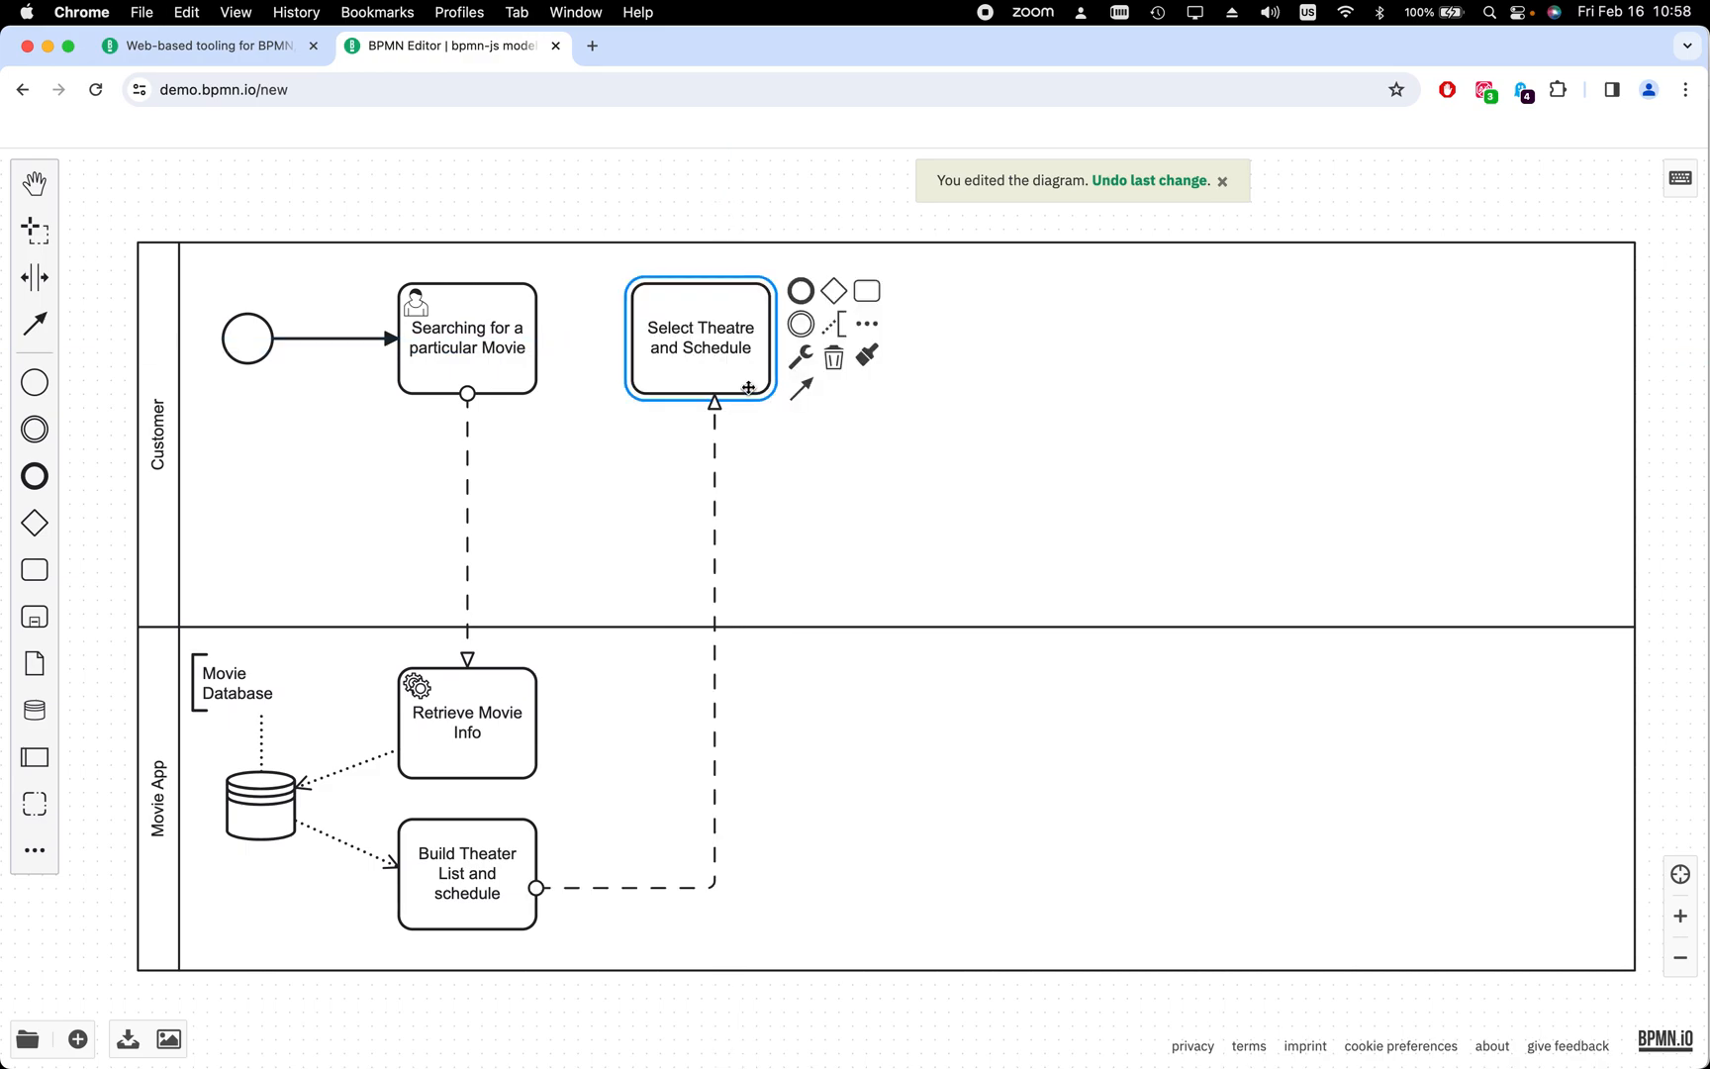
pyautogui.click(866, 494)
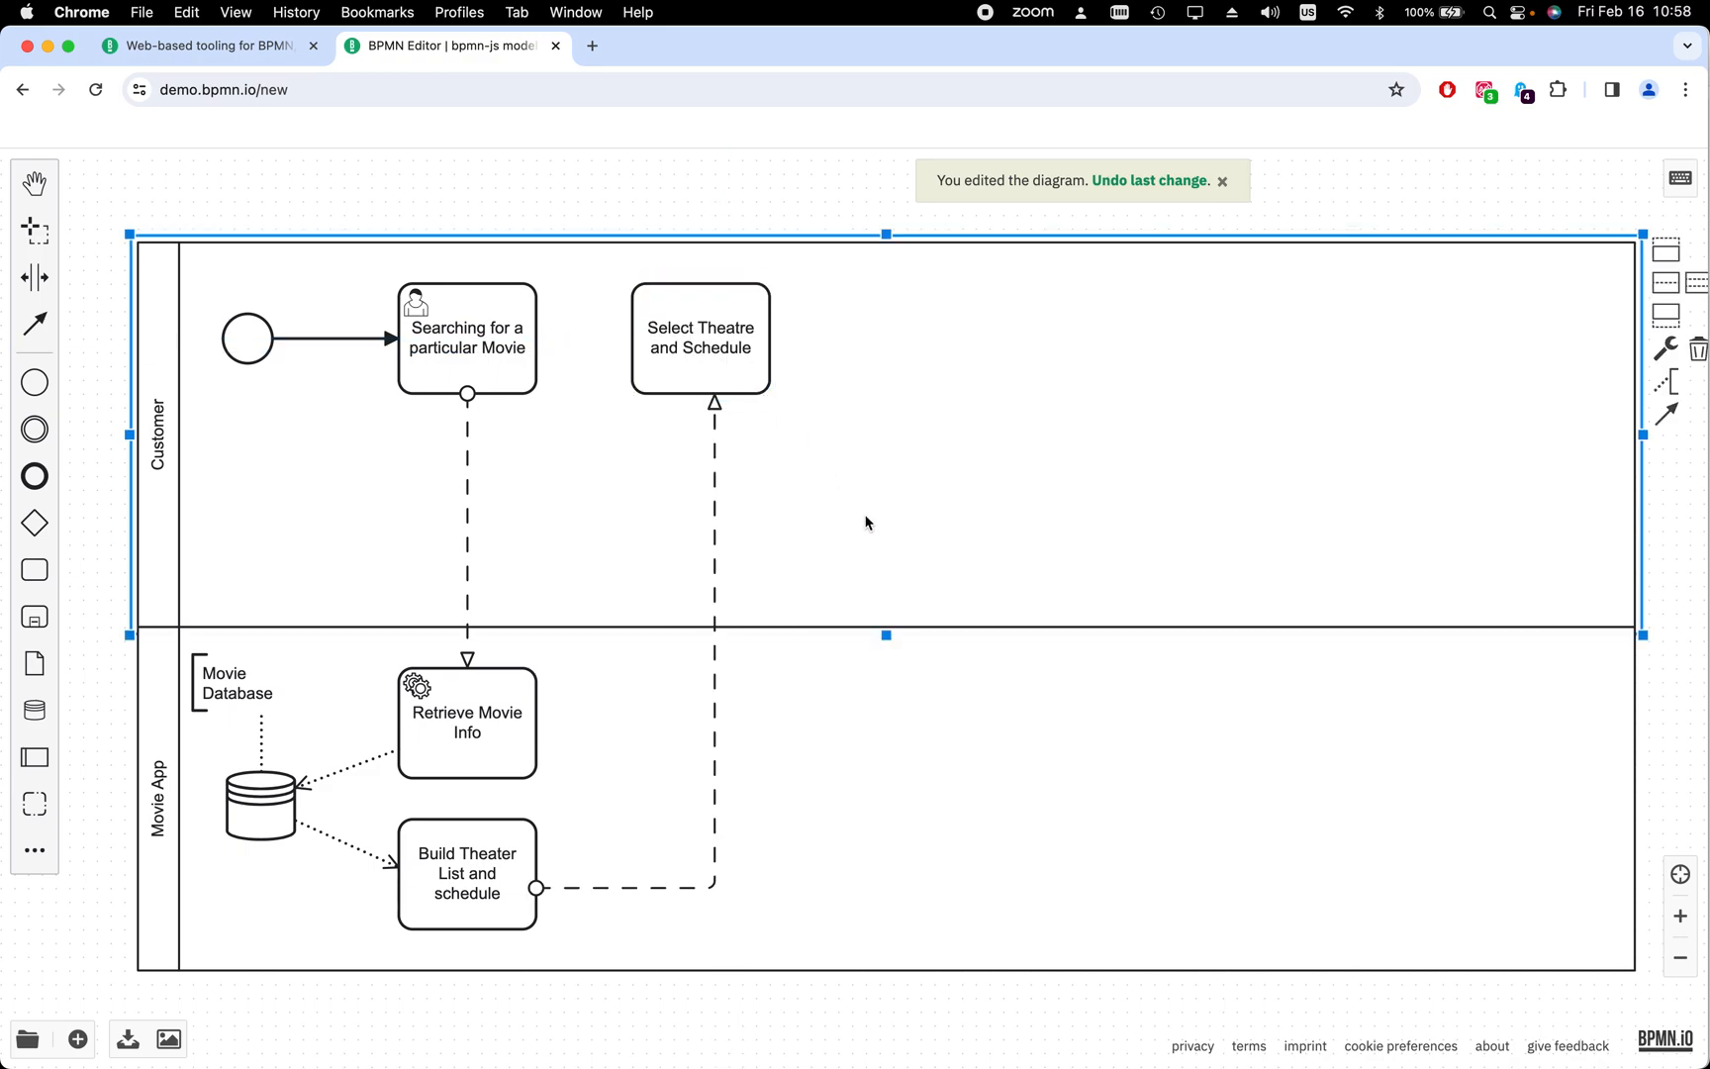
# Raise the boundary between the Customer and Movie App pools to make the Movie App pool taller
pyautogui.click(842, 629)
pyautogui.moveTo(891, 618); pyautogui.dragTo(893, 549)
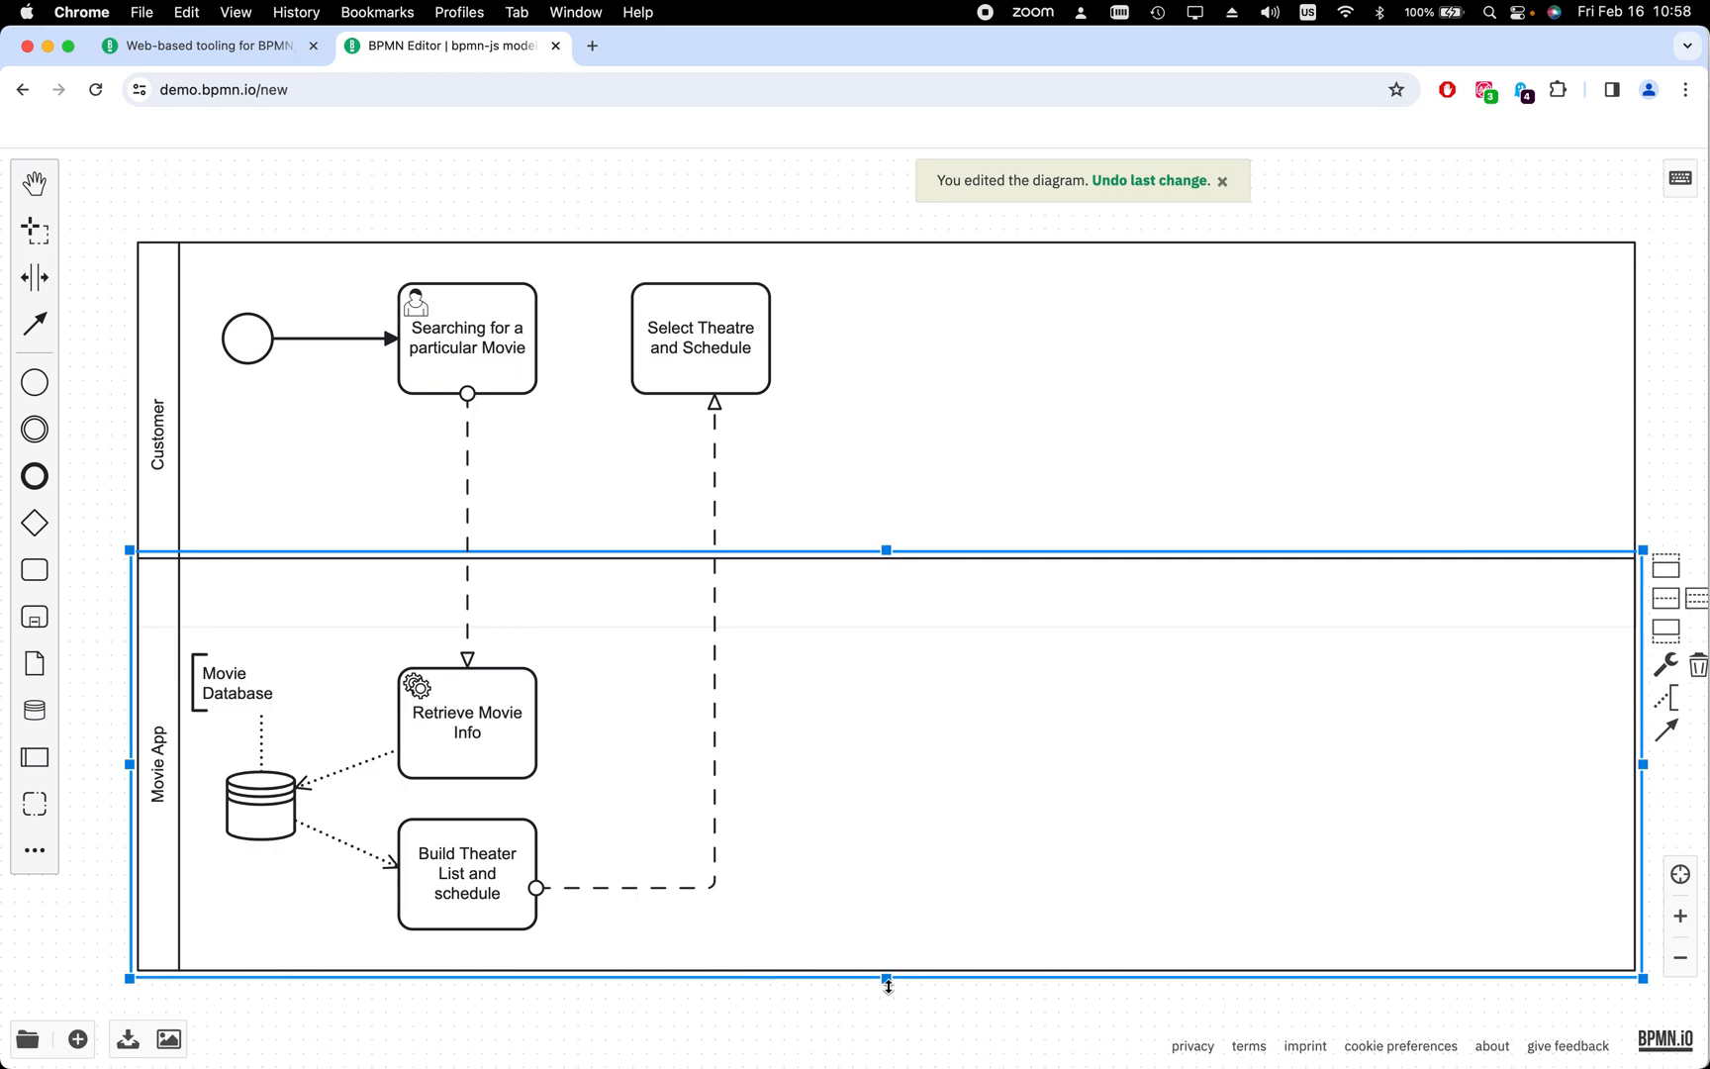
pyautogui.moveTo(887, 982); pyautogui.dragTo(887, 979)
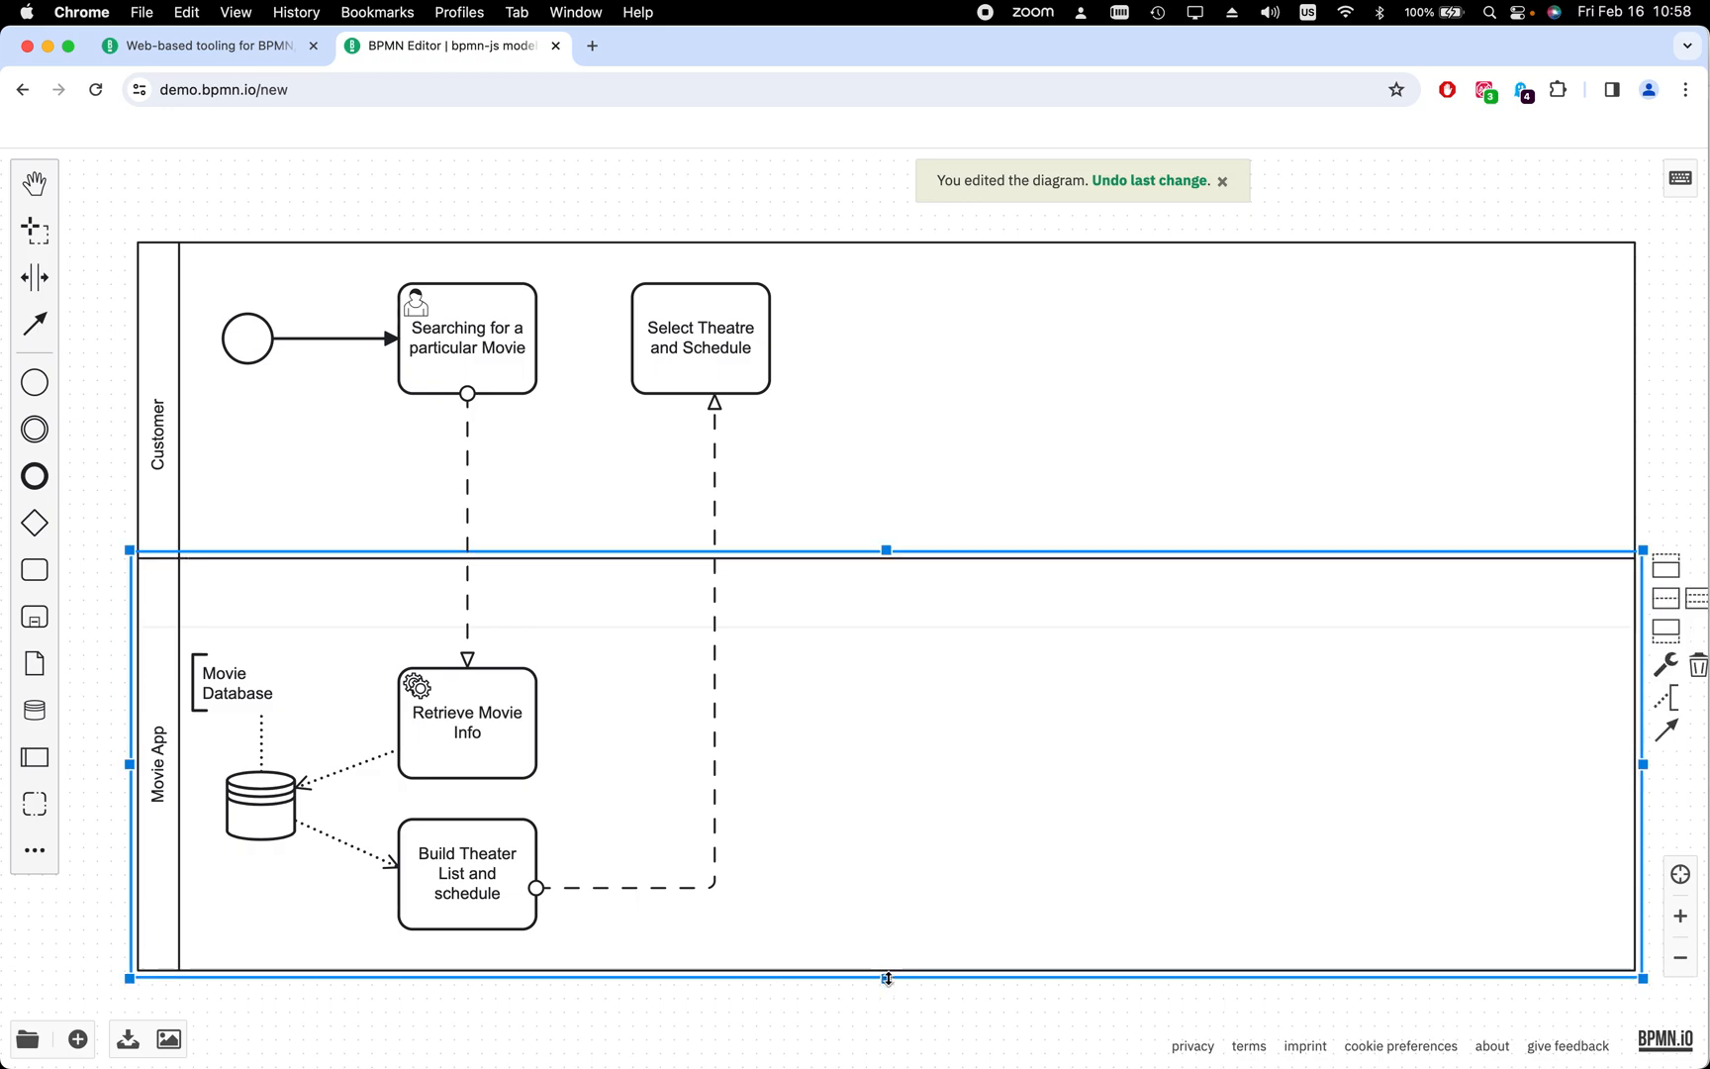
pyautogui.click(916, 846)
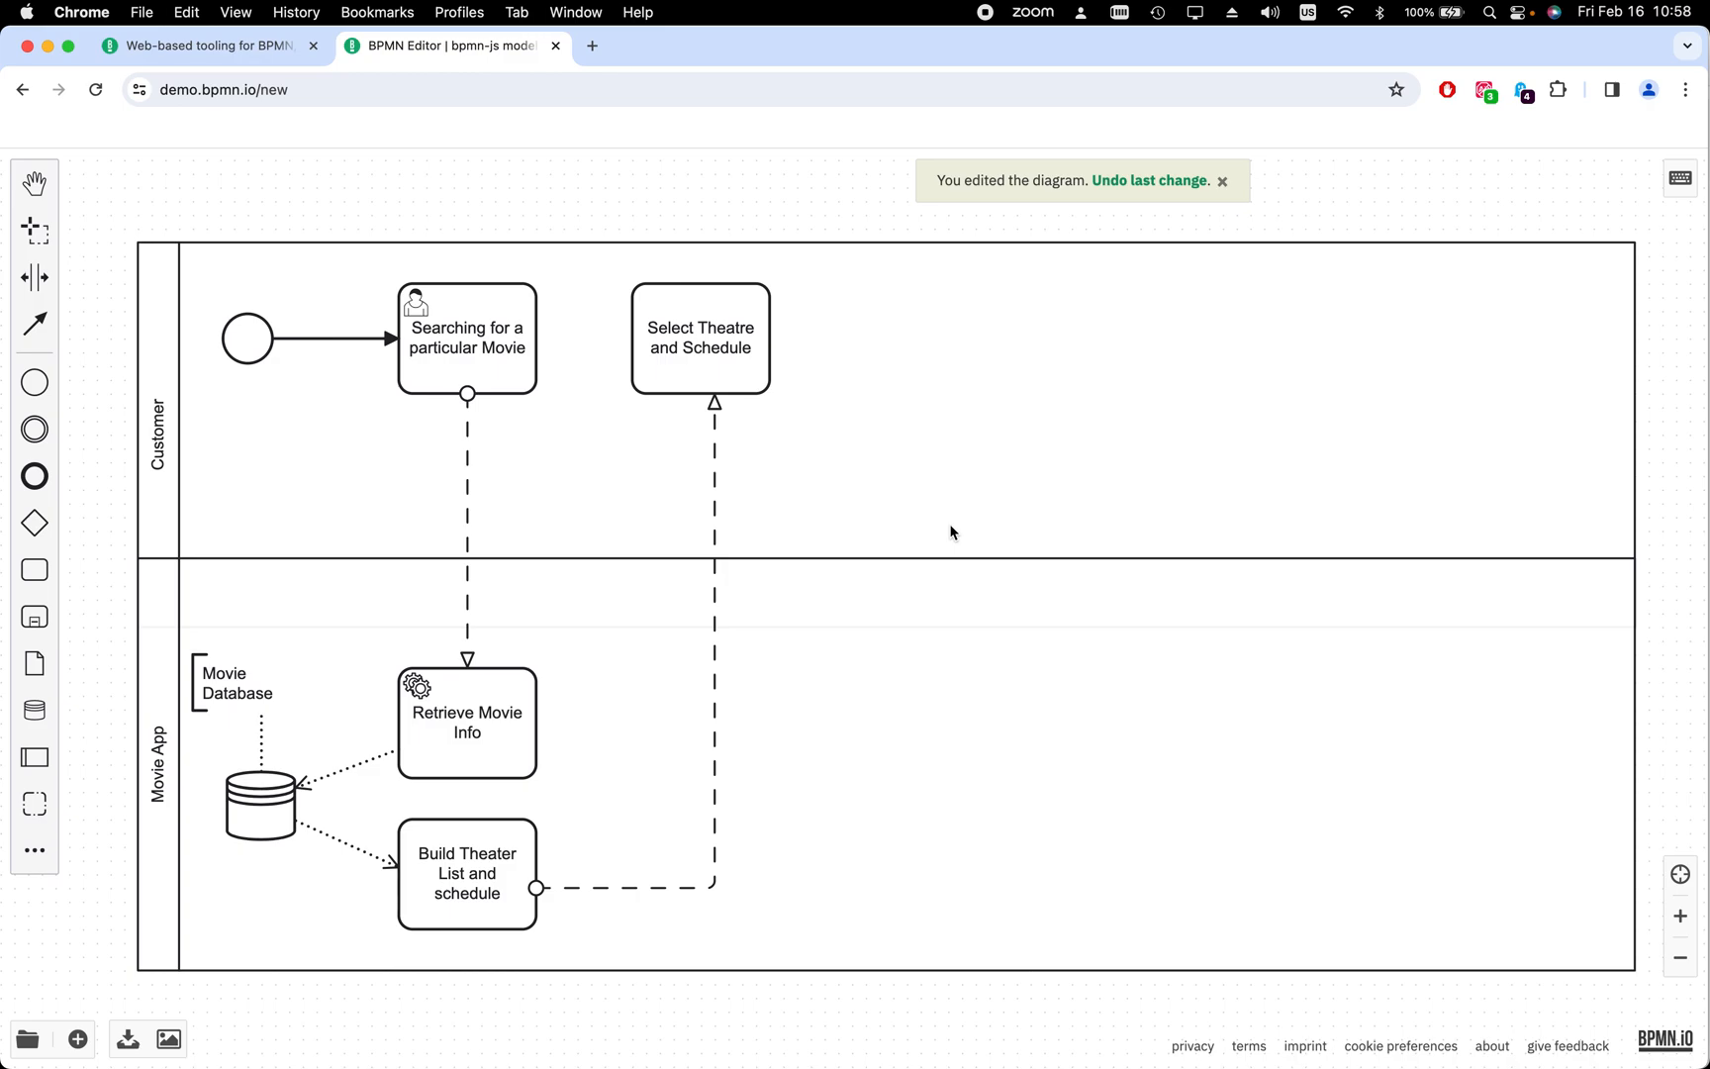
# Append a service task to the Build Theater List and schedule task and leave its label empty
pyautogui.click(427, 918)
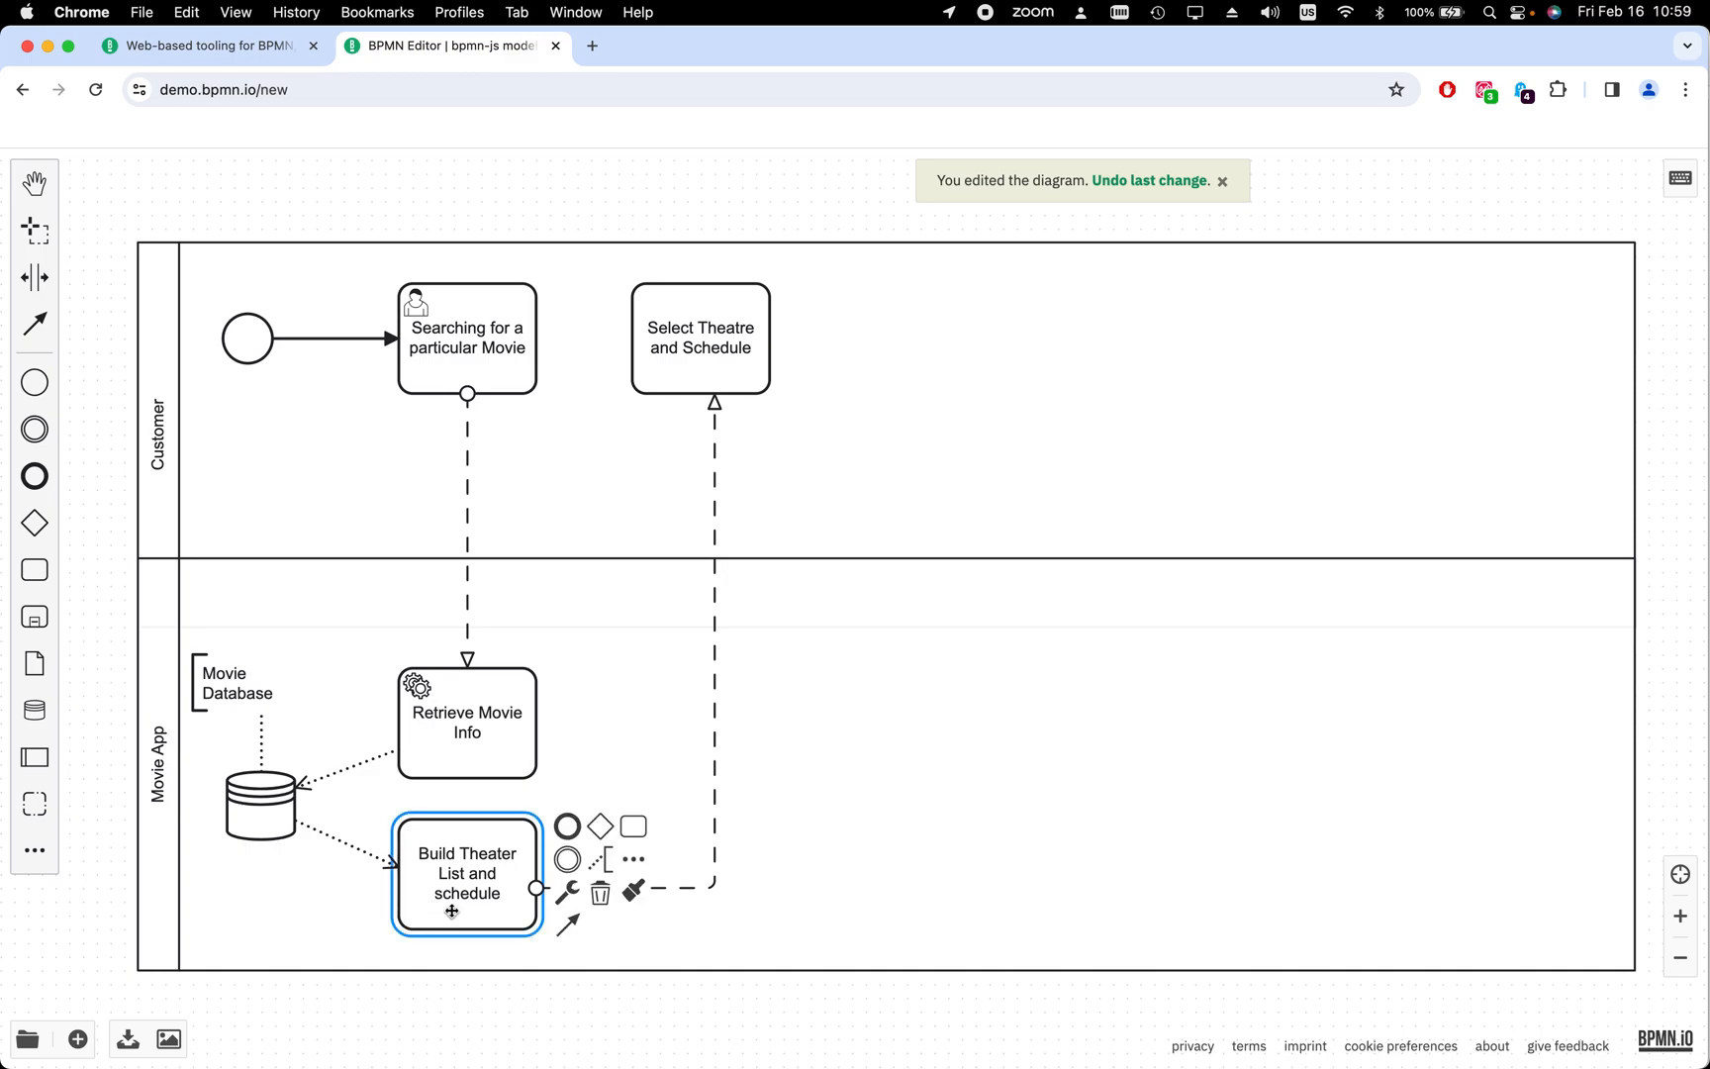
pyautogui.click(634, 861)
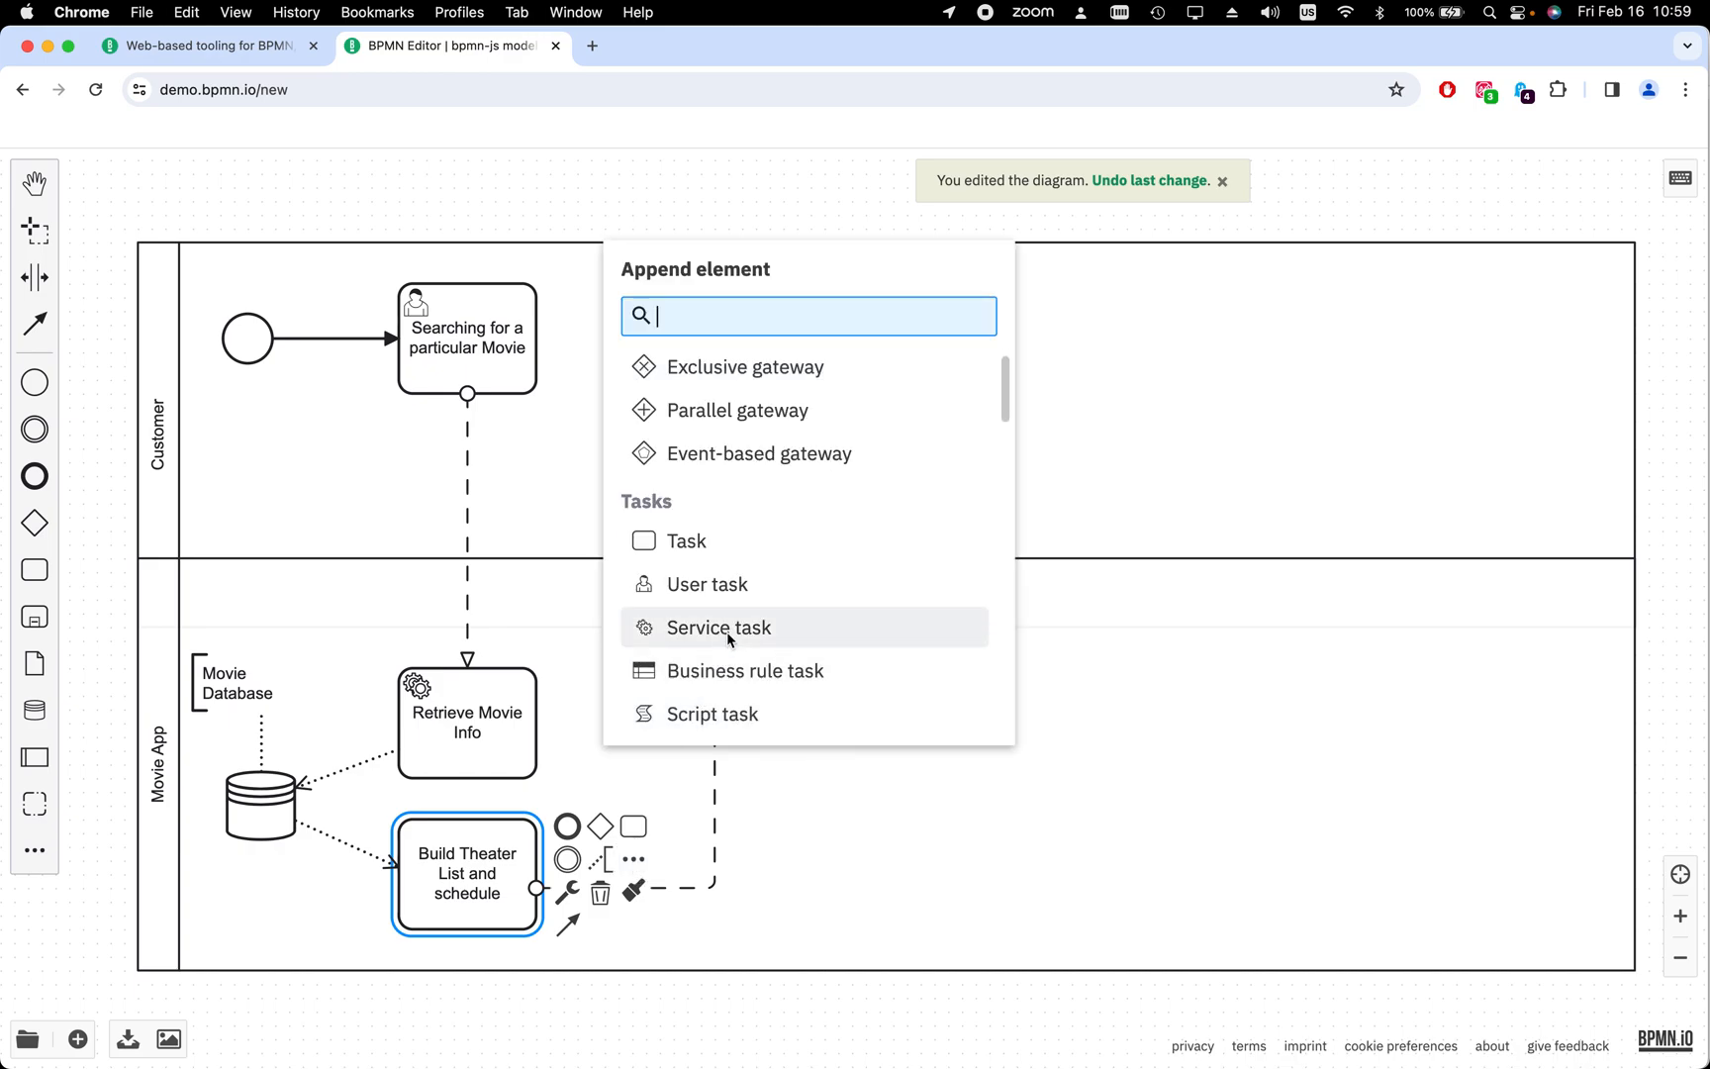
pyautogui.click(728, 633)
pyautogui.click(930, 791)
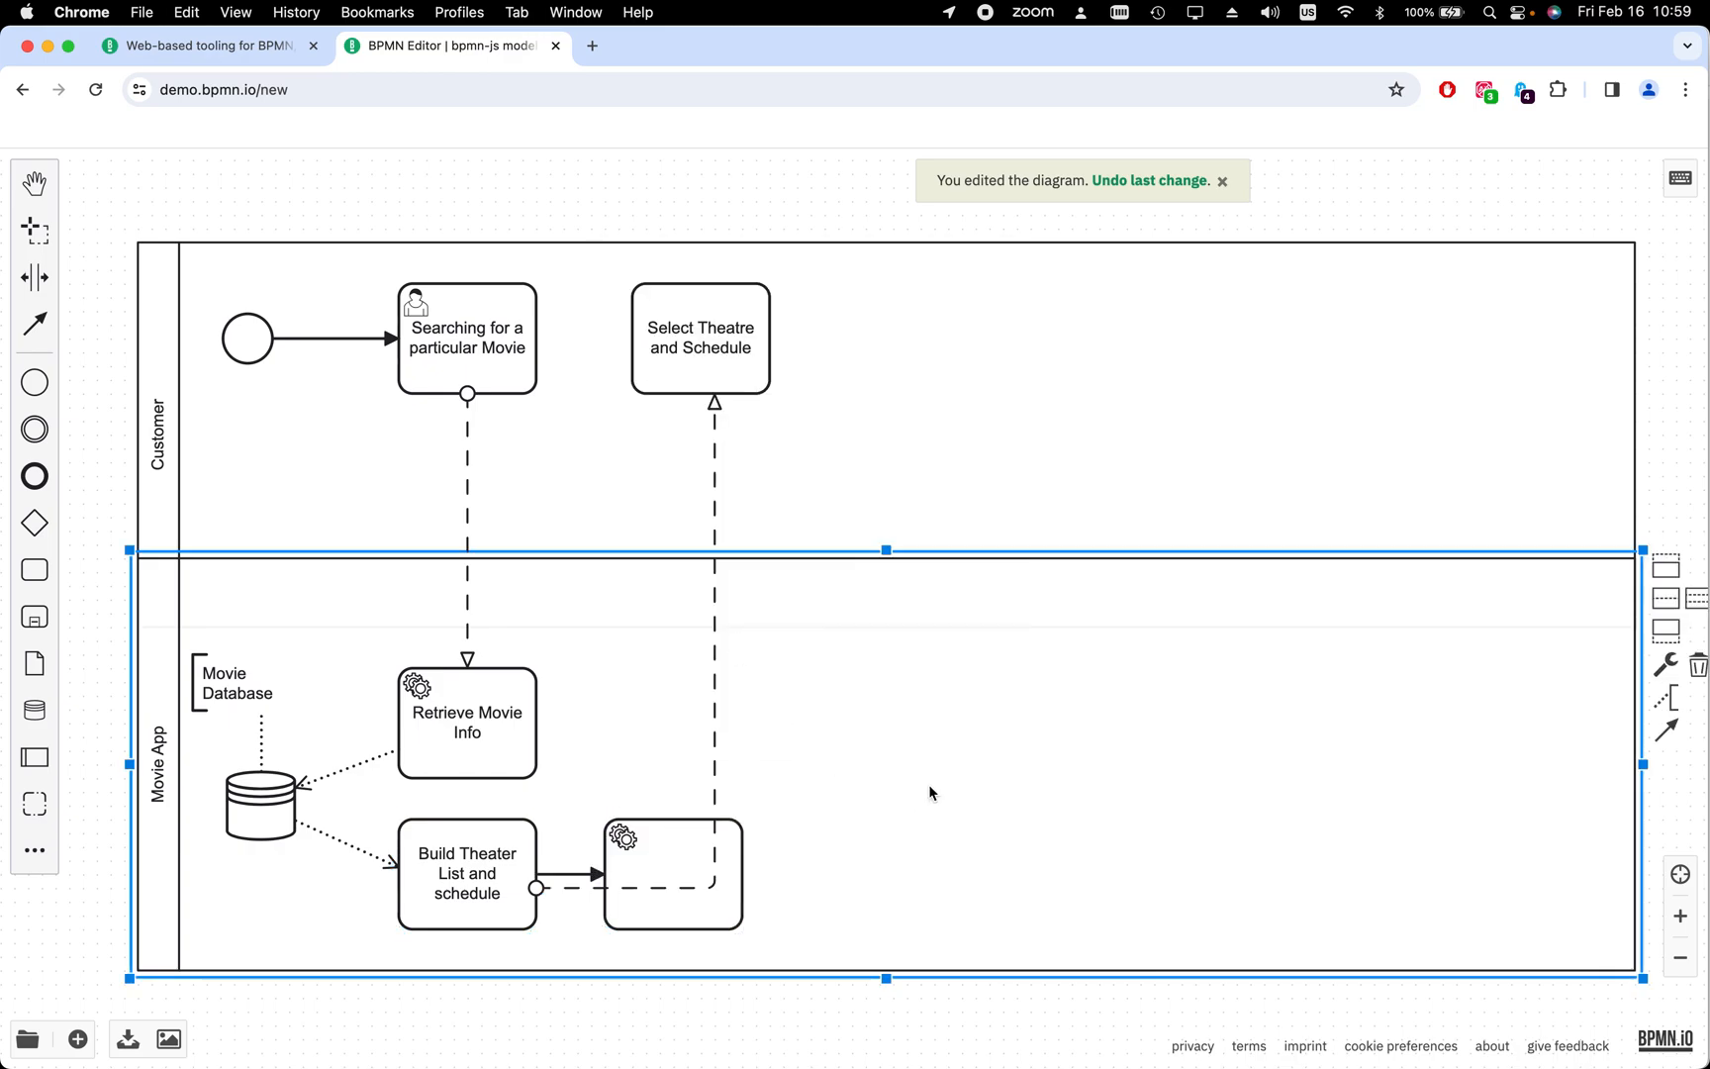
# Copy the label "Build Theater List and schedule" from the original task into the new service task
pyautogui.click(454, 867)
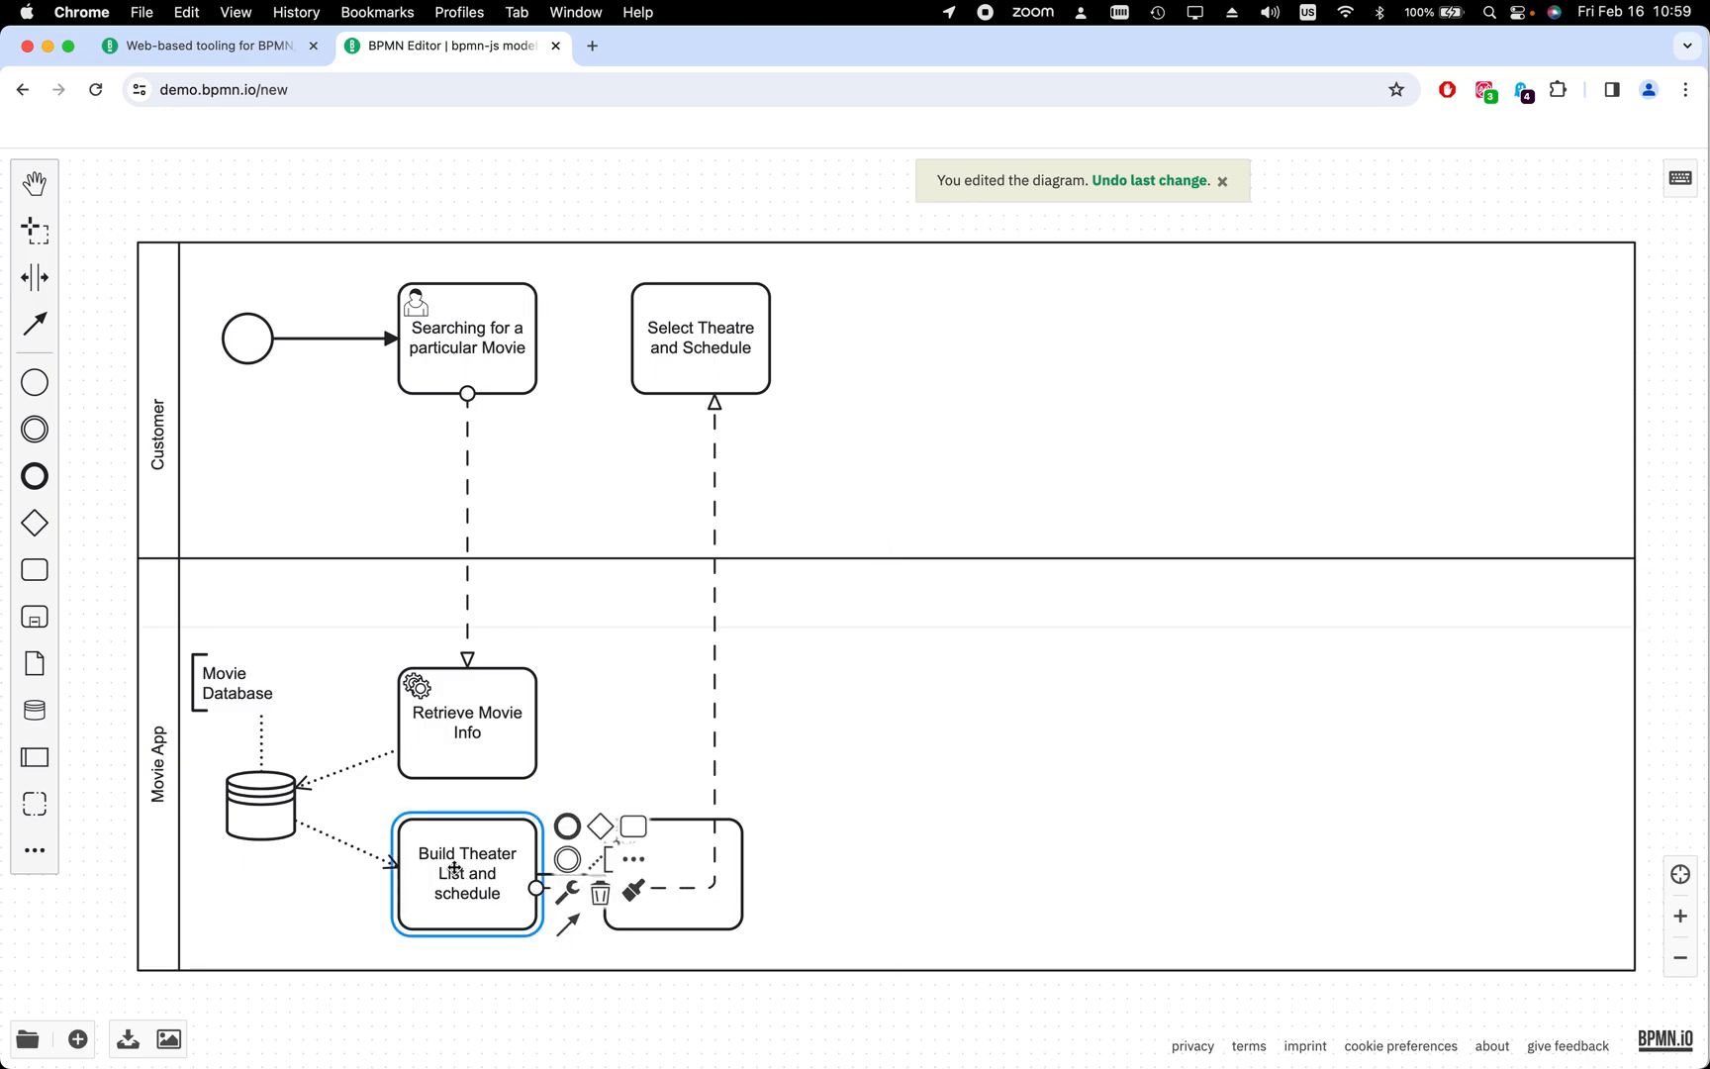
pyautogui.doubleClick(458, 867)
pyautogui.moveTo(510, 893); pyautogui.dragTo(419, 852)
pyautogui.press('super+c')
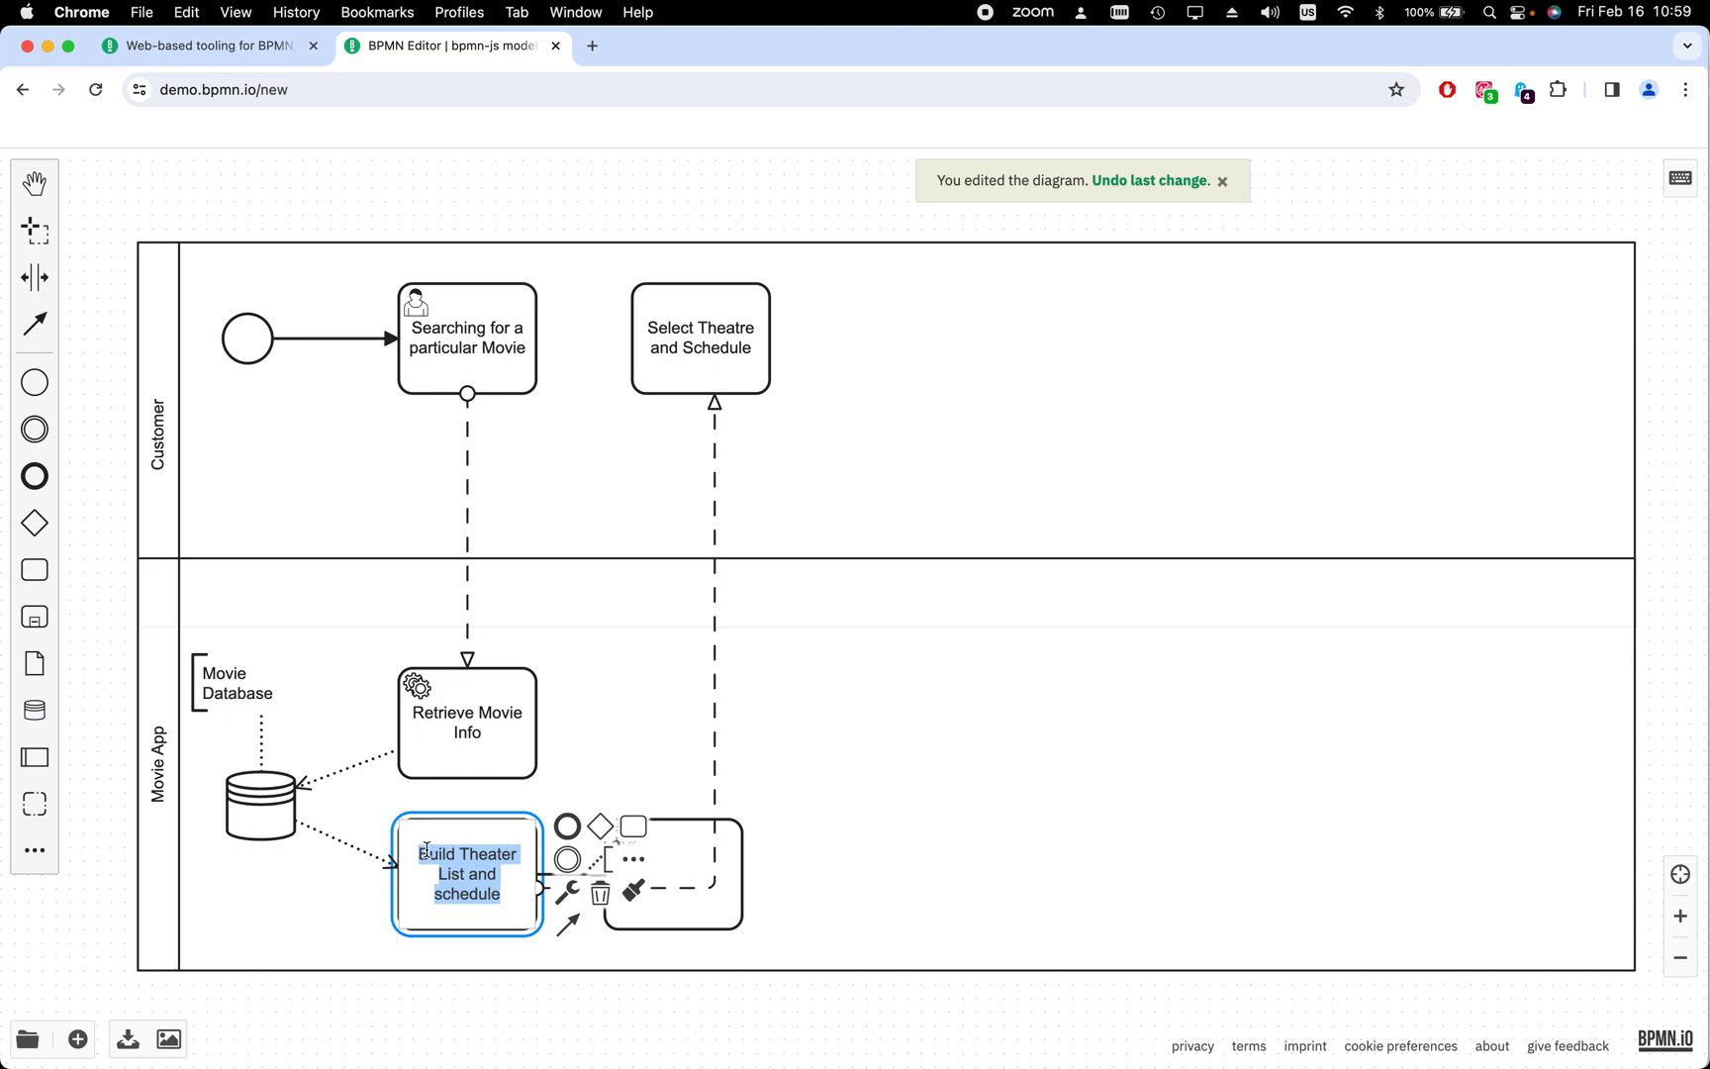
pyautogui.click(681, 886)
pyautogui.click(678, 848)
pyautogui.doubleClick(677, 848)
pyautogui.press('super+v')
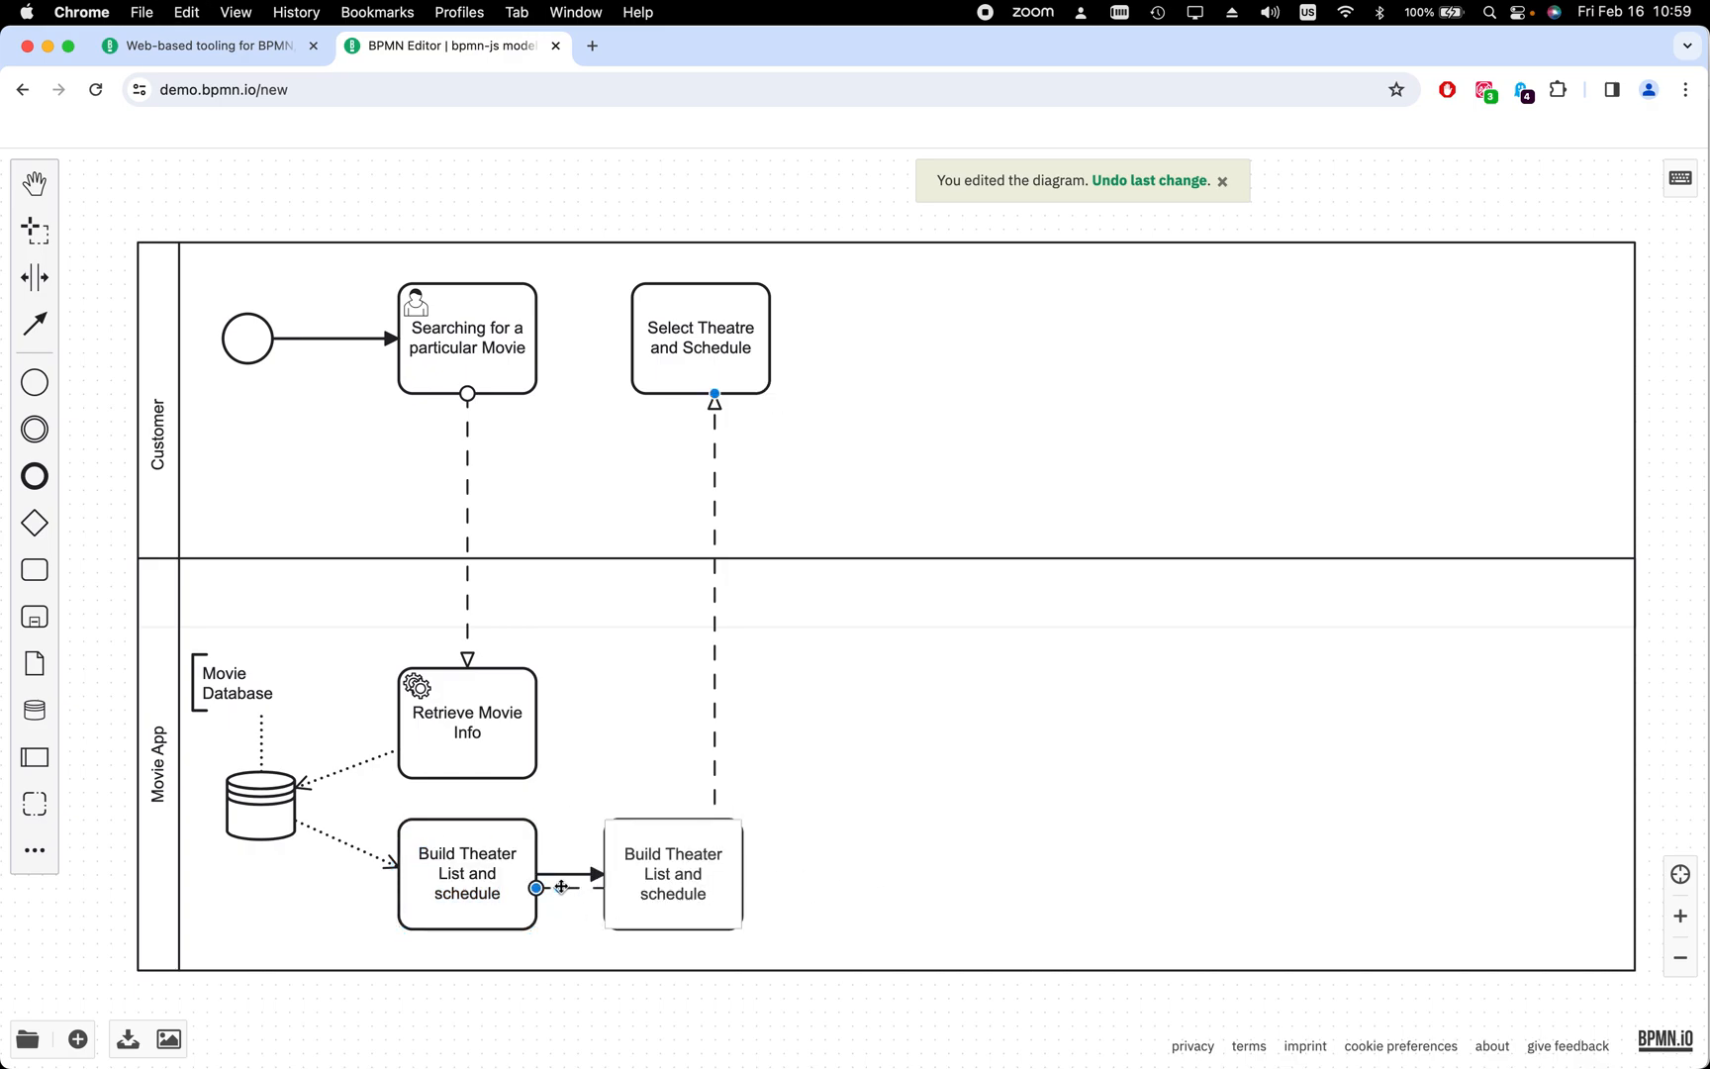
# Delete the original plain Build Theater List and schedule task, keeping the service task version
pyautogui.click(497, 914)
pyautogui.click(436, 921)
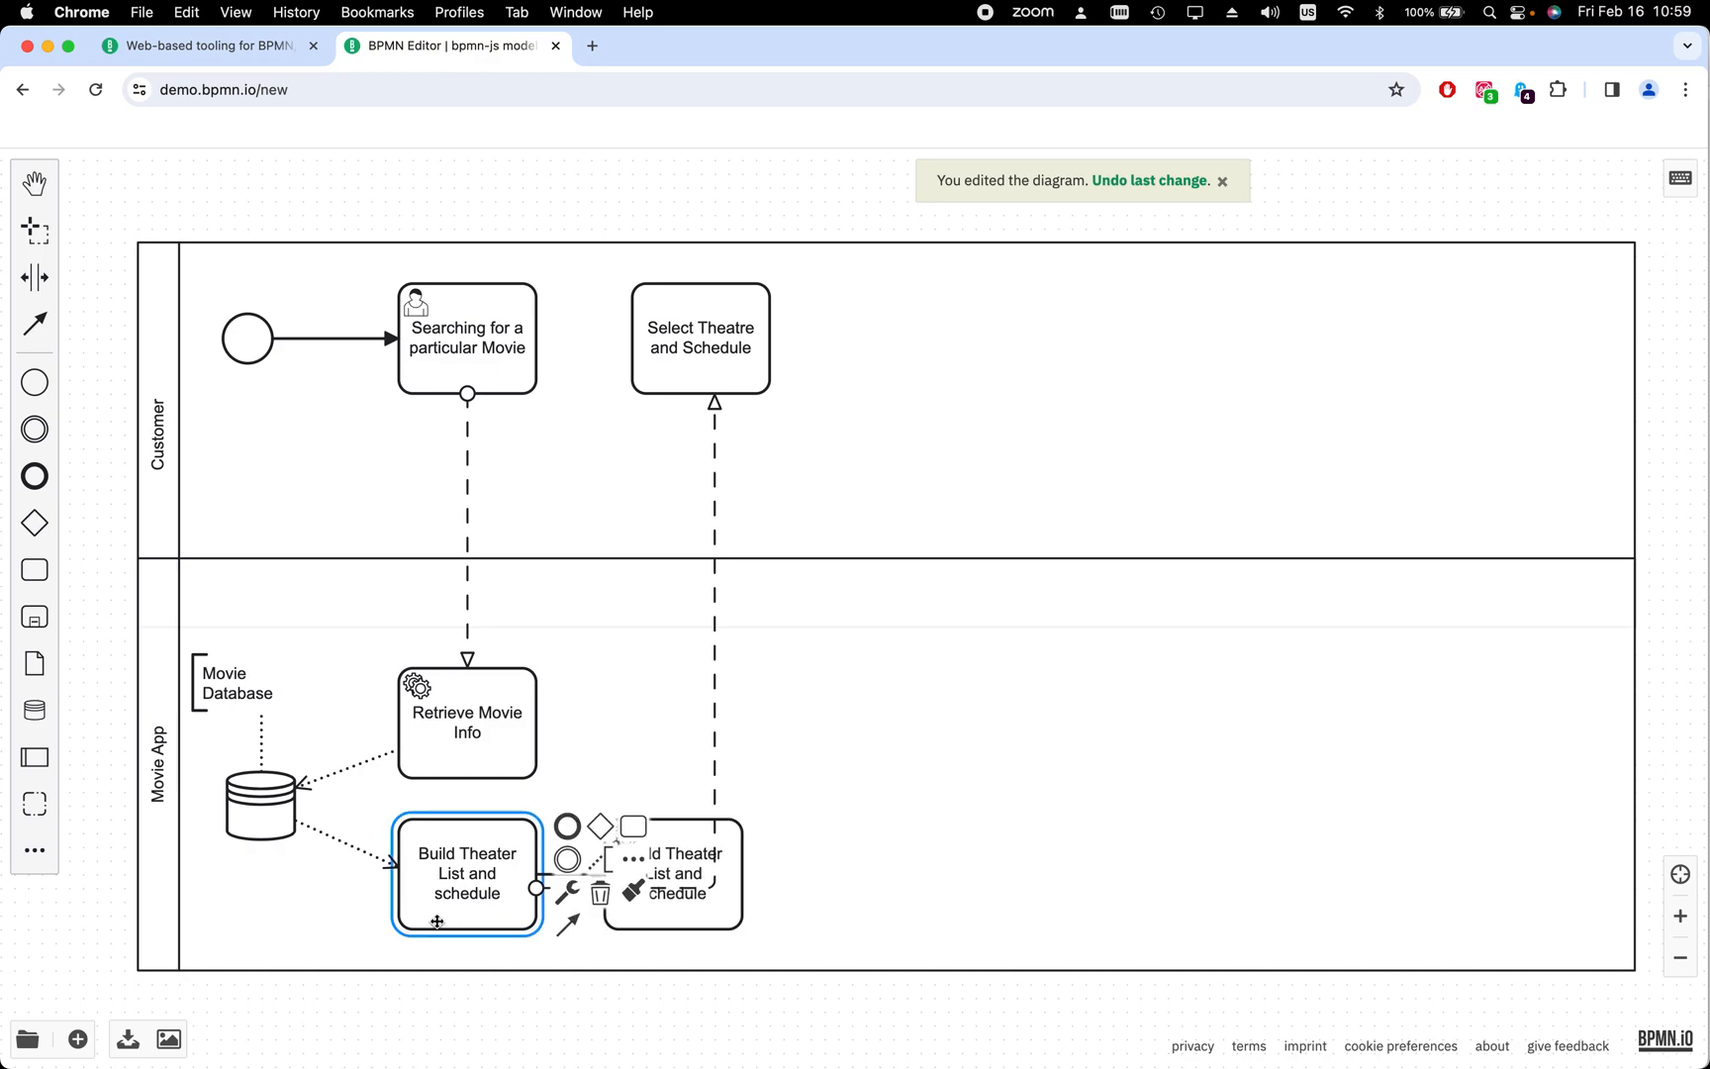
pyautogui.press('Delete')
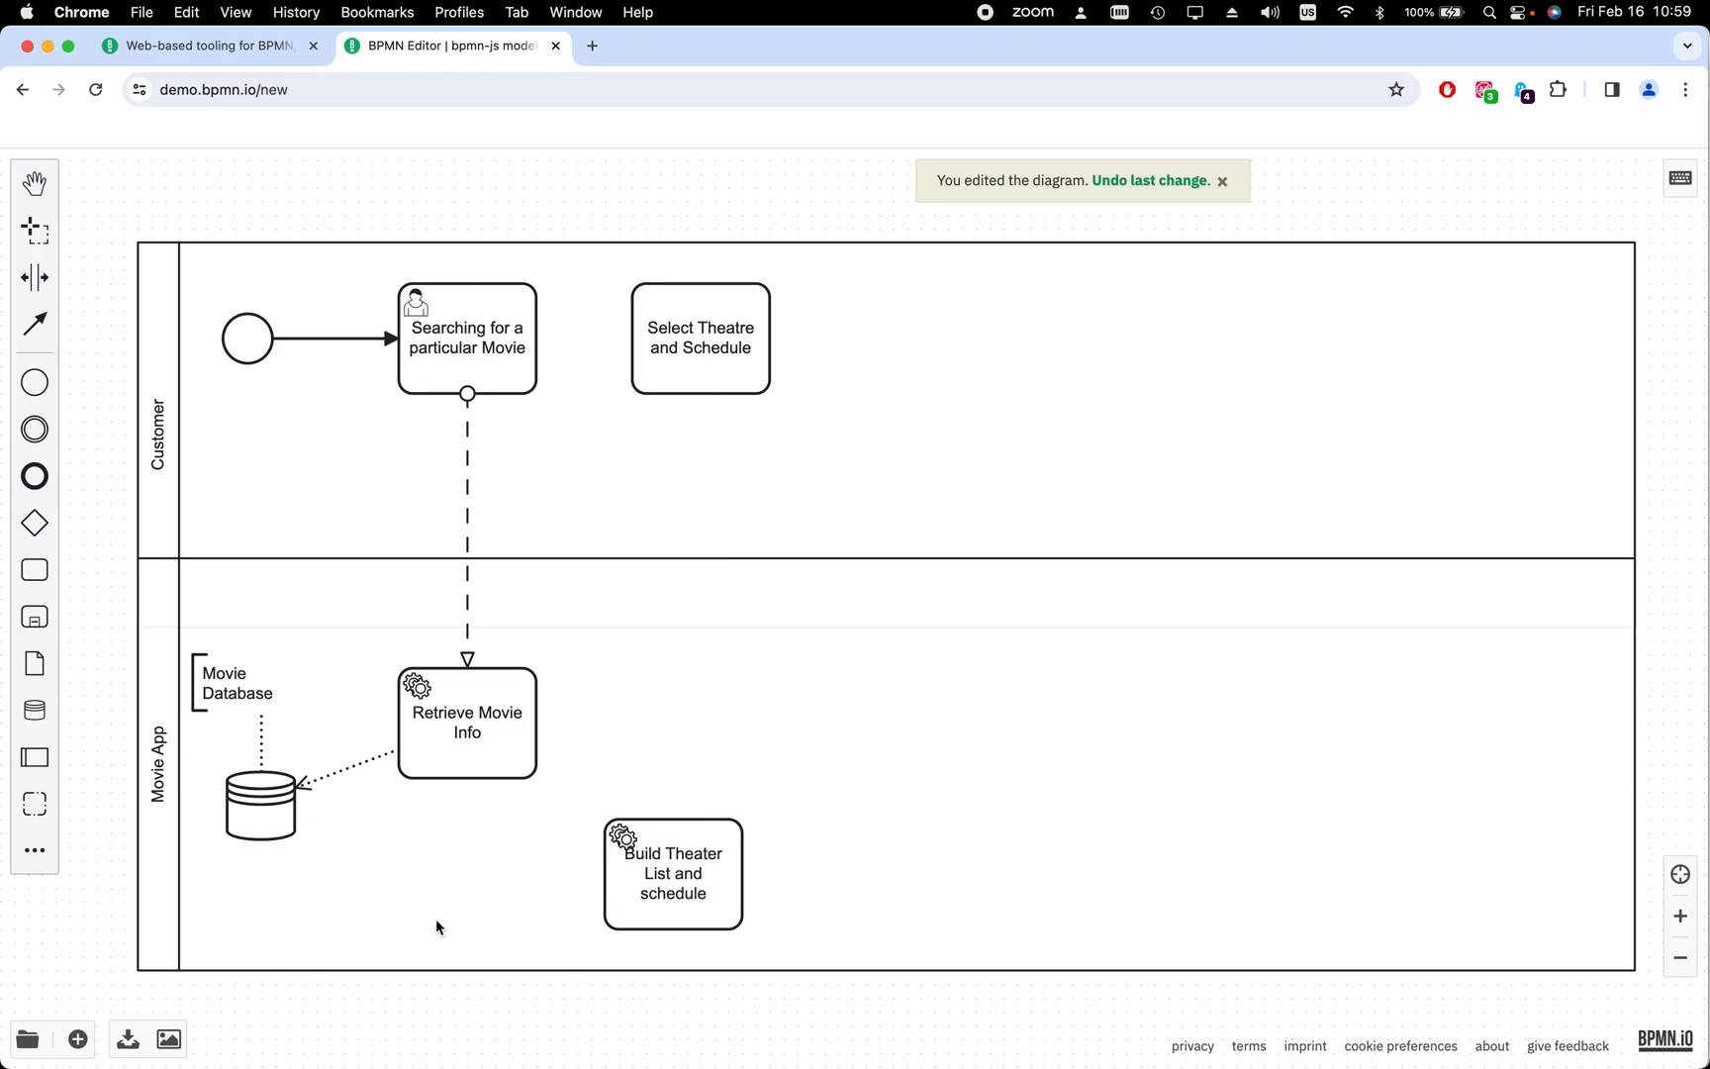
# Move the Build Theater List and schedule service task directly beneath the Retrieve Movie Info task
pyautogui.click(638, 883)
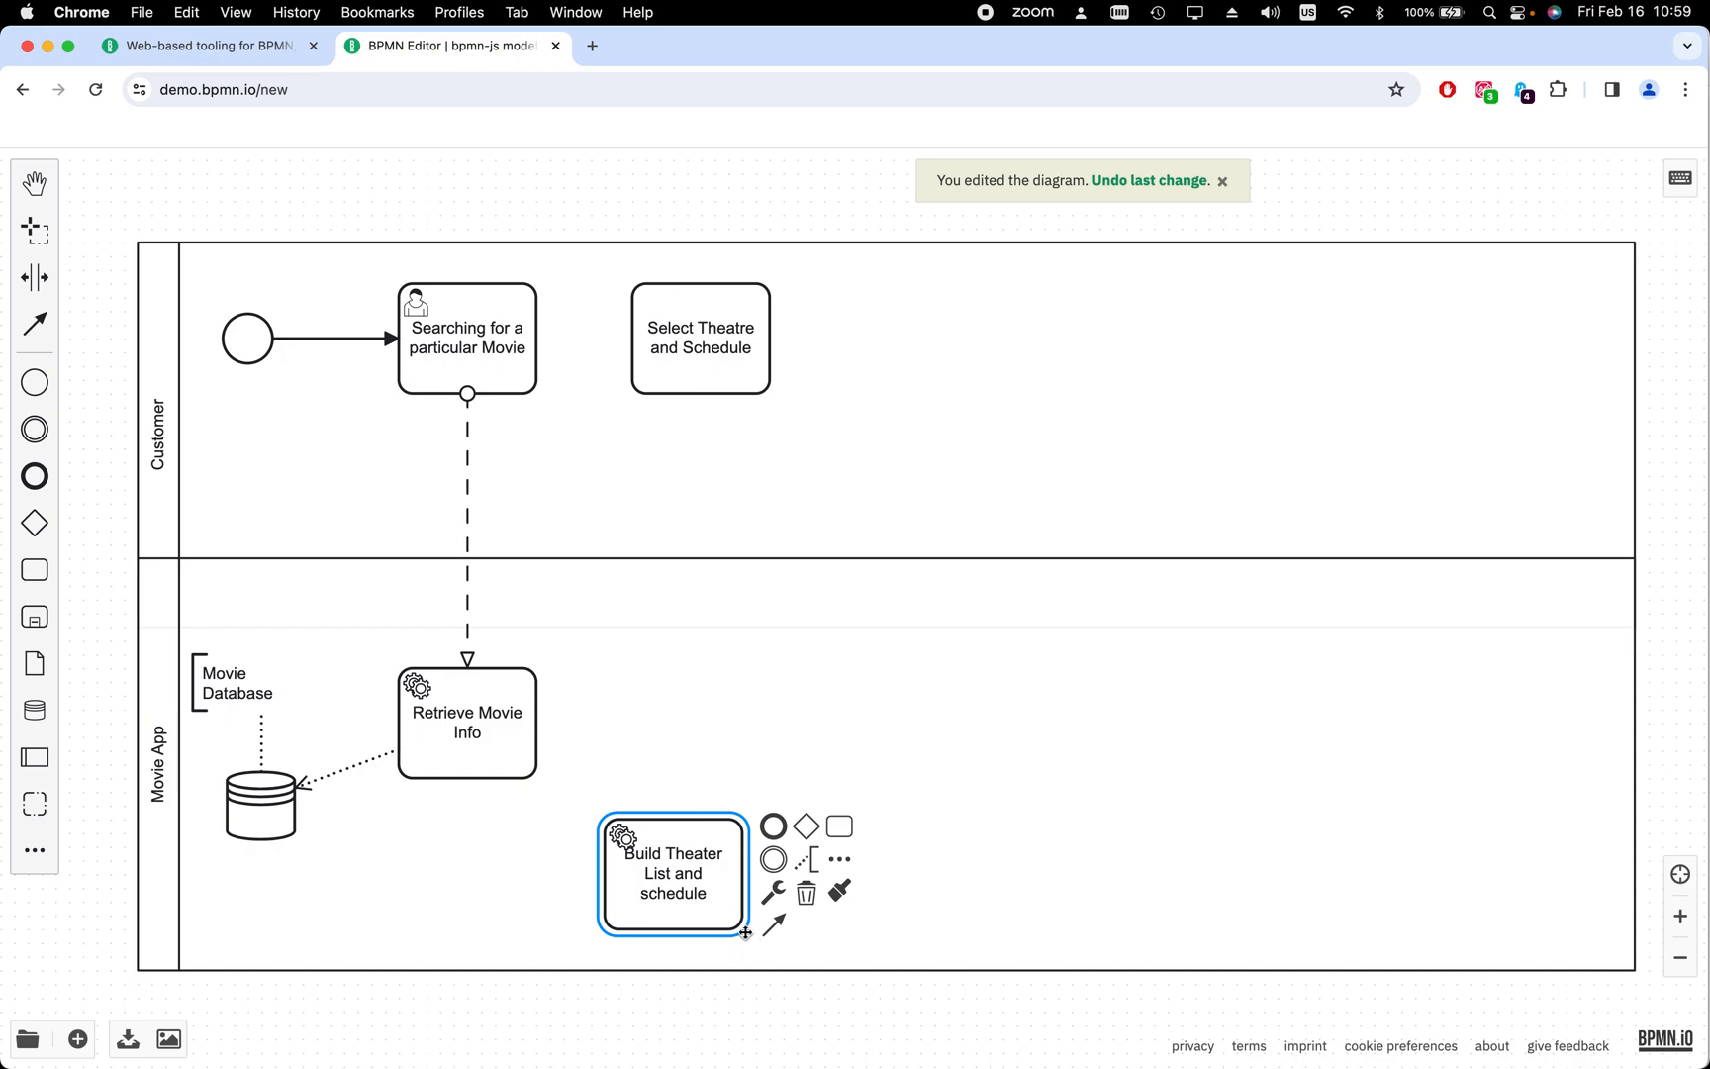
pyautogui.moveTo(741, 926); pyautogui.dragTo(544, 920)
pyautogui.click(661, 773)
pyautogui.click(500, 894)
pyautogui.moveTo(496, 867)
pyautogui.mouseDown()
pyautogui.moveTo(740, 725)
pyautogui.moveTo(501, 891)
pyautogui.mouseUp()
pyautogui.click(737, 687)
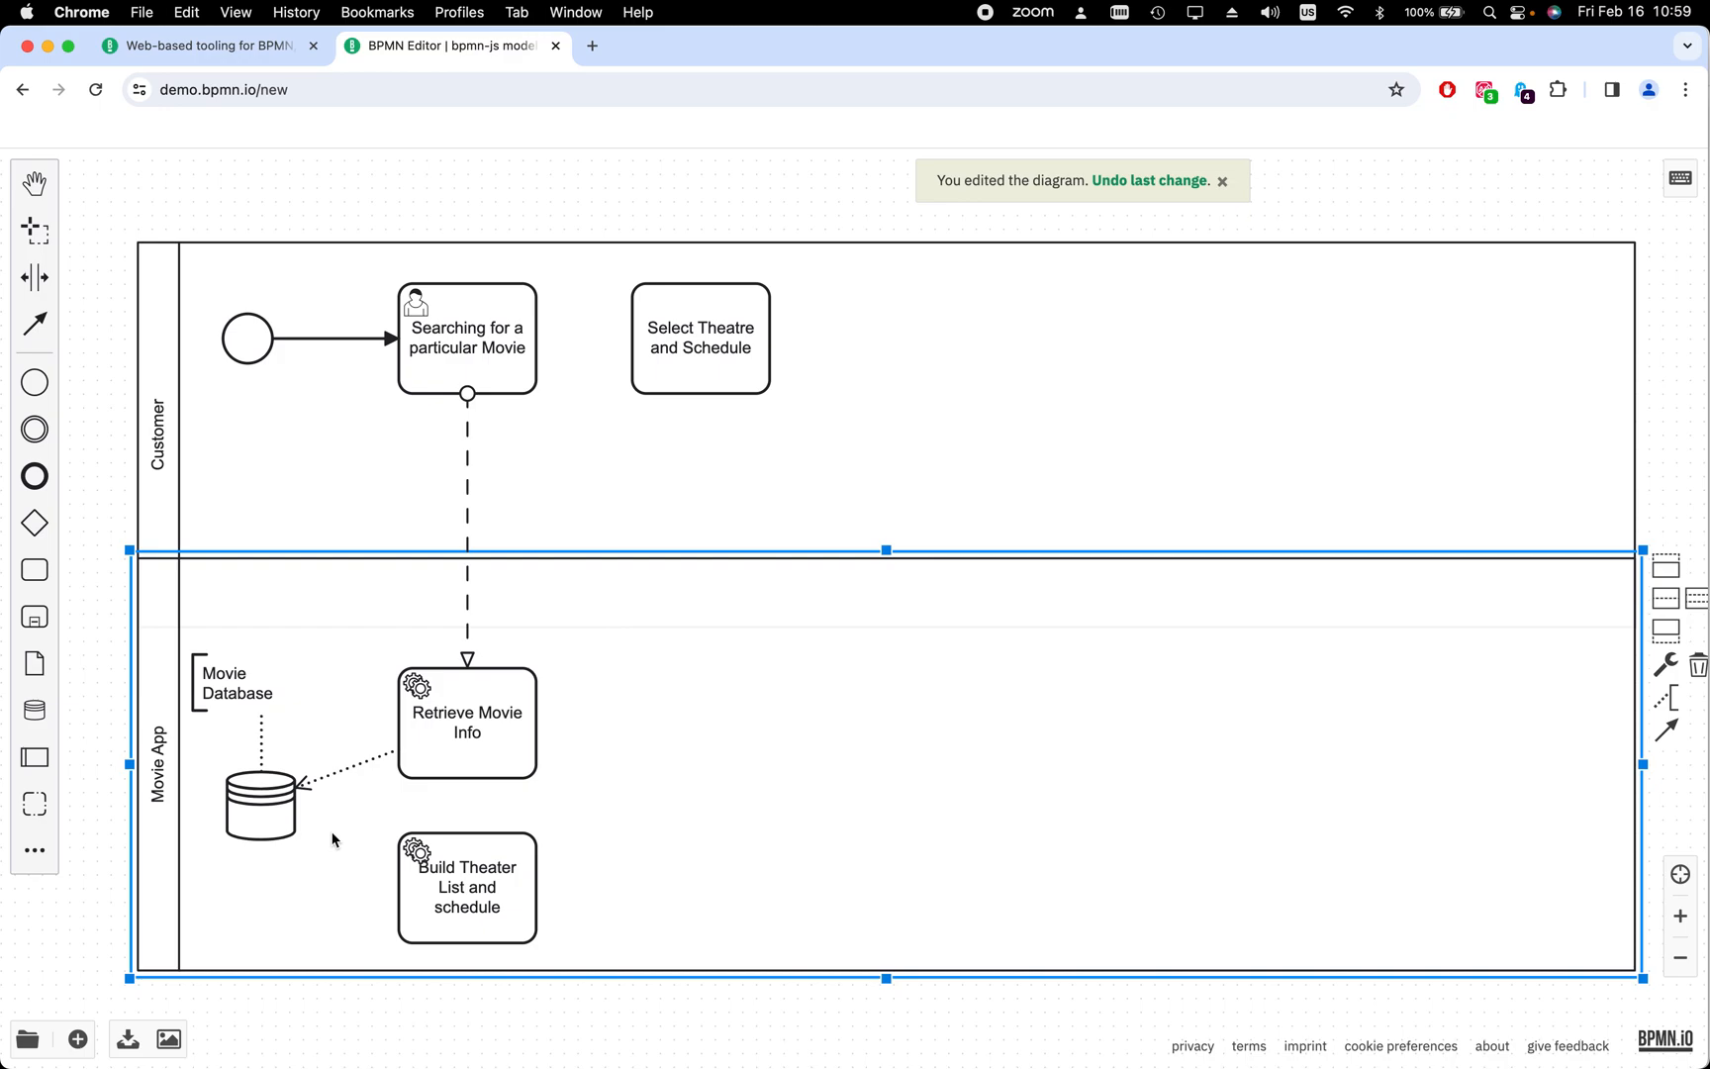
# Connect the movie data store to the Build Theater List and schedule service task
pyautogui.click(275, 823)
pyautogui.moveTo(327, 848); pyautogui.dragTo(392, 898)
pyautogui.click(579, 831)
# Shift the Build Theater List and schedule task to the right and connect it to Select Theatre and Schedule with a message flow
pyautogui.moveTo(512, 893); pyautogui.dragTo(672, 864)
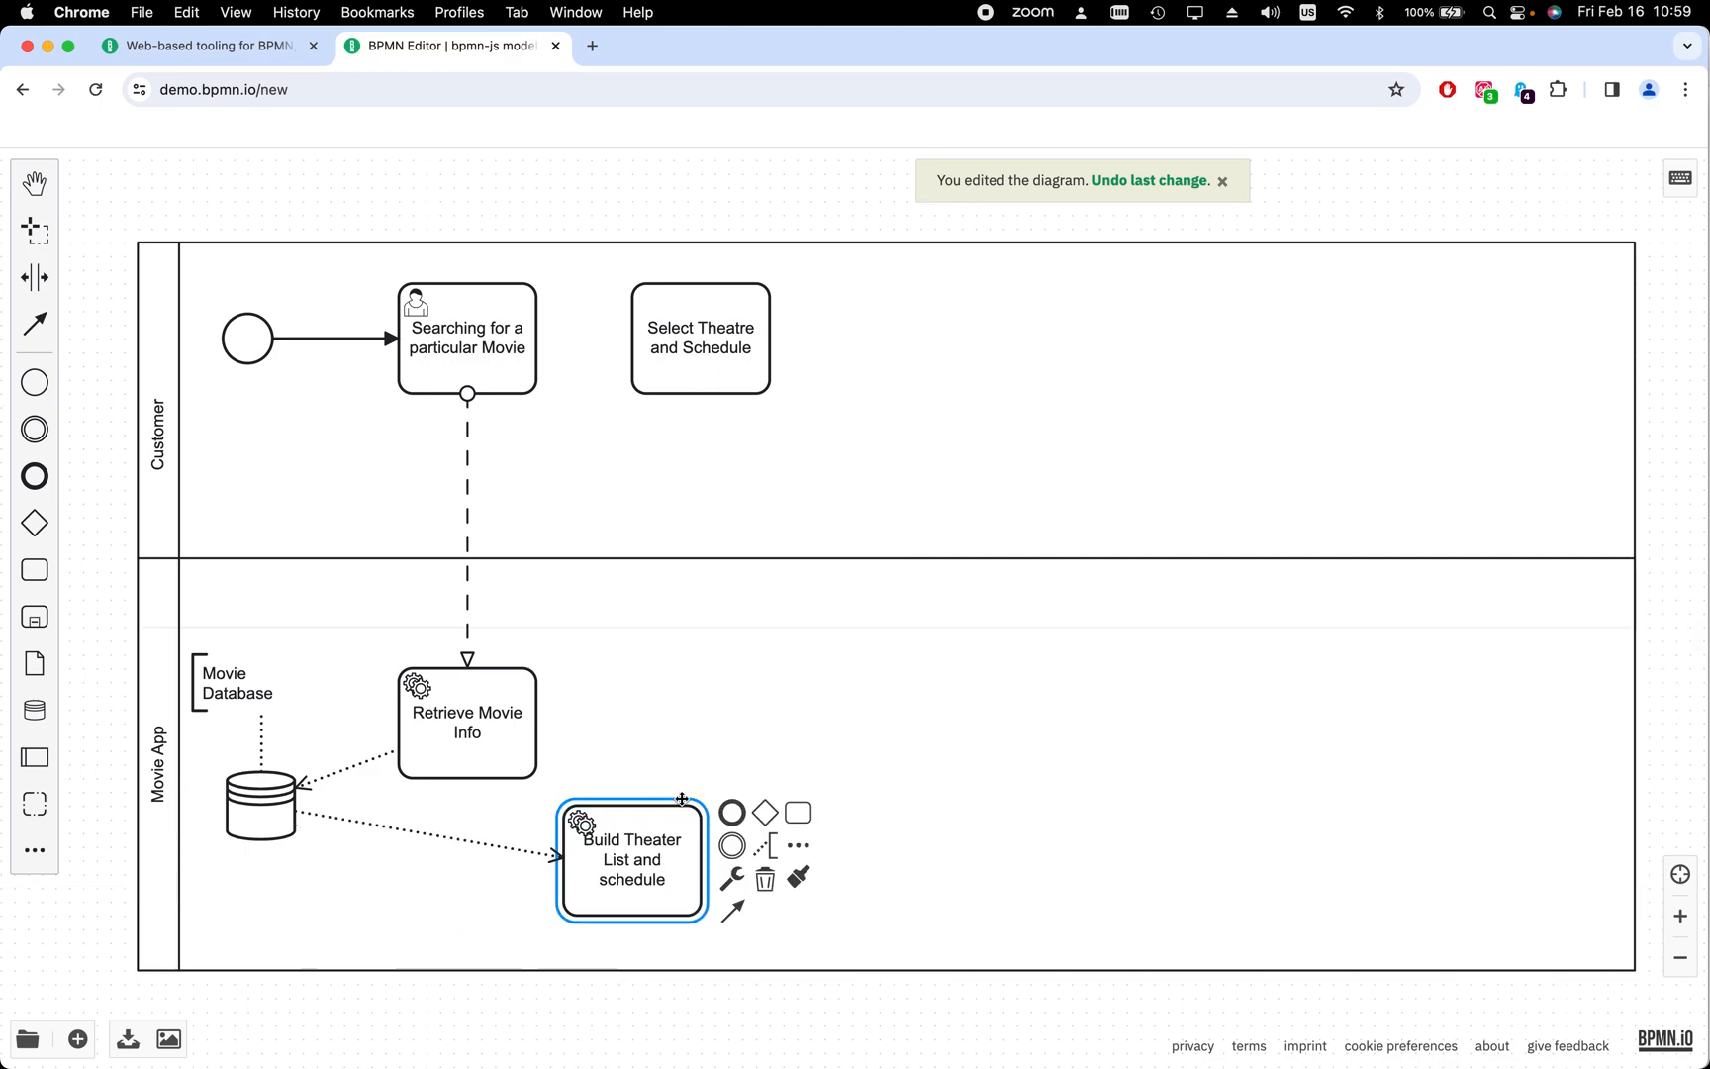
pyautogui.moveTo(733, 914)
pyautogui.mouseDown()
pyautogui.moveTo(656, 641)
pyautogui.moveTo(695, 400)
pyautogui.mouseUp()
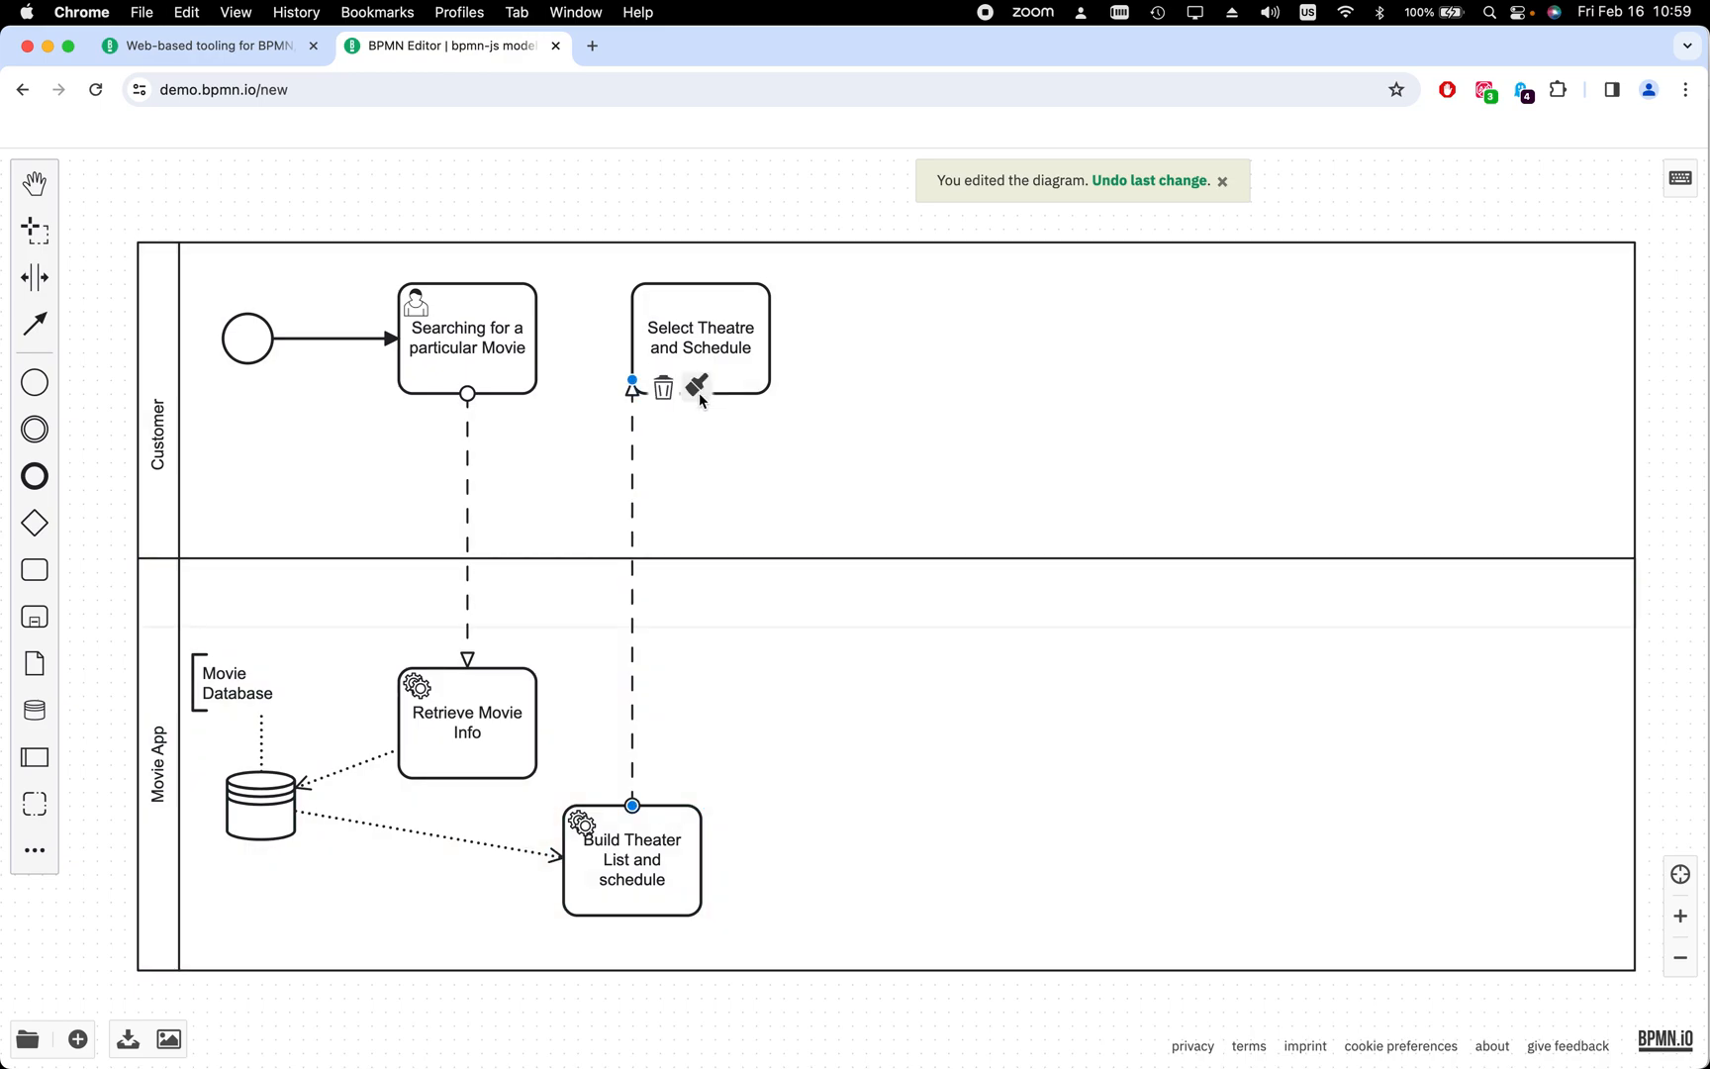
# Shift the Select Theatre and Schedule task slightly left and try to re-dock its incoming message flow along its lower edge
pyautogui.moveTo(740, 394); pyautogui.dragTo(712, 395)
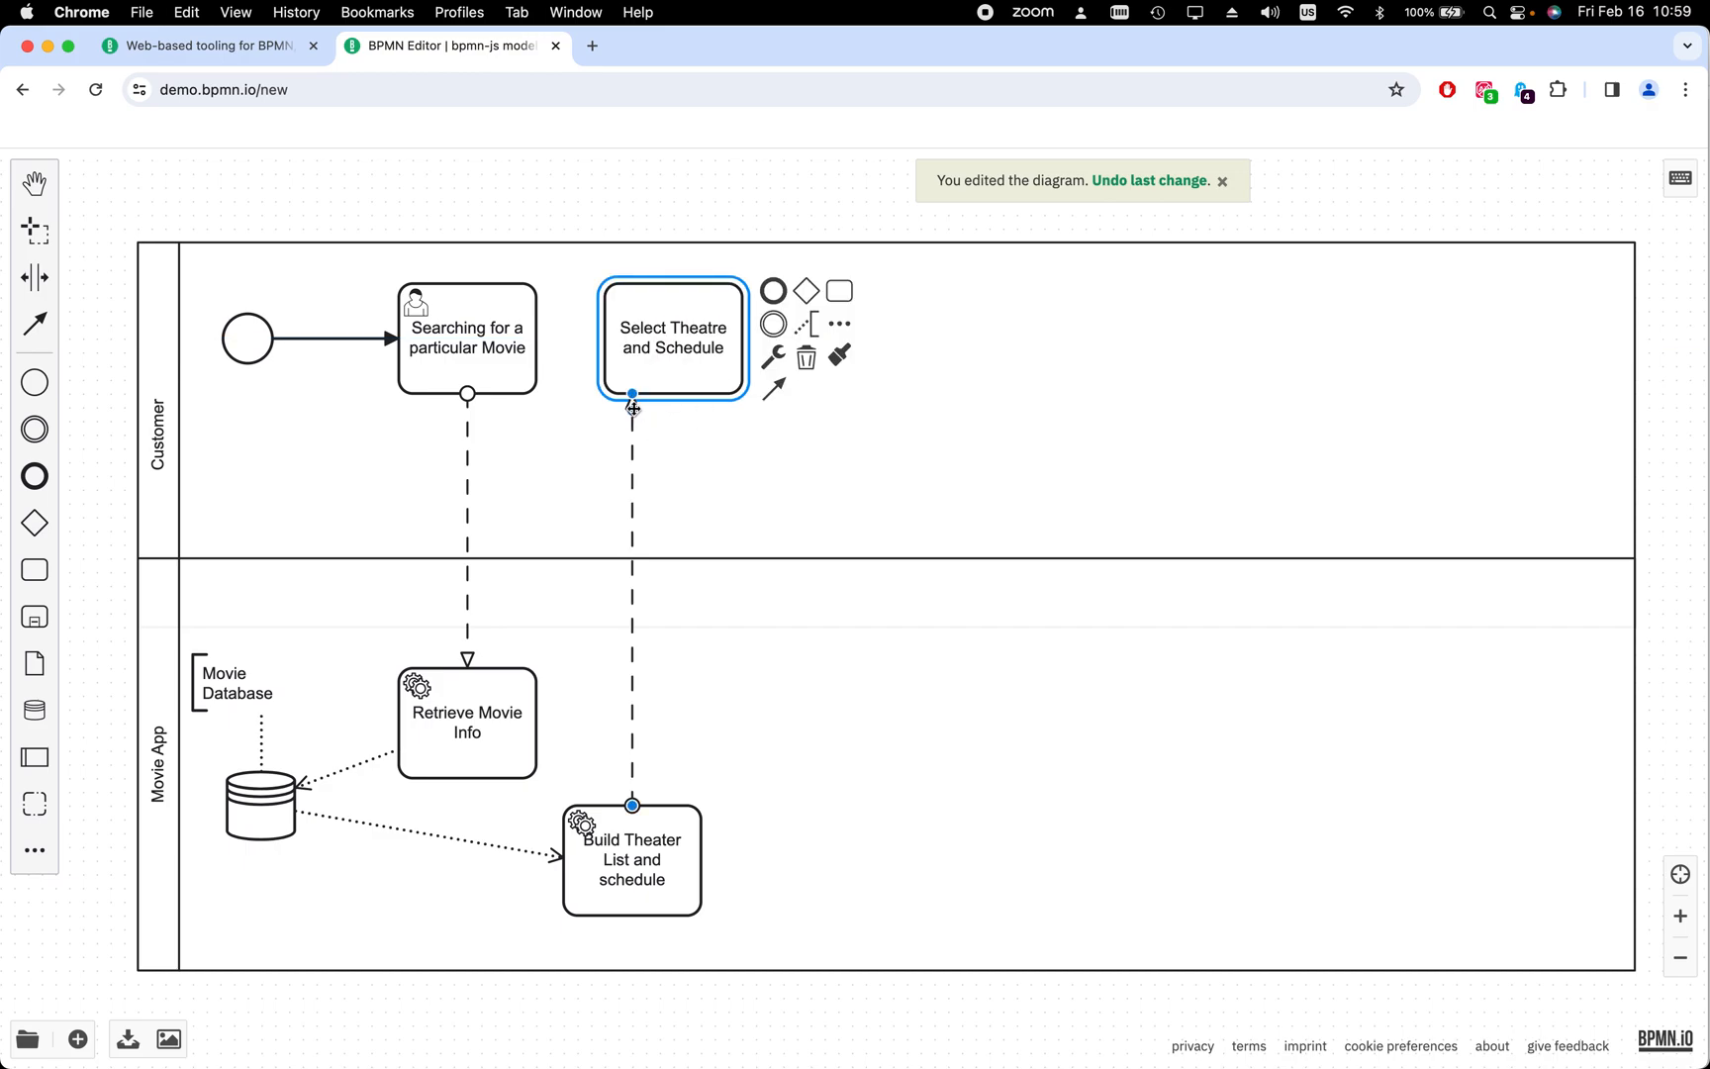
pyautogui.click(633, 403)
pyautogui.click(637, 400)
pyautogui.moveTo(634, 394); pyautogui.dragTo(680, 396)
pyautogui.click(746, 639)
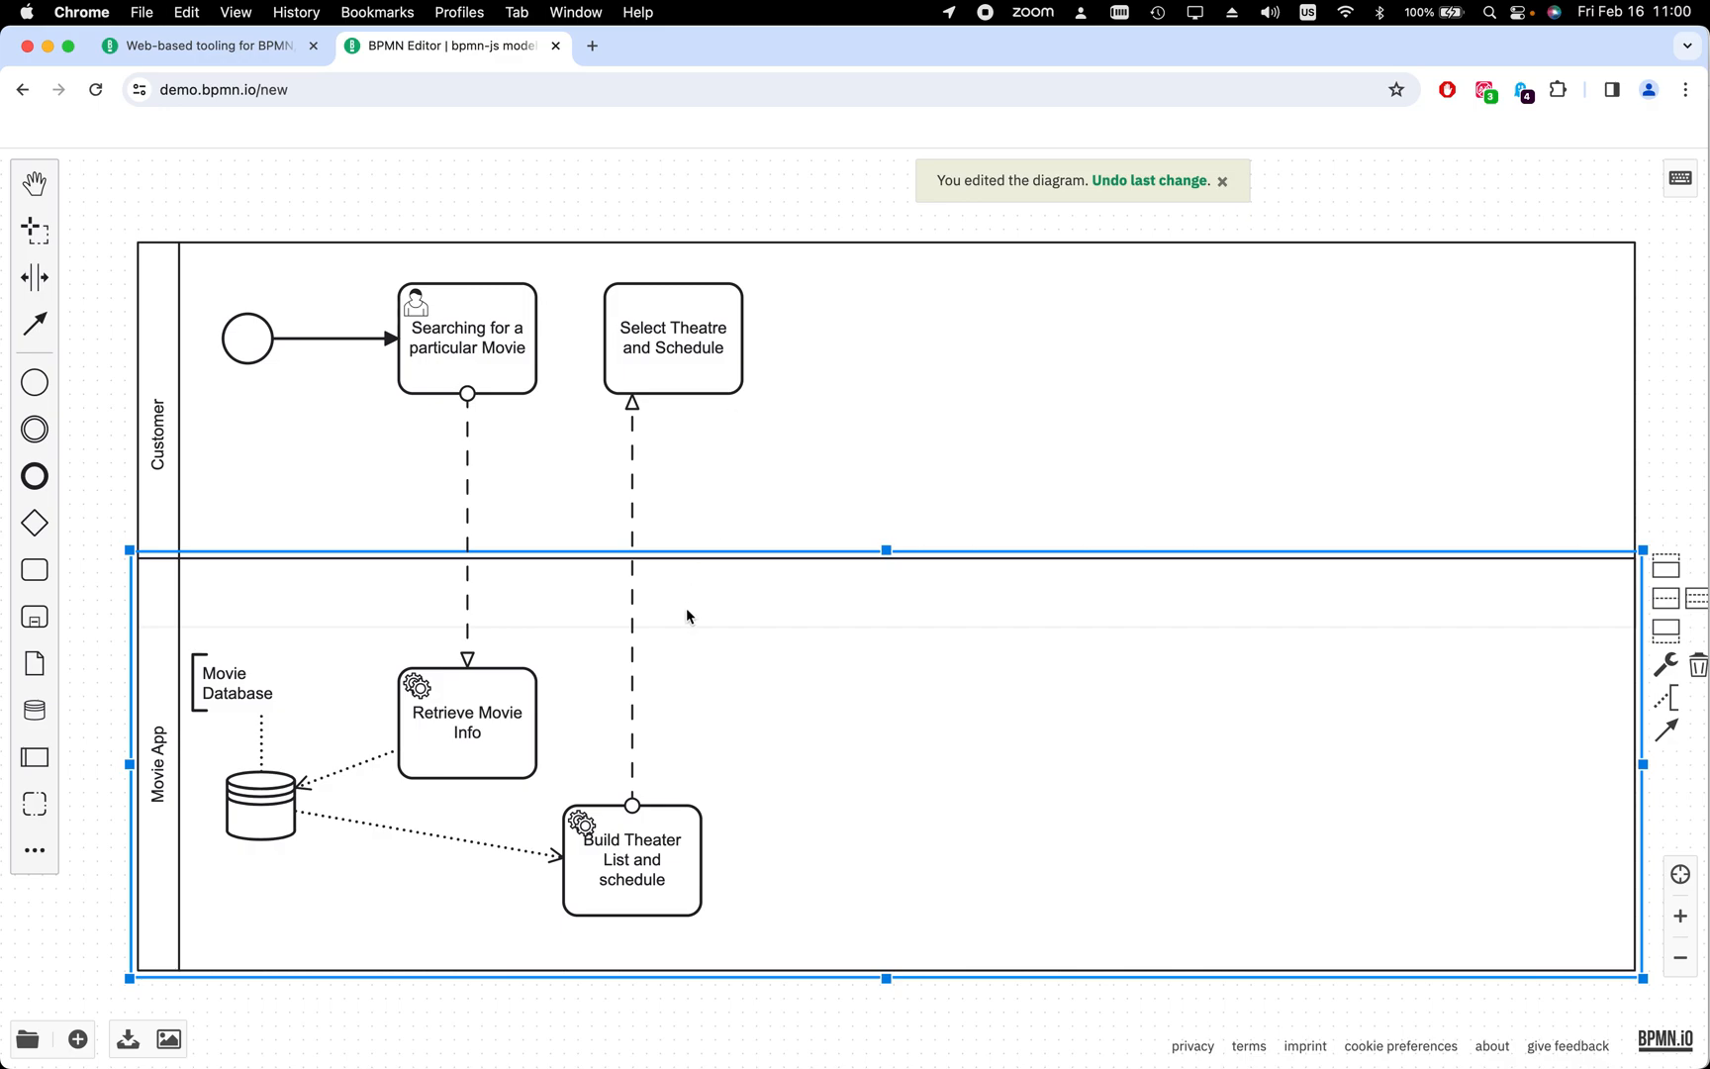
# Move the Retrieve Movie Info task slightly upward within the Movie App pool
pyautogui.click(510, 672)
pyautogui.moveTo(509, 672); pyautogui.dragTo(510, 634)
pyautogui.click(795, 712)
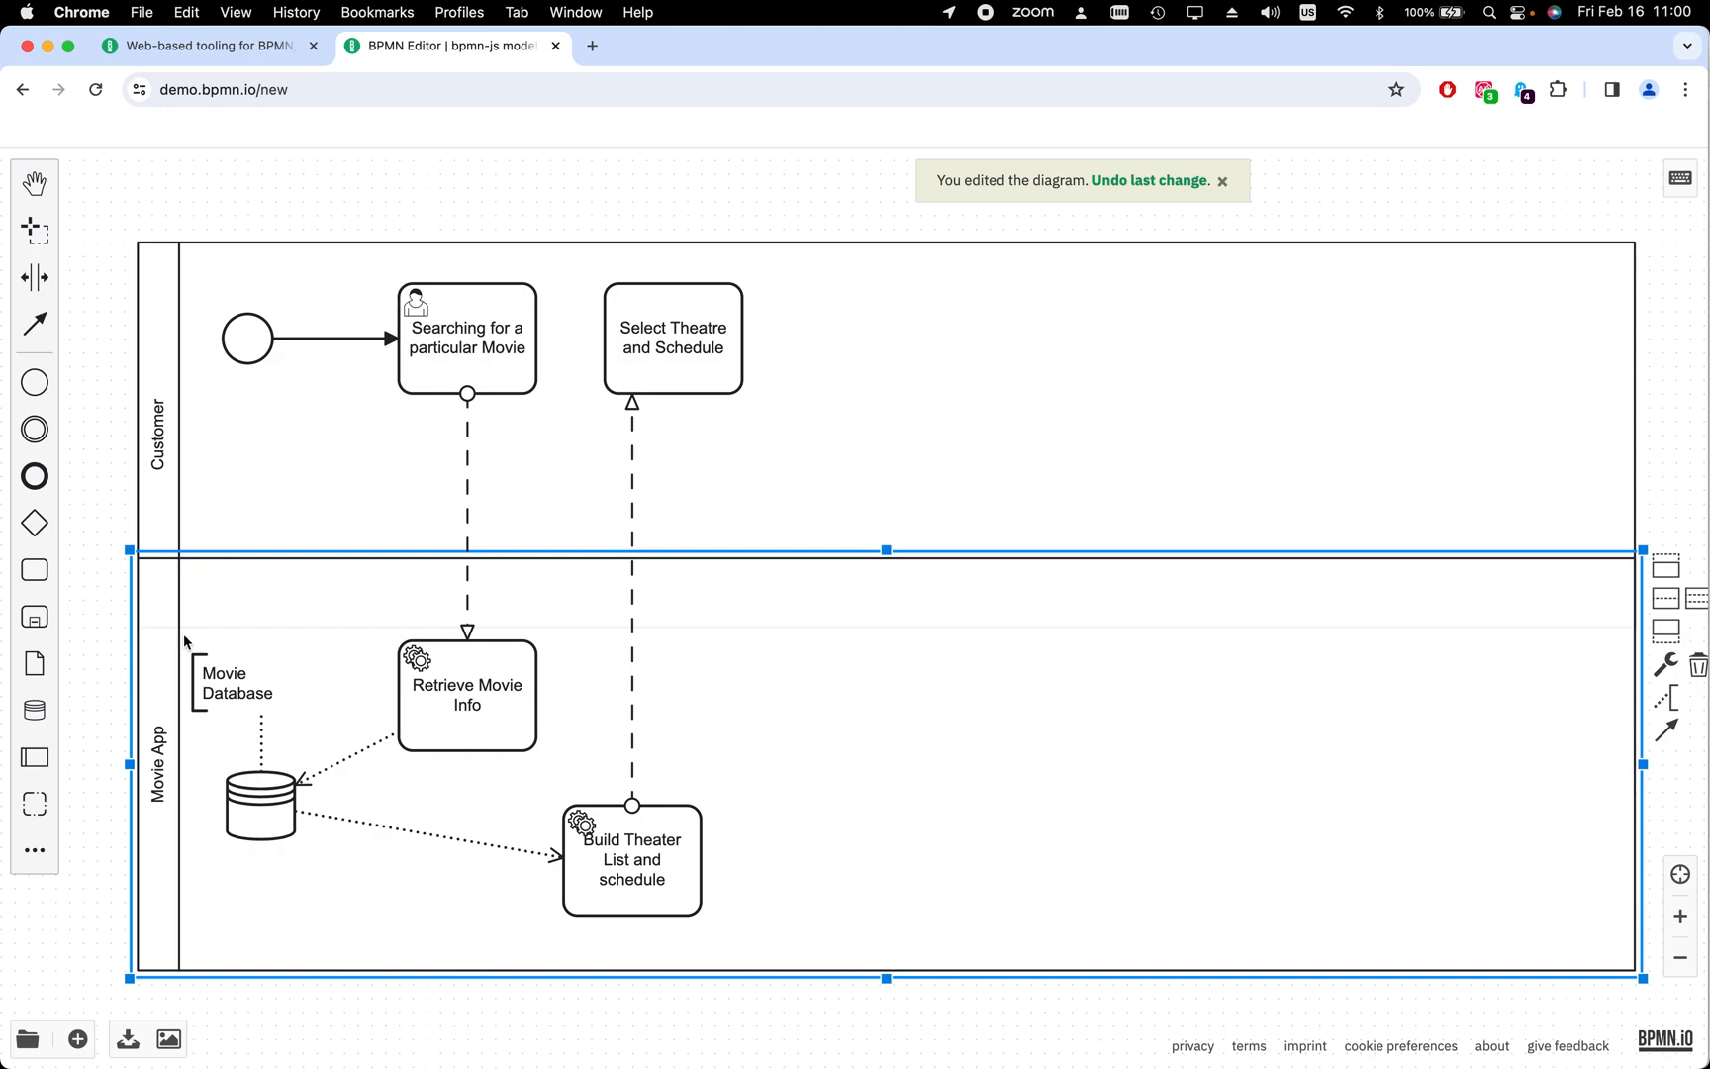
# Add a task labelled "Retrieve Available Seats" in the Movie App pool, right of the theater list message flow
pyautogui.moveTo(35, 569); pyautogui.dragTo(796, 681)
pyautogui.write('Retrieve ')
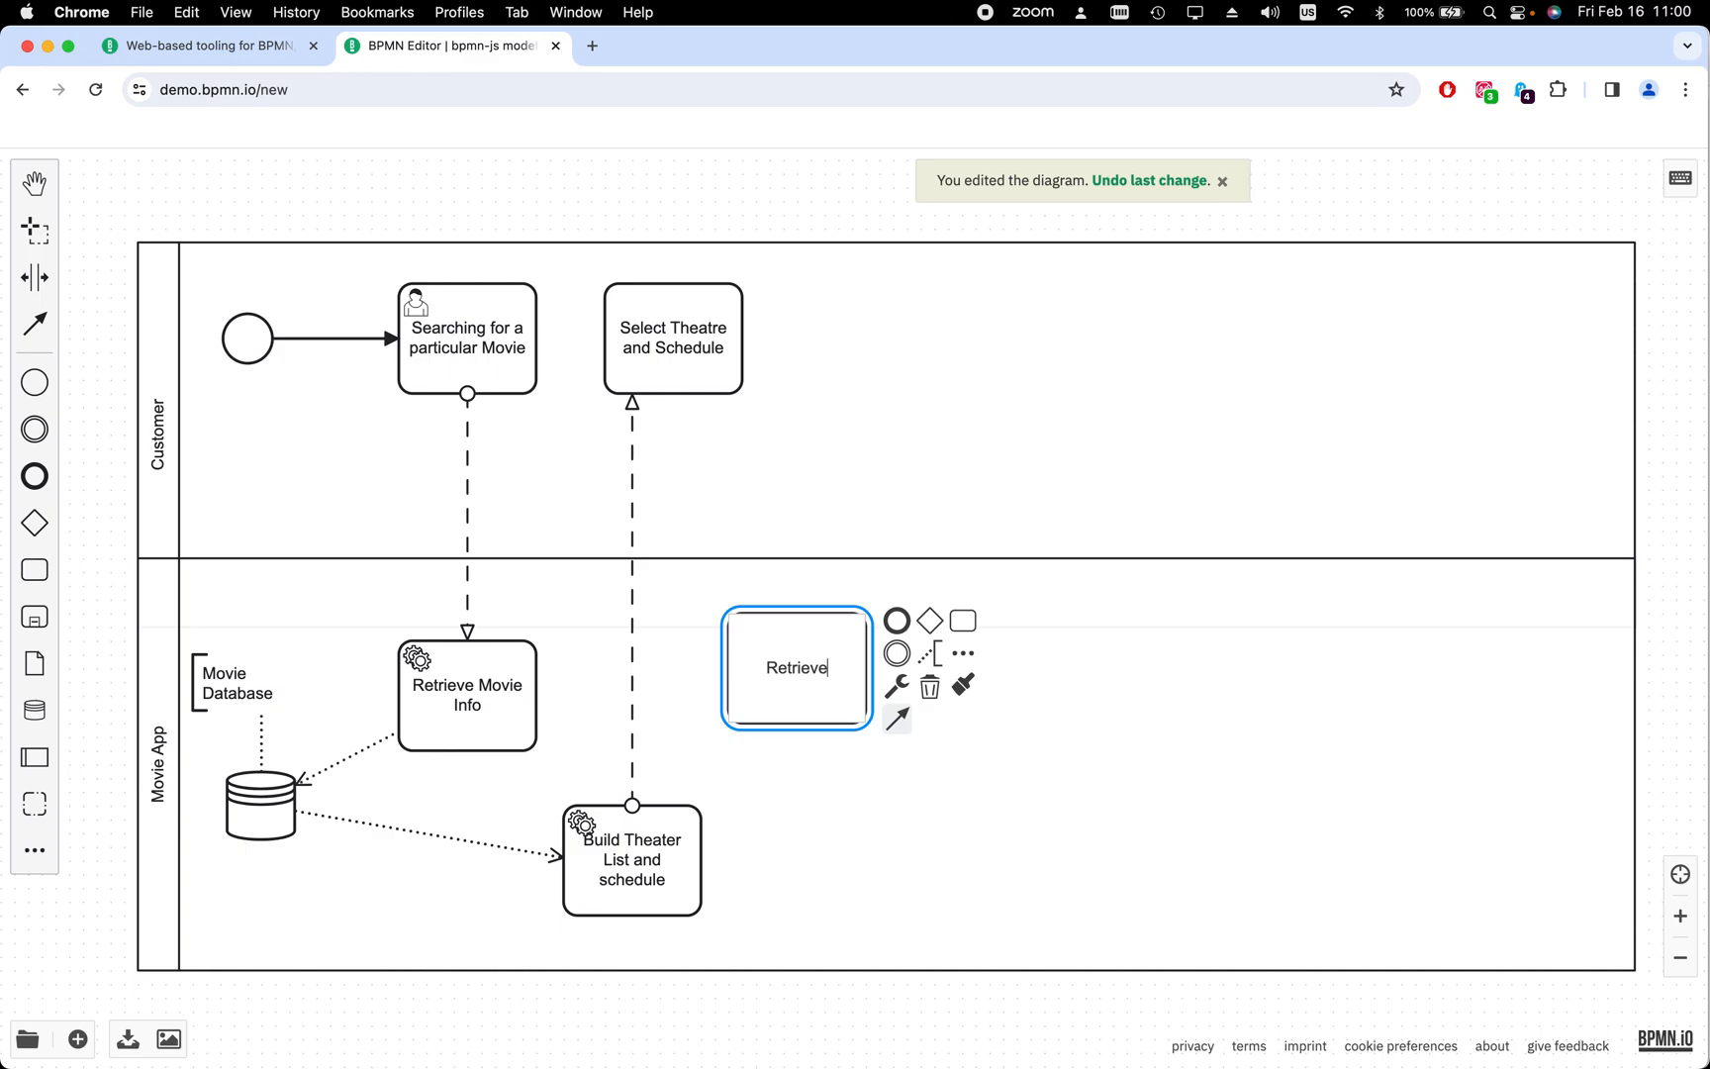
pyautogui.write(' Available S')
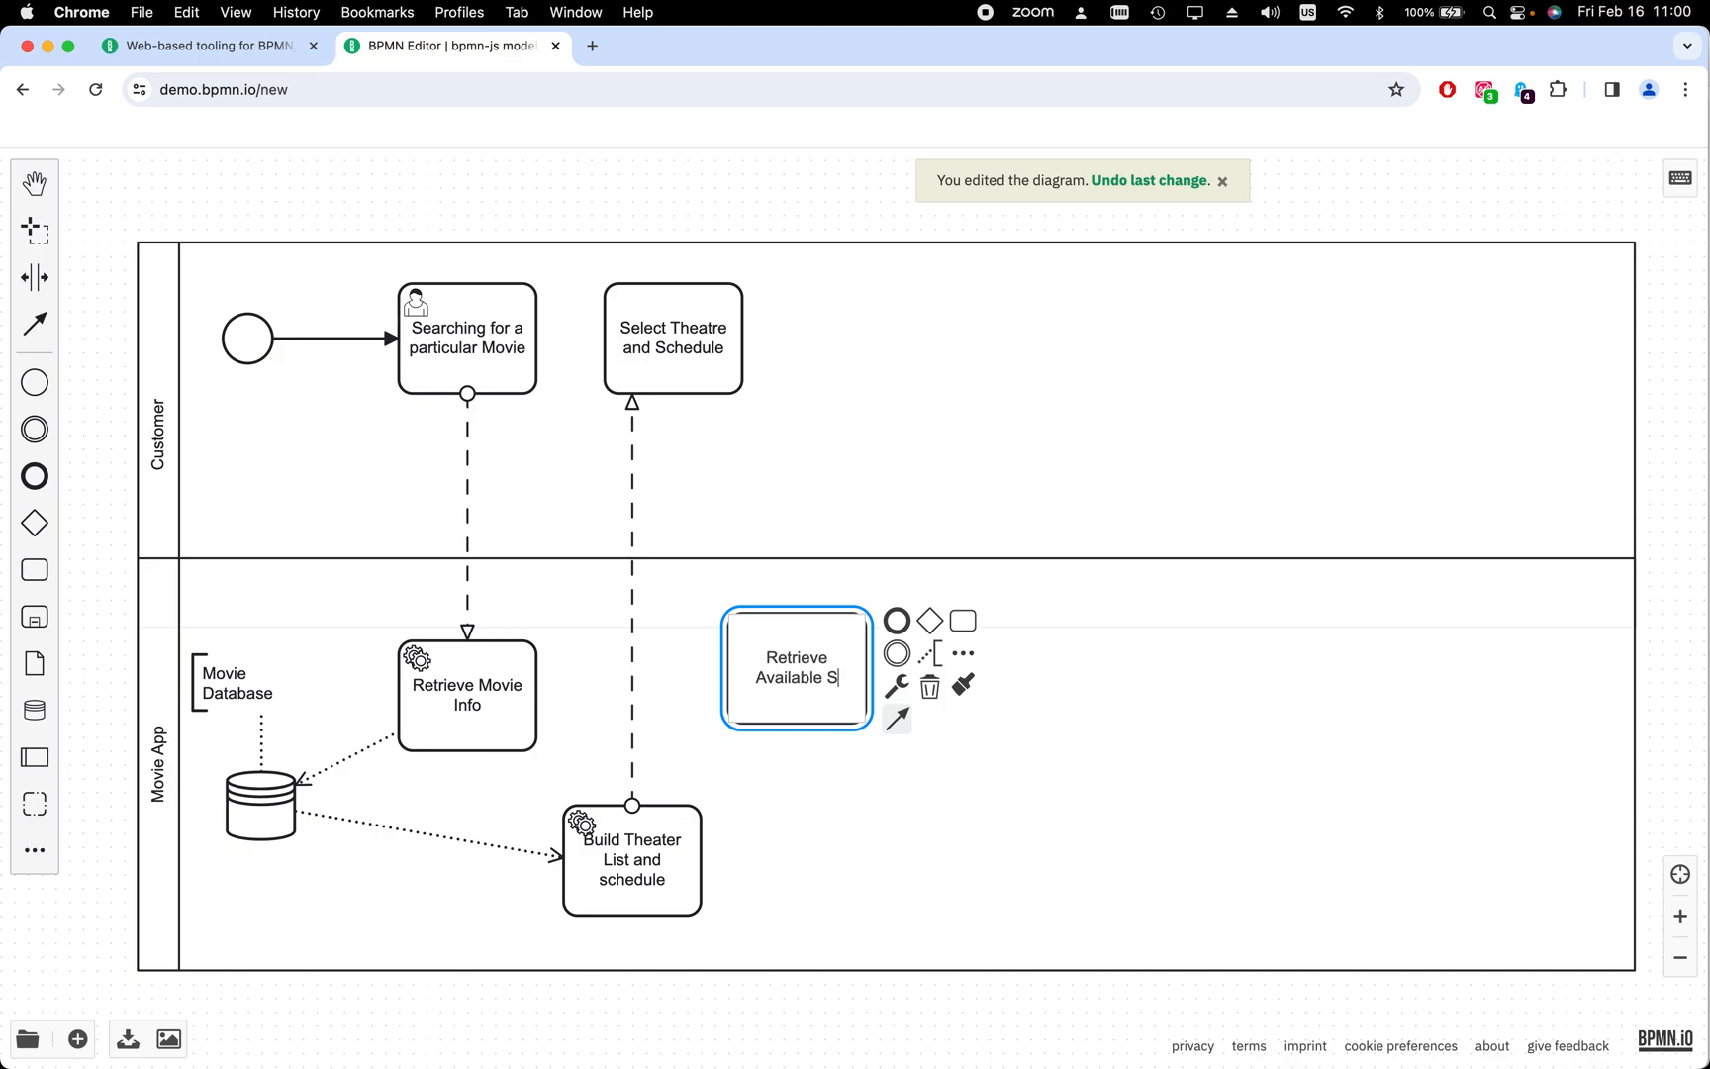
pyautogui.write('eats')
pyautogui.click(922, 789)
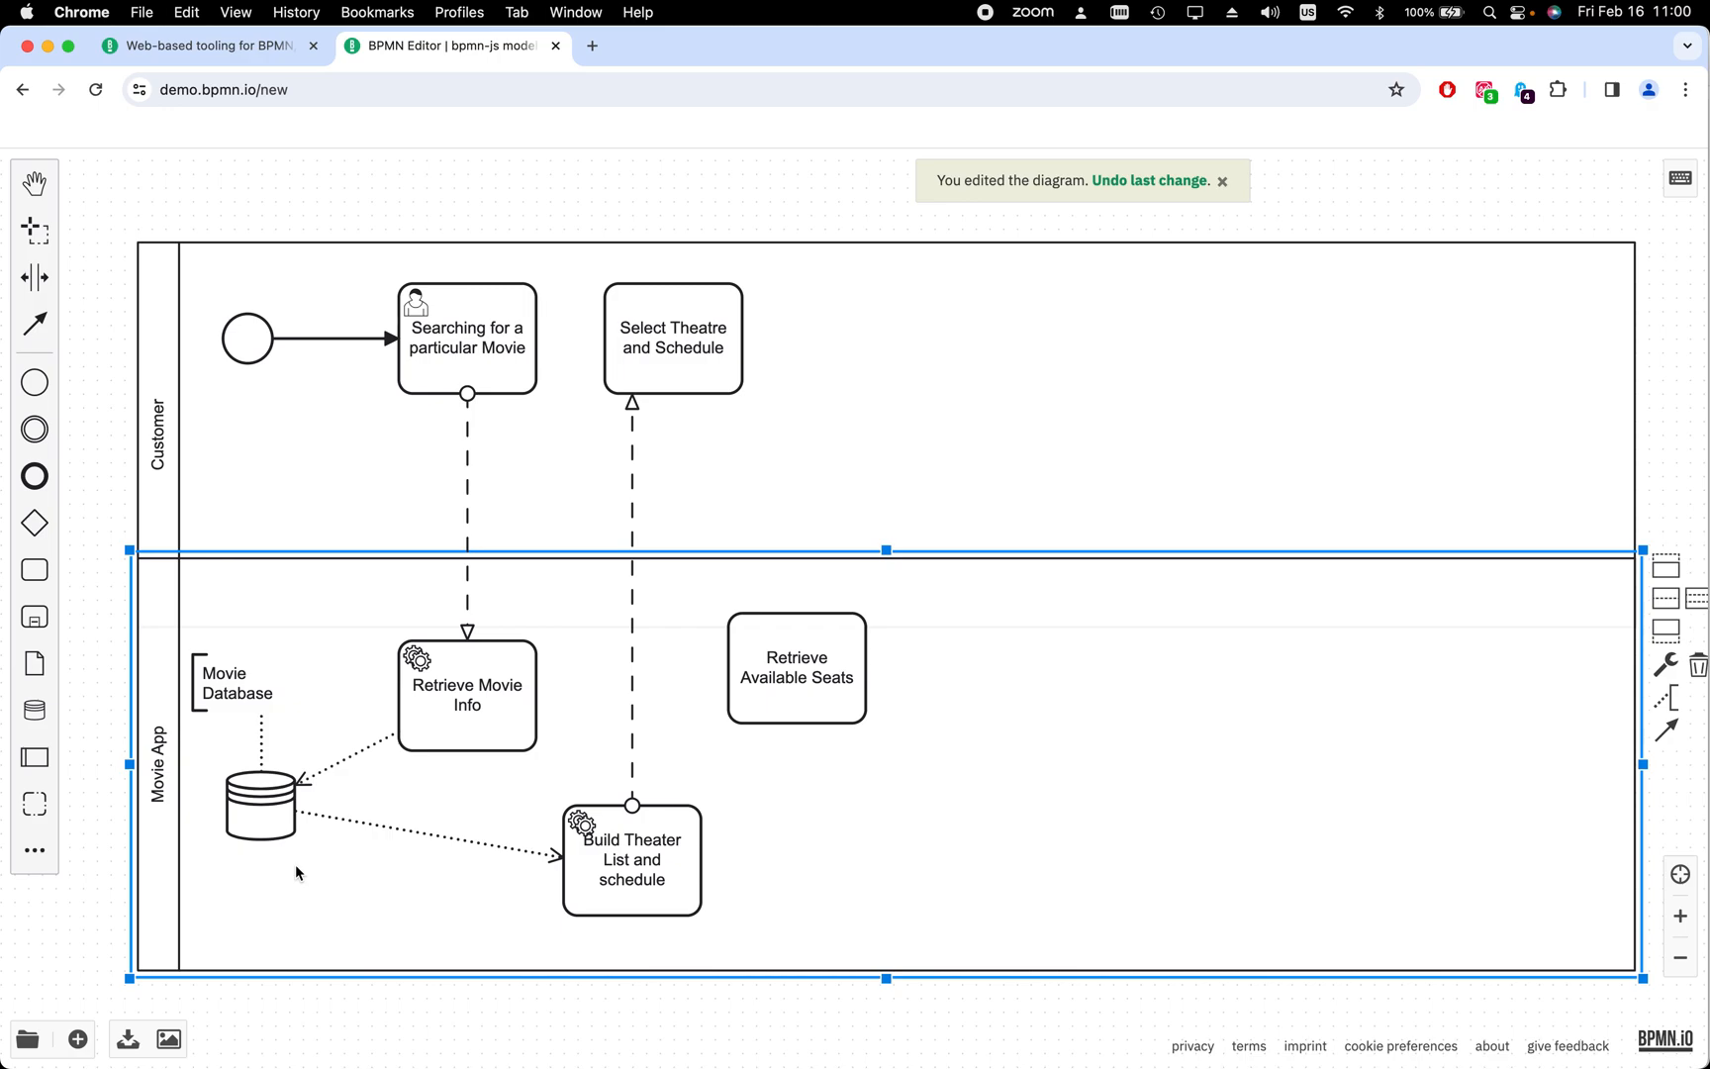
# Add a second data store in the Movie App pool near the Retrieve Available Seats task
pyautogui.click(47, 717)
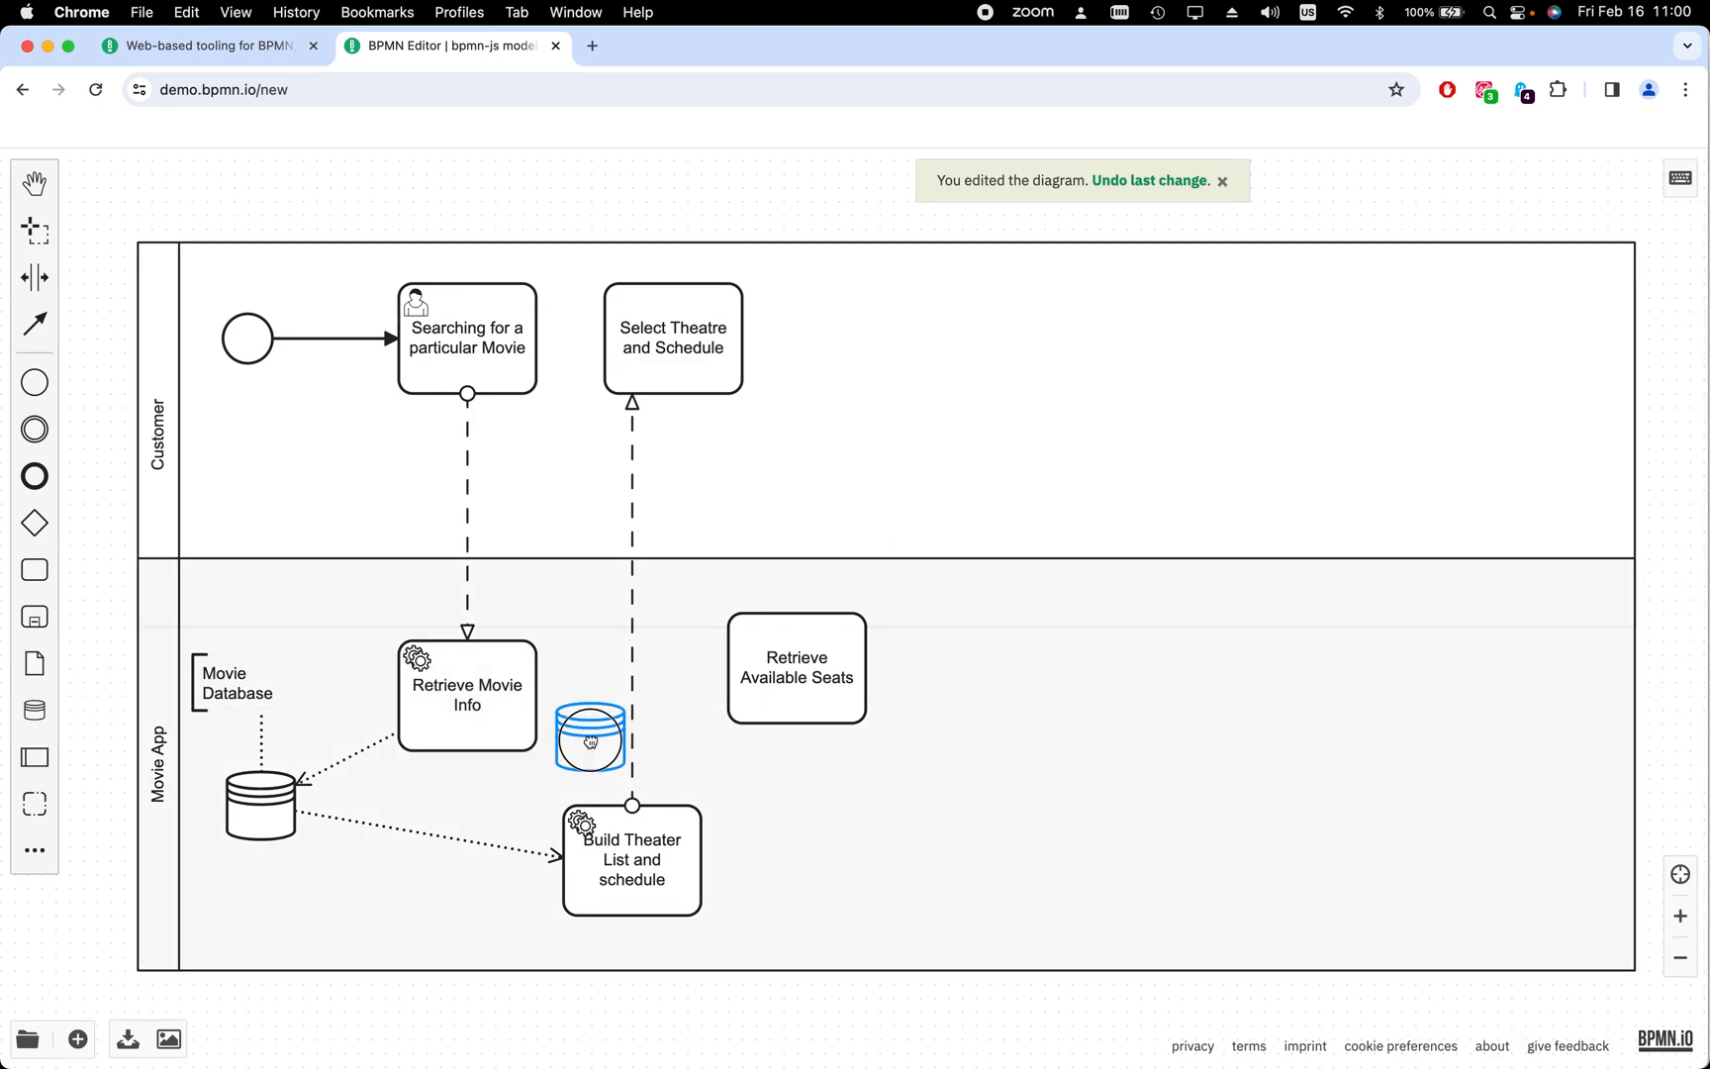
pyautogui.click(1029, 699)
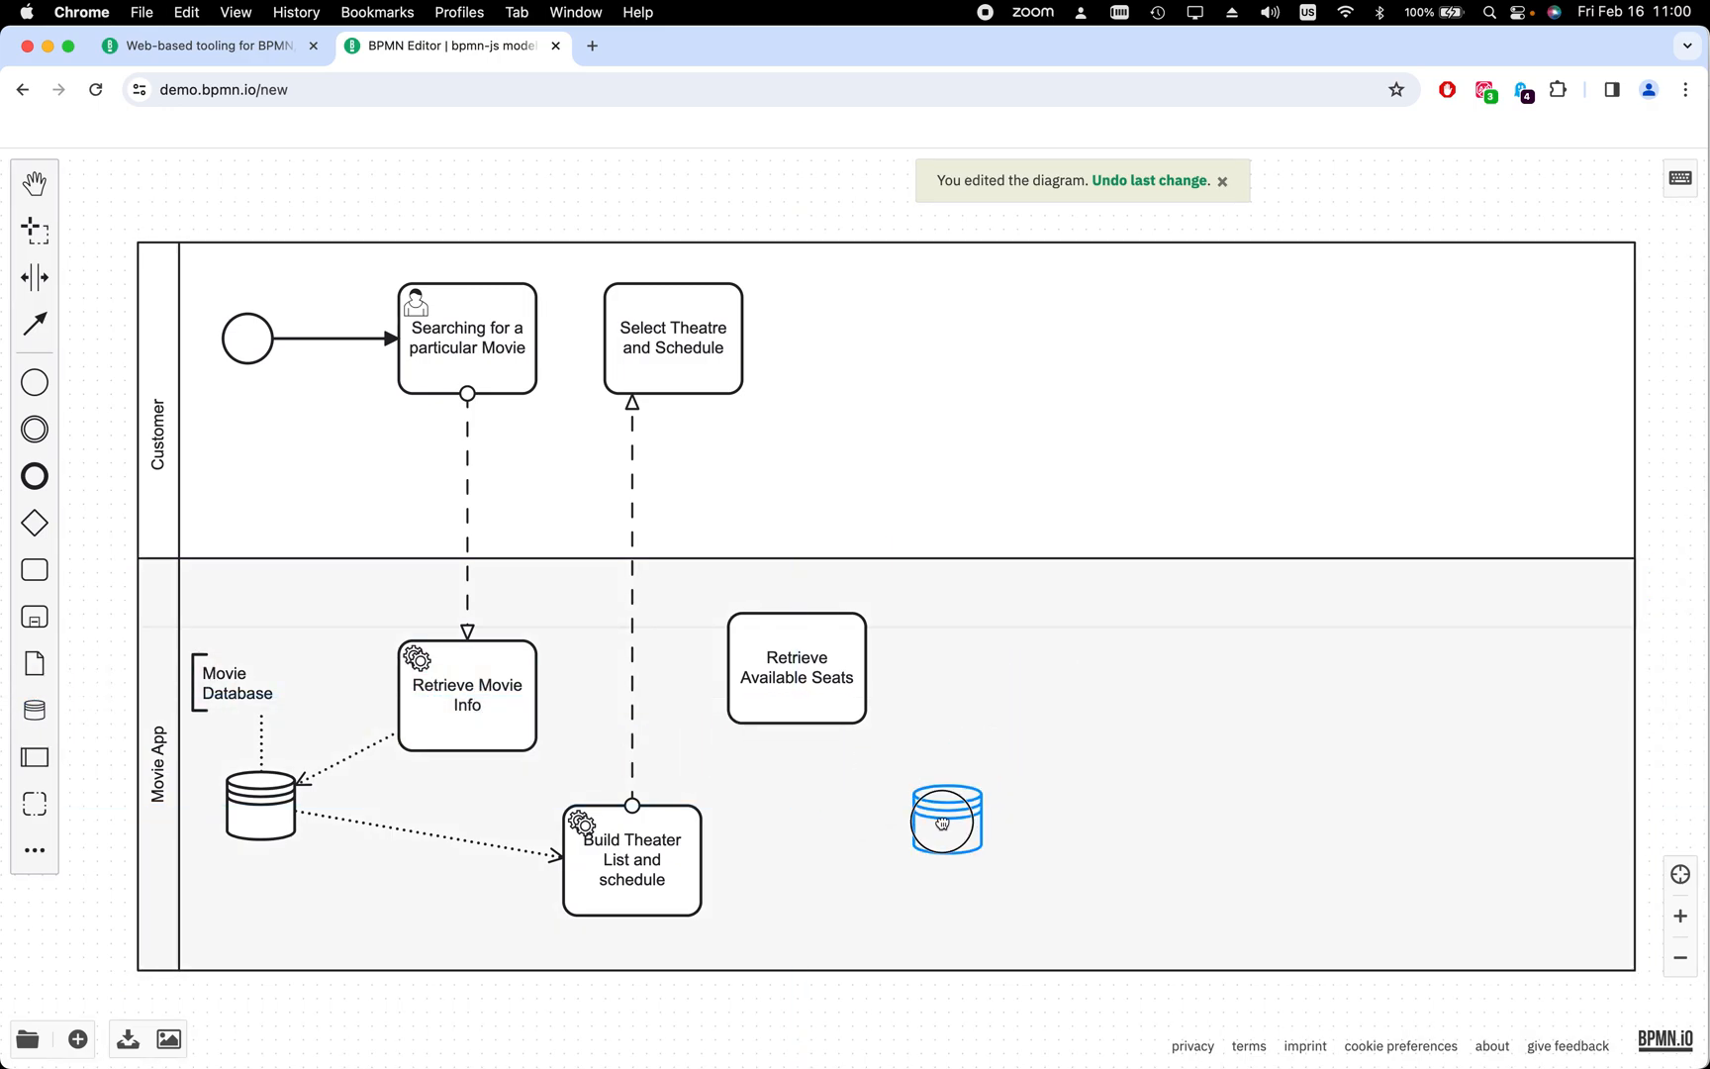
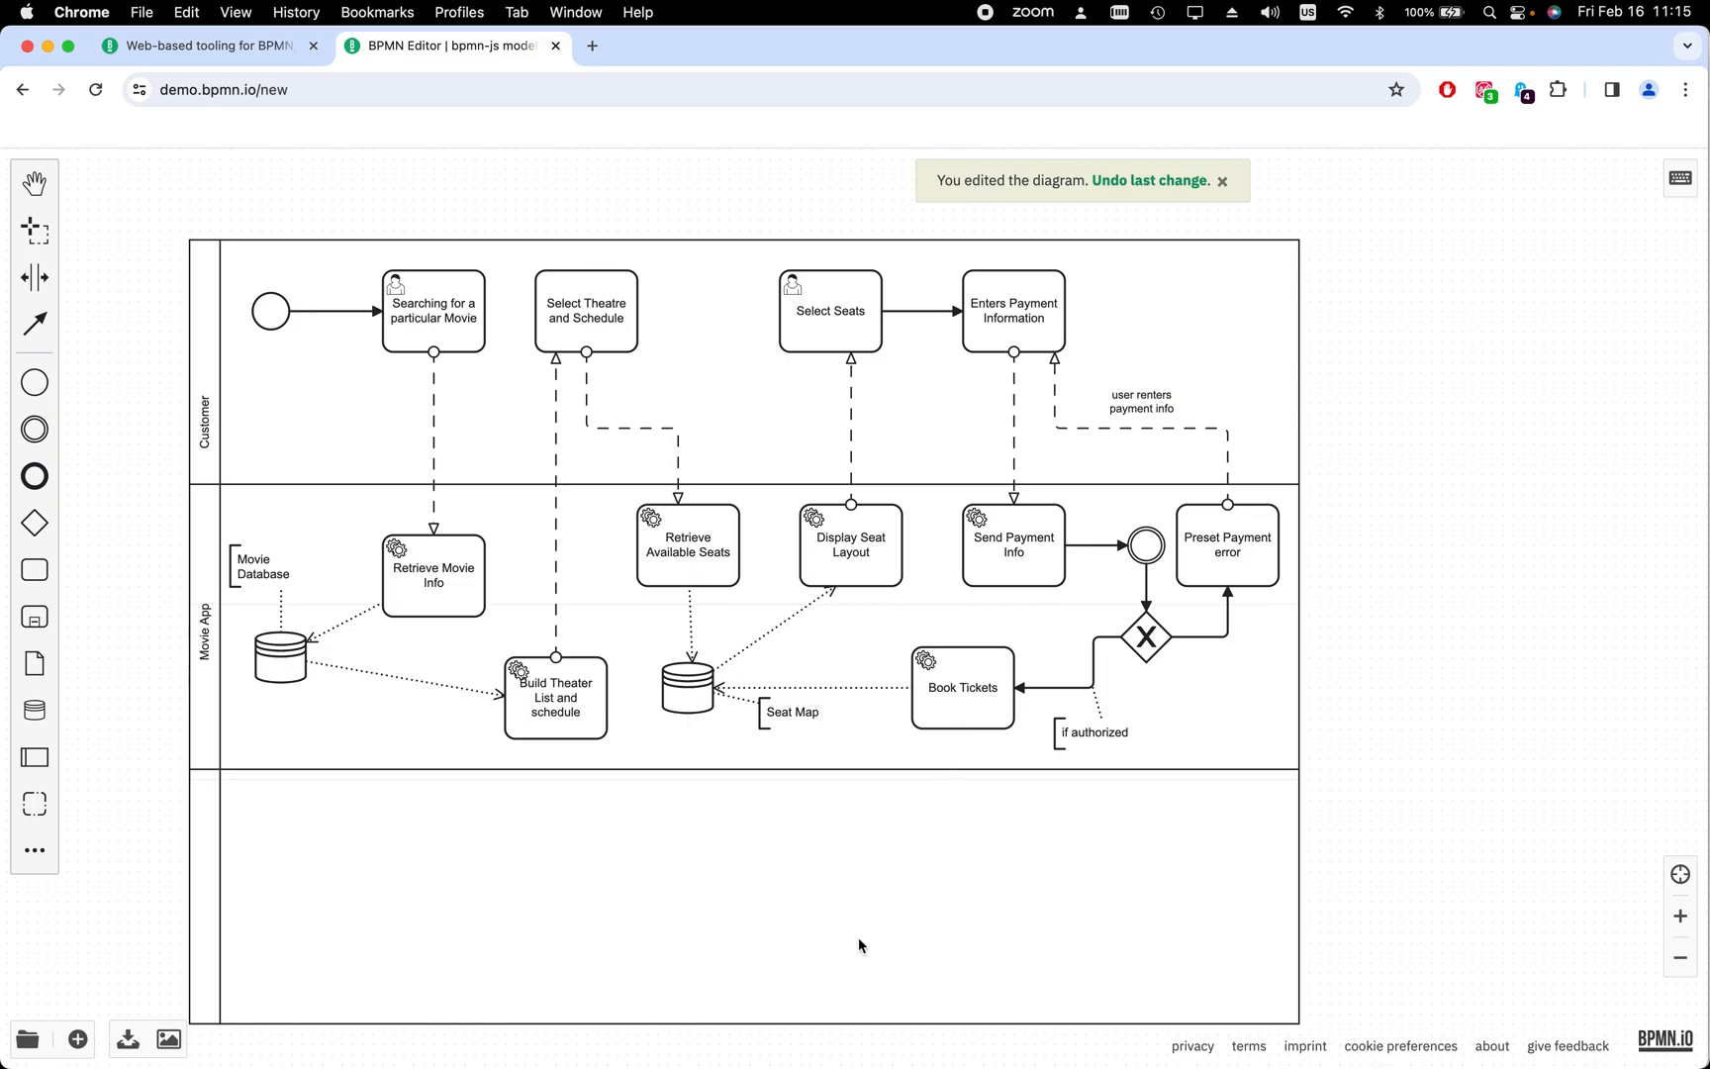
# Add a task labelled "Print Tickets" in the unnamed pool below the Movie App pool
pyautogui.moveTo(38, 565); pyautogui.dragTo(696, 880)
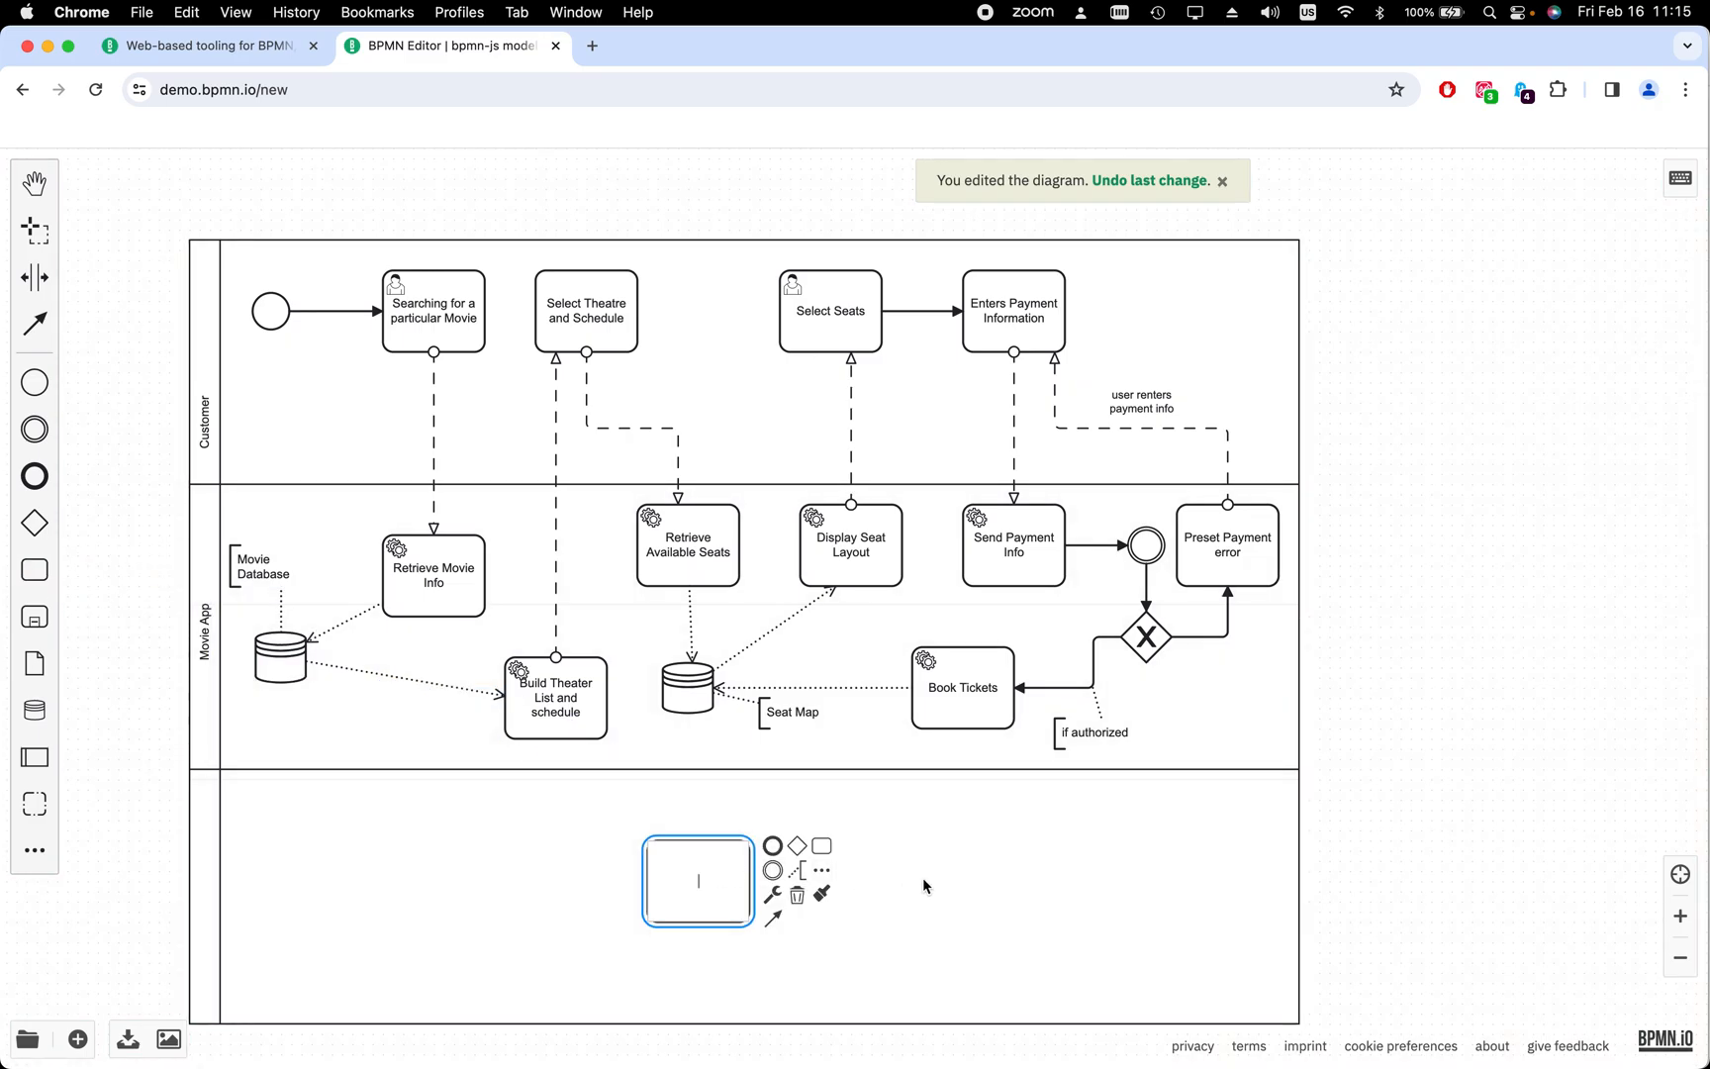
pyautogui.write('Print Tickets')
pyautogui.click(963, 890)
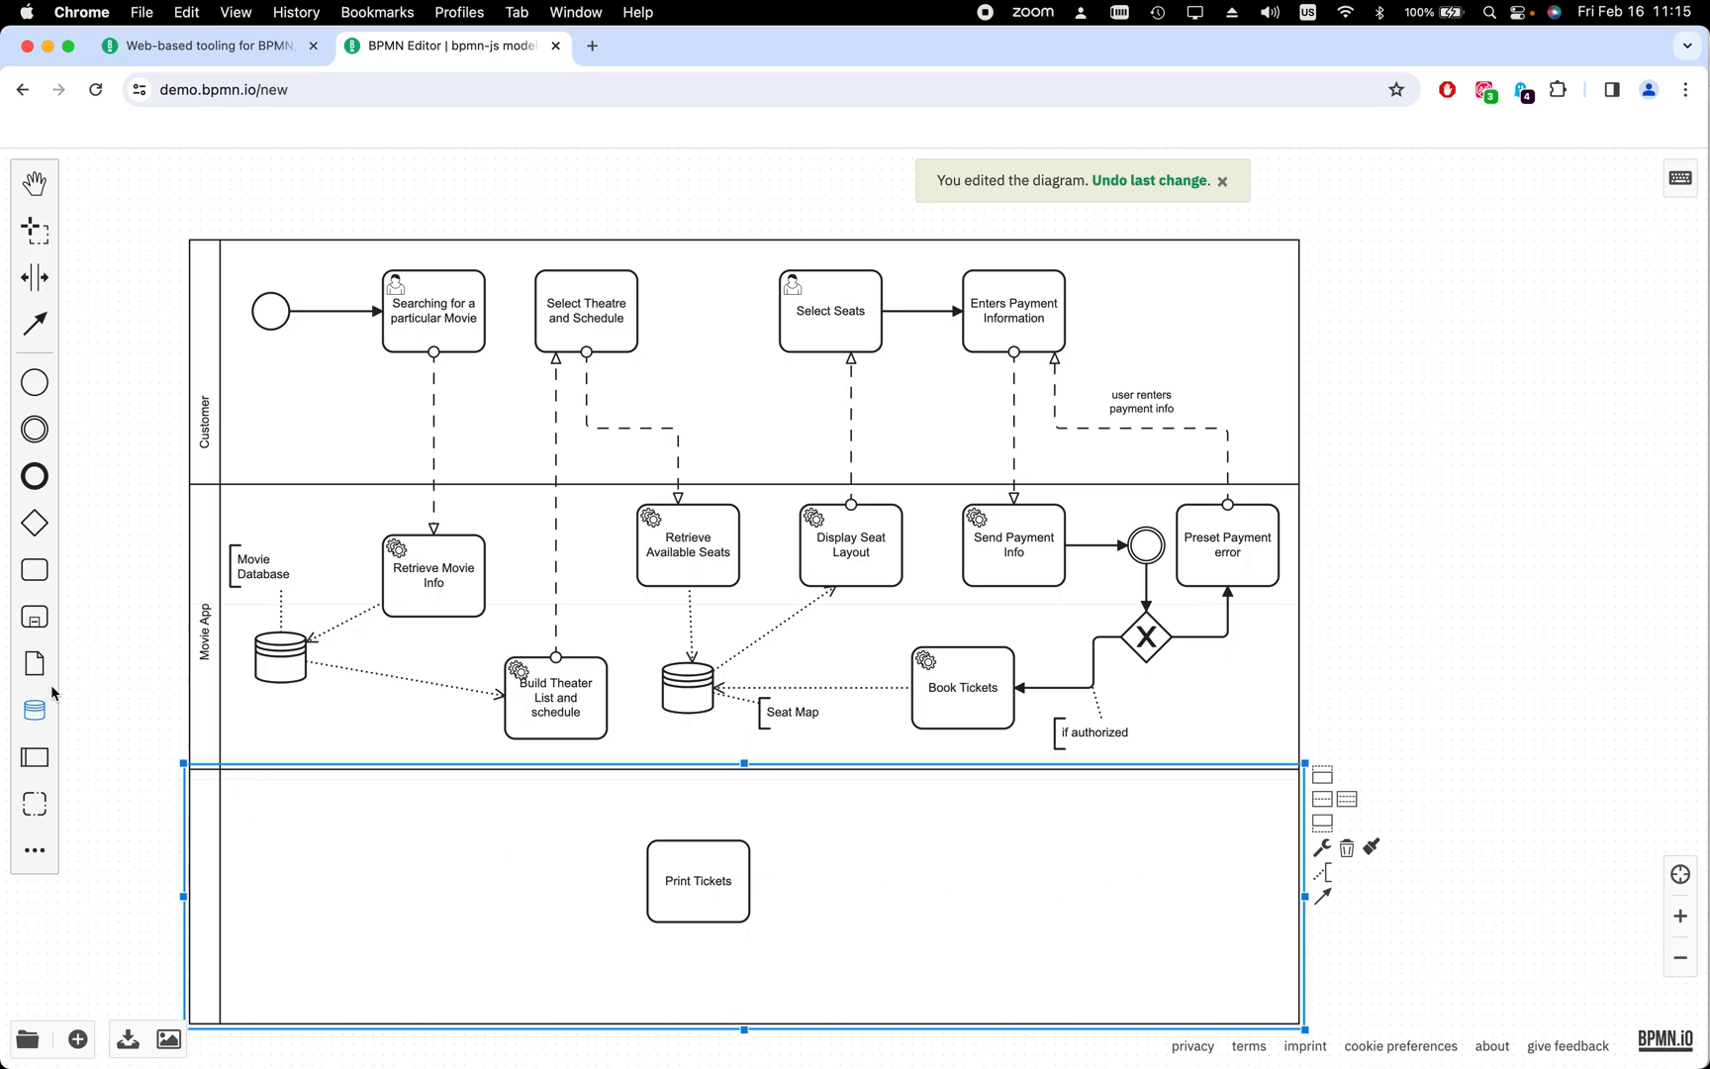
# Connect the Book Tickets task to the Print Tickets task in the pool below with a message flow
pyautogui.click(970, 727)
pyautogui.click(962, 709)
pyautogui.click(957, 708)
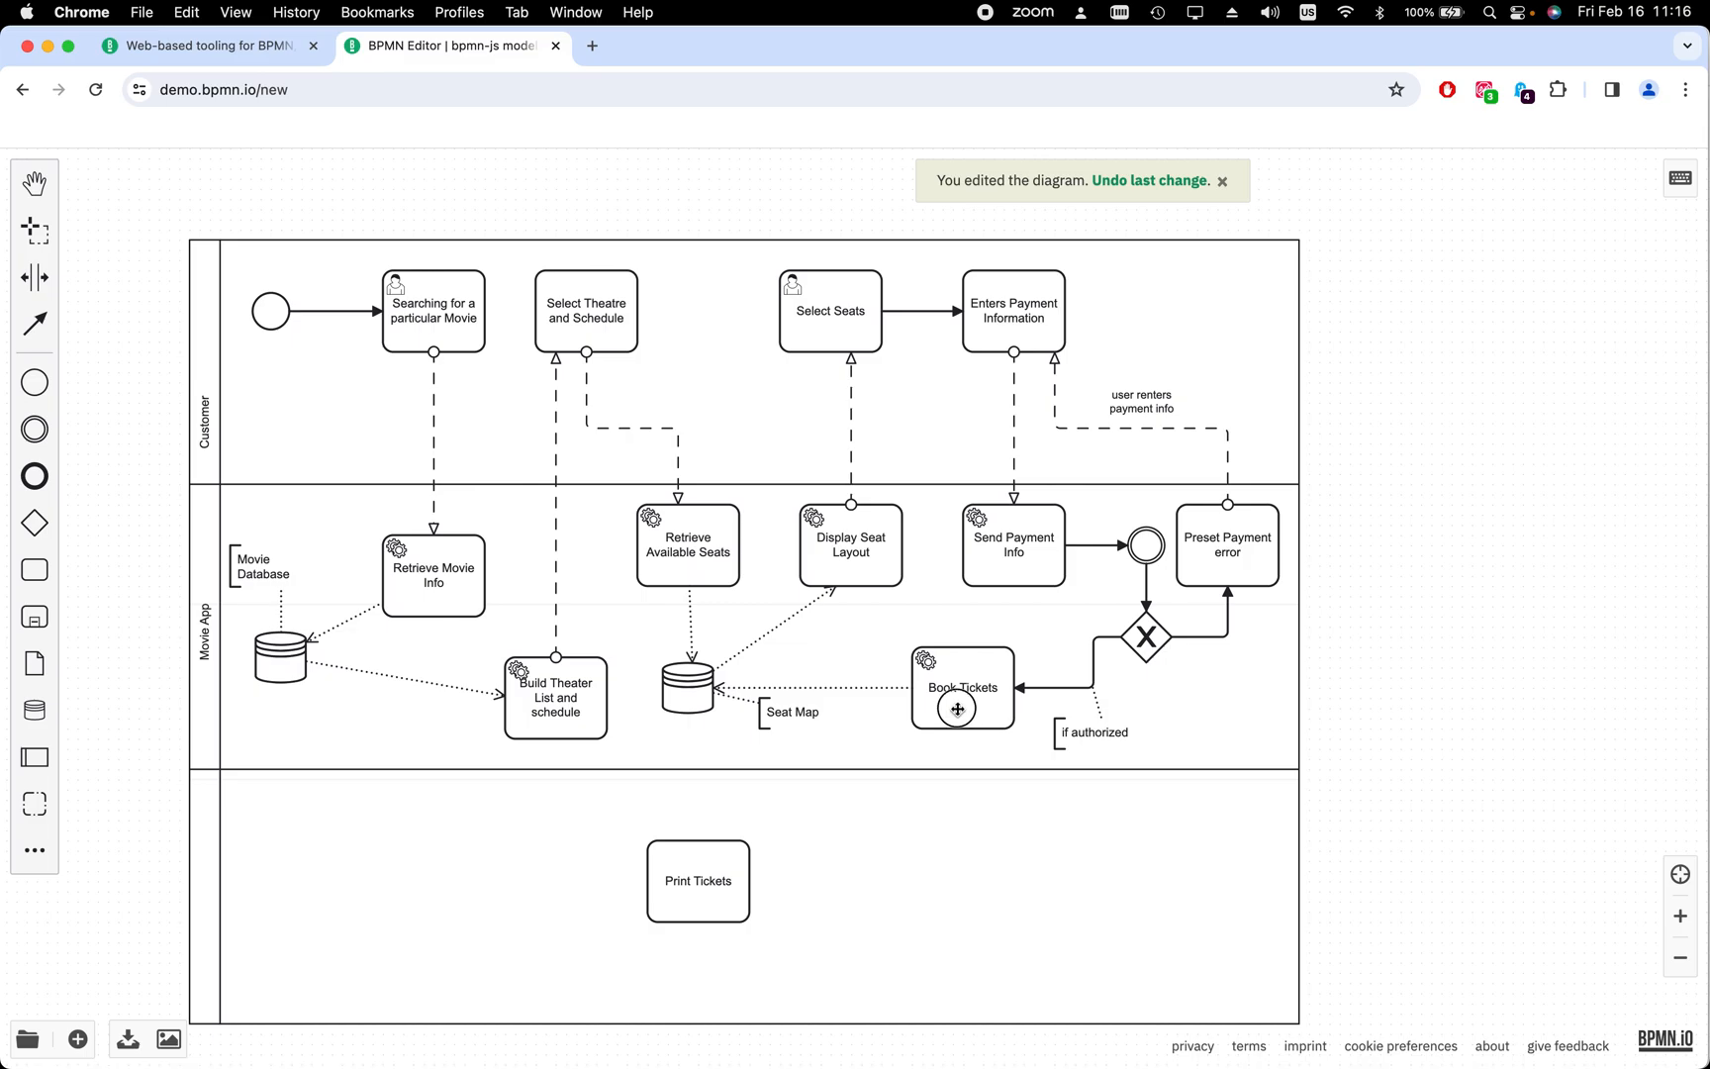
pyautogui.moveTo(1037, 726); pyautogui.dragTo(698, 843)
# Name the pool below the Movie App pool "Movie Theatre"
pyautogui.click(331, 928)
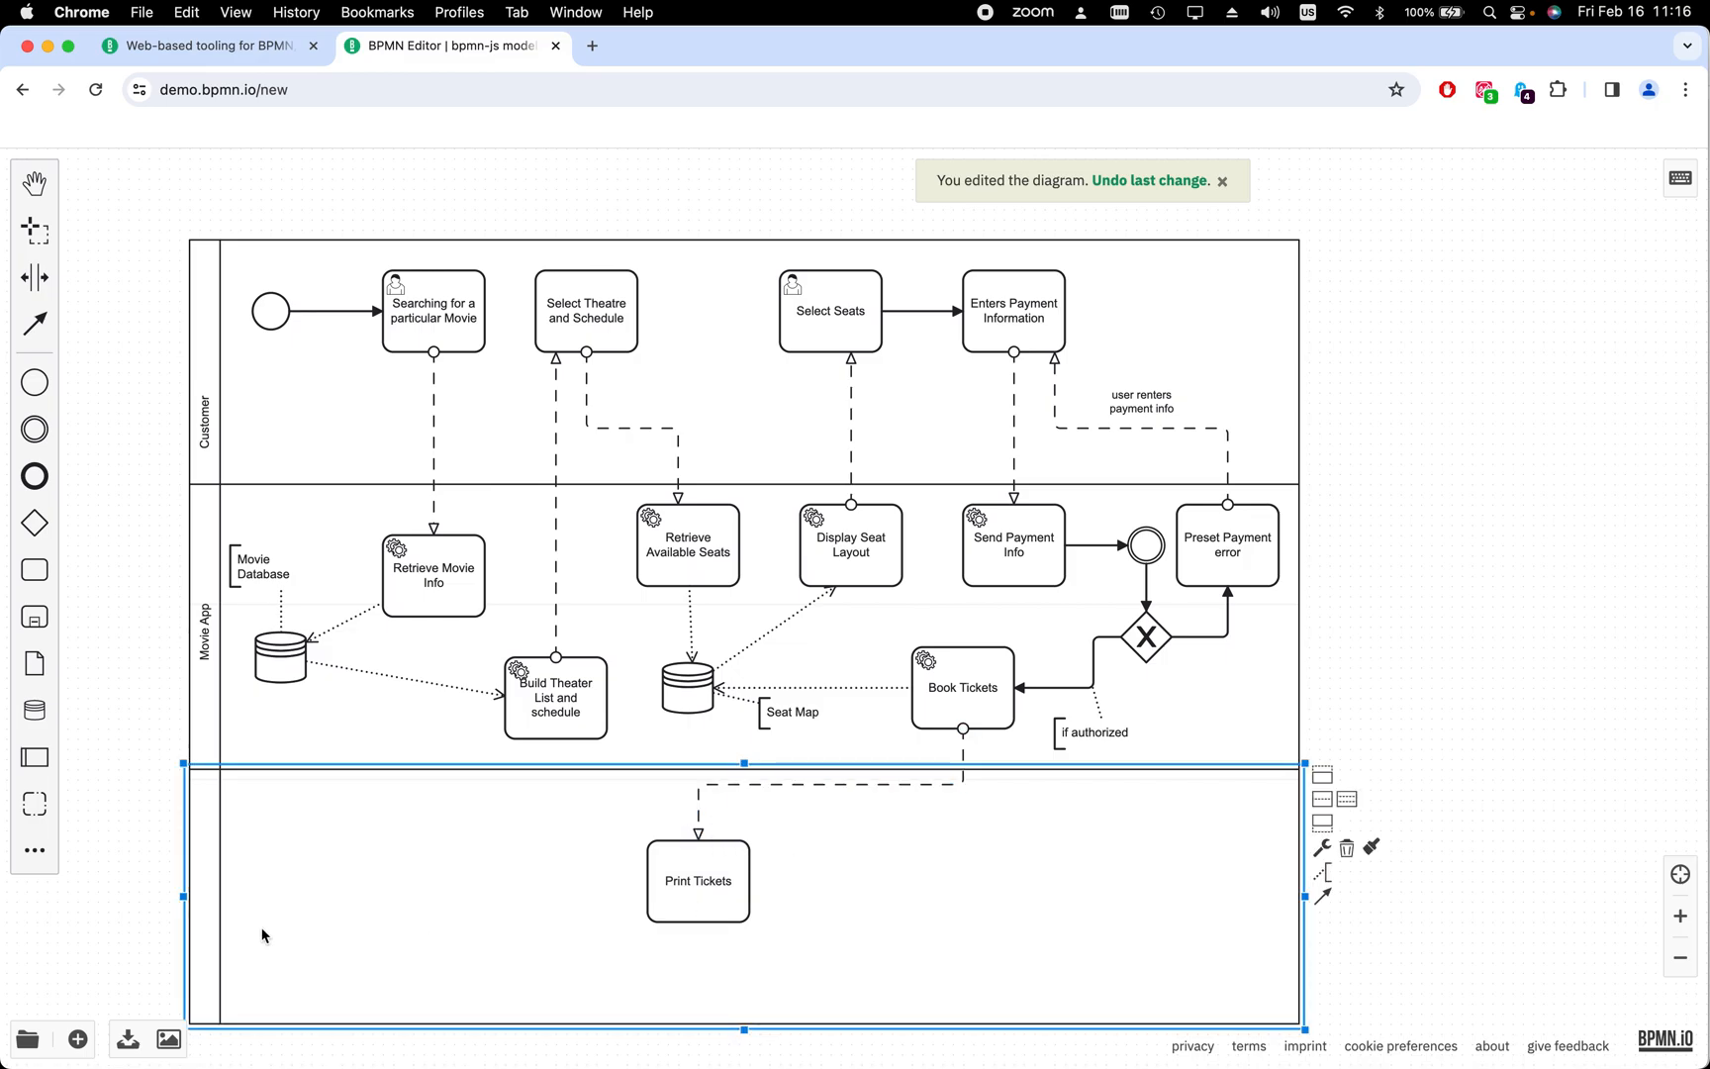
pyautogui.doubleClick(213, 907)
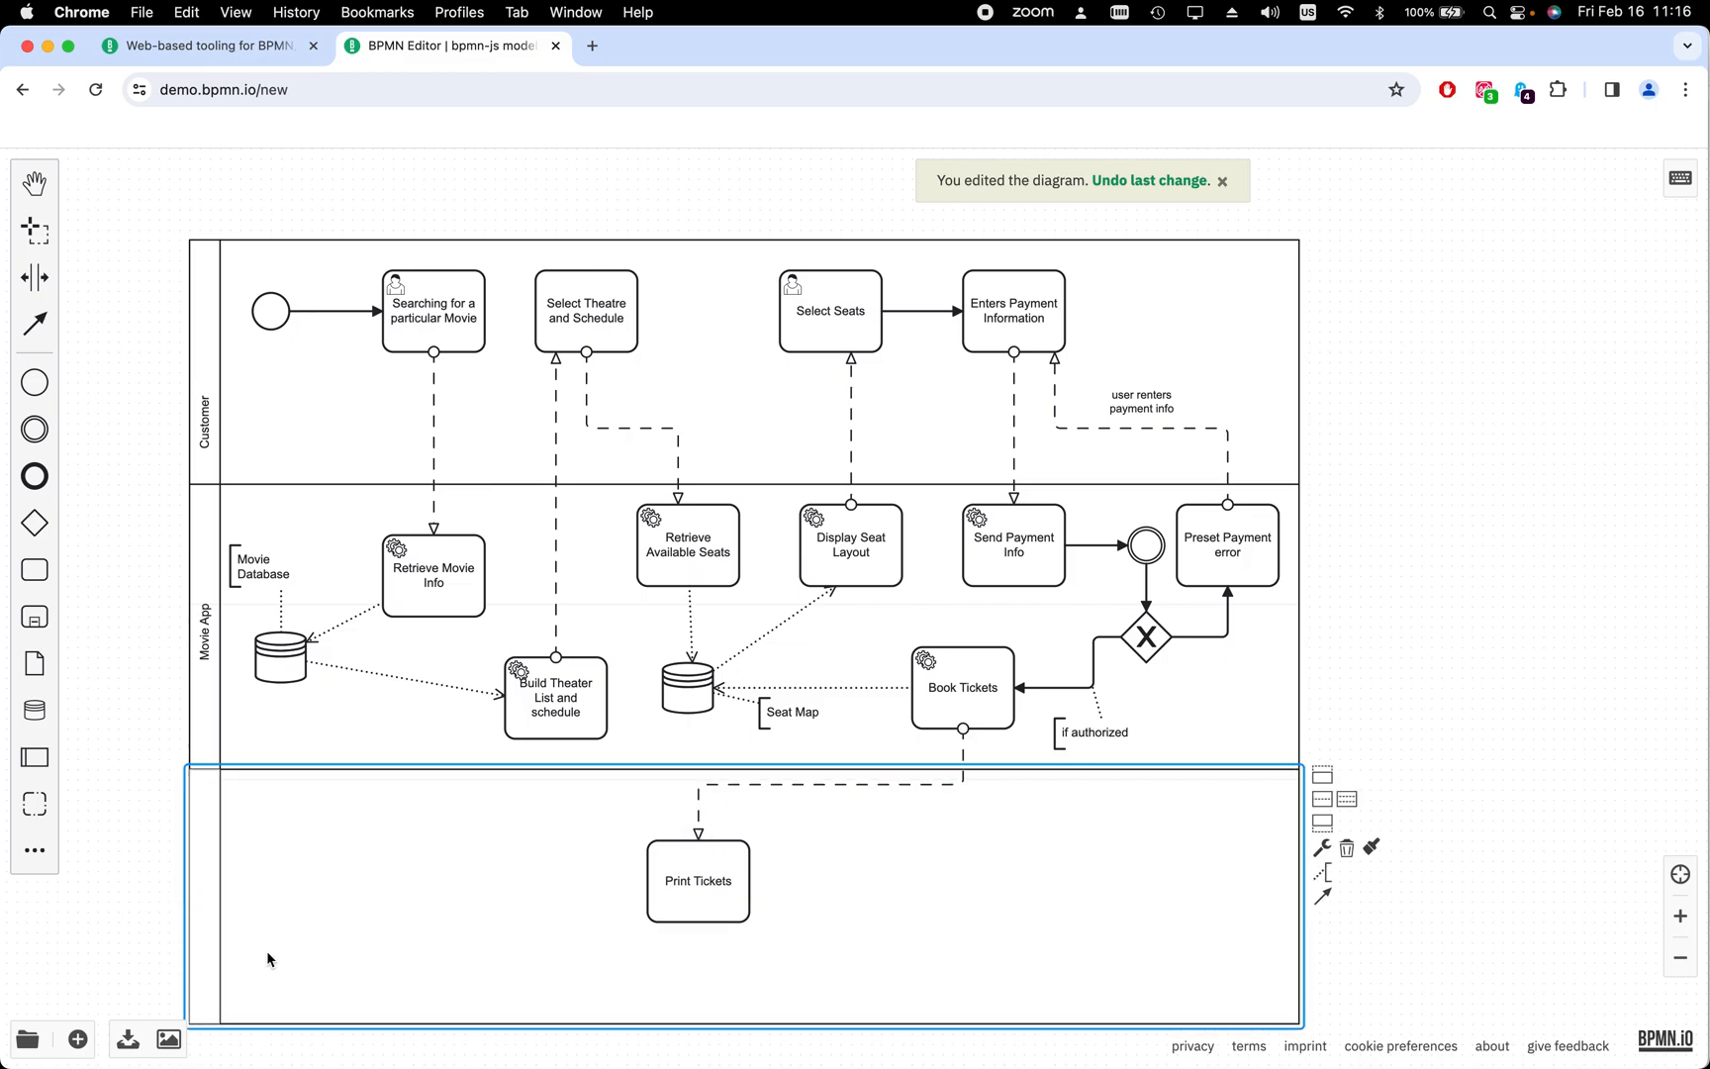
pyautogui.write('Movie Theatre')
pyautogui.click(293, 963)
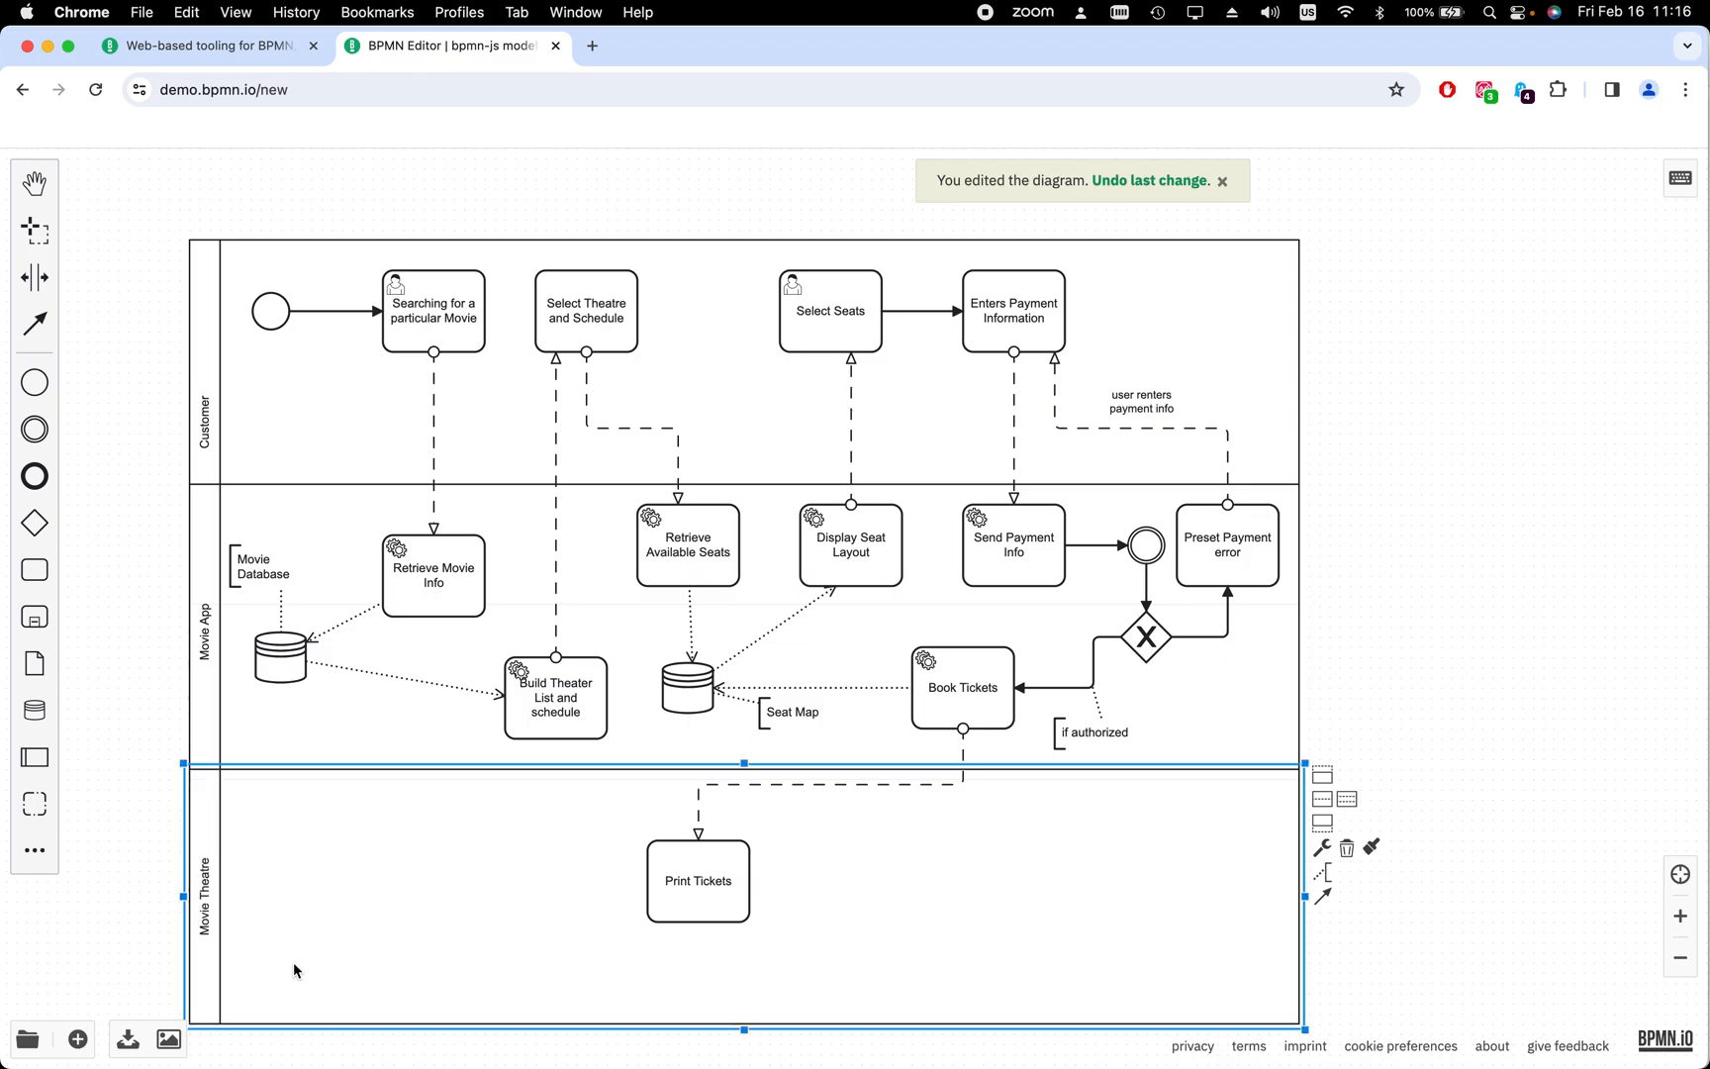
# Move the Print Tickets task slightly right and down within the Movie Theatre pool
pyautogui.click(728, 912)
pyautogui.moveTo(723, 914); pyautogui.dragTo(737, 922)
pyautogui.click(1436, 775)
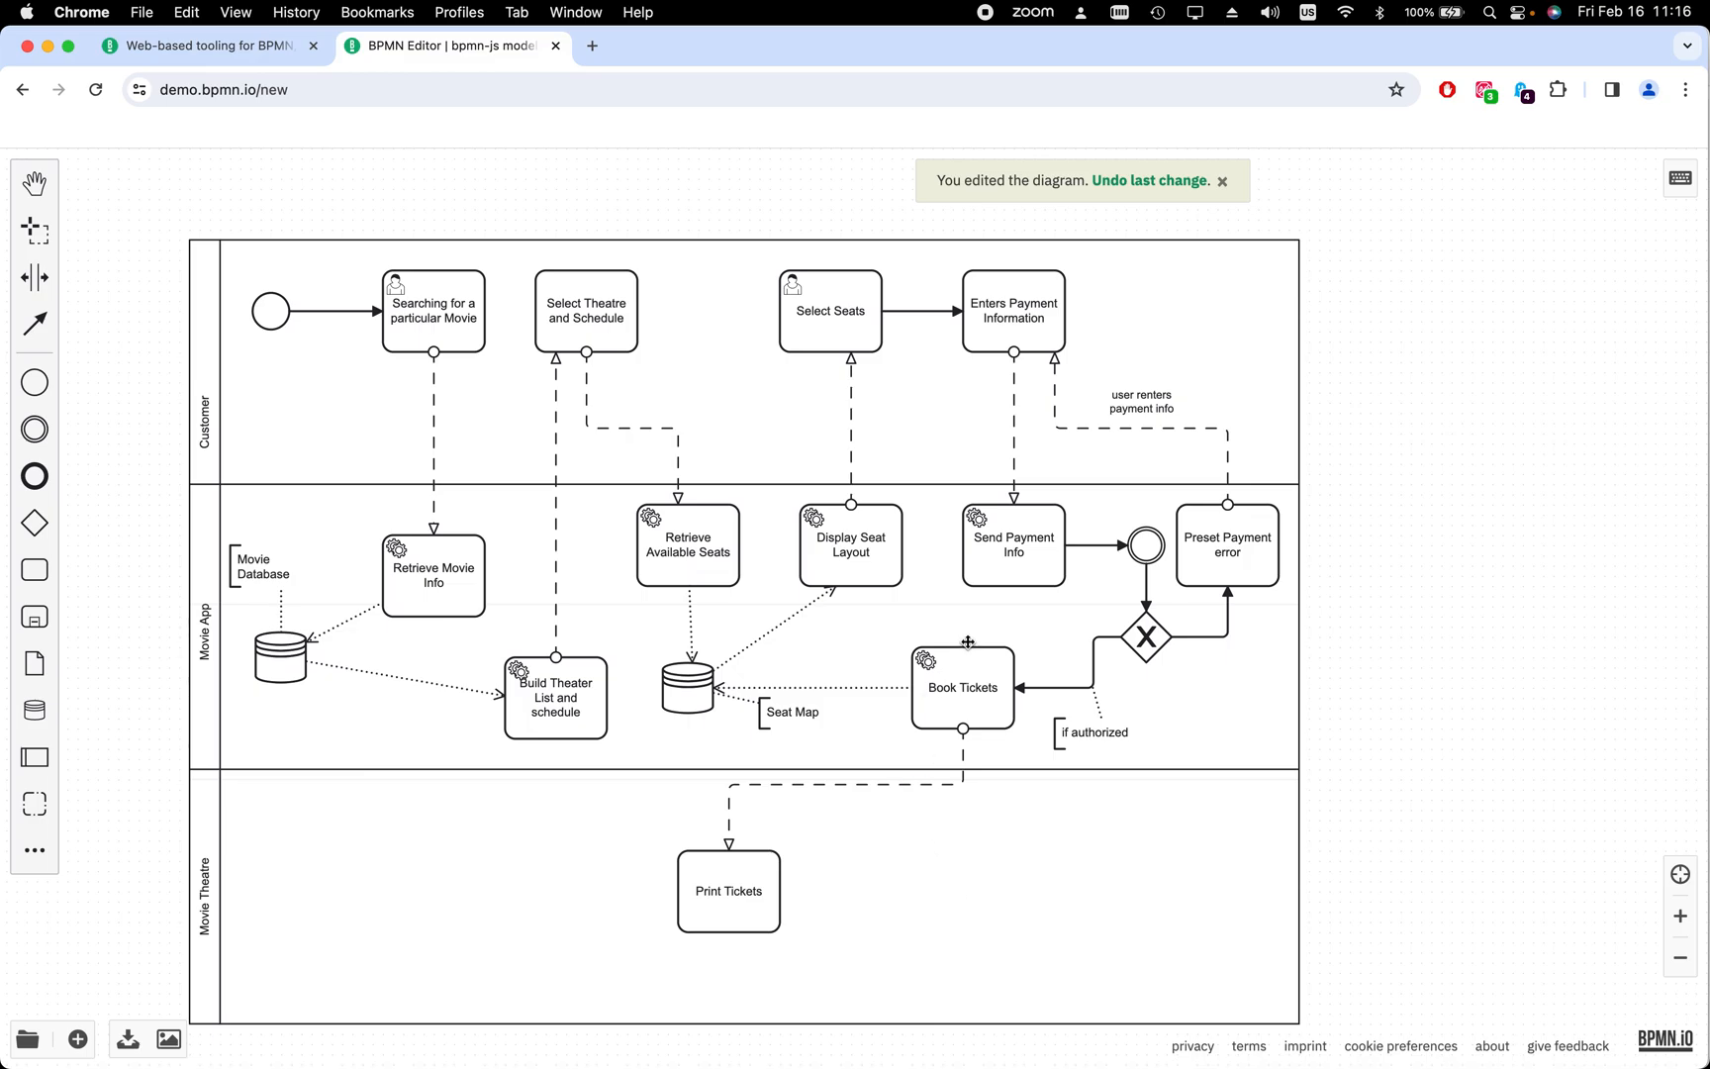
# Add a task labelled "Print QR code" in the Customer pool, below and between Select Seats and Enters Payment Information
pyautogui.click(34, 567)
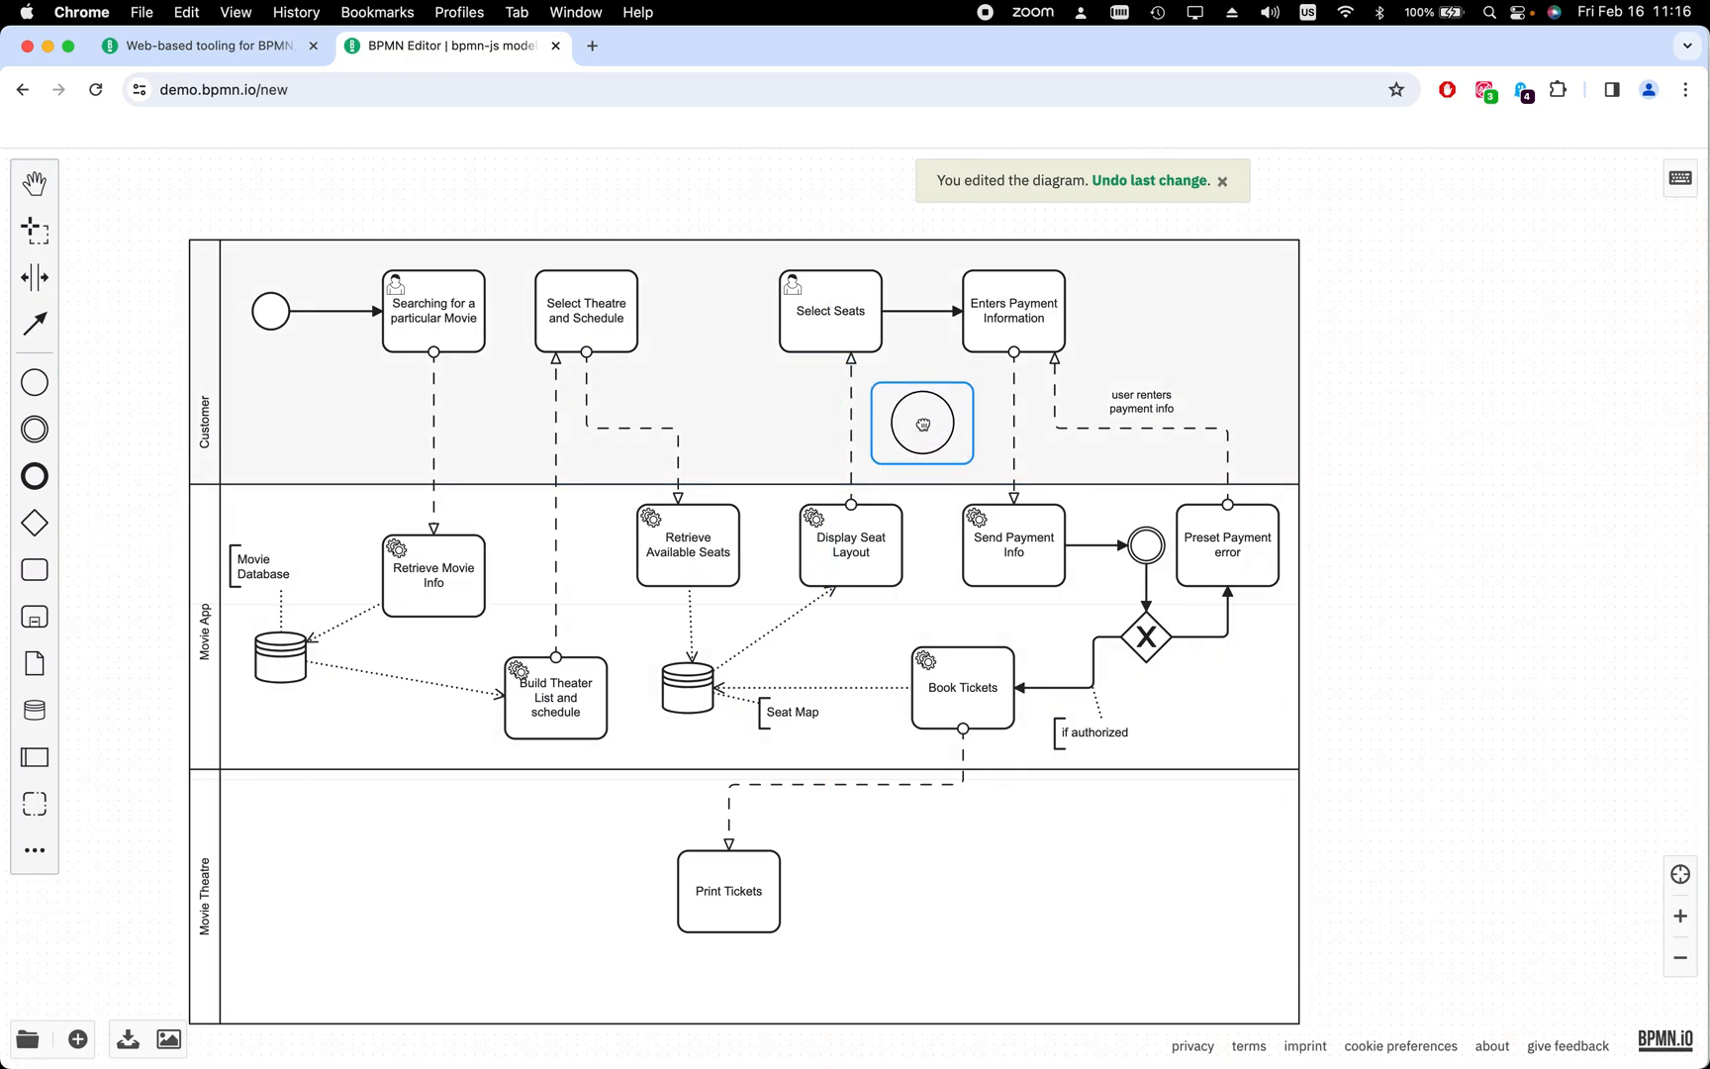
pyautogui.click(922, 424)
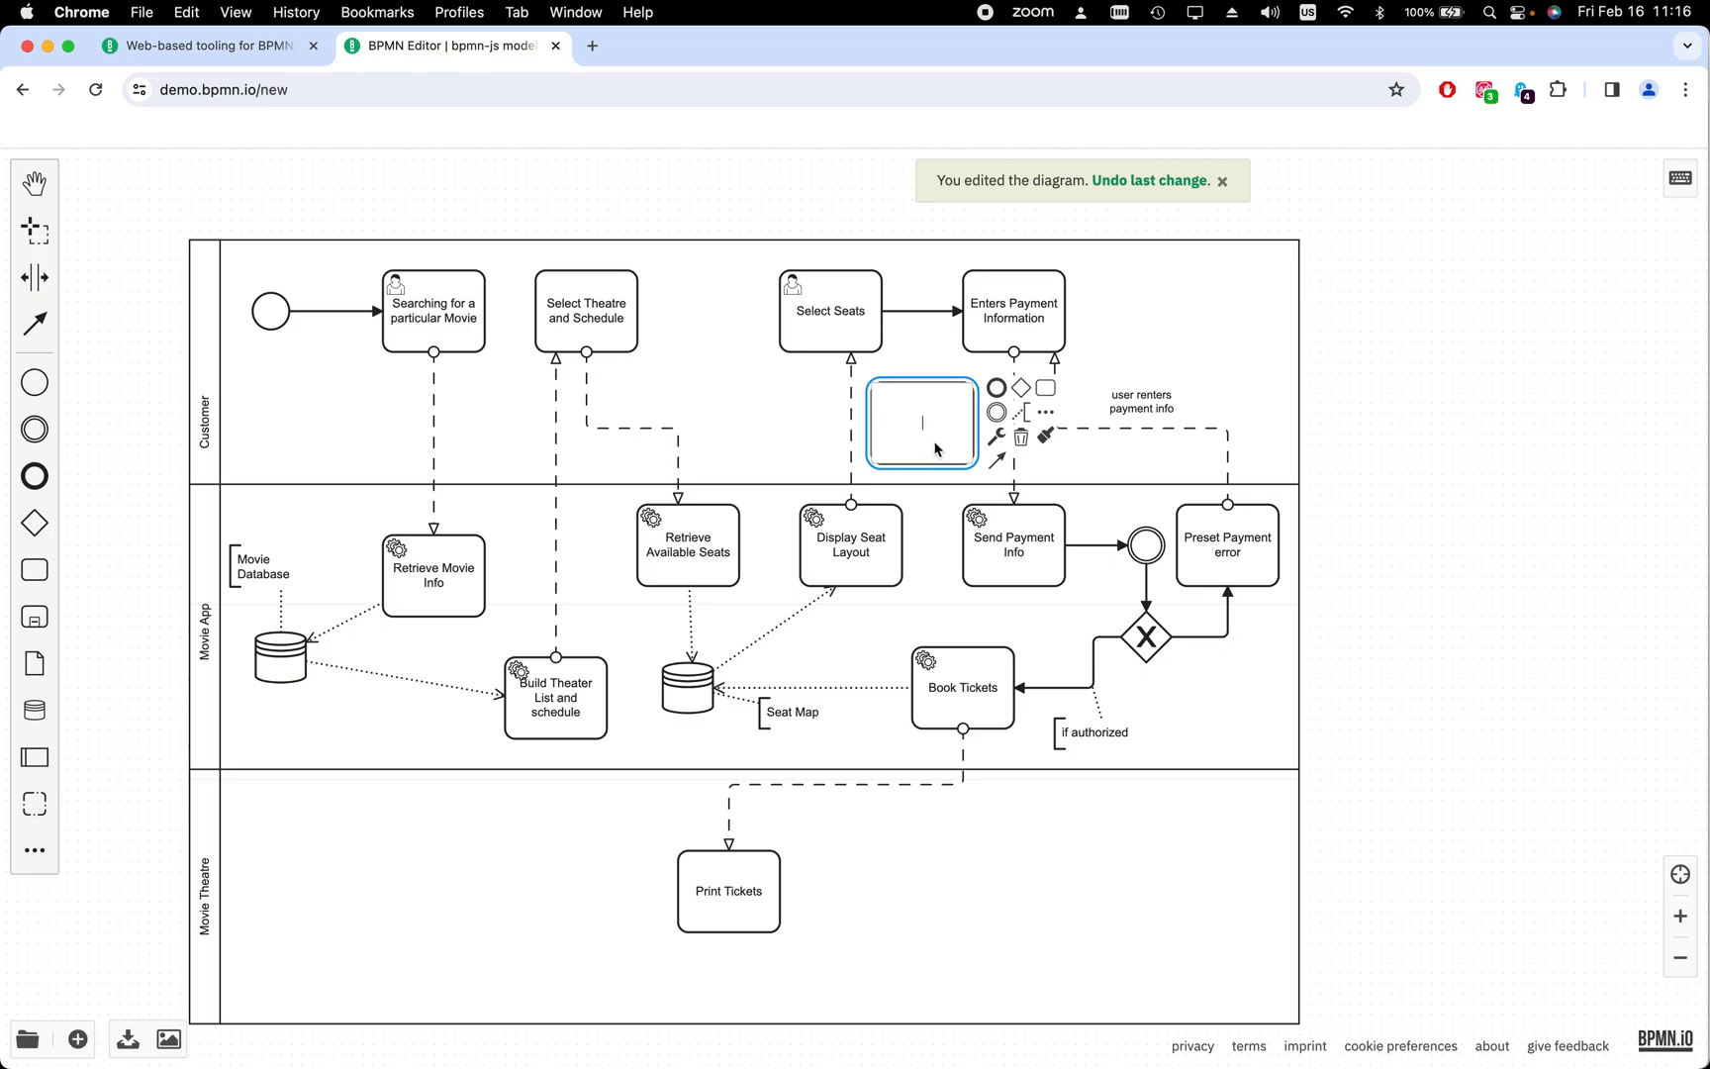
pyautogui.write('Print')
pyautogui.write('QR code')
pyautogui.click(1431, 407)
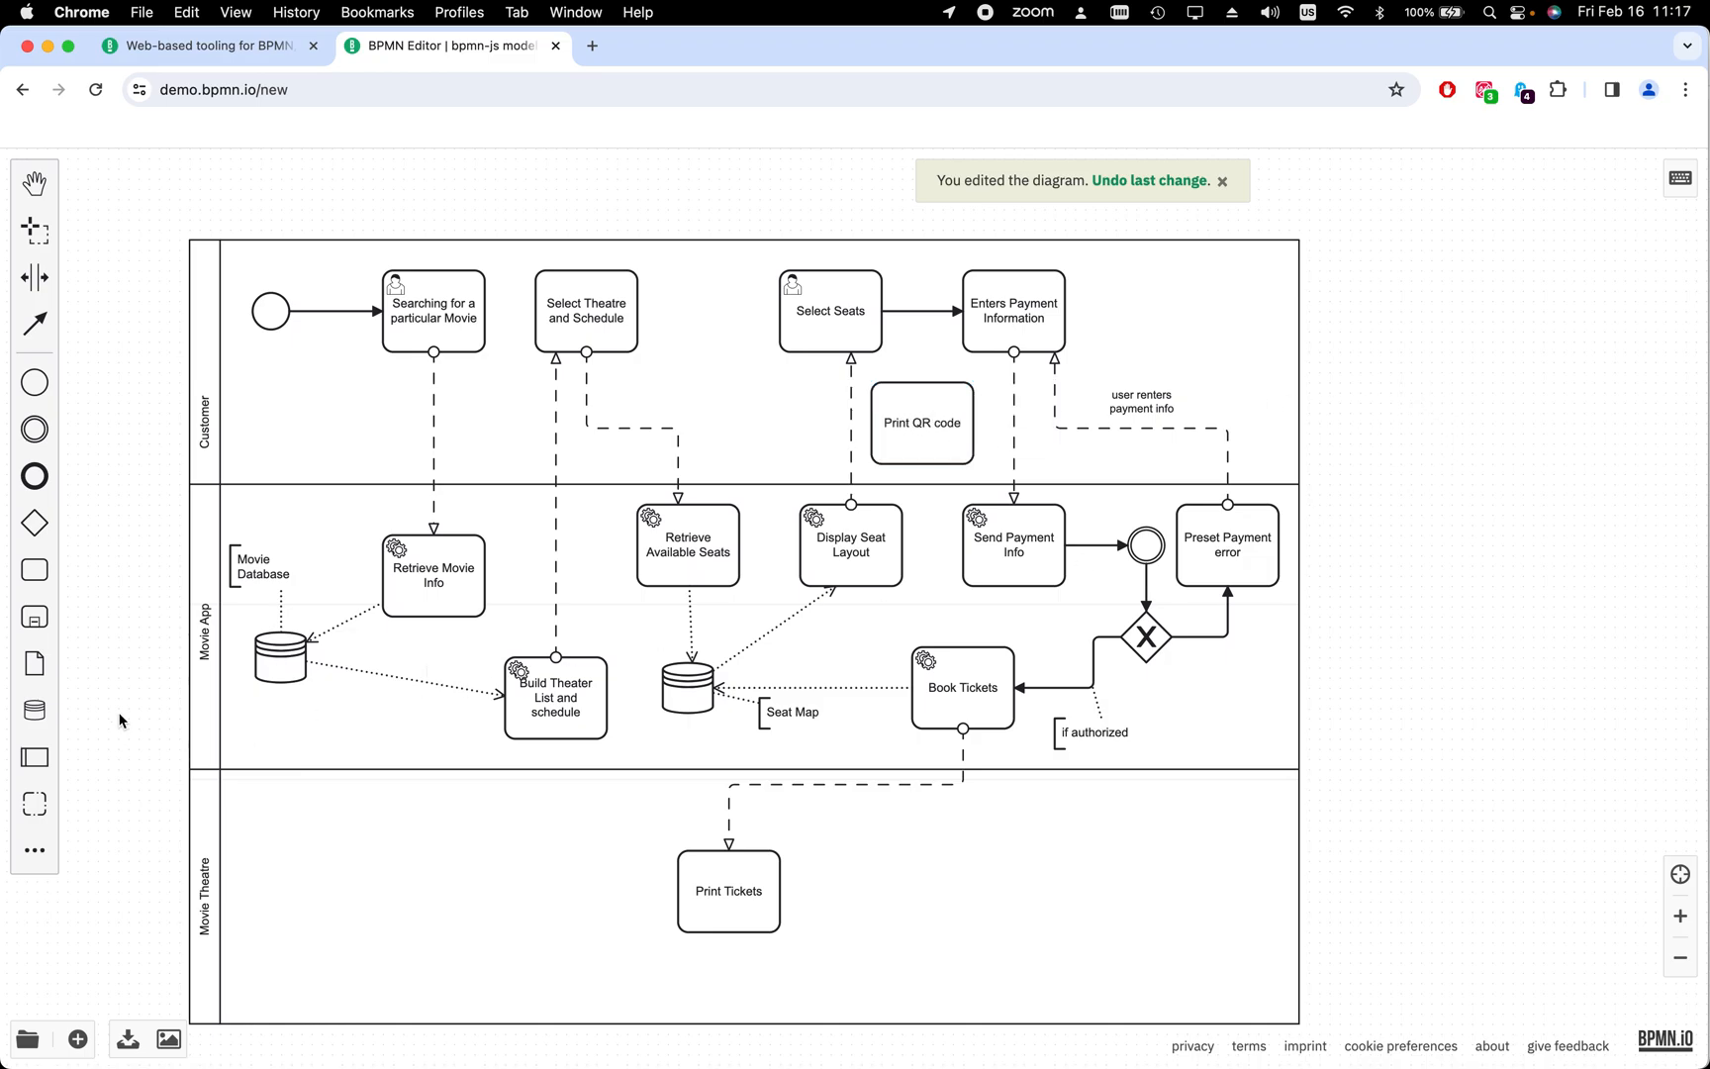
# Connect the Book Tickets task to the Print QR code task with a straight vertical message flow
pyautogui.click(953, 659)
pyautogui.moveTo(1038, 726); pyautogui.dragTo(969, 394)
pyautogui.moveTo(966, 469); pyautogui.dragTo(913, 475)
pyautogui.moveTo(953, 646); pyautogui.dragTo(932, 648)
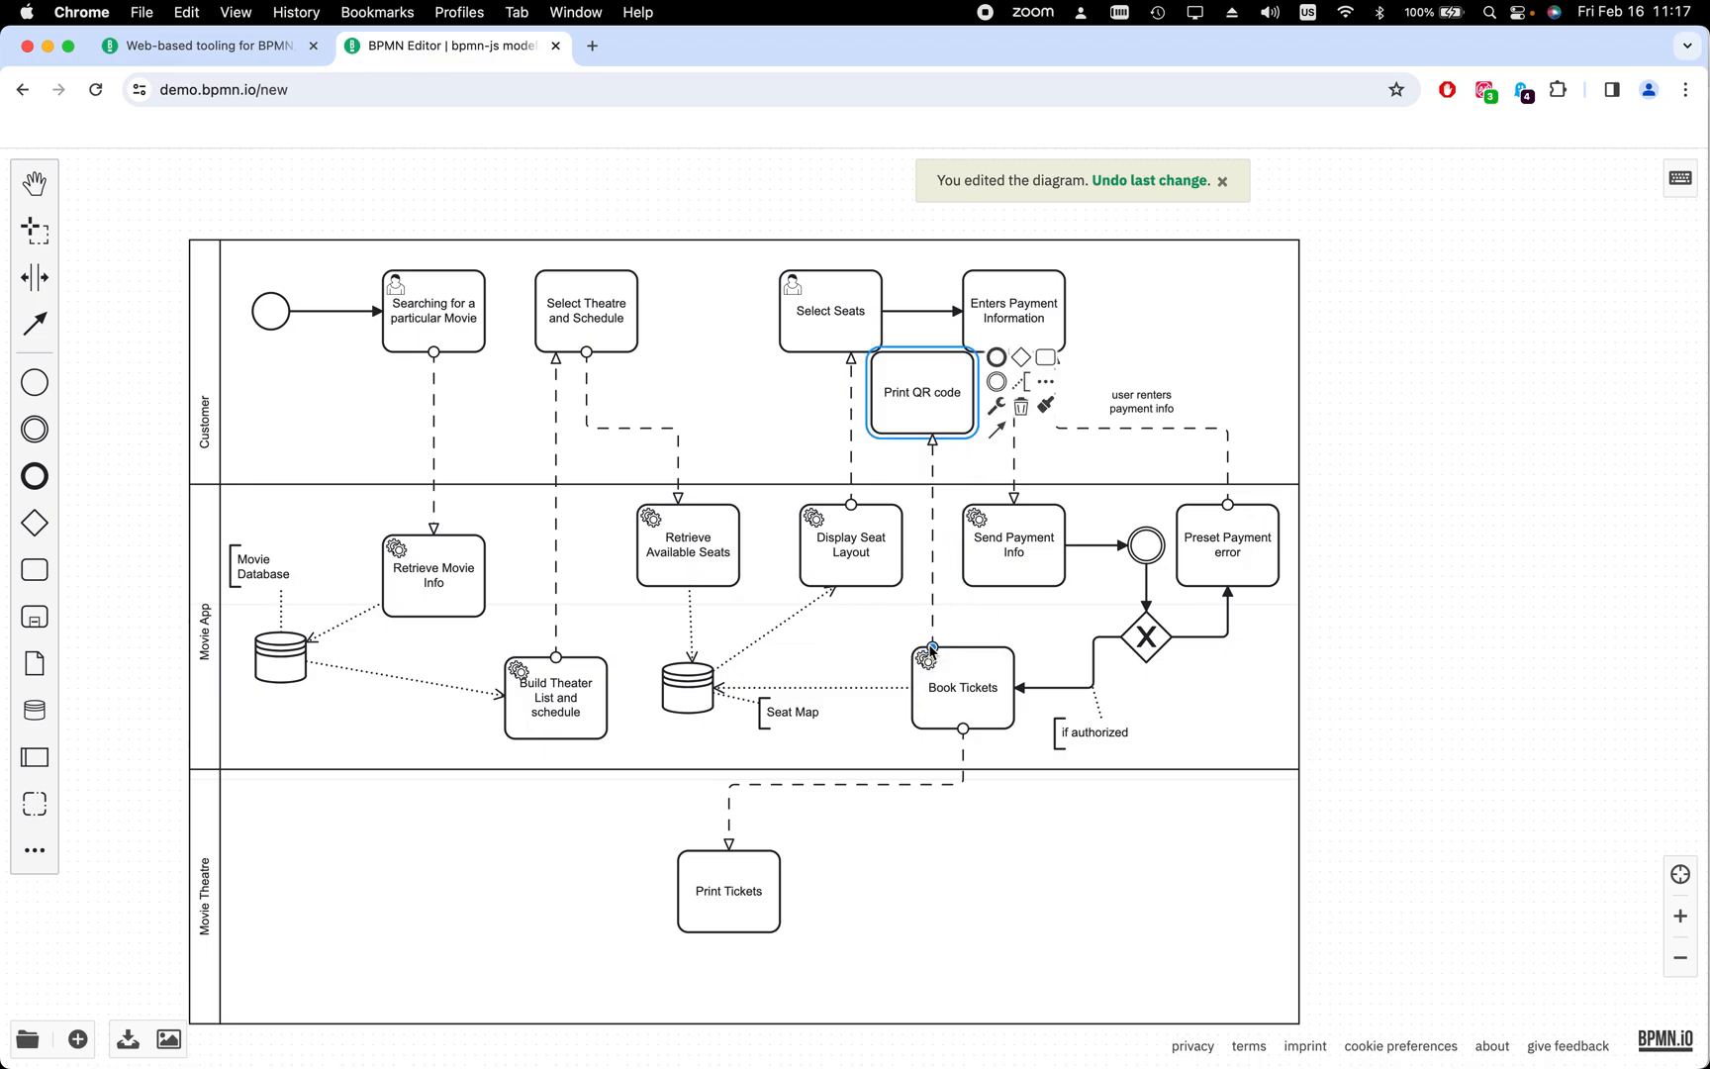
pyautogui.click(1465, 356)
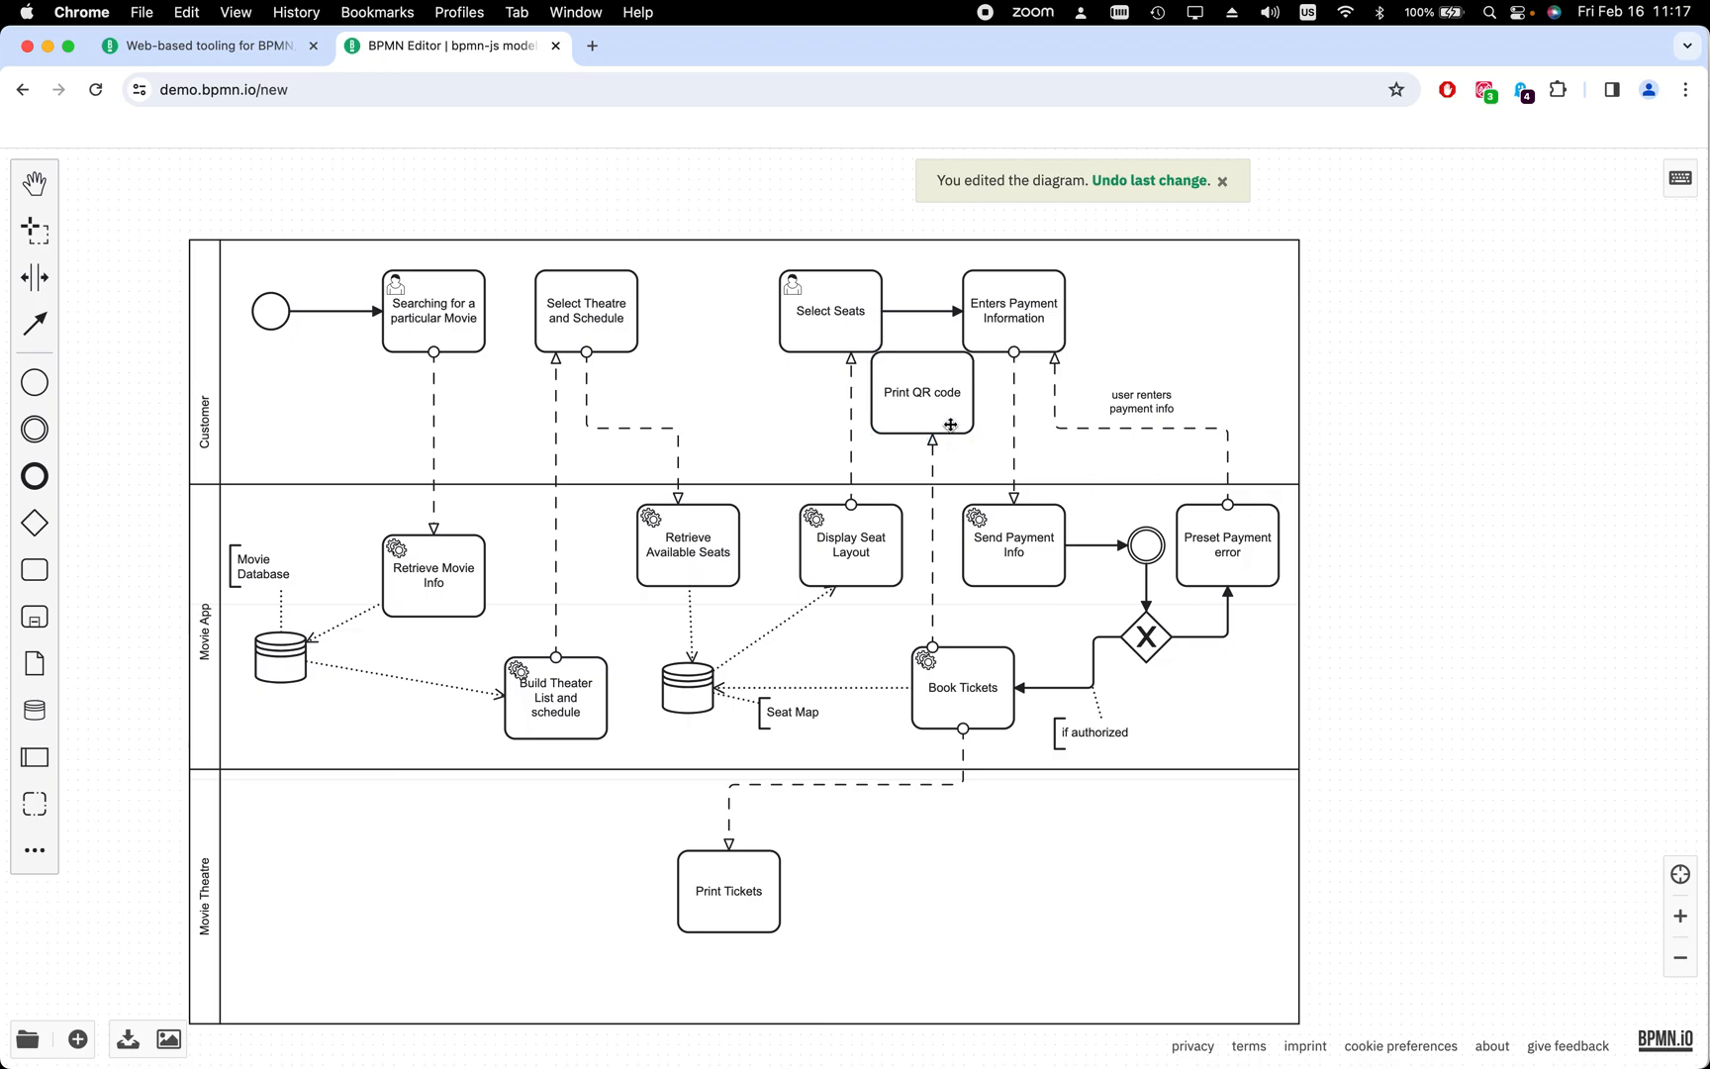
# Nudge the Print QR code task slightly down and shift the Enters Payment Information task to the right
pyautogui.moveTo(950, 439); pyautogui.dragTo(950, 435)
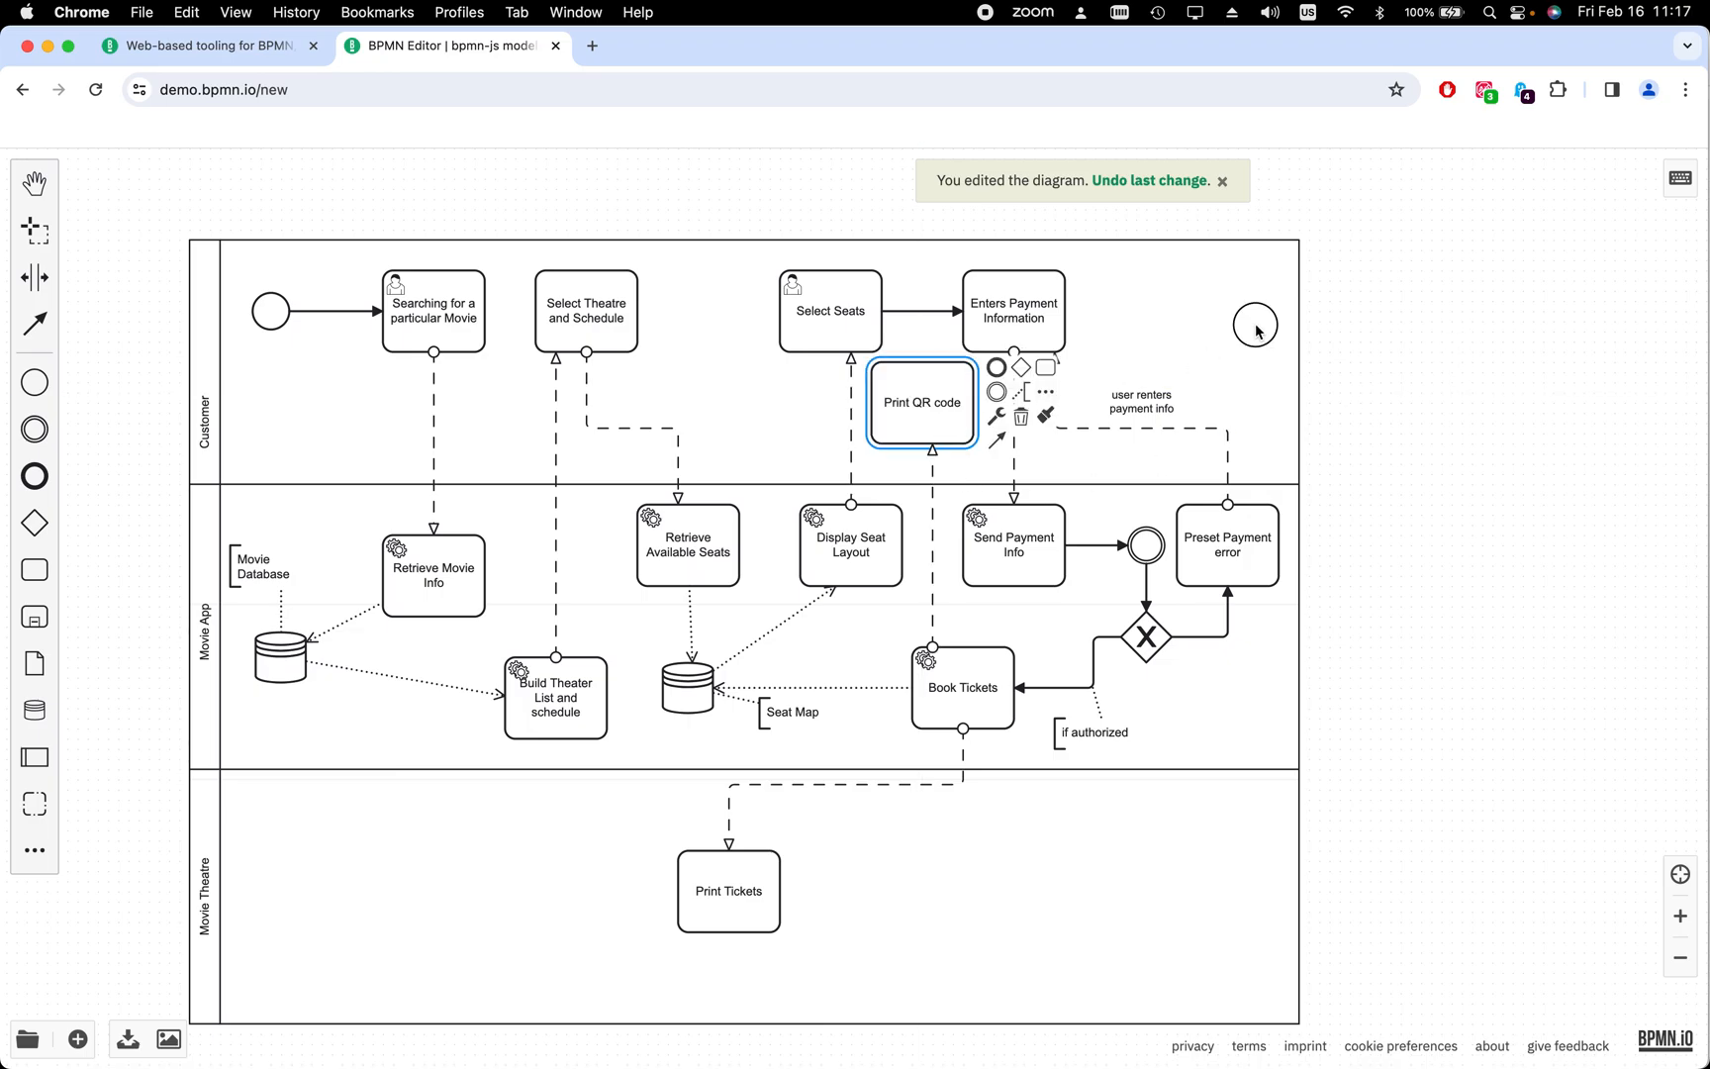
pyautogui.click(1253, 325)
pyautogui.moveTo(1052, 323); pyautogui.dragTo(1101, 323)
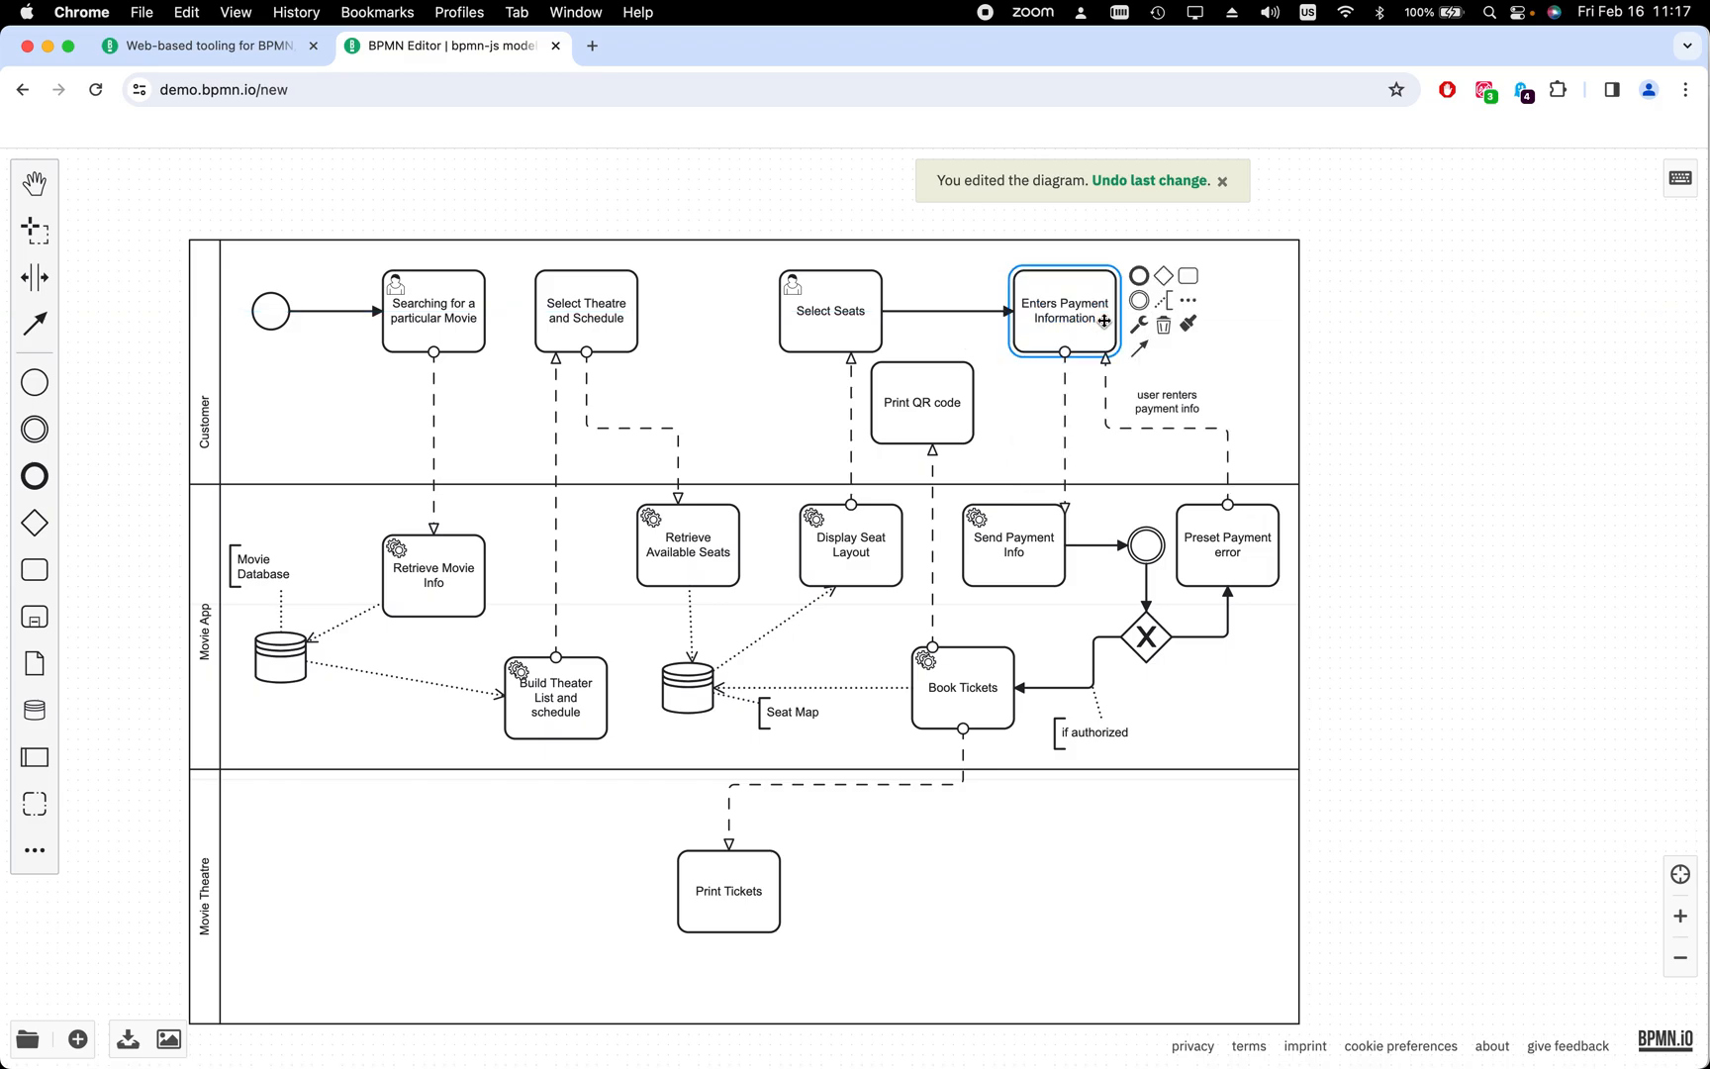
pyautogui.click(1354, 375)
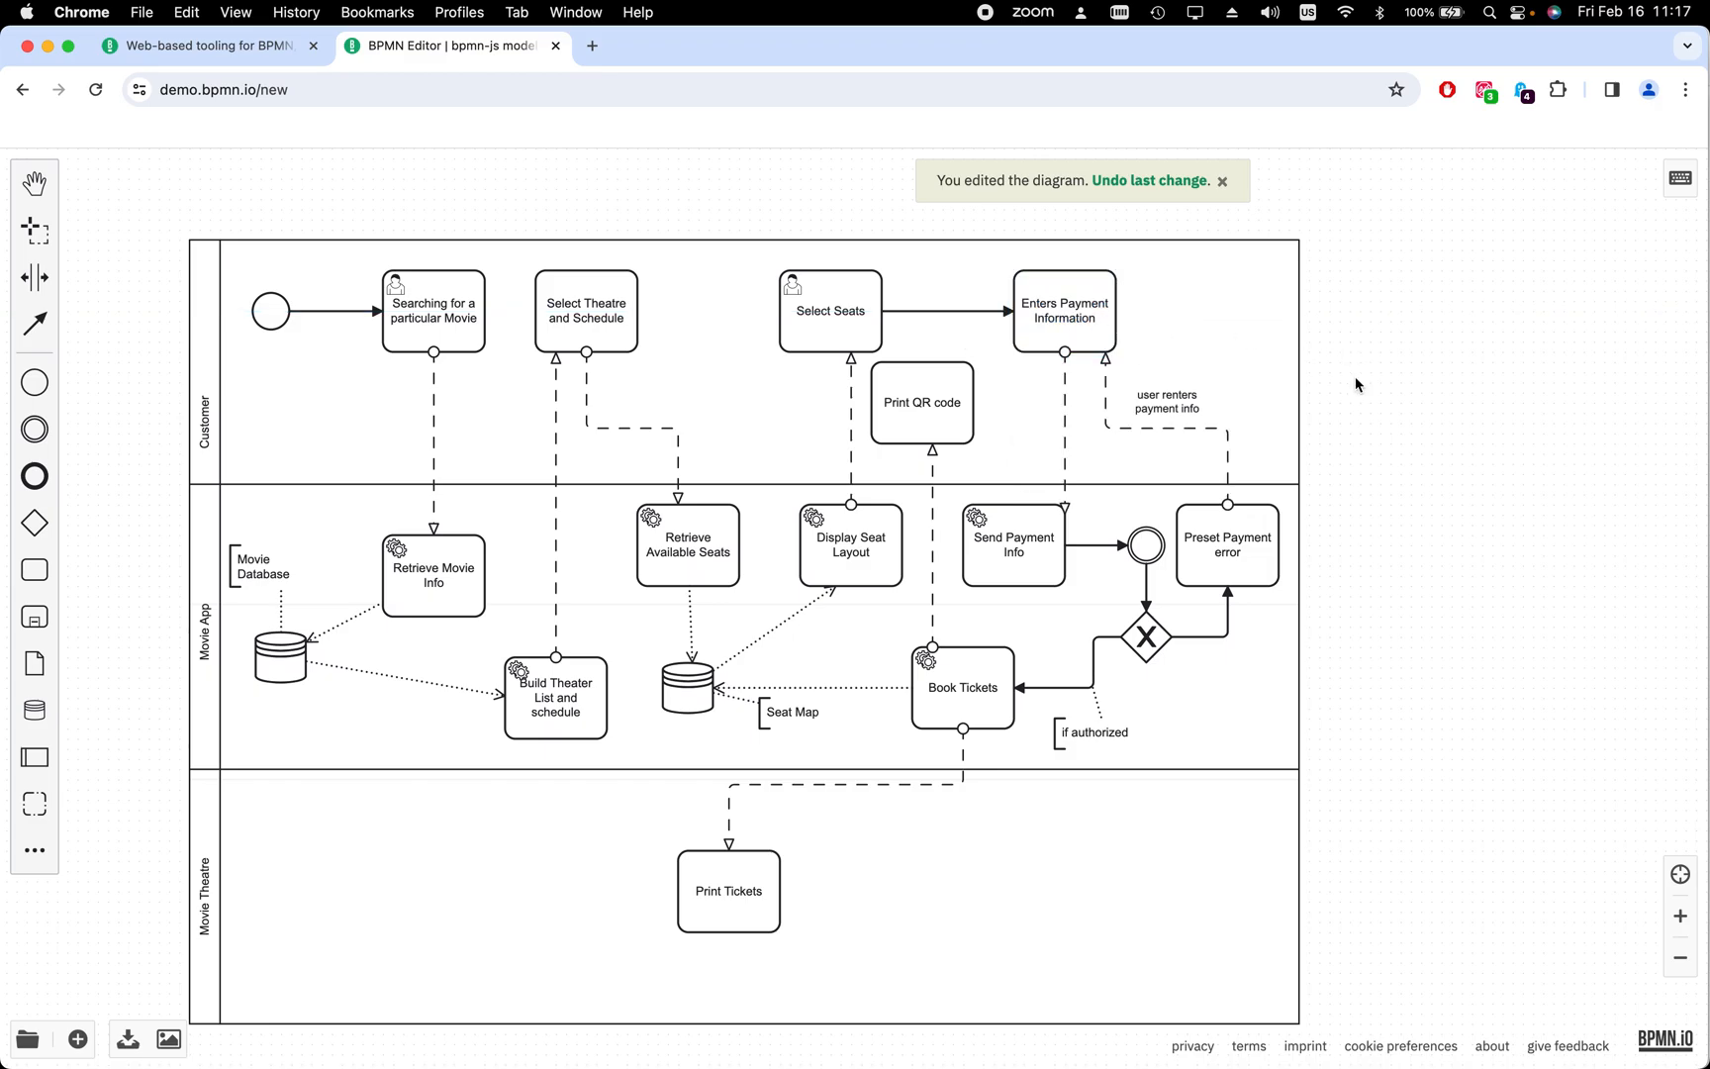
# Add an end event to the right of the Print QR code task and connect the task to it
pyautogui.moveTo(40, 478)
pyautogui.mouseDown()
pyautogui.moveTo(820, 397)
pyautogui.moveTo(1023, 413)
pyautogui.moveTo(1021, 429)
pyautogui.mouseUp()
pyautogui.click(956, 429)
pyautogui.moveTo(1027, 431); pyautogui.dragTo(1038, 414)
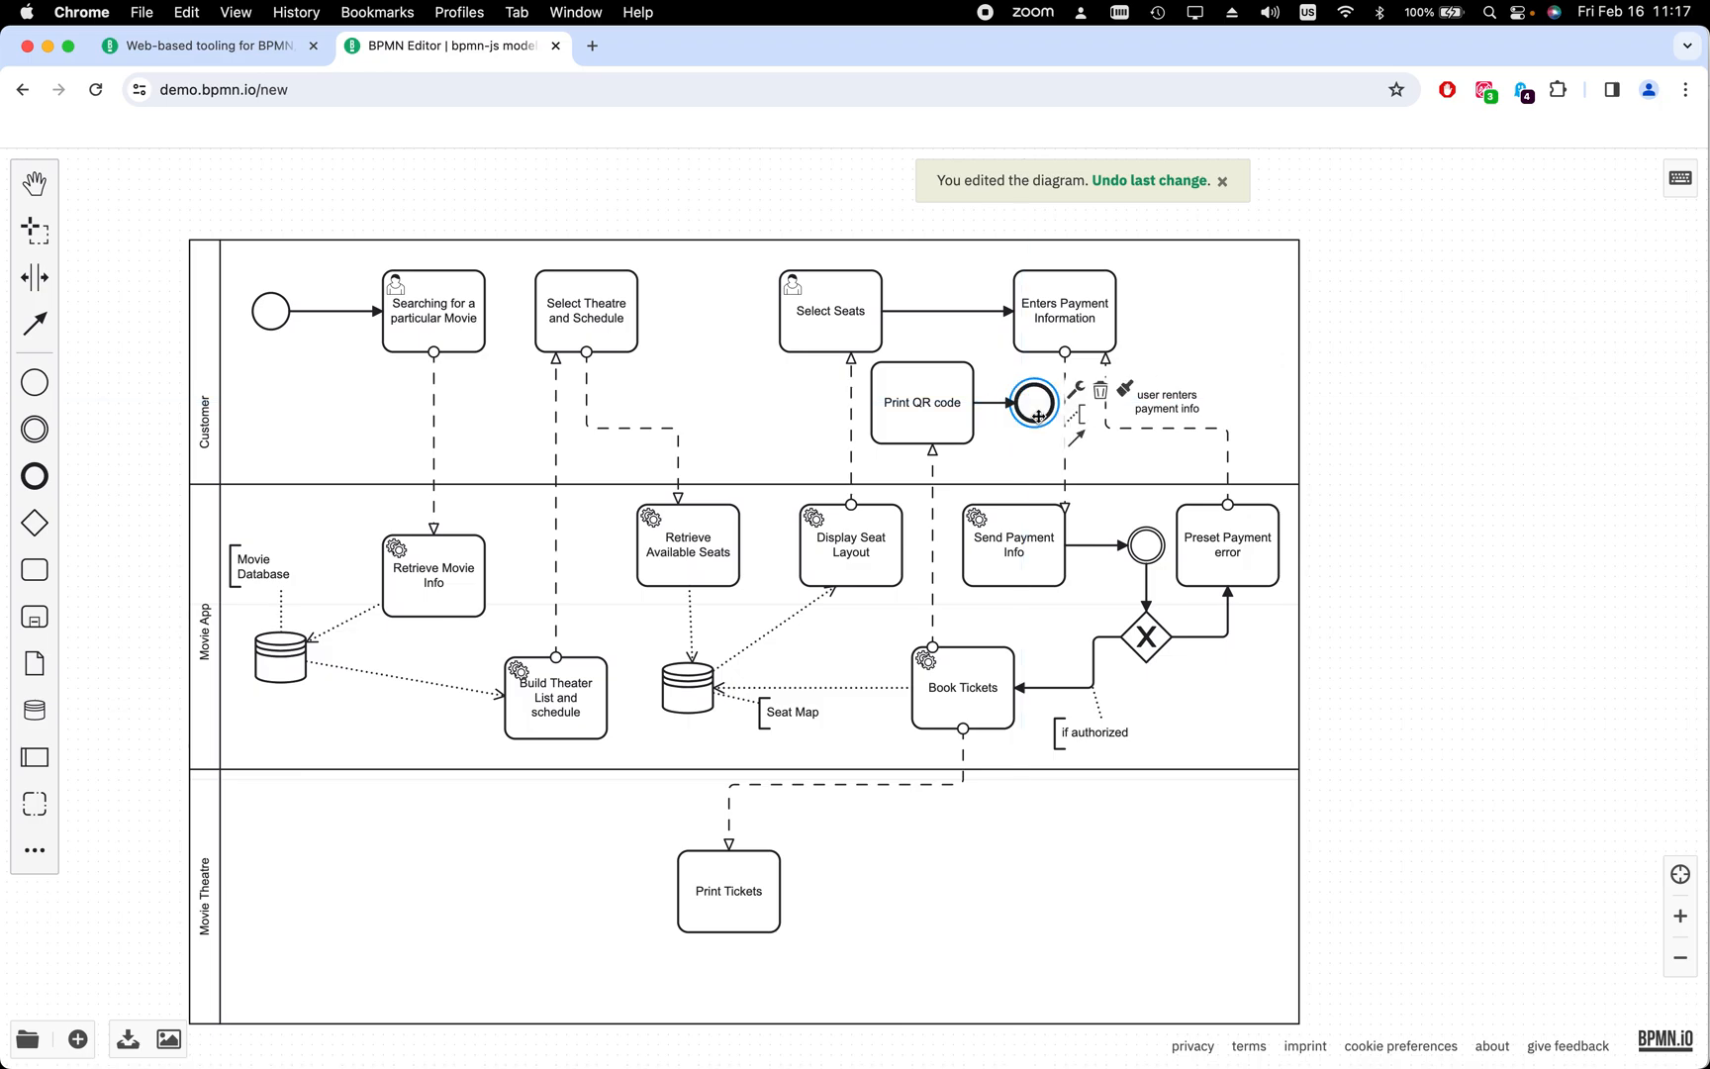
pyautogui.click(1496, 406)
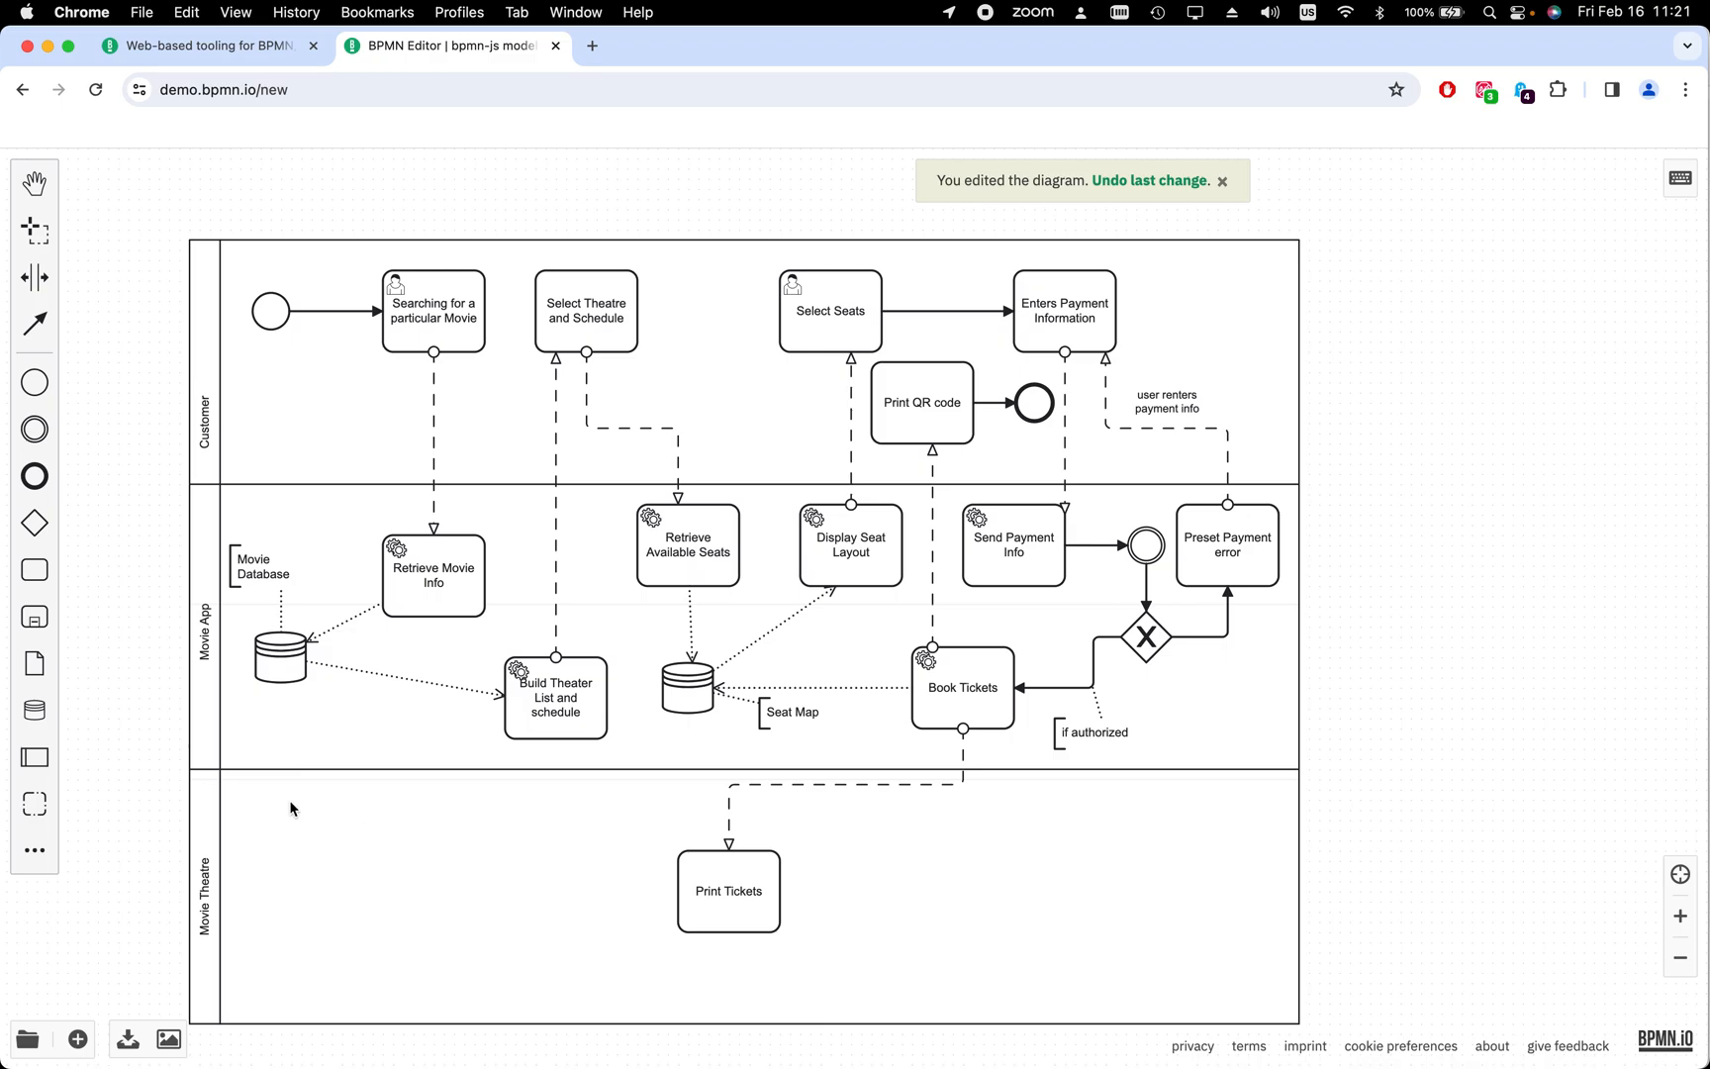
# Add a task labelled "Provide theatre layout" in the Movie Theatre pool, left of the Print Tickets task
pyautogui.moveTo(35, 576); pyautogui.dragTo(493, 883)
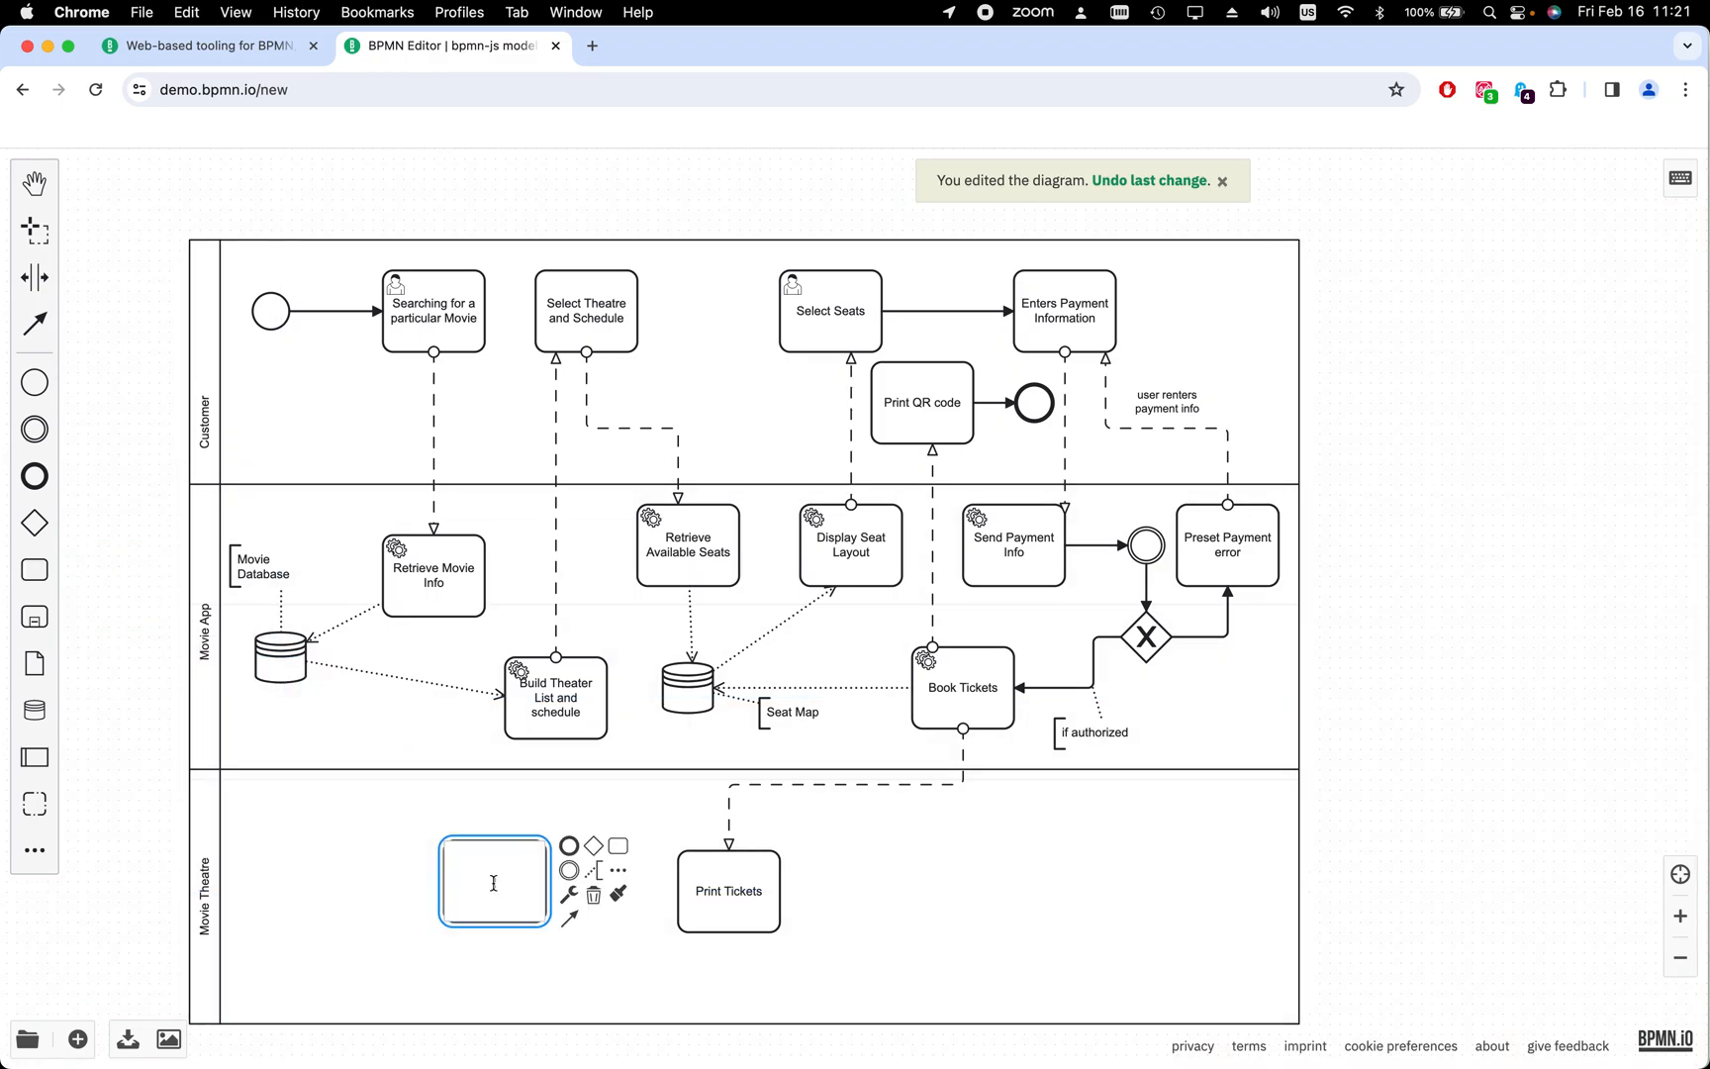
pyautogui.write('Provide')
pyautogui.write(' Tick')
pyautogui.press('BackSpace')
pyautogui.press('BackSpace')
pyautogui.press('BackSpace')
pyautogui.press('BackSpace')
pyautogui.write('tha')
pyautogui.write('atre lay')
pyautogui.write('out')
pyautogui.click(867, 871)
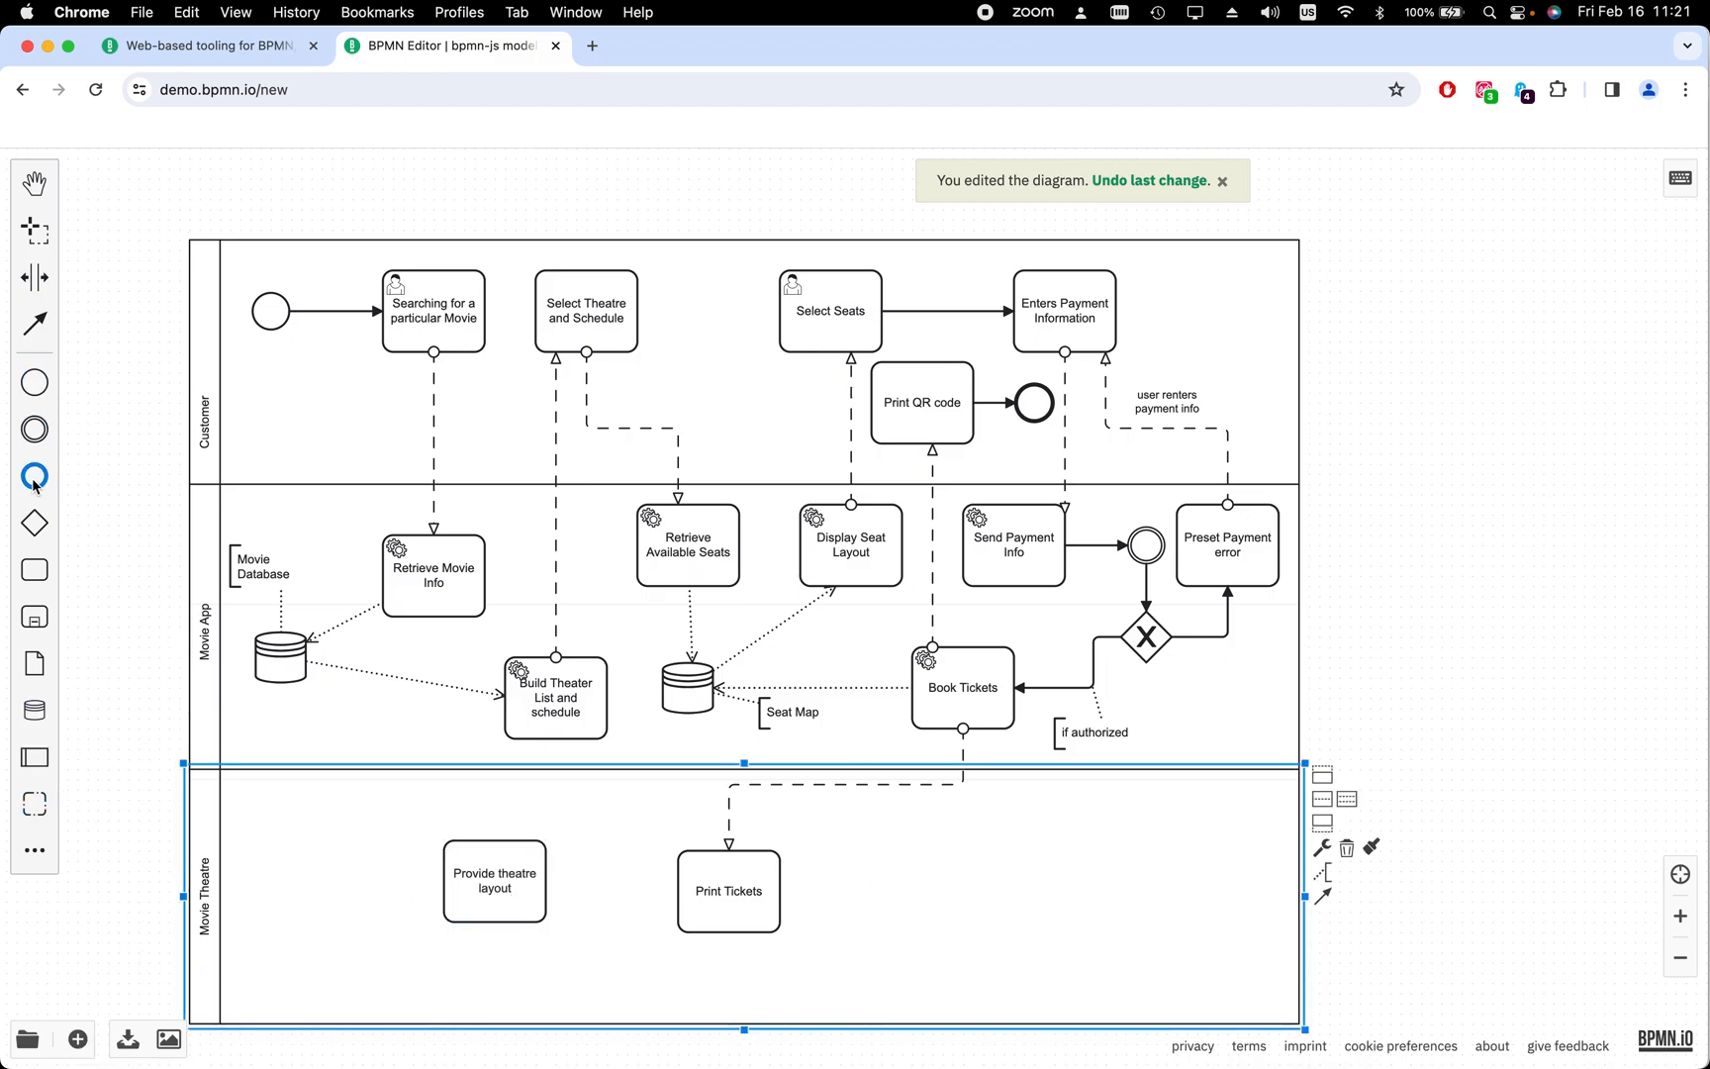
# Add an end event left of the Provide theatre layout task and join them with a flow pointing to the event
pyautogui.click(35, 382)
pyautogui.click(290, 880)
pyautogui.moveTo(338, 922); pyautogui.dragTo(465, 881)
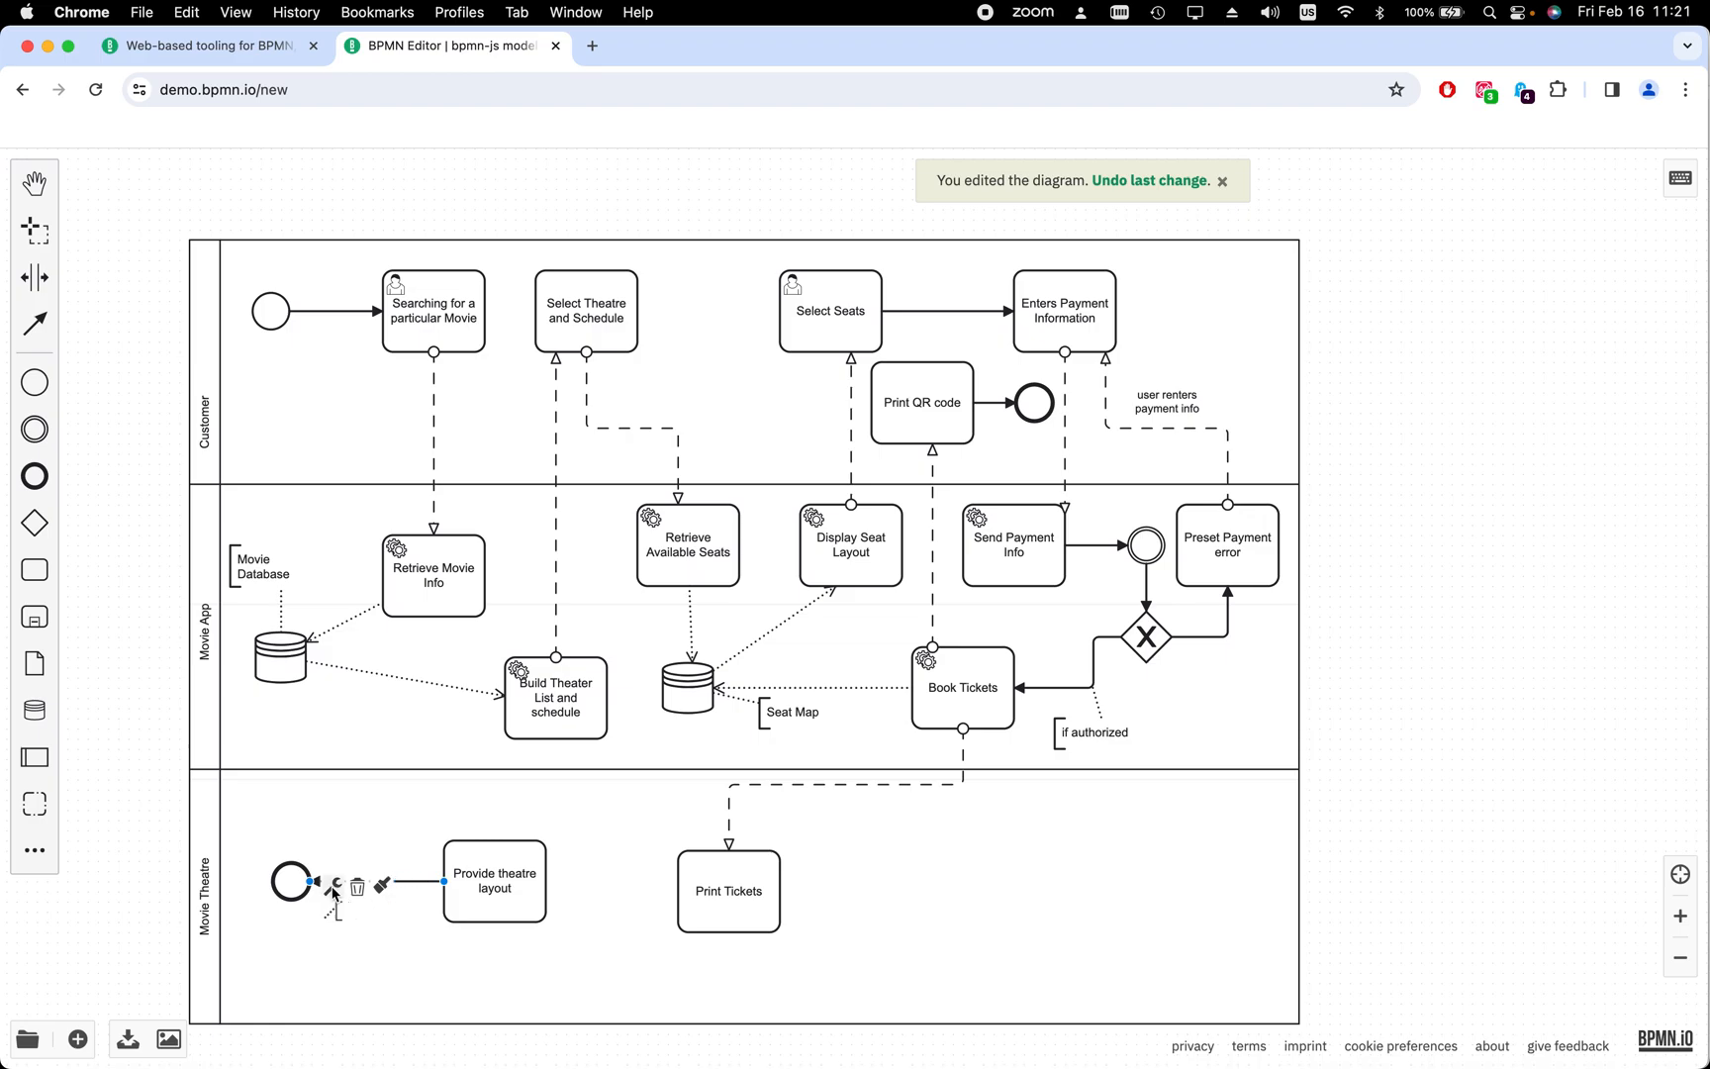
# Connect the Provide theatre layout task to the Seat Map data store in the Movie App pool
pyautogui.click(529, 902)
pyautogui.moveTo(571, 923); pyautogui.dragTo(690, 714)
pyautogui.click(1487, 729)
pyautogui.click(732, 920)
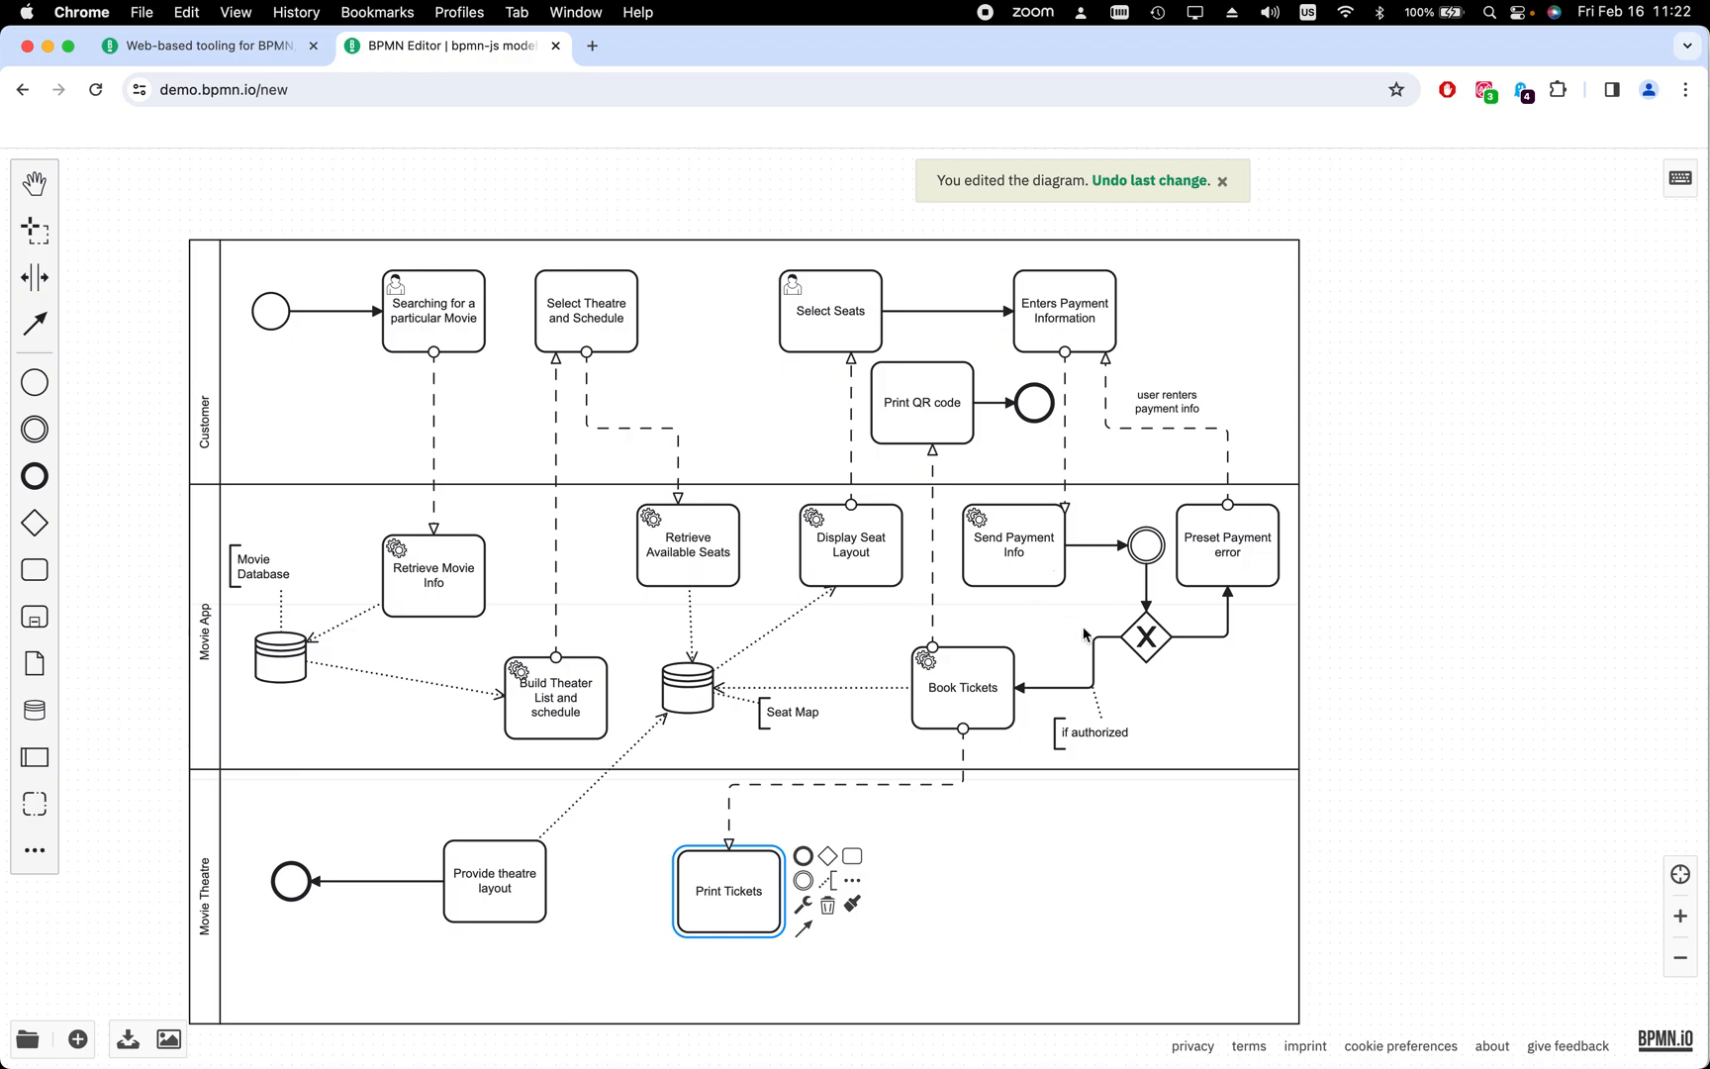
# Colour the Send Payment Info and Preset Payment error tasks red
pyautogui.click(1033, 583)
pyautogui.click(1142, 558)
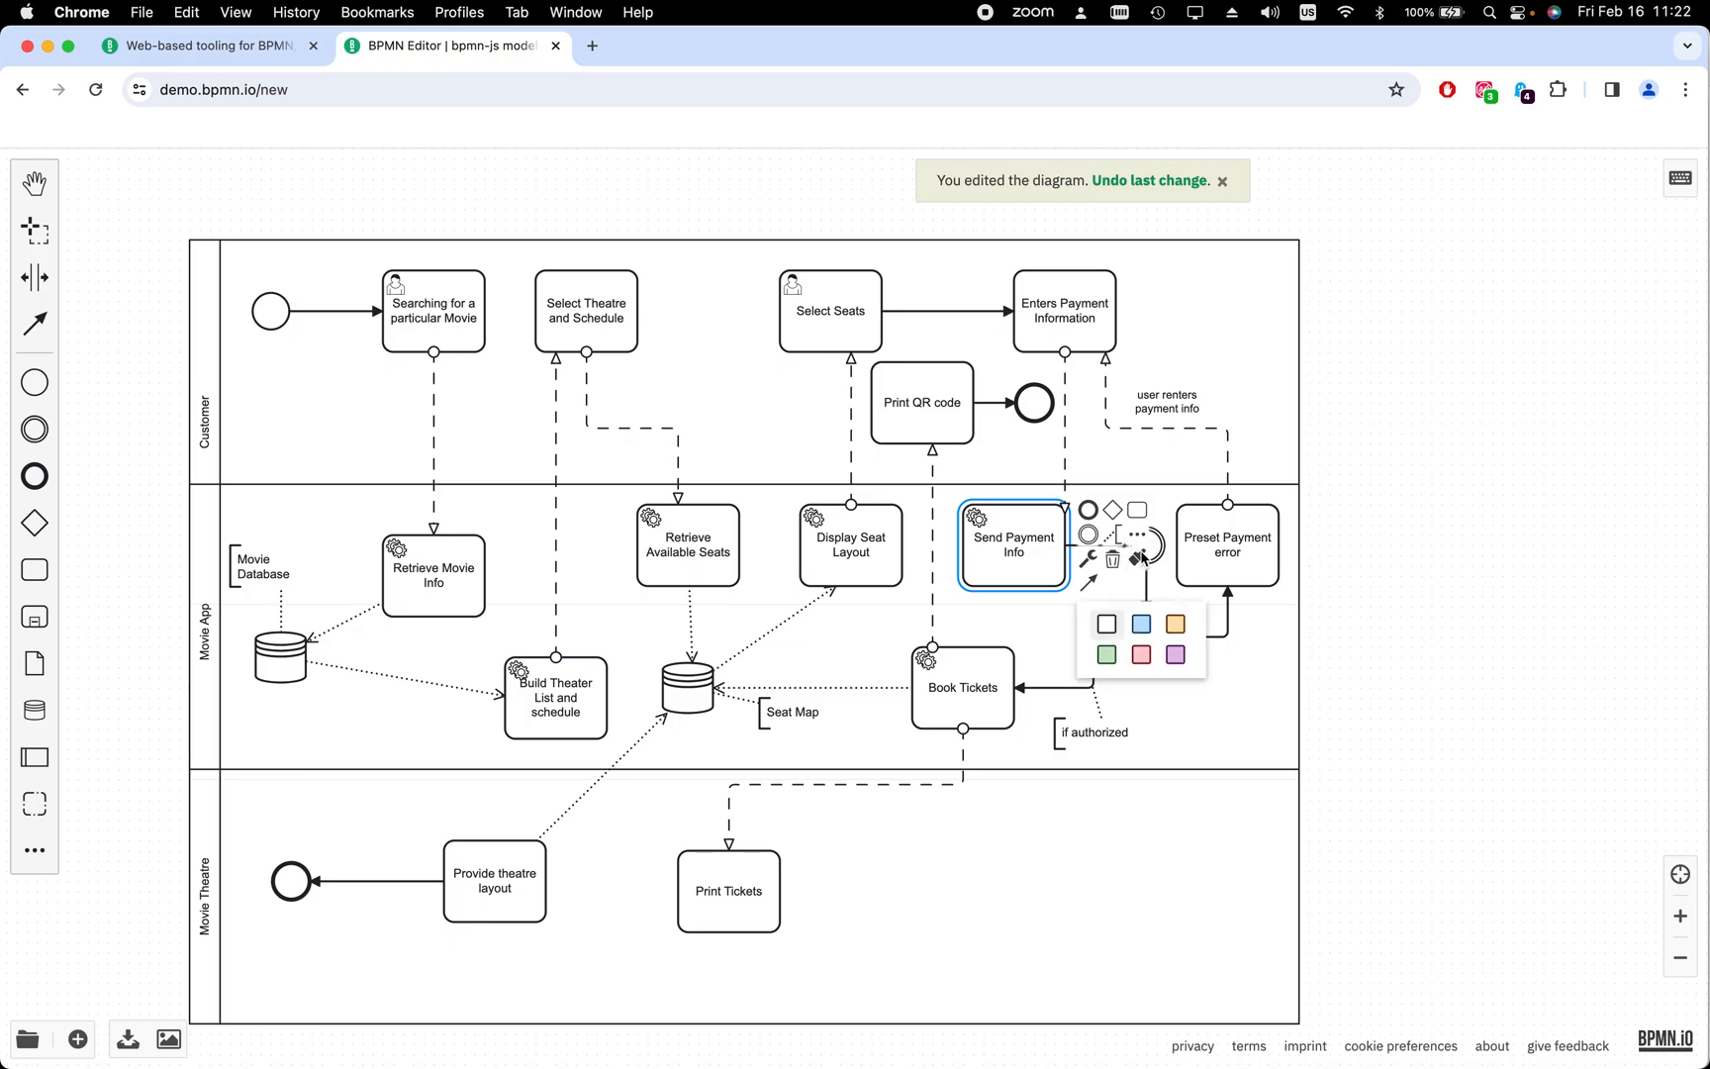
pyautogui.click(1145, 655)
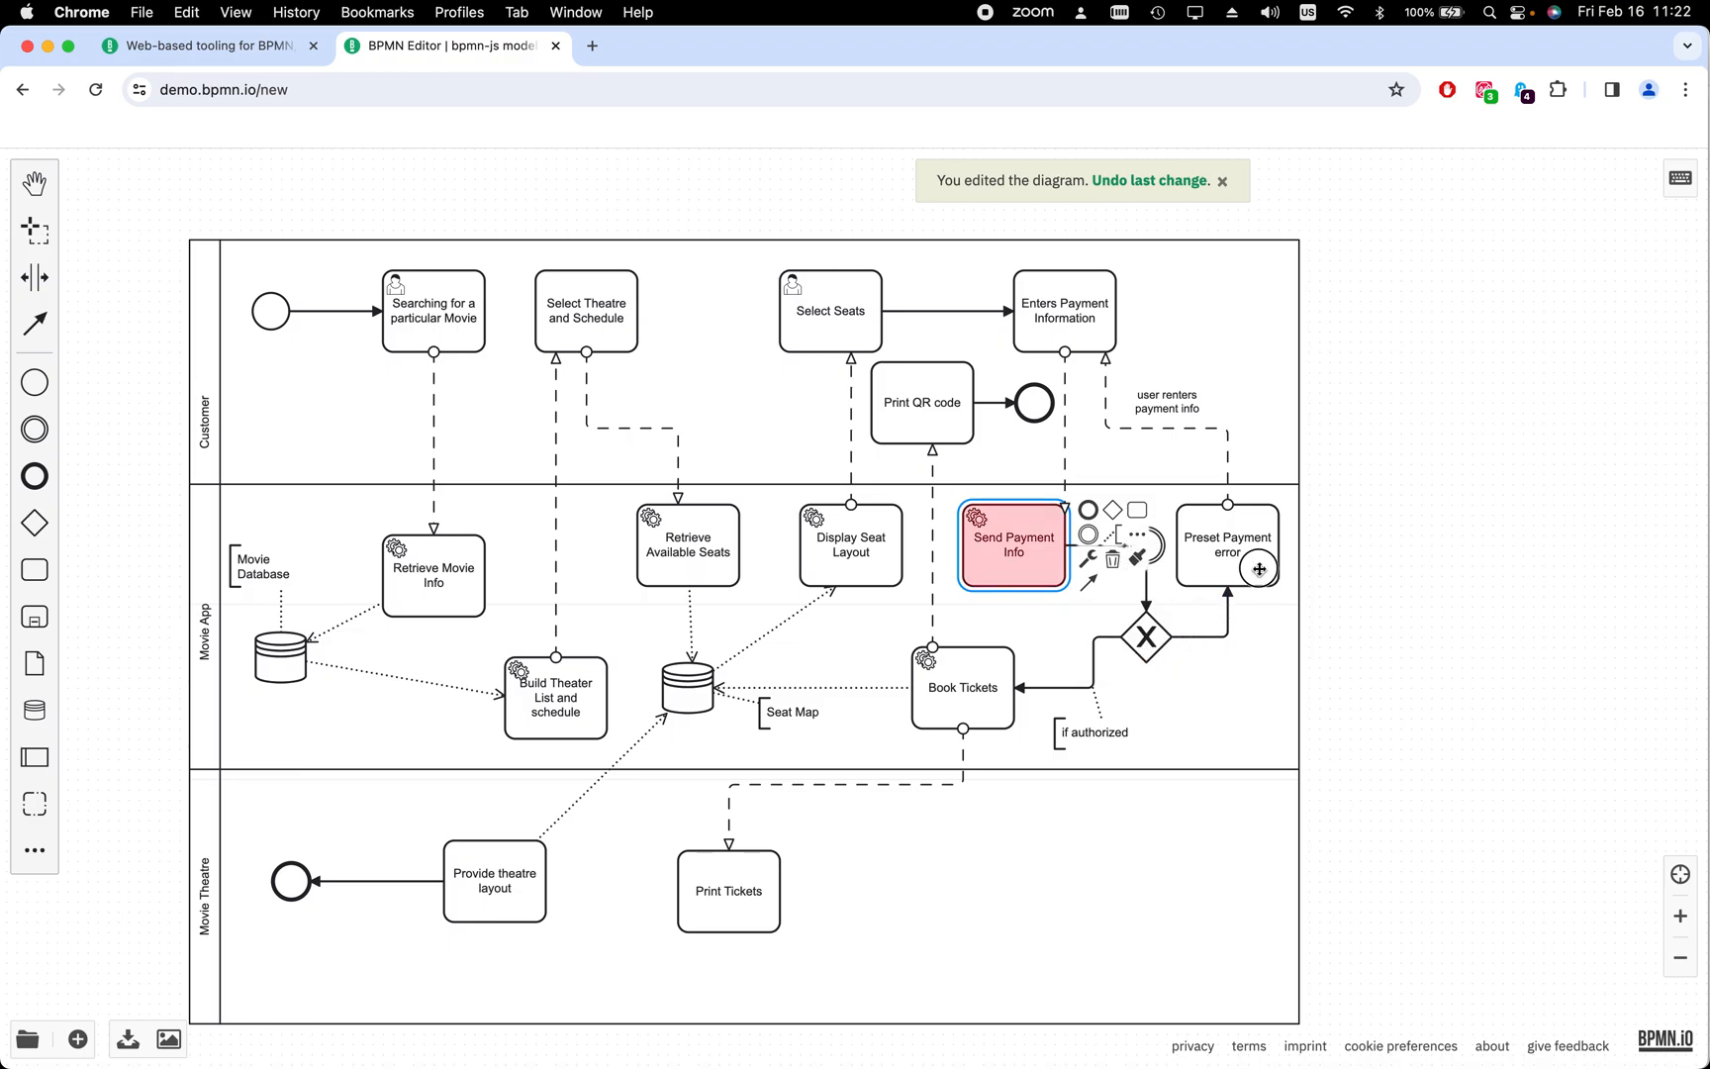
pyautogui.click(1252, 555)
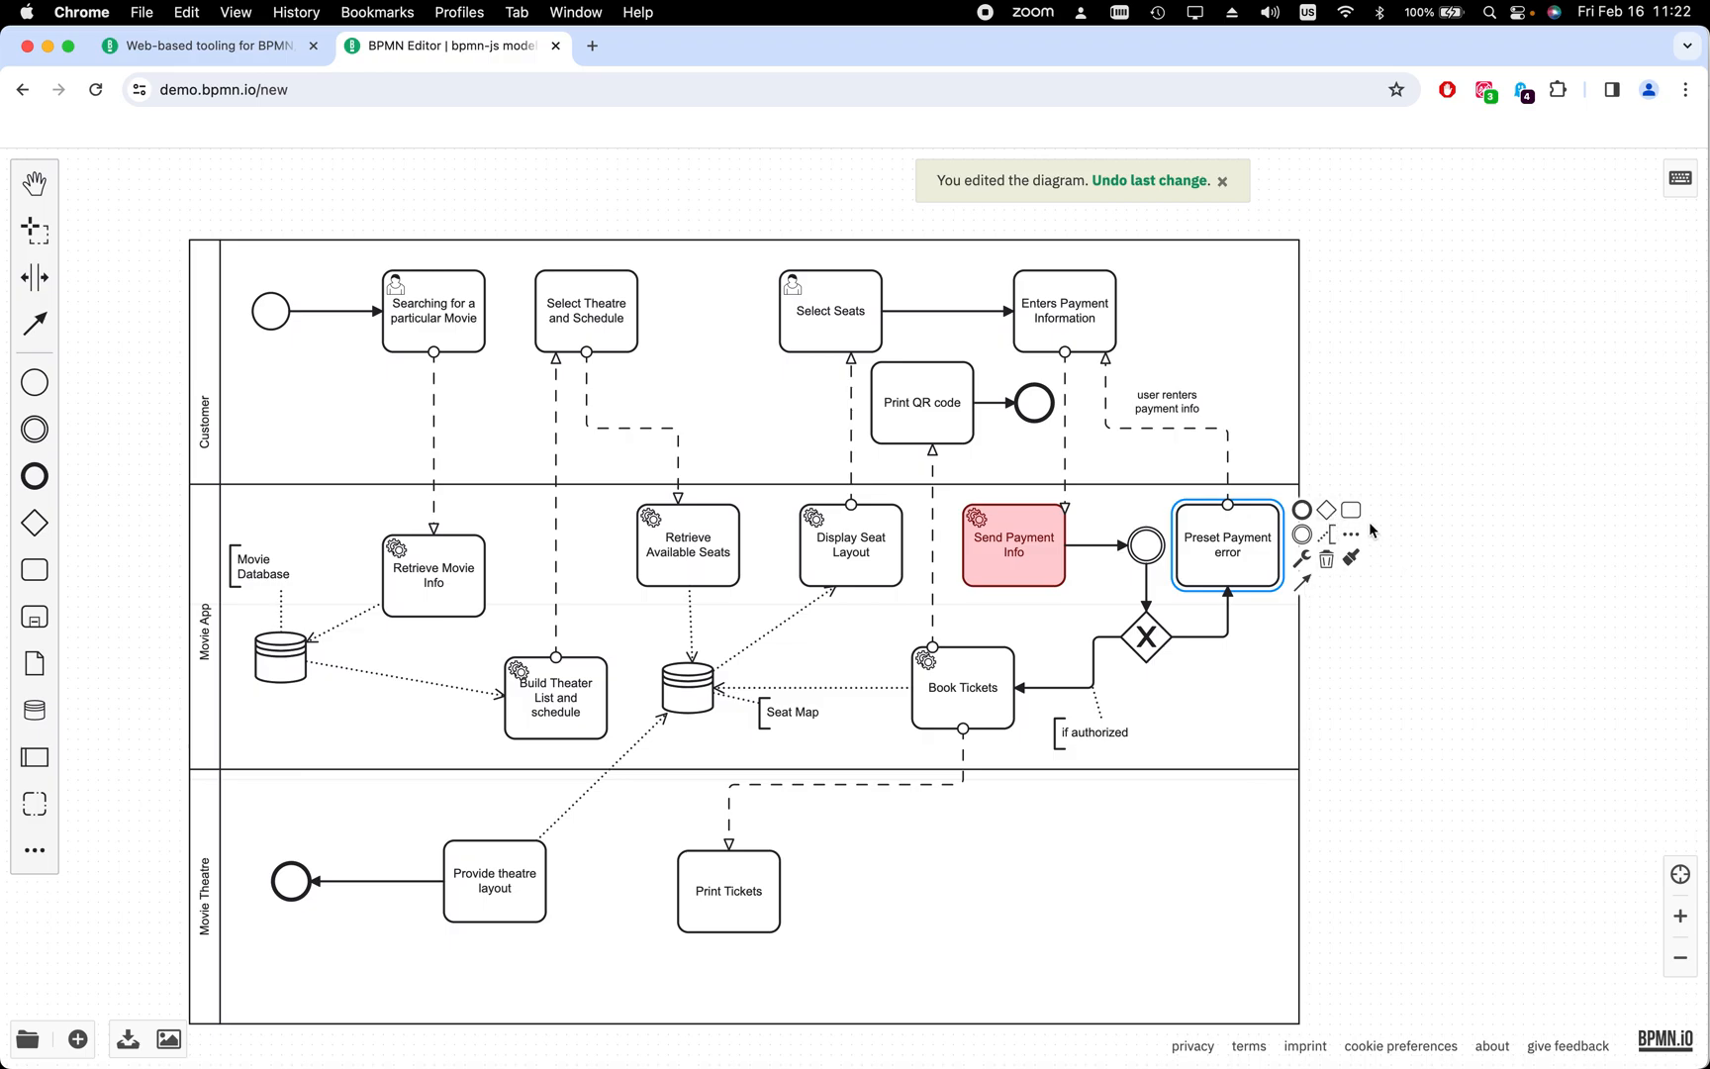
pyautogui.click(1351, 558)
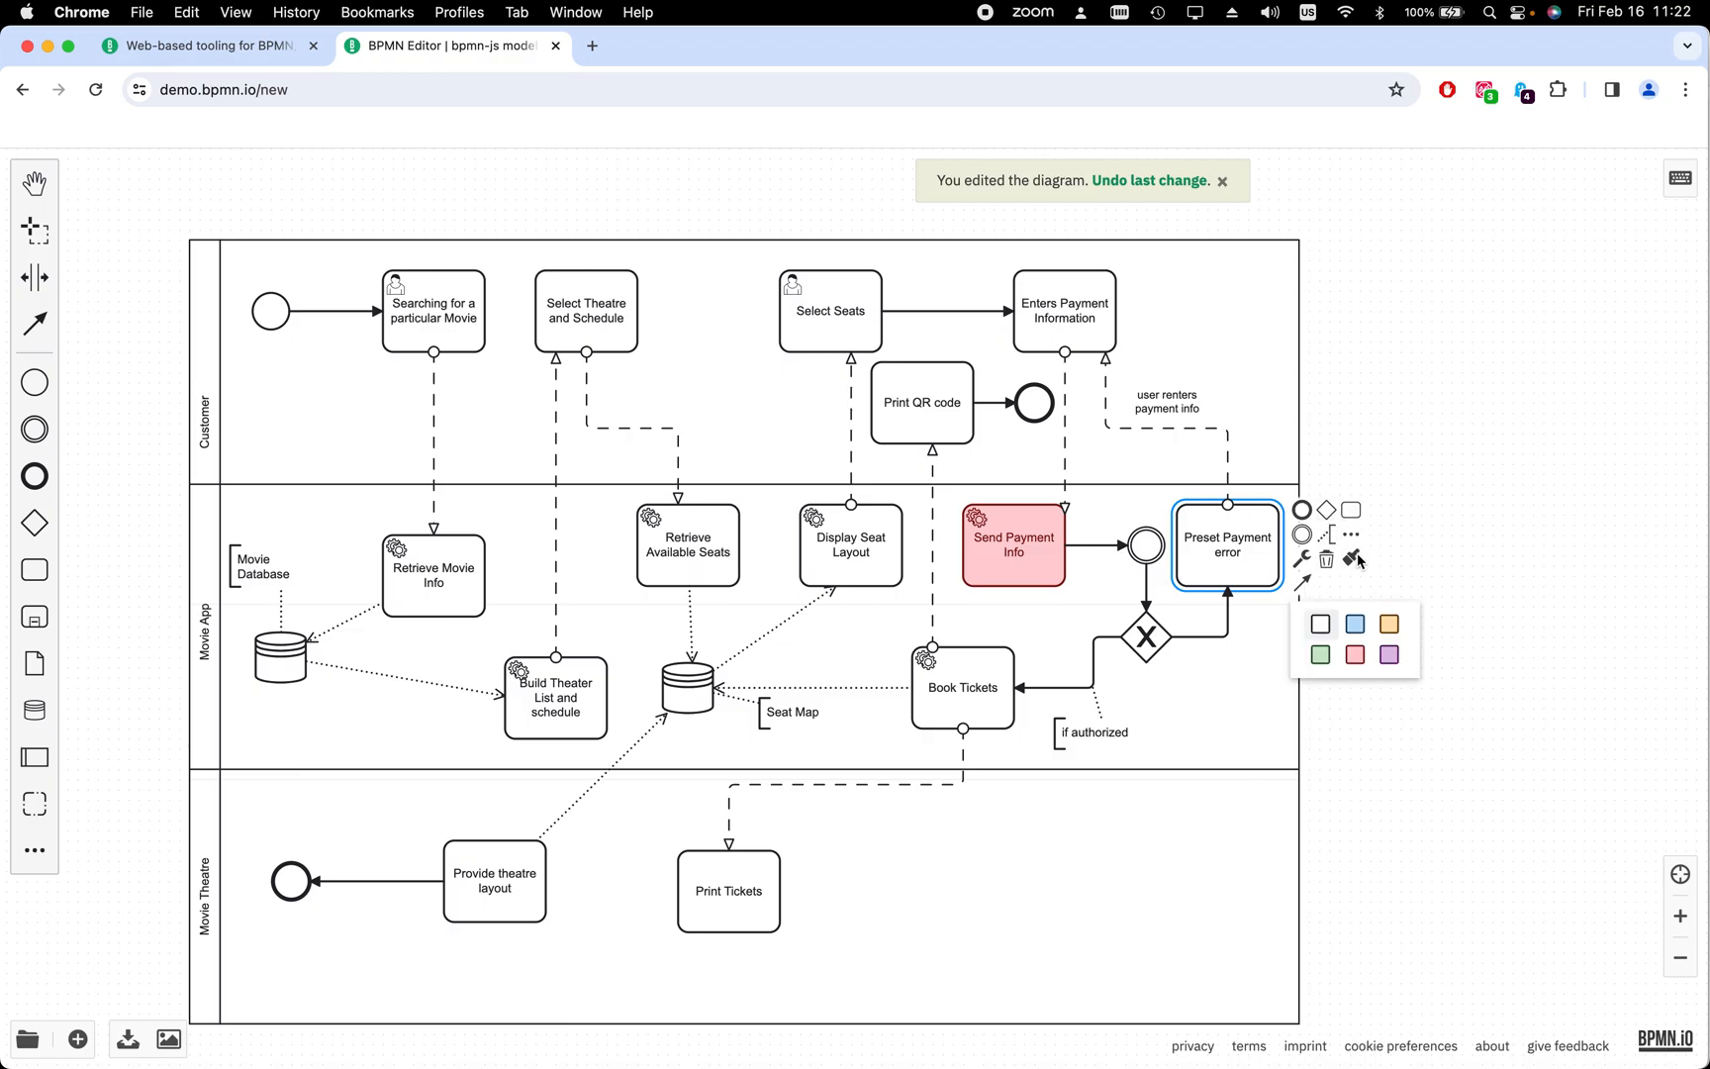
pyautogui.click(1355, 654)
pyautogui.click(1440, 653)
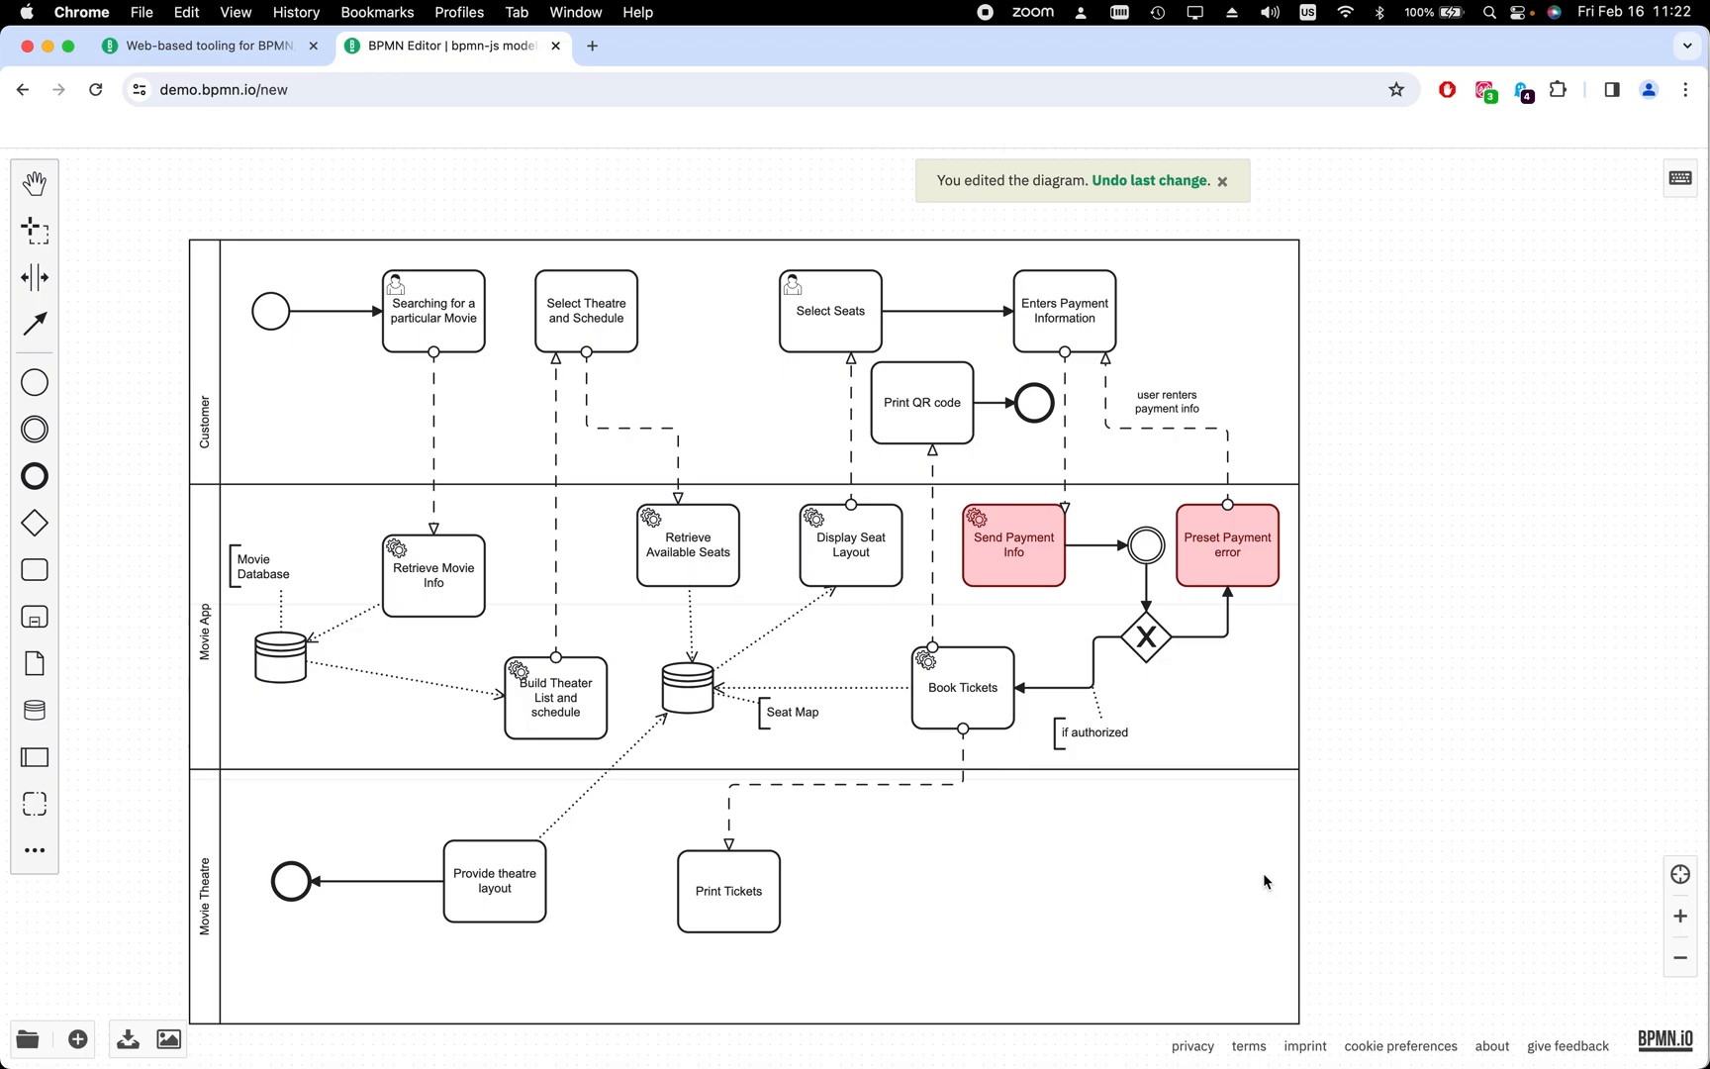